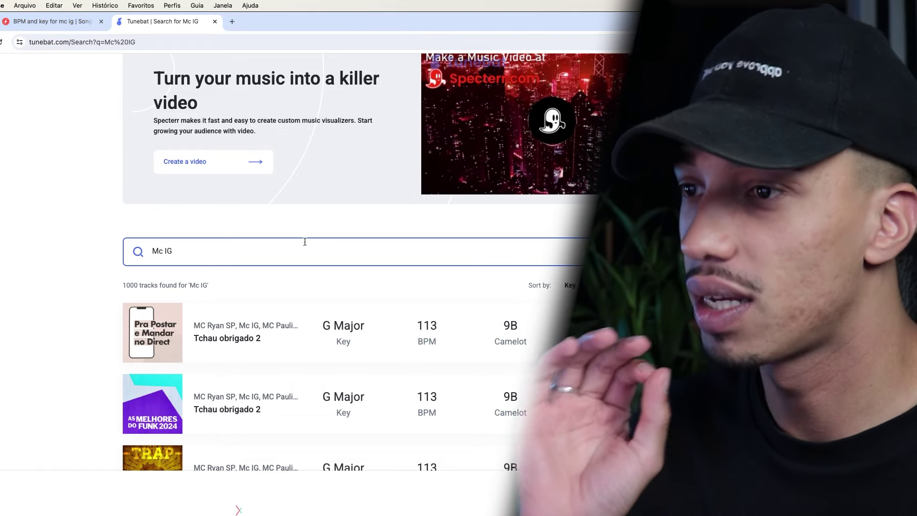
Step: Examine the key and BPM of the Mc IG tracks in the Tunebat search results
scroll(381, 282, "down", 1)
scroll(381, 283, "down", 3)
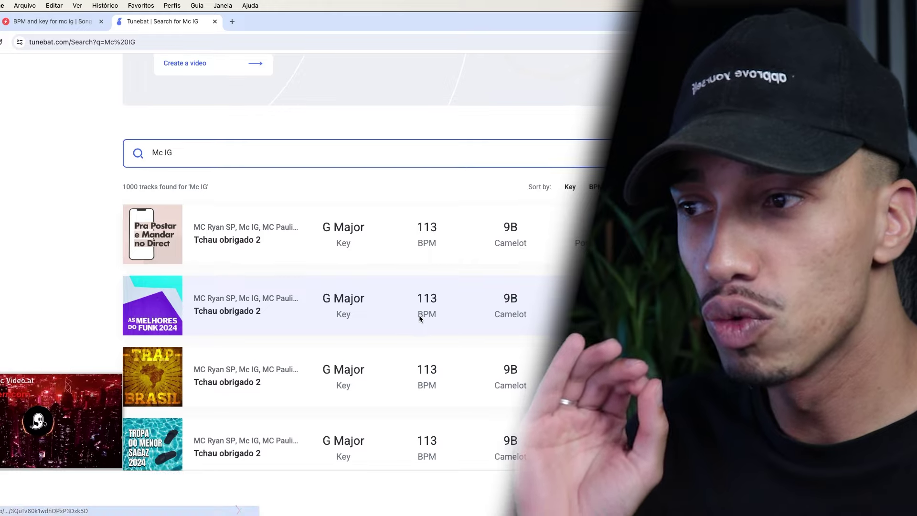
scroll(426, 317, "down", 1)
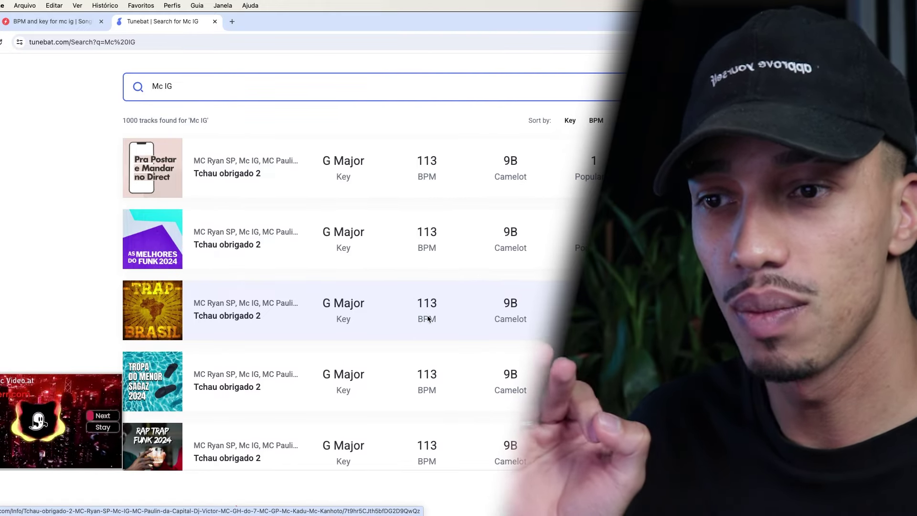
scroll(268, 357, "down", 2)
scroll(329, 339, "down", 2)
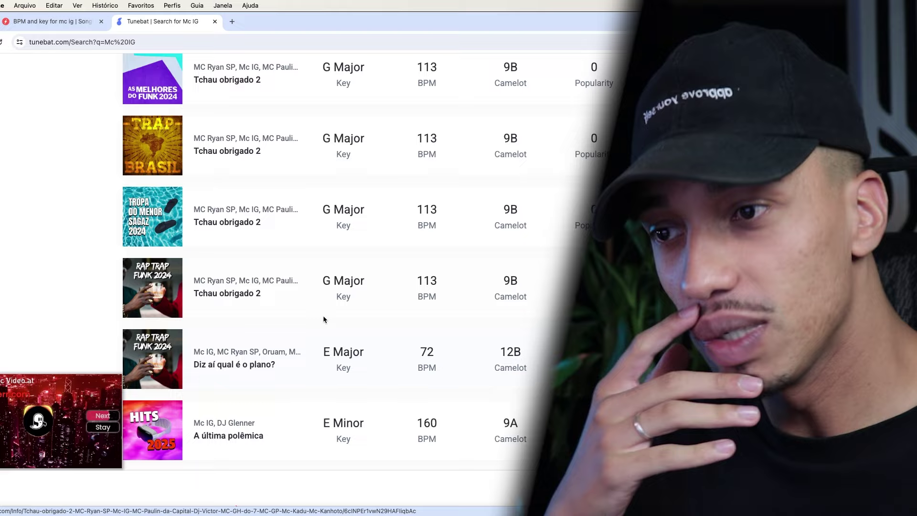
scroll(327, 325, "down", 2)
scroll(327, 319, "down", 4)
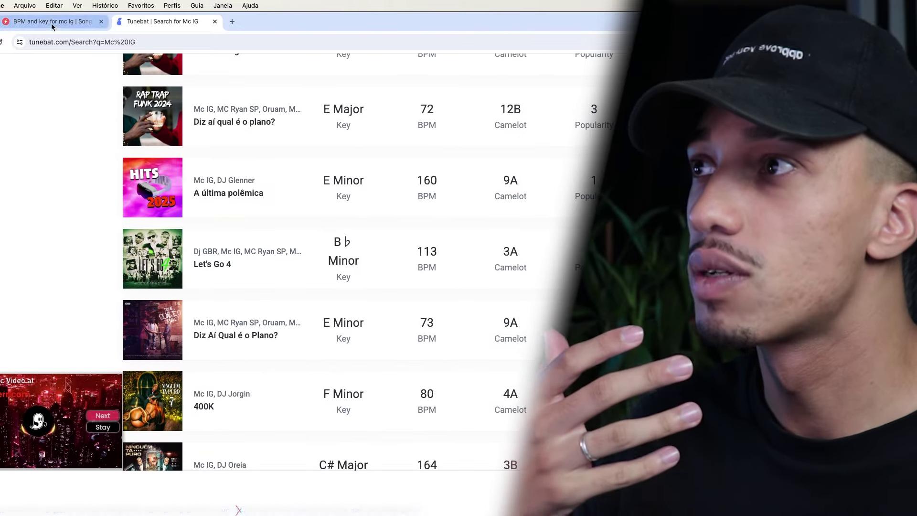
Step: Switch to the SongBPM page and compare the BPM values of the songs found for mc ig
left_click(54, 24)
scroll(414, 314, "down", 6)
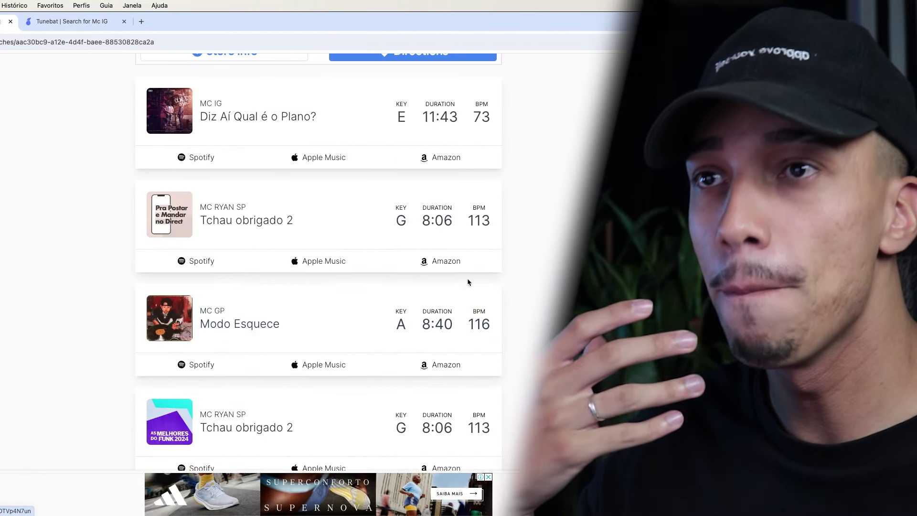
scroll(455, 283, "up", 2)
scroll(492, 247, "down", 2)
scroll(503, 271, "down", 2)
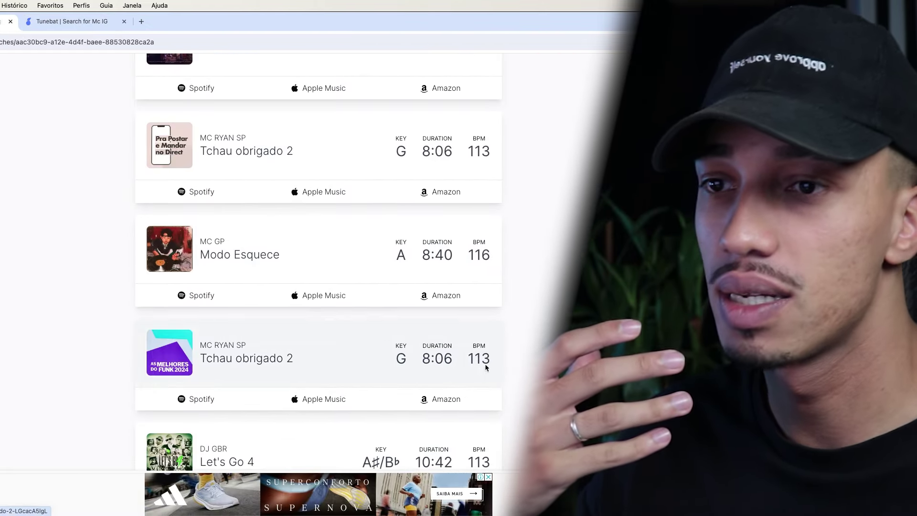
scroll(521, 310, "down", 2)
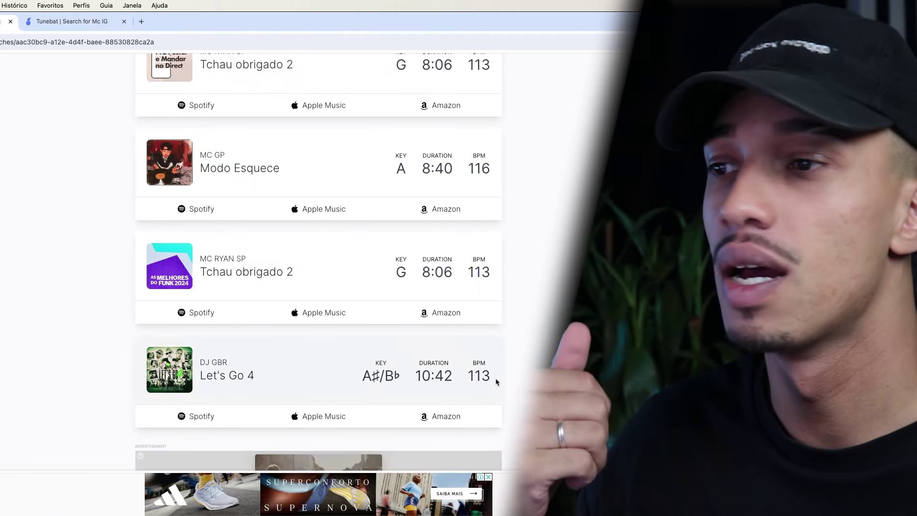
scroll(520, 365, "down", 5)
scroll(525, 320, "up", 15)
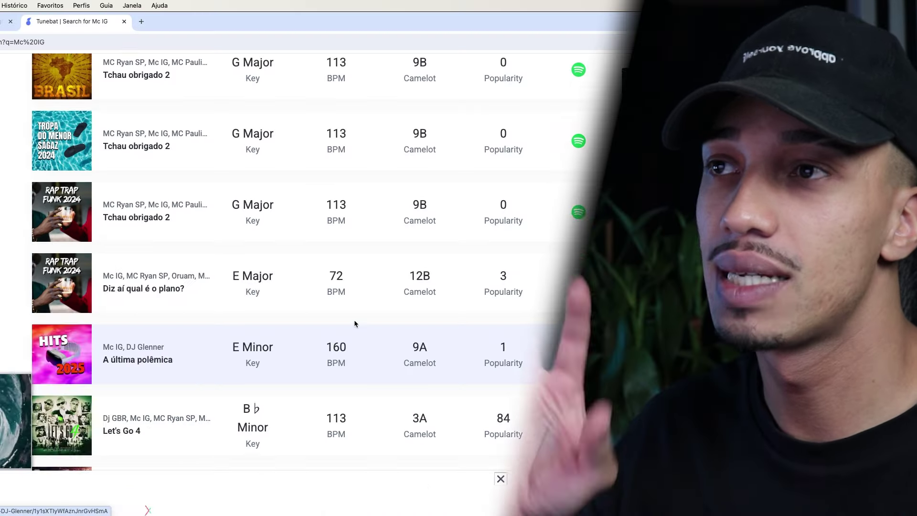
Step: Return to the Tunebat results for Mc IG and review the BPM and key of tracks further down the list
scroll(368, 327, "up", 7)
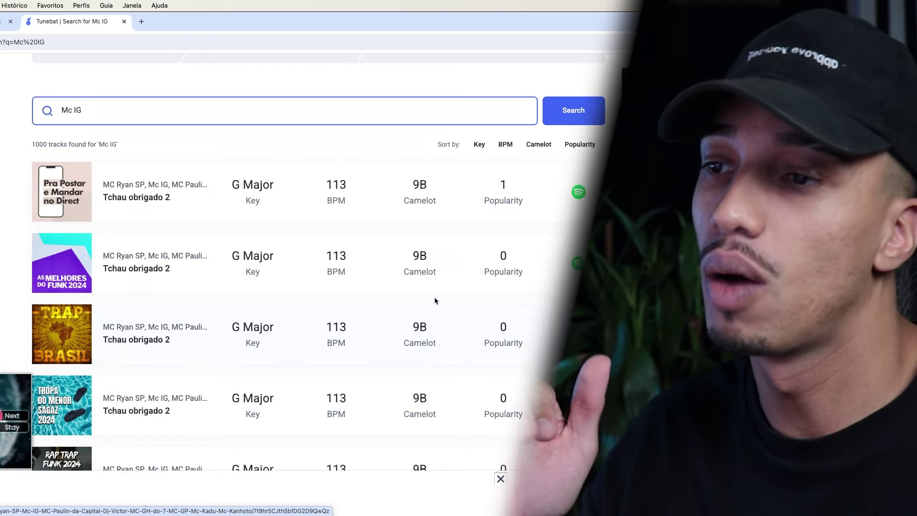
scroll(435, 294, "down", 4)
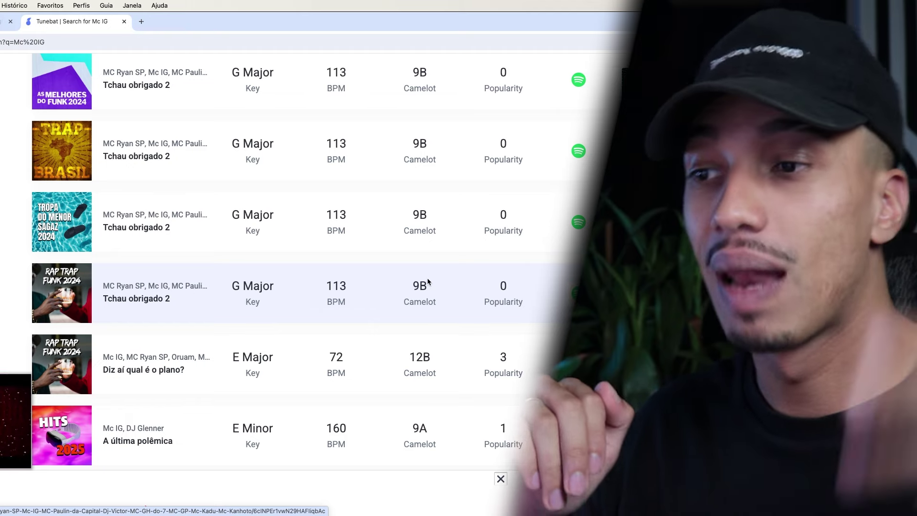
scroll(437, 263, "down", 15)
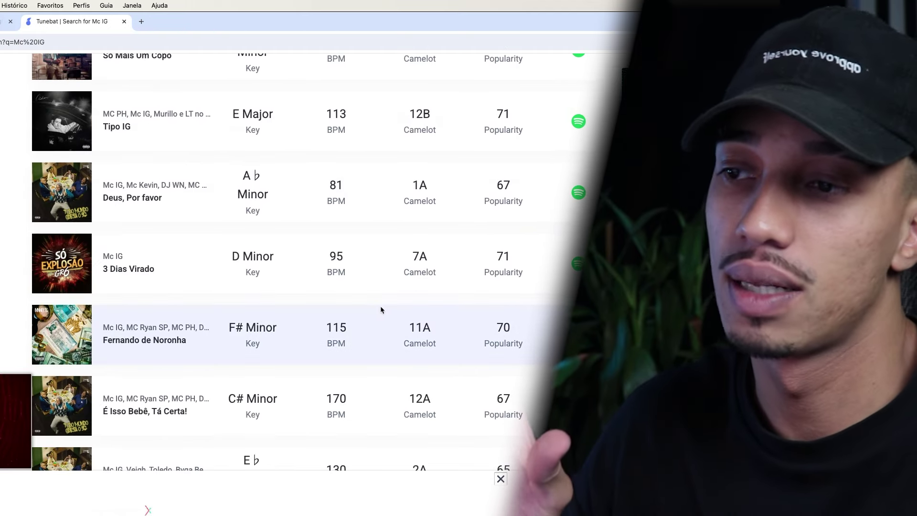
scroll(382, 307, "down", 4)
scroll(387, 315, "down", 2)
scroll(333, 221, "down", 12)
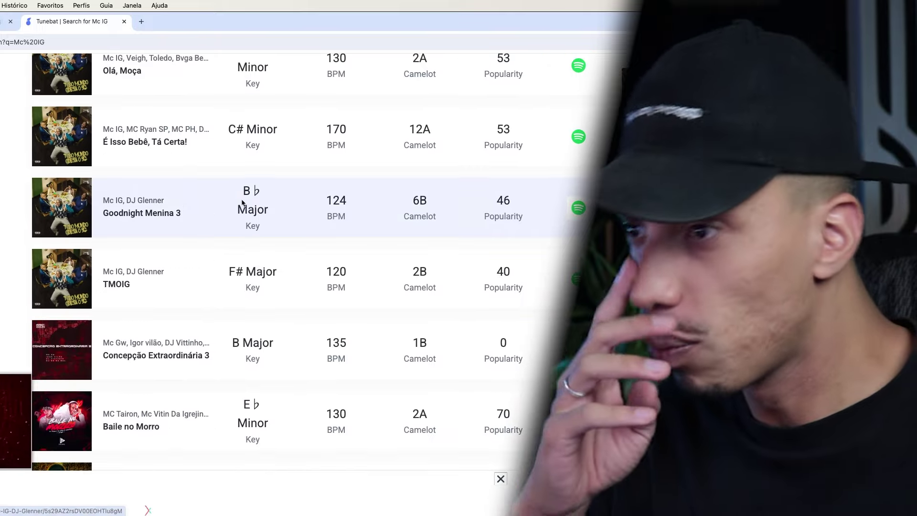
scroll(243, 203, "down", 5)
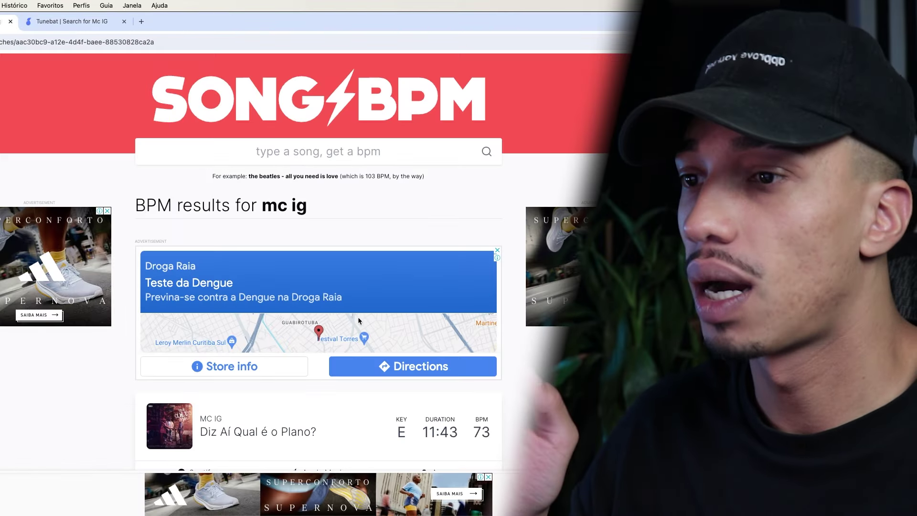
Step: Go over the SongBPM results for mc ig once more to settle on a reference tempo
scroll(357, 317, "down", 5)
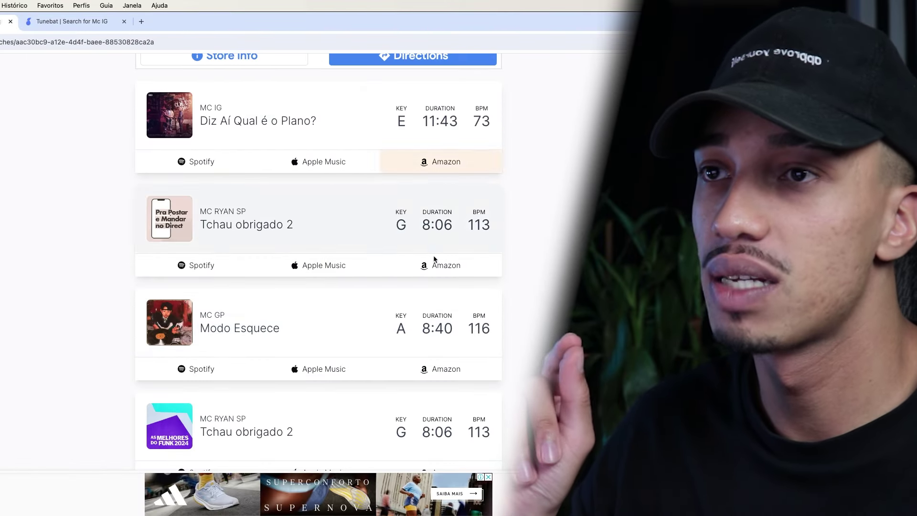
scroll(518, 303, "down", 2)
scroll(445, 307, "up", 8)
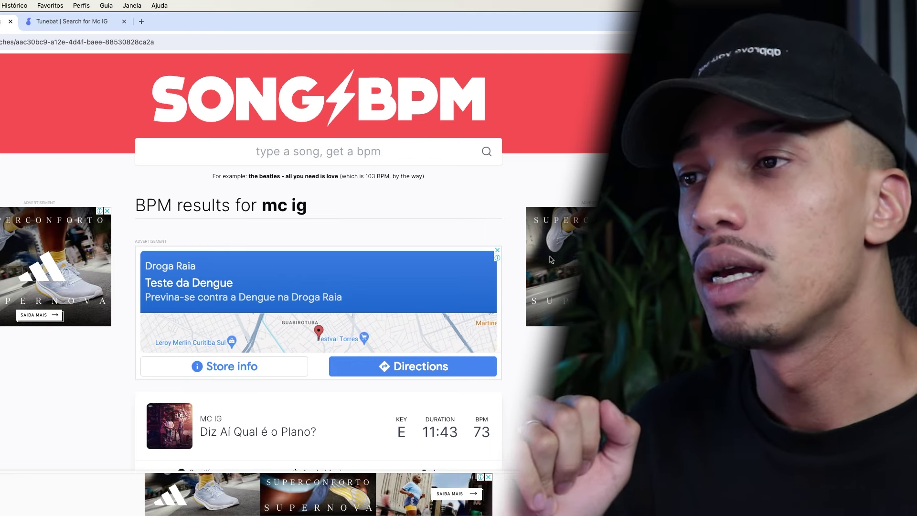
scroll(509, 210, "down", 3)
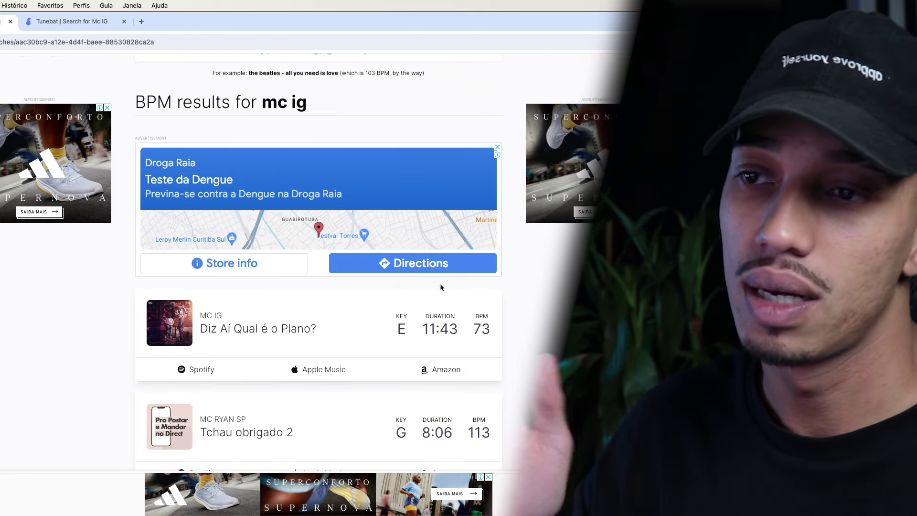
scroll(440, 282, "down", 3)
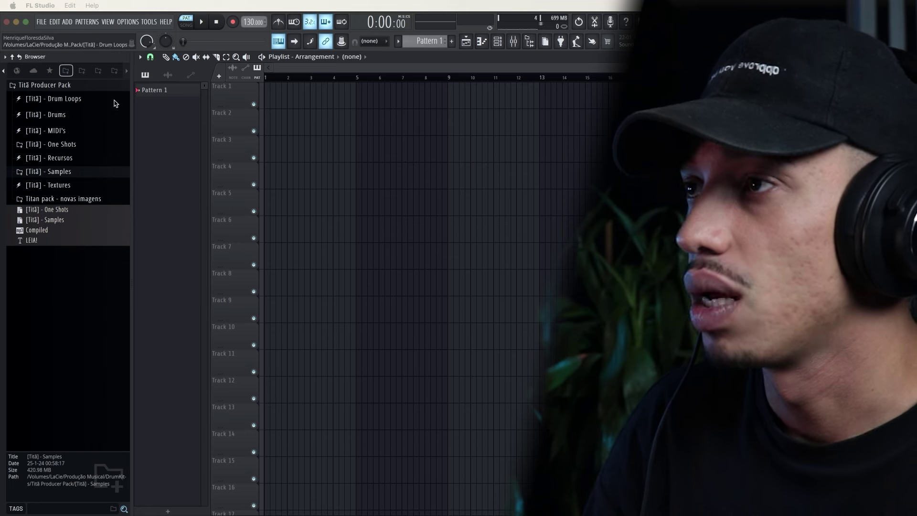
Step: In FL Studio, set the project tempo to 113 BPM and show the channel rack
left_click(115, 72)
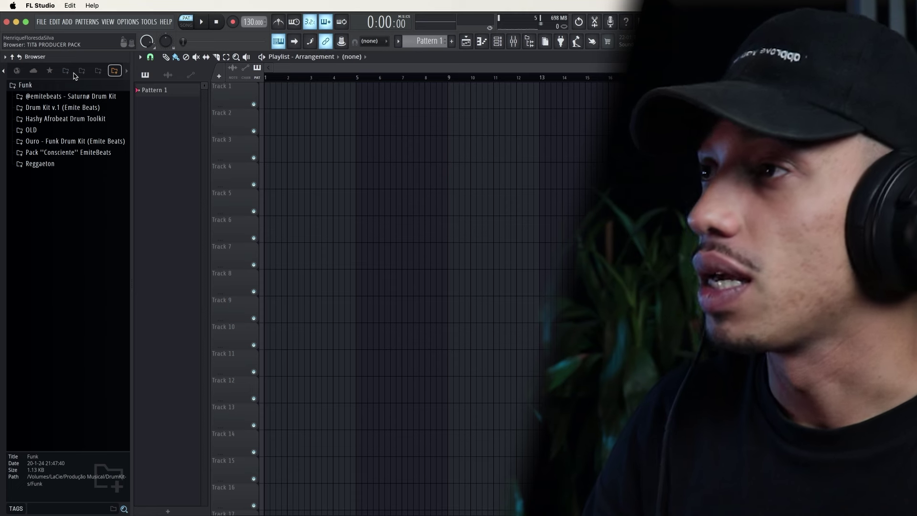
left_click(66, 71)
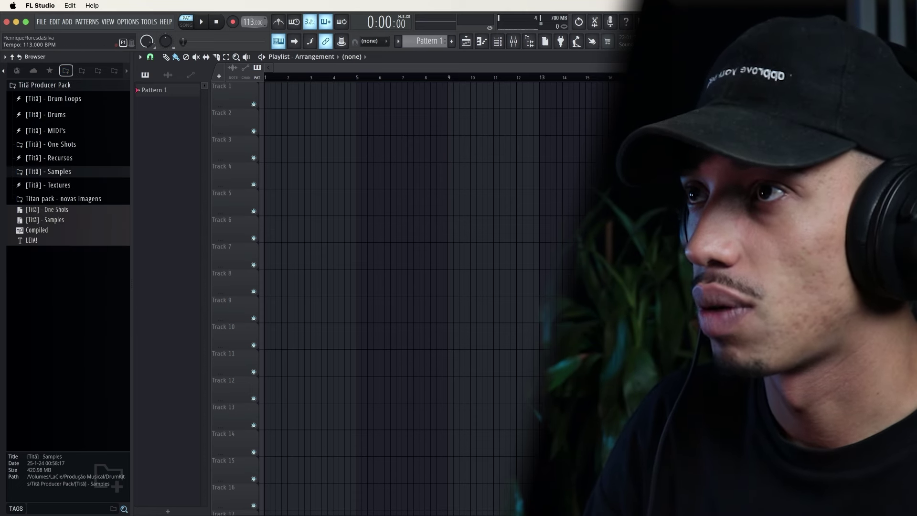
left_click(498, 42)
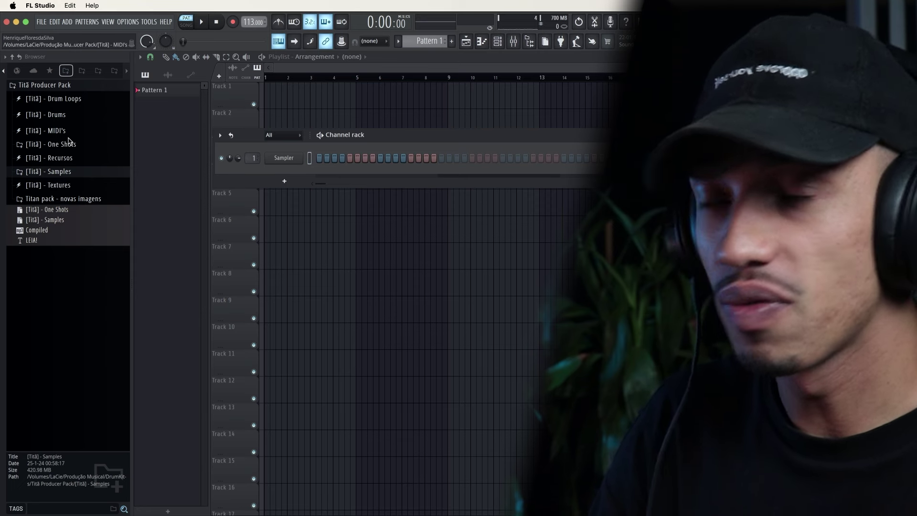
right_click(301, 157)
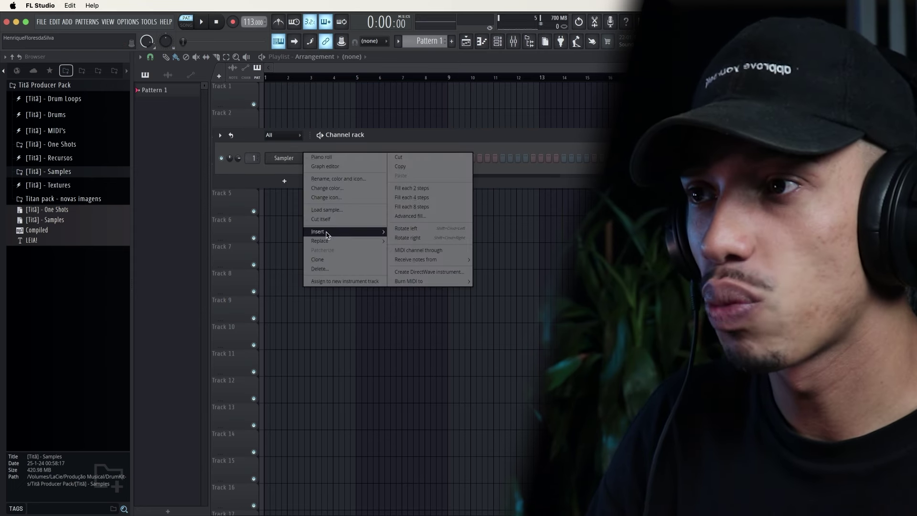
mouse_move(337, 241)
left_click(276, 173)
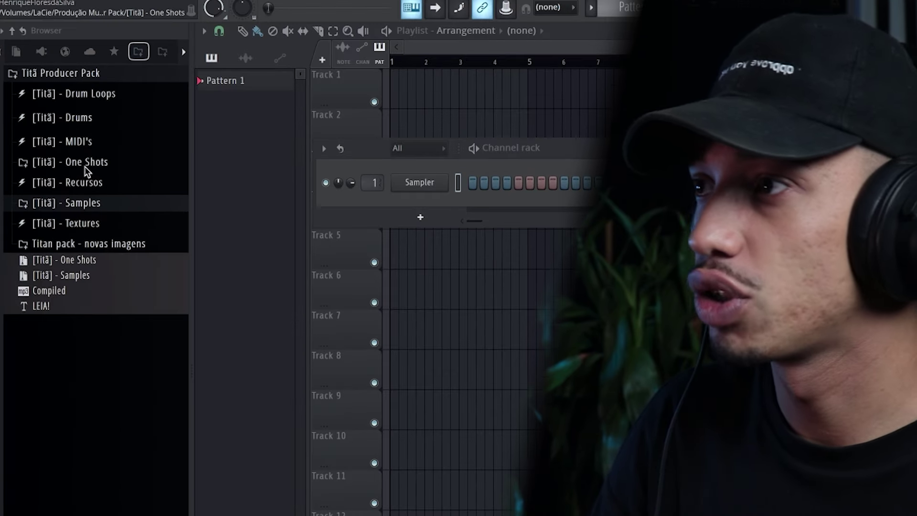
Step: Open the F - Scales folder under [Titã] - Recursos, [Titã] - MIDI - Escalas in the Titã Producer Pack
left_click(84, 141)
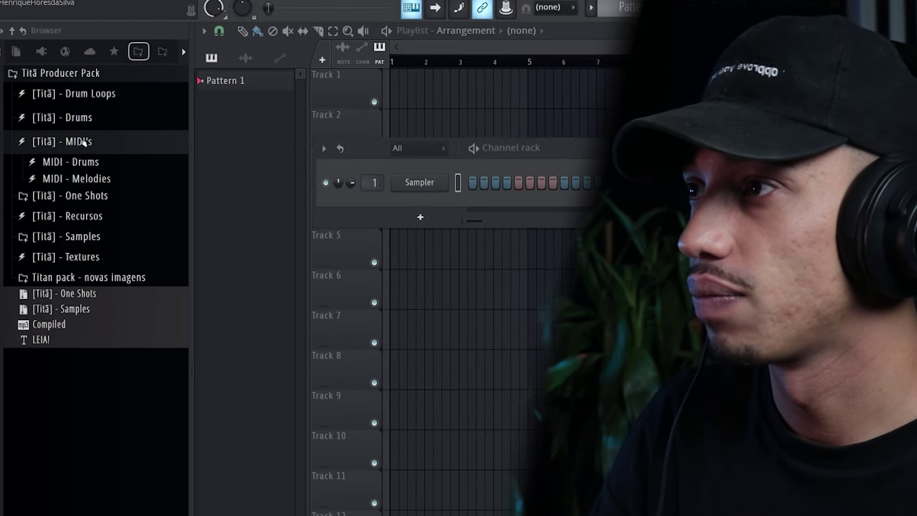
left_click(84, 141)
left_click(96, 182)
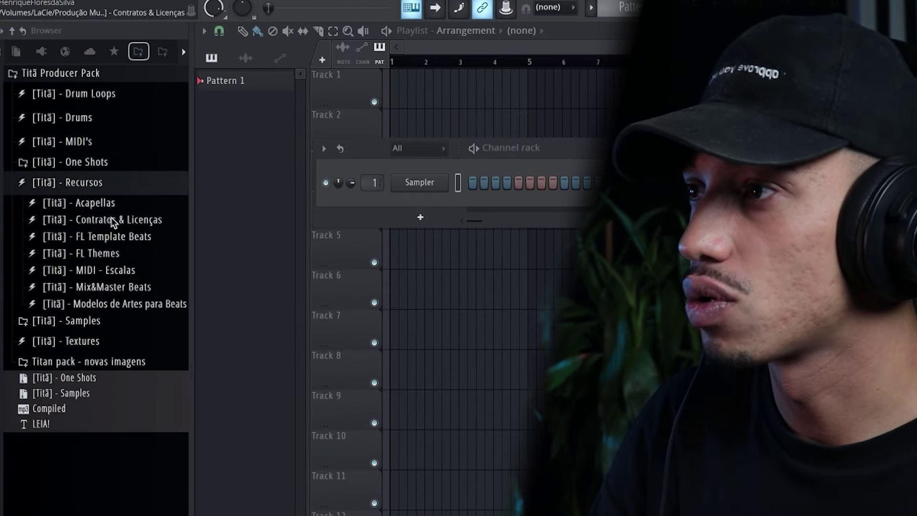
left_click(102, 270)
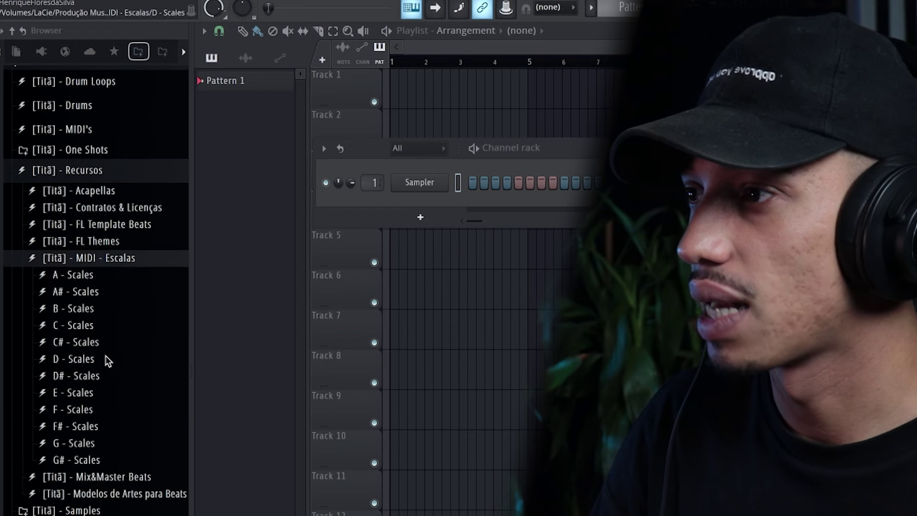
left_click(81, 412)
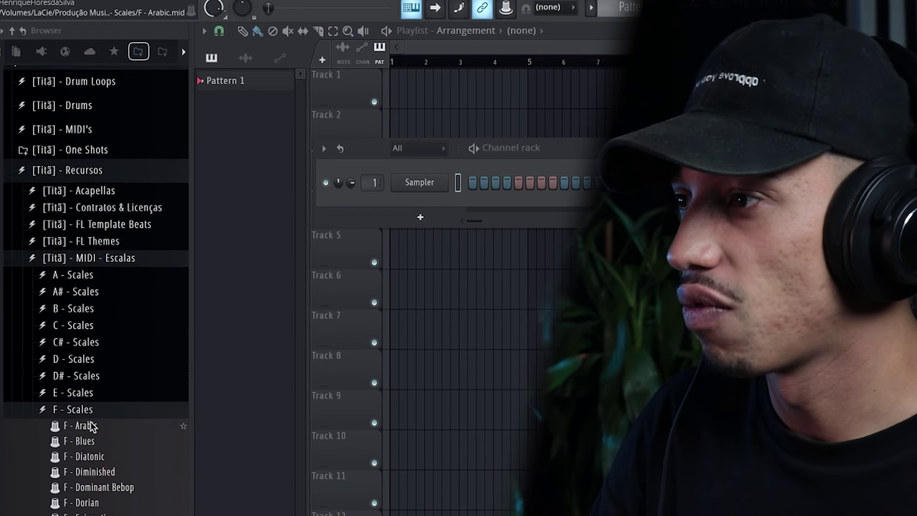
Step: Import the F - Minor scale MIDI file into the Sampler channel
left_click_drag(86, 459, 115, 460)
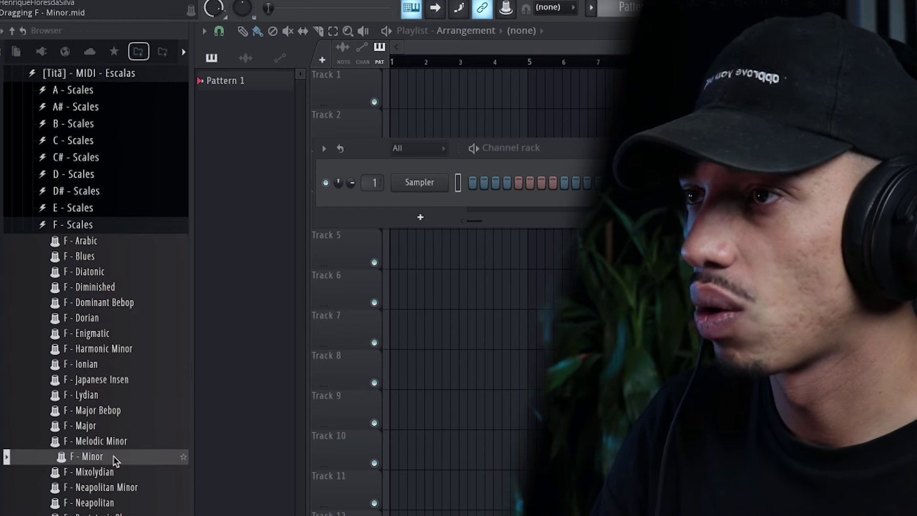
left_click_drag(415, 168, 414, 188)
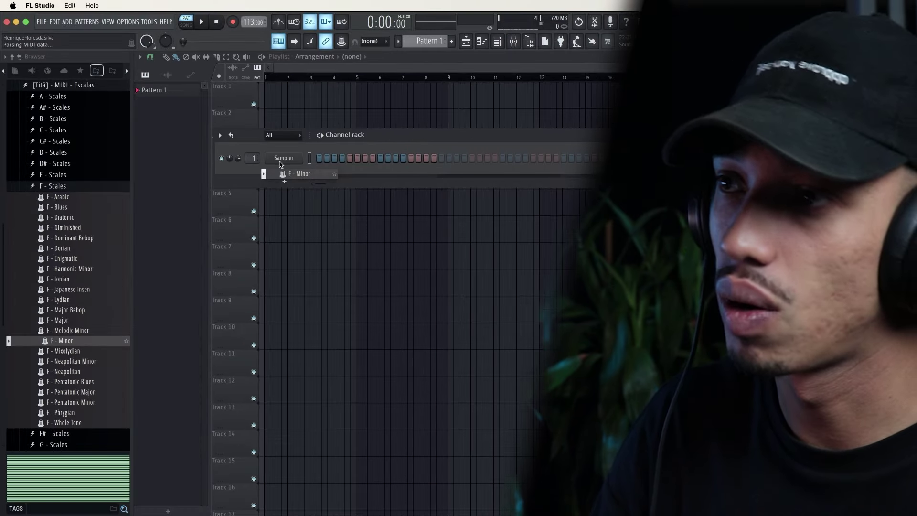
left_click(529, 322)
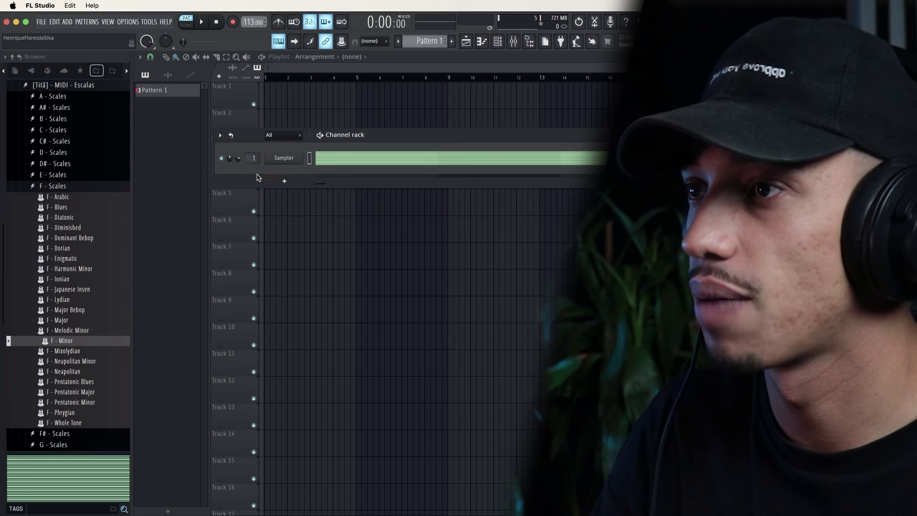
Step: Add Analog Lab V as a new instrument channel in the channel rack
left_click(284, 180)
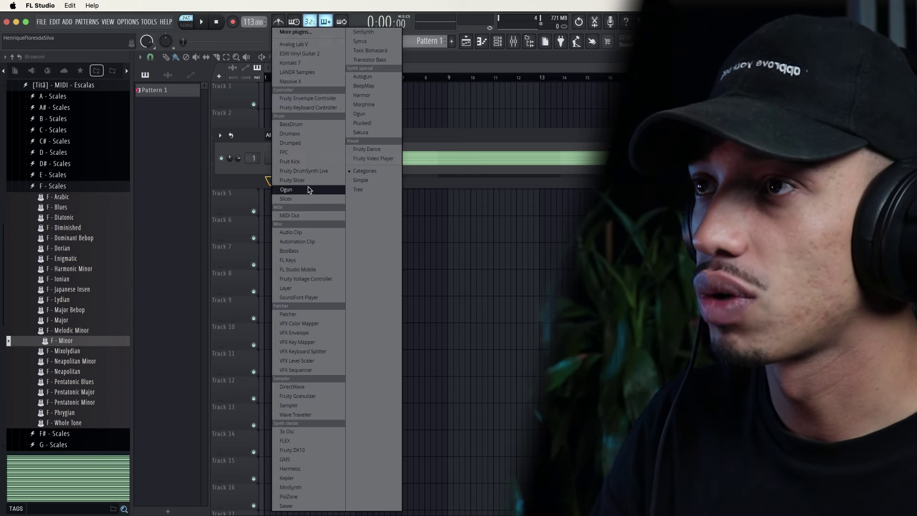
left_click(295, 44)
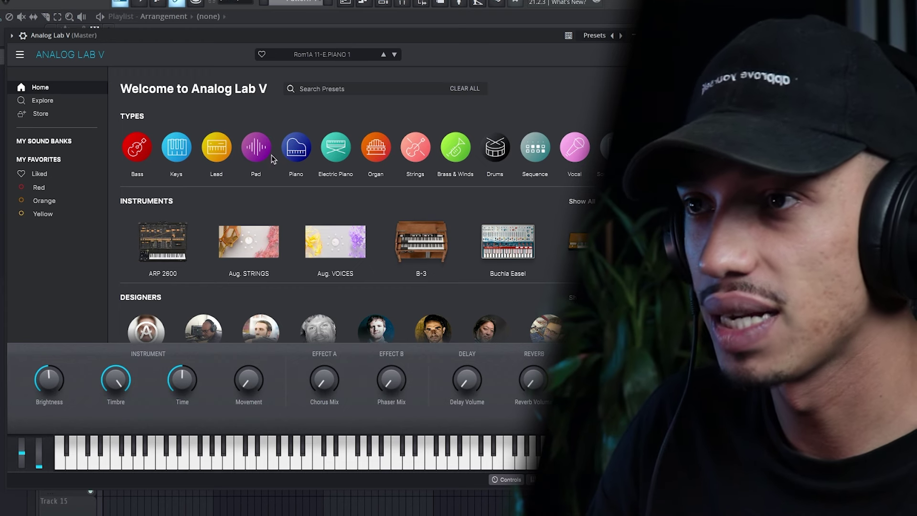
Step: List all Piano presets in Analog Lab V, audition German Classical Clean and load Classical Upright Clean
mouse_move(296, 154)
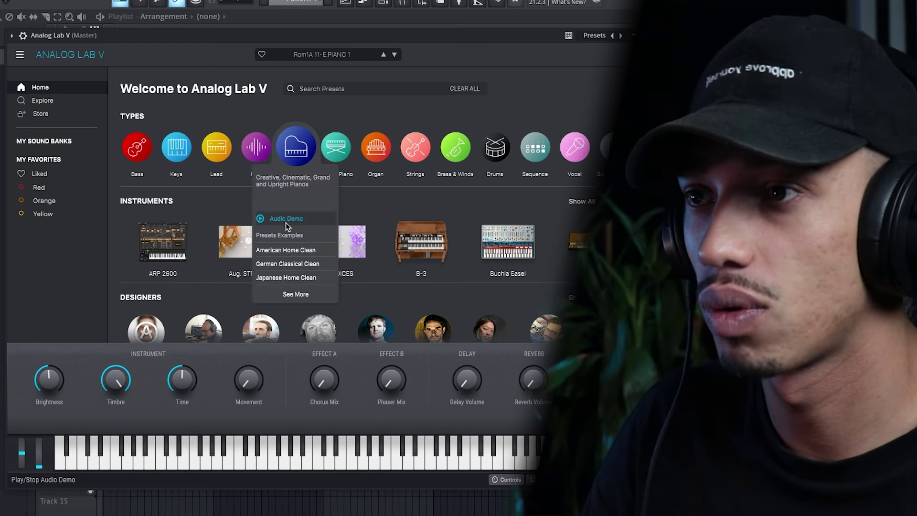
left_click(295, 295)
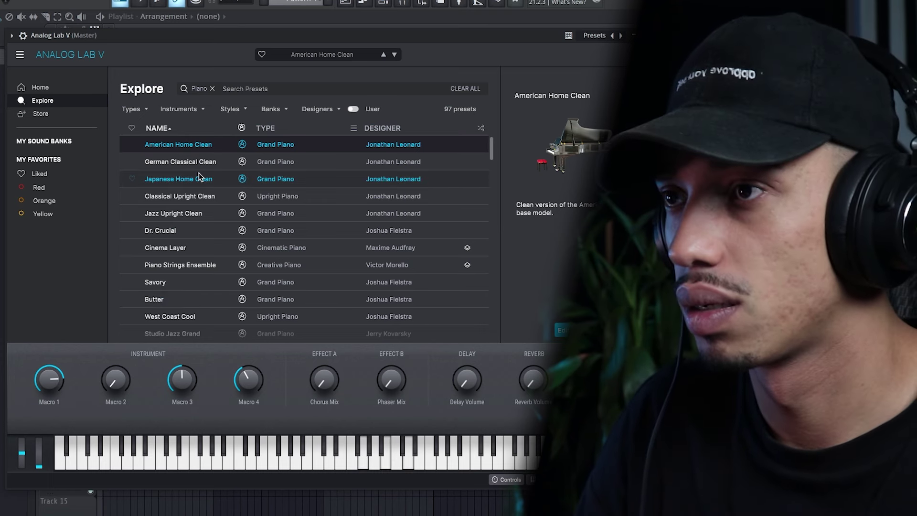
left_click(198, 167)
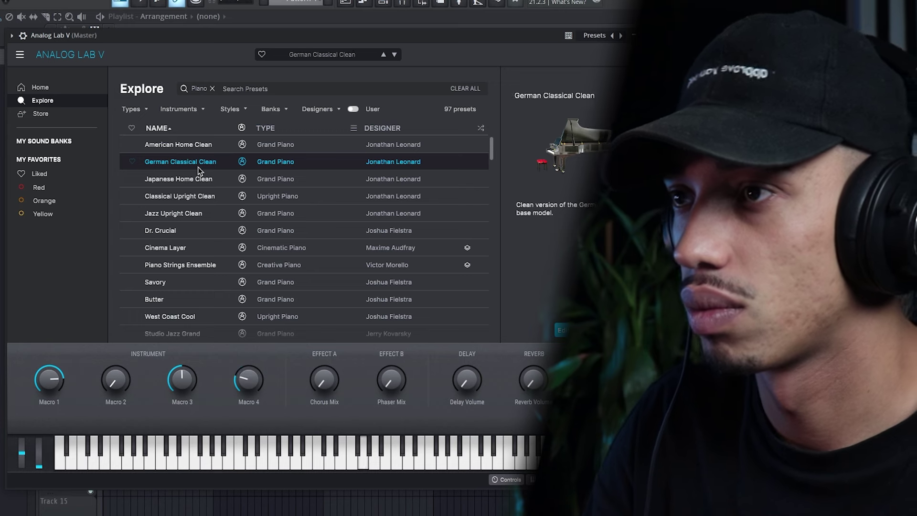
left_click(201, 189)
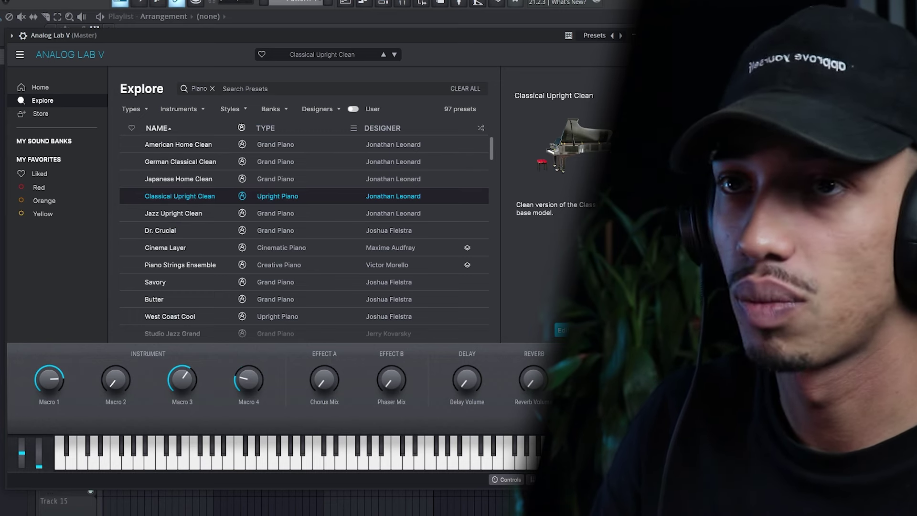
Step: Close the instrument window and open the piano roll of the Analog Lab V channel
left_click(644, 35)
right_click(113, 154)
left_click(186, 164)
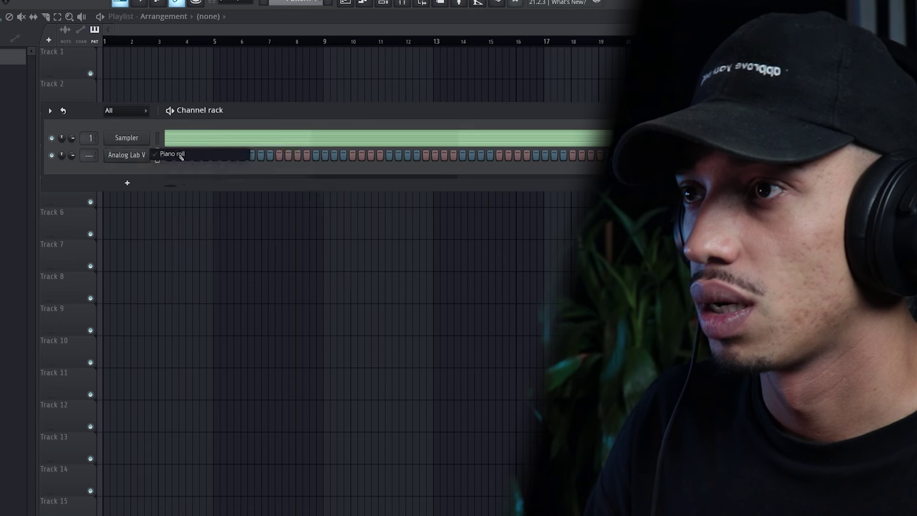
left_click(95, 106)
left_click(108, 139)
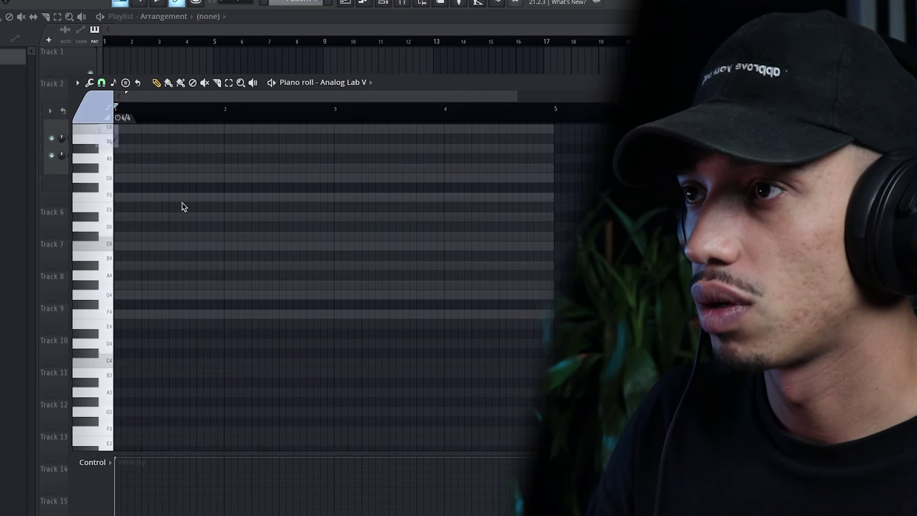
Step: Draw an F4 note at the start of bar 1 and stretch it to about one bar
scroll(110, 246, "up", 3)
left_click(125, 373)
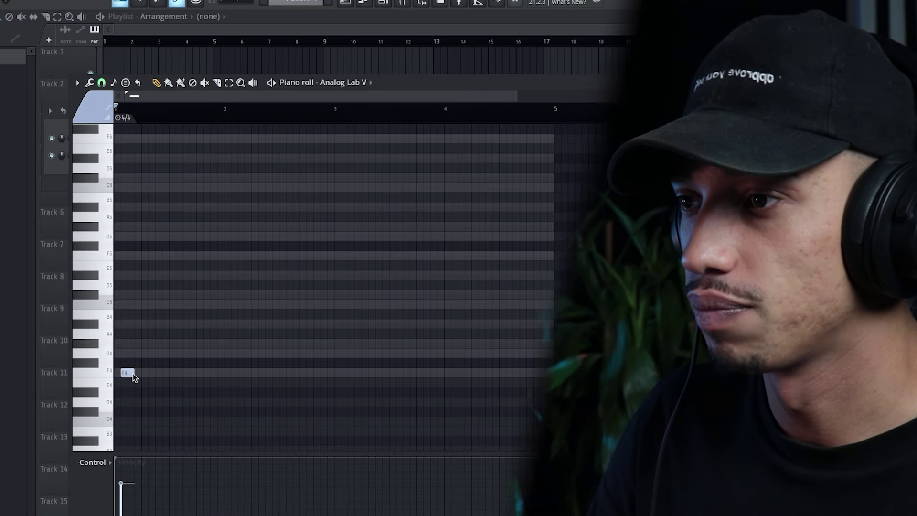
left_click_drag(135, 375, 238, 376)
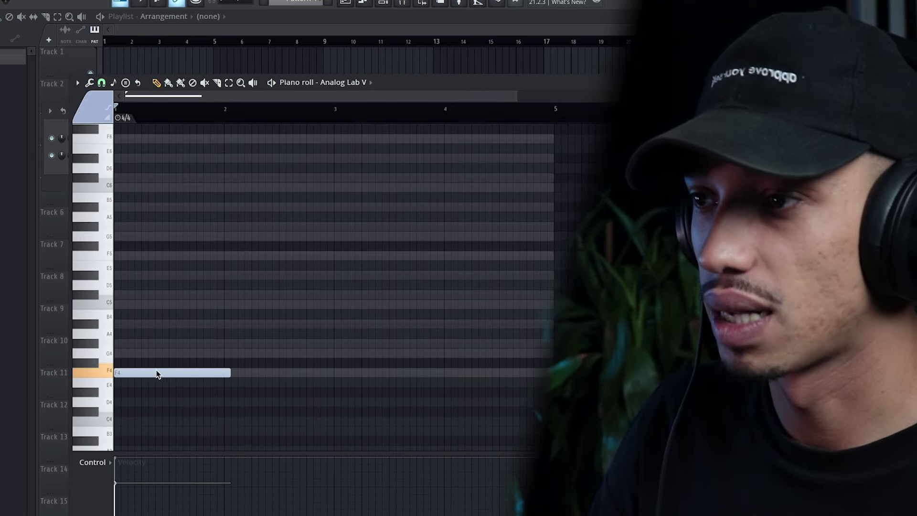
right_click(145, 378, "ctrl")
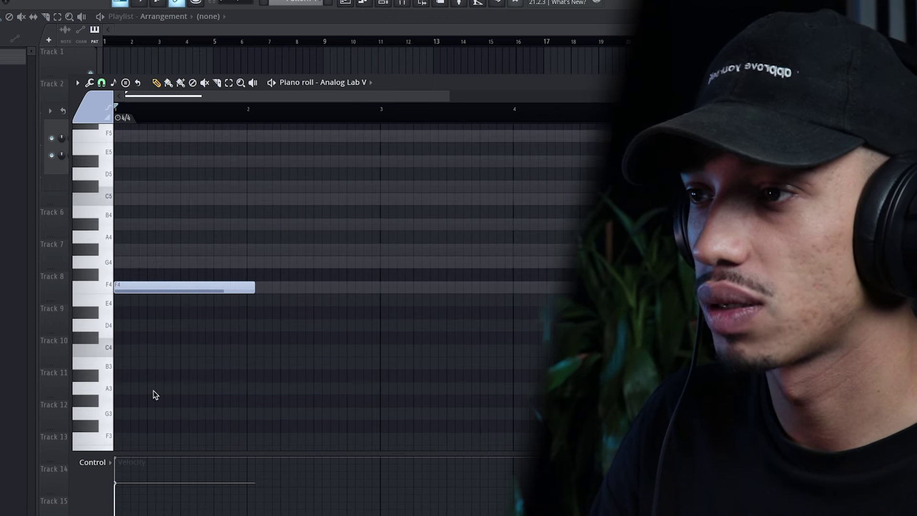
Step: Stack equally long G#4 and C5 notes above the F4 note at the start of bar 1 and play the chord
scroll(148, 287, "up", 1)
left_click(125, 288)
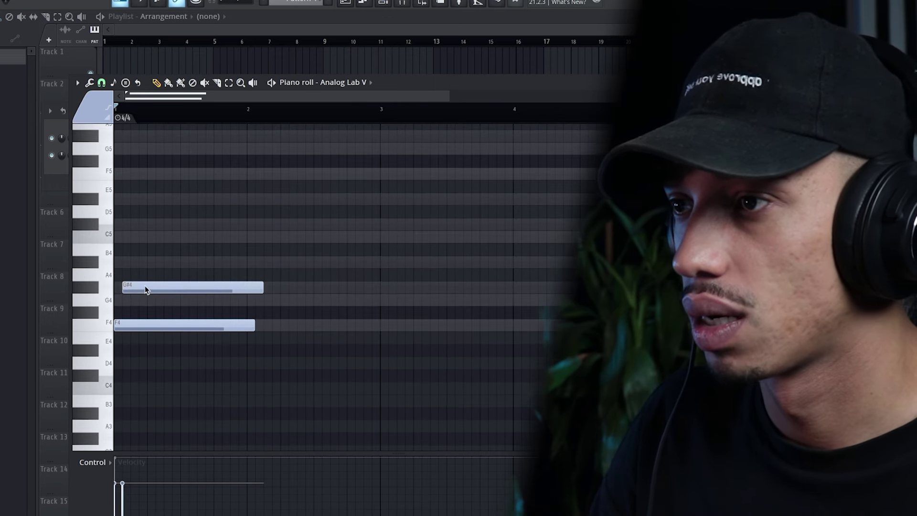
left_click_drag(127, 287, 123, 287)
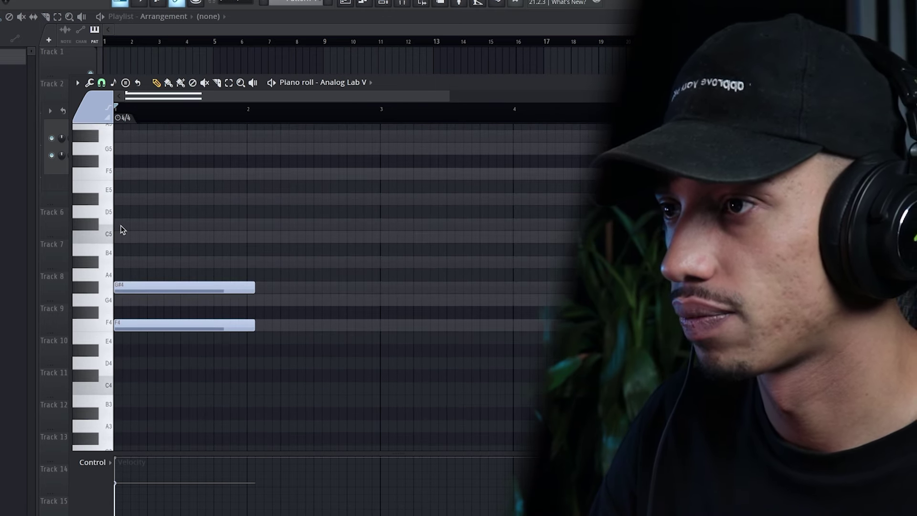
left_click(123, 225)
mouse_move(119, 237)
left_mouse_down()
mouse_move(129, 244)
mouse_move(127, 222)
left_mouse_up()
key("space")
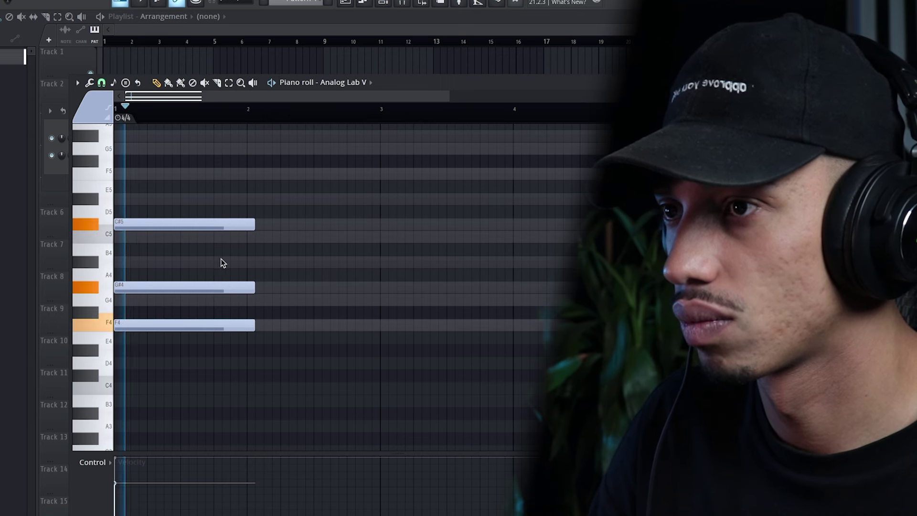
mouse_move(148, 230)
left_mouse_down()
mouse_move(148, 262)
mouse_move(134, 225)
mouse_move(150, 227)
mouse_move(145, 199)
mouse_move(154, 204)
mouse_move(153, 267)
mouse_move(135, 232)
left_mouse_up()
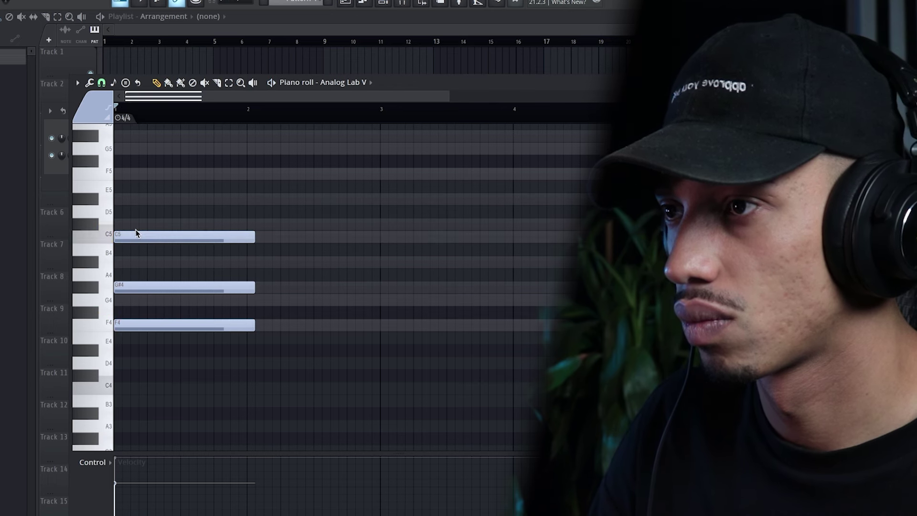
Step: Lengthen all three notes of the F minor chord so they last until the start of bar 3
key("space")
left_click_drag(319, 391, 190, 234)
left_click_drag(252, 247, 376, 247)
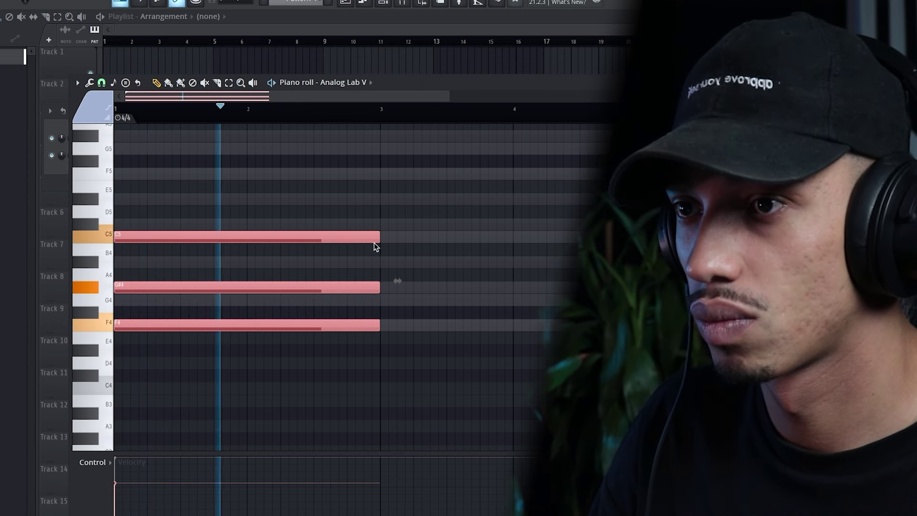
Step: Duplicate the chord to bar 3 and raise the copy's top note to C#5
left_click_drag(434, 396, 223, 224)
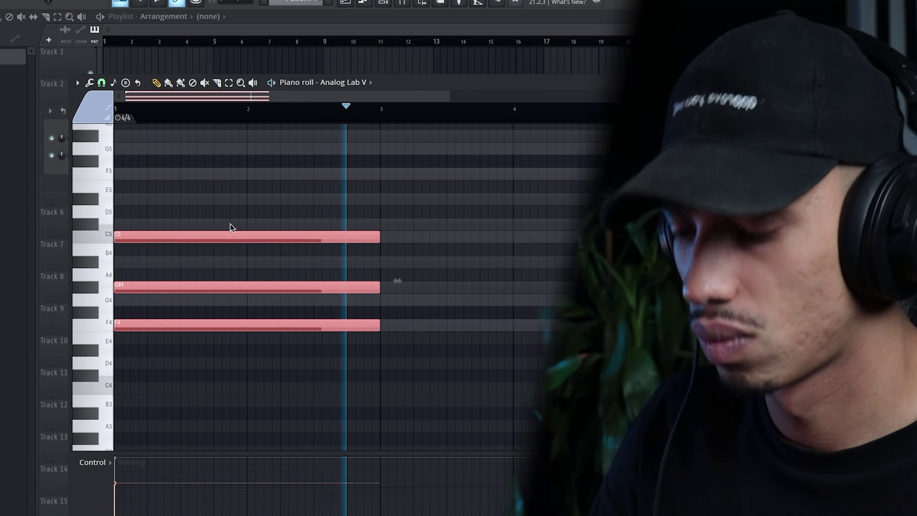
key("ctrl+b")
key("space")
left_click(406, 258)
left_click(401, 225)
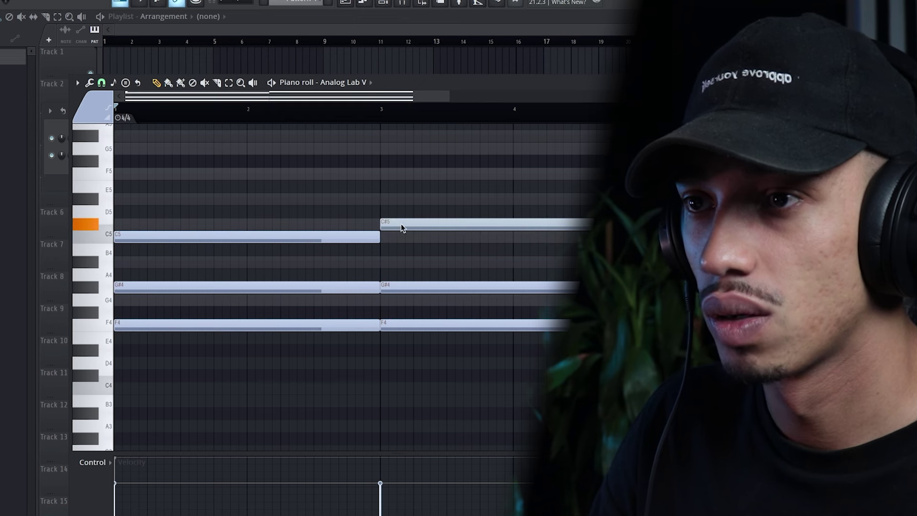
Step: Play the two chords, try D#5 as the second chord's top note, and undo that change
key("space")
left_click(338, 115)
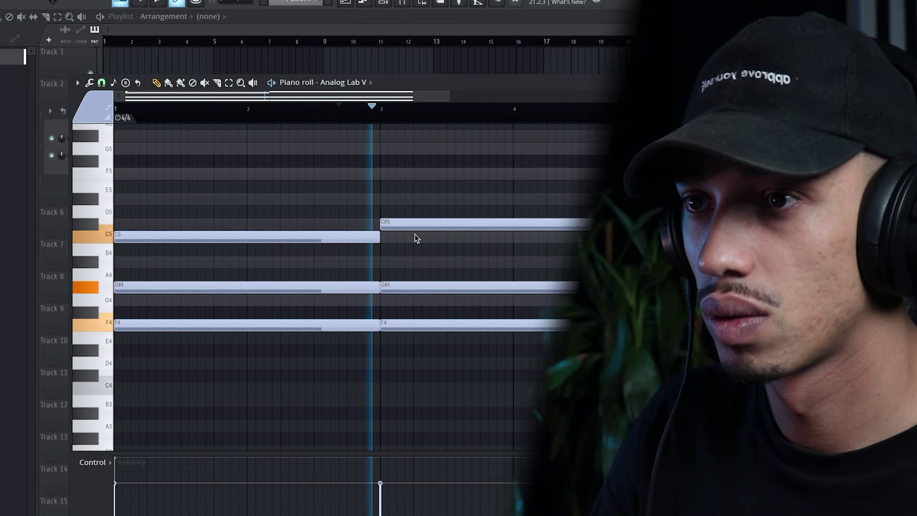
left_click_drag(400, 224, 399, 198)
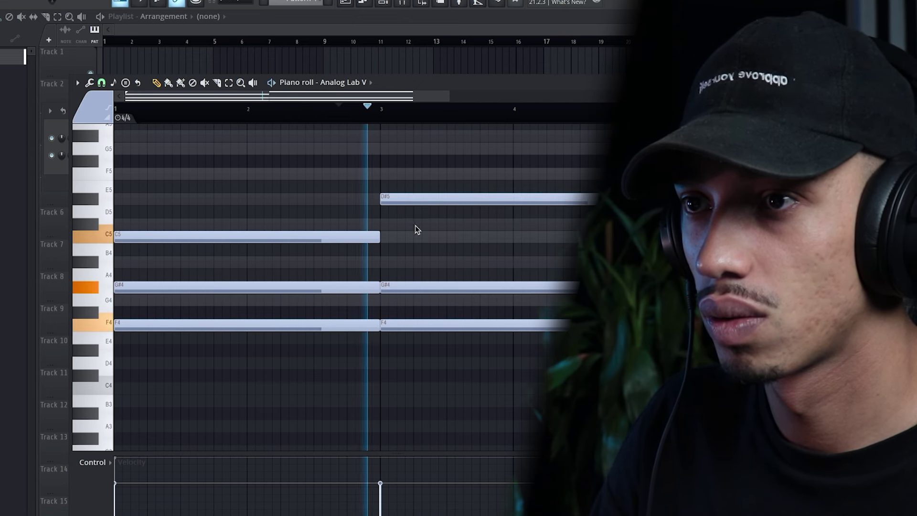
key("ctrl+z")
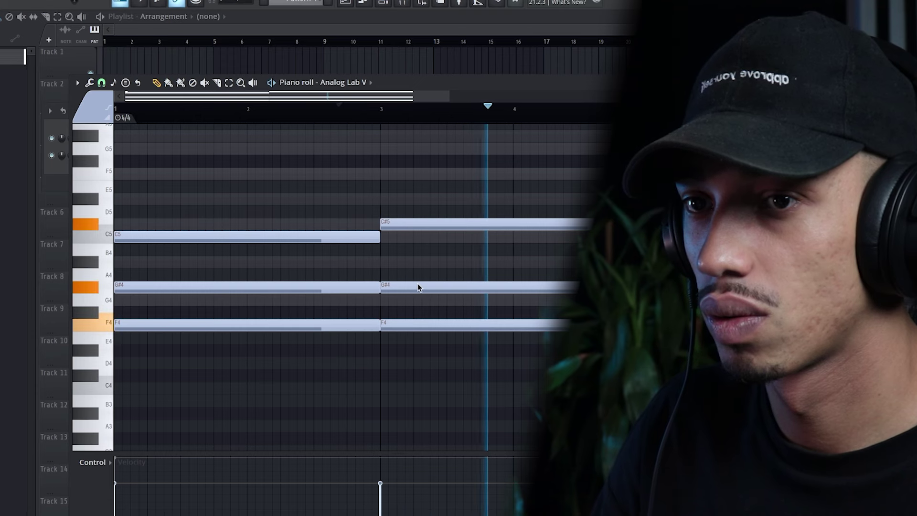
scroll(394, 279, "down", 3)
key("space")
Step: Leave the piano roll and open the Pandora Melody Pack sound bank in Analog Lab V
key("ctrl+a")
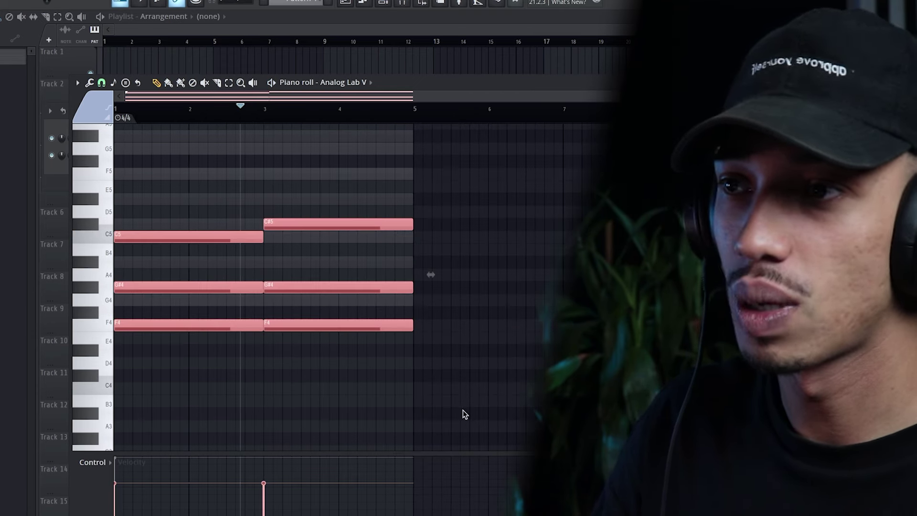
left_click_drag(165, 110, 72, 108)
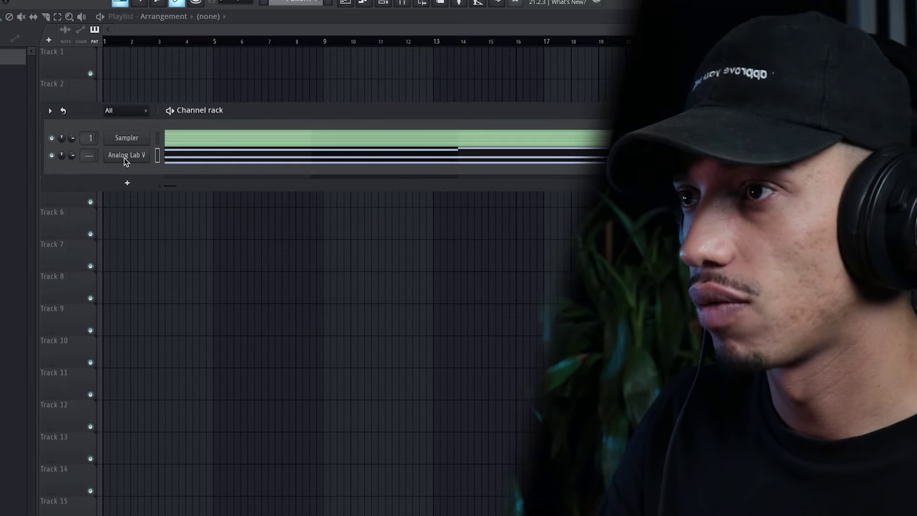
left_click(125, 156)
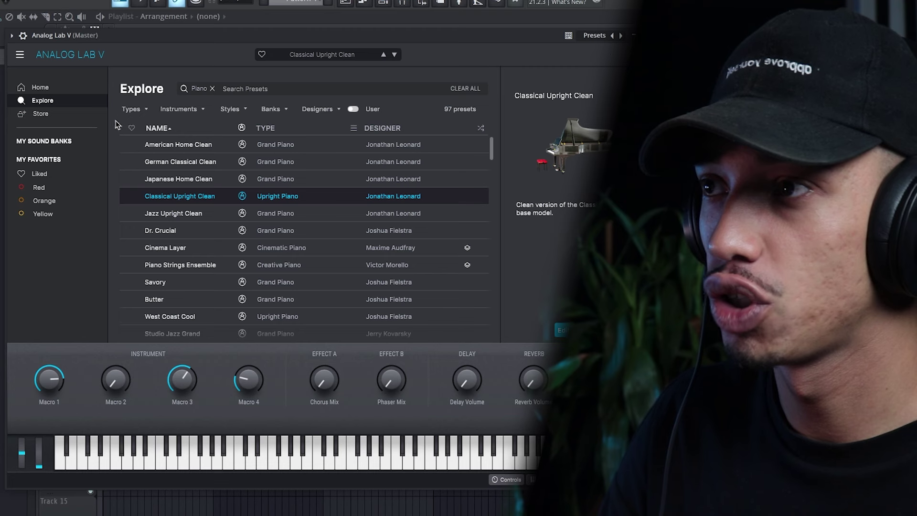
left_click(47, 116)
left_click(56, 143)
left_click(244, 151)
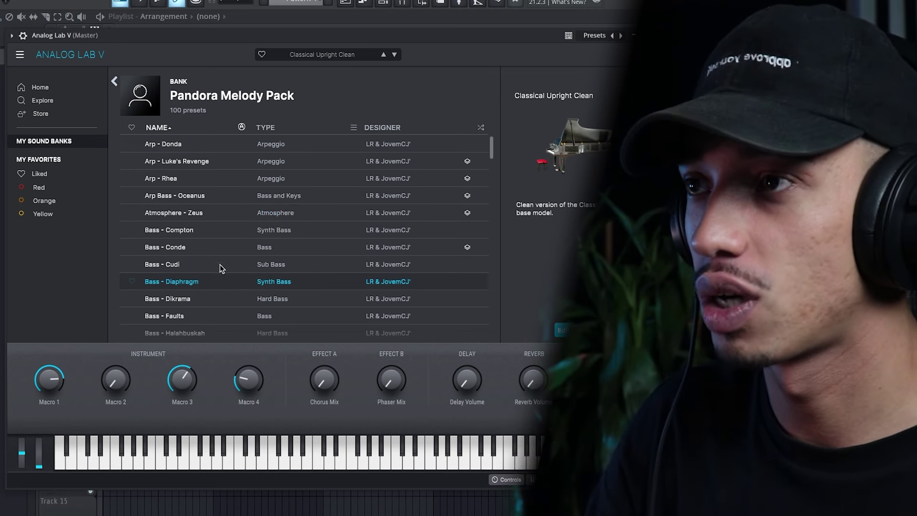
Step: Audition Clavinet - Zilla Fatu and Guitar - Alchemy from the pack, then load Guitar - Alice's Birthday
scroll(214, 272, "down", 10)
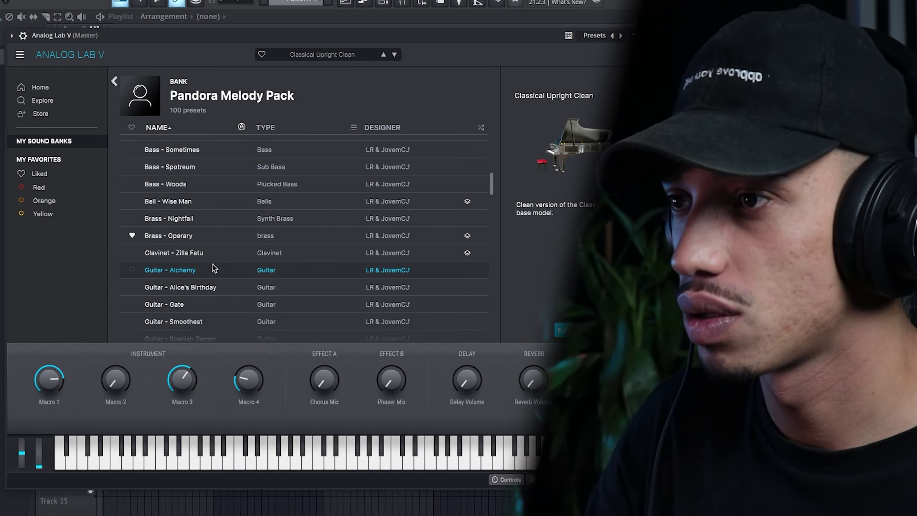
left_click(189, 202)
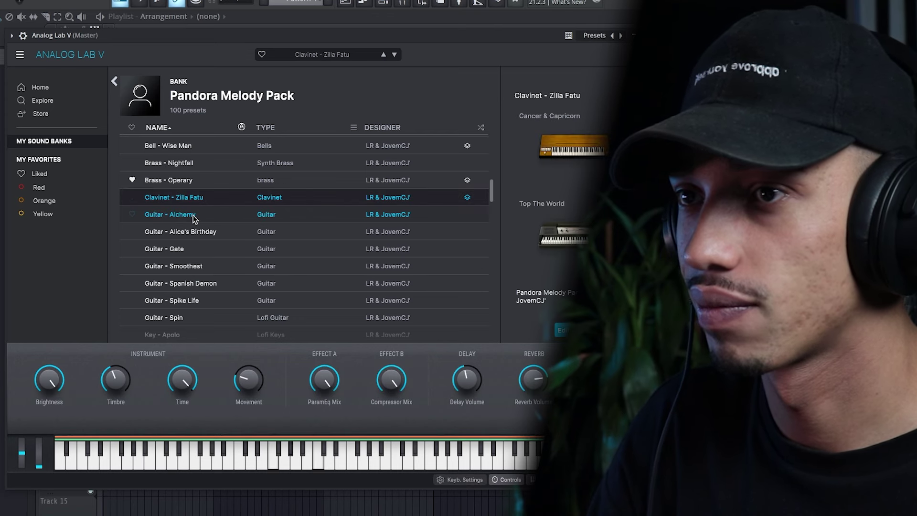
left_click(193, 217)
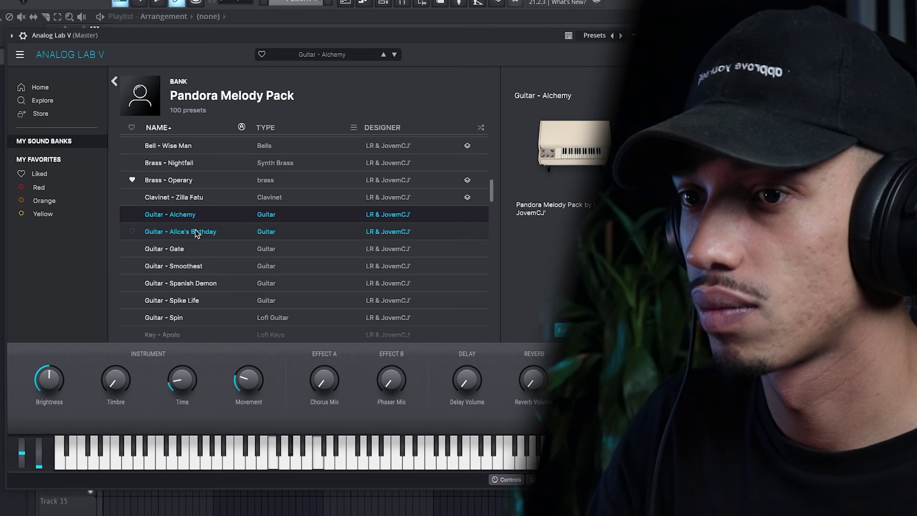
left_click(200, 237)
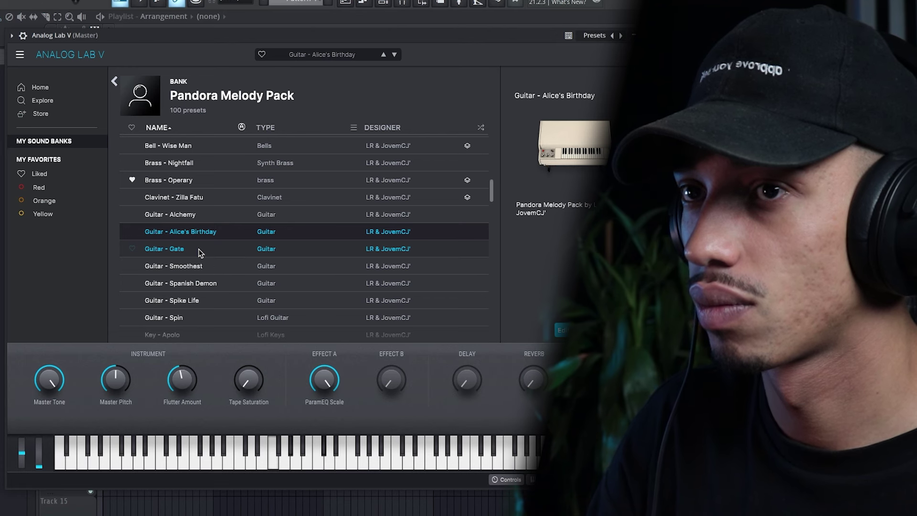
mouse_move(529, 215)
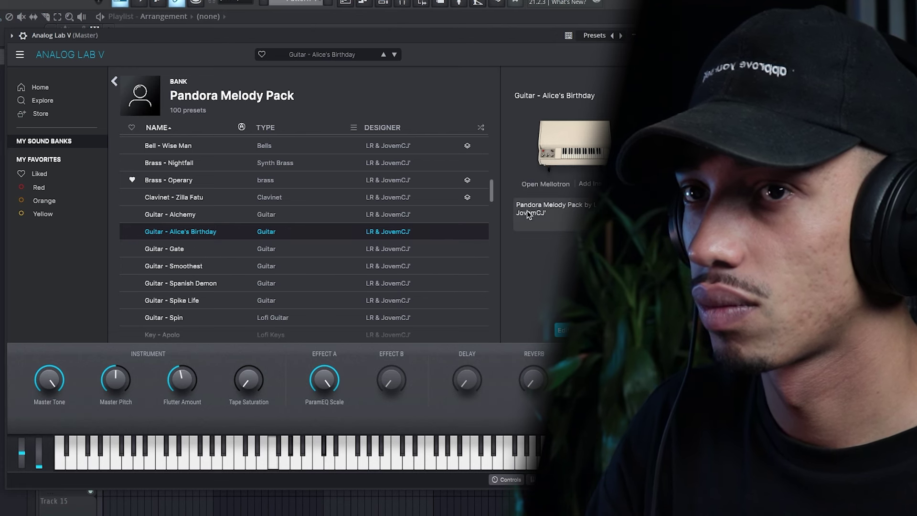
Step: Route the Analog Lab V channel to mixer insert 9 and close its window
left_click(643, 36)
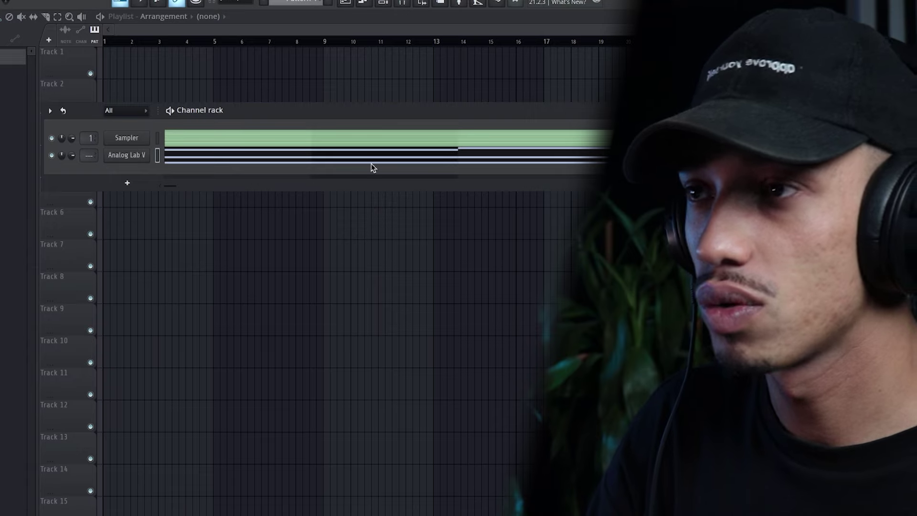
left_click(137, 159)
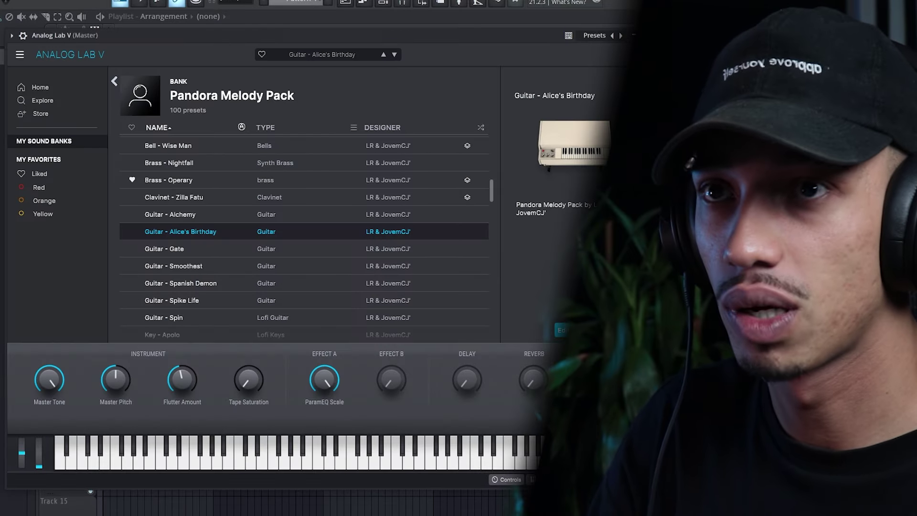
left_click(644, 35)
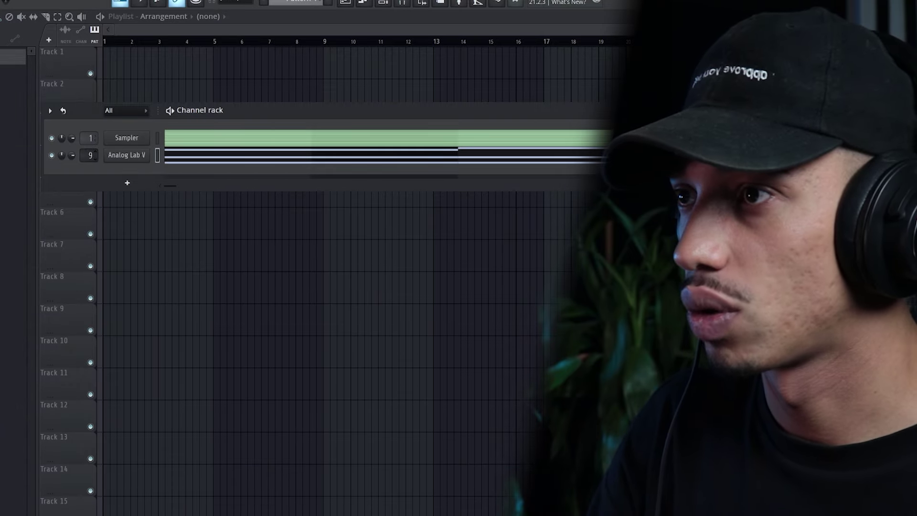
Step: Load the ZEUS effect into slot 1 of mixer insert 9
left_click(401, 4)
left_click_drag(587, 88, 476, 95)
left_click(491, 130)
mouse_move(490, 141)
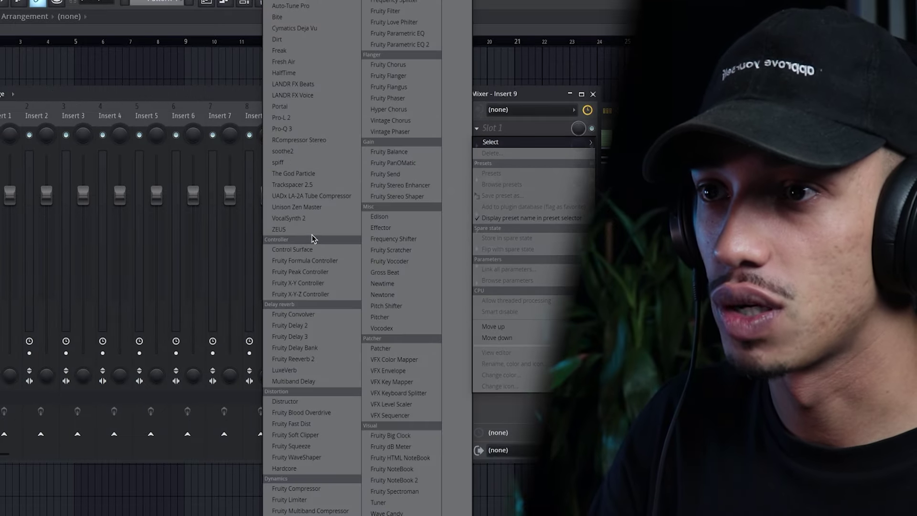
left_click(288, 229)
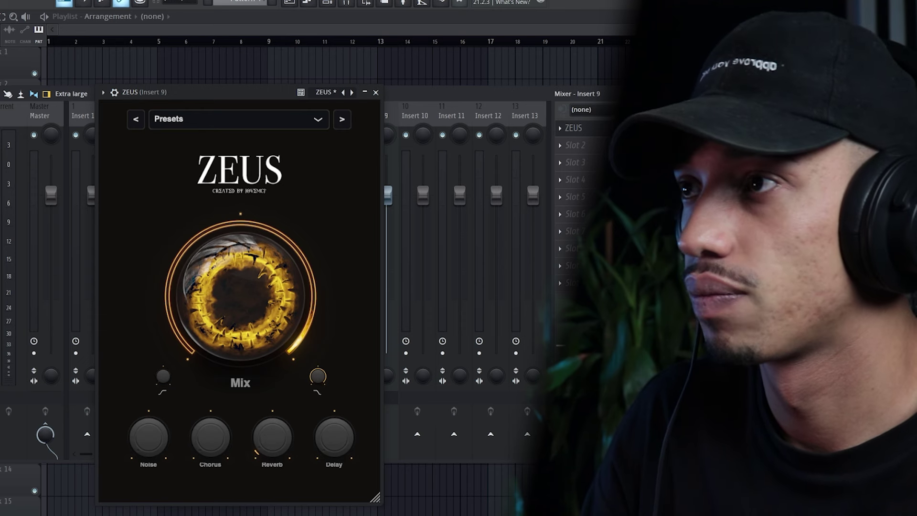
Step: Place Pattern 1 at bar 1 on Track 1 of the playlist and start playback
left_click(72, 60)
left_click_drag(86, 66, 48, 43)
key("space")
Step: Turn the ZEUS Delay up to maximum and add a small amount of Chorus to the guitar sound
left_click_drag(268, 442, 320, 424)
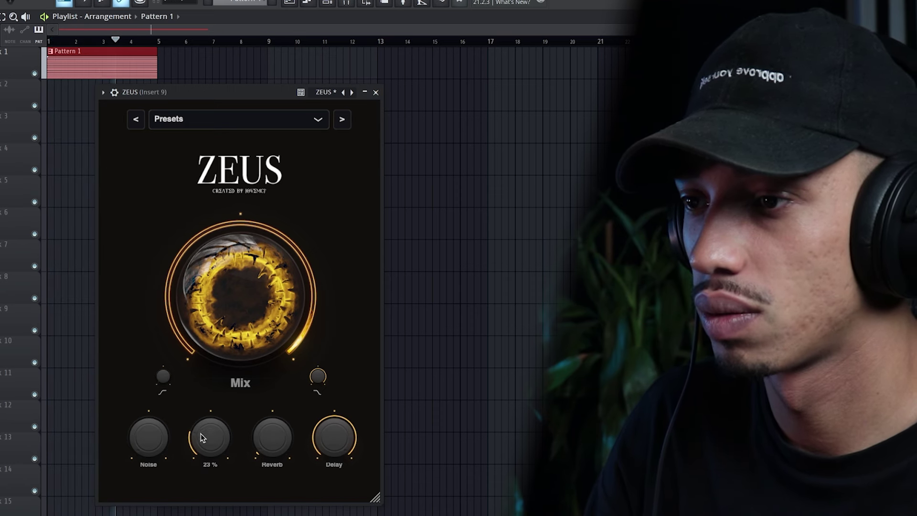
left_click(377, 92)
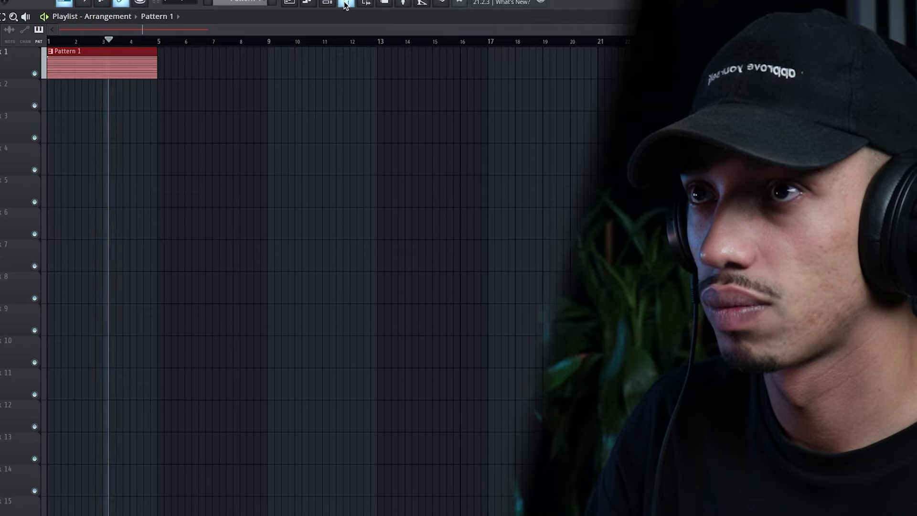
left_click(328, 5)
left_click(346, 5)
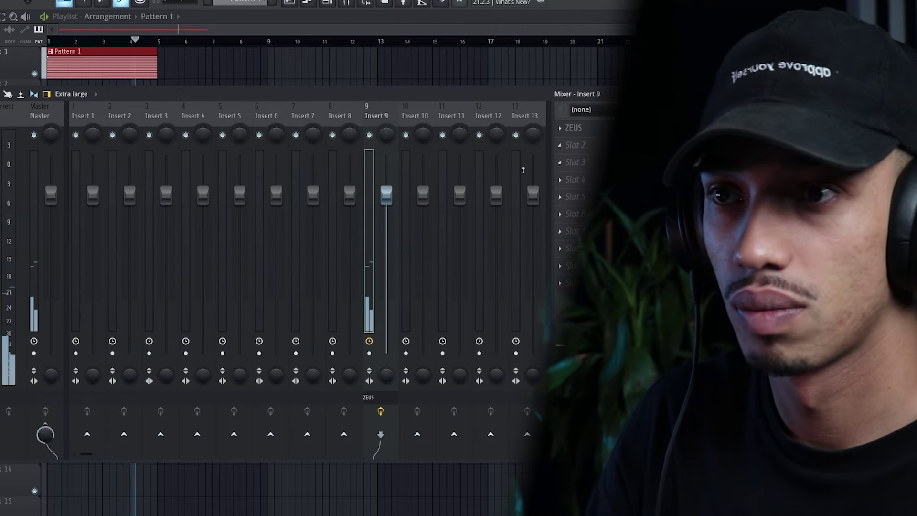
left_click(584, 134)
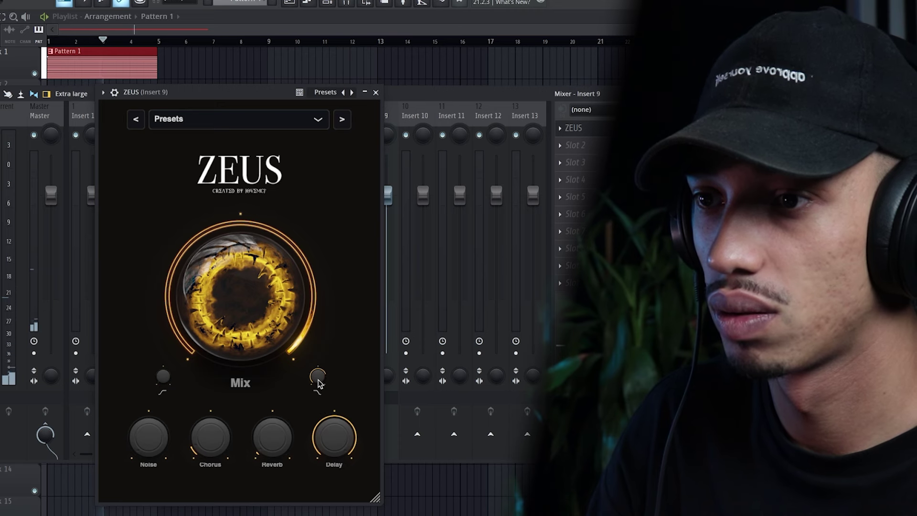
left_click(376, 93)
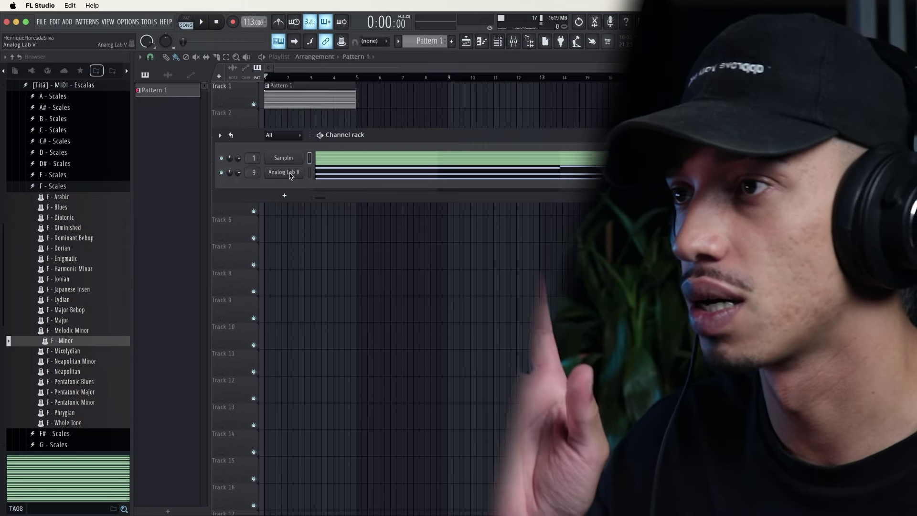
Step: Clone the Analog Lab V channel in the channel rack
right_click(290, 176)
left_click(318, 264)
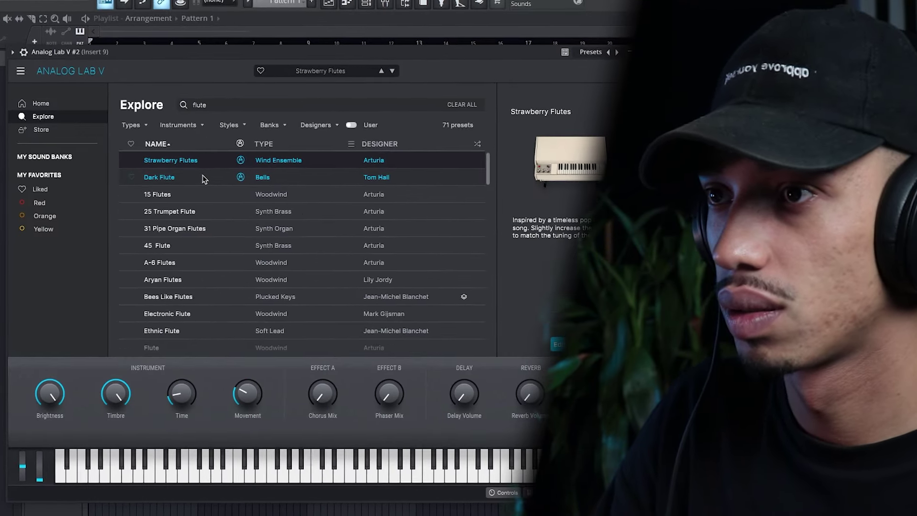
Step: Audition Dark Flute and 15 Flutes on the cloned Analog Lab V and route the channel to mixer insert 10
left_click(203, 177)
left_click(214, 194)
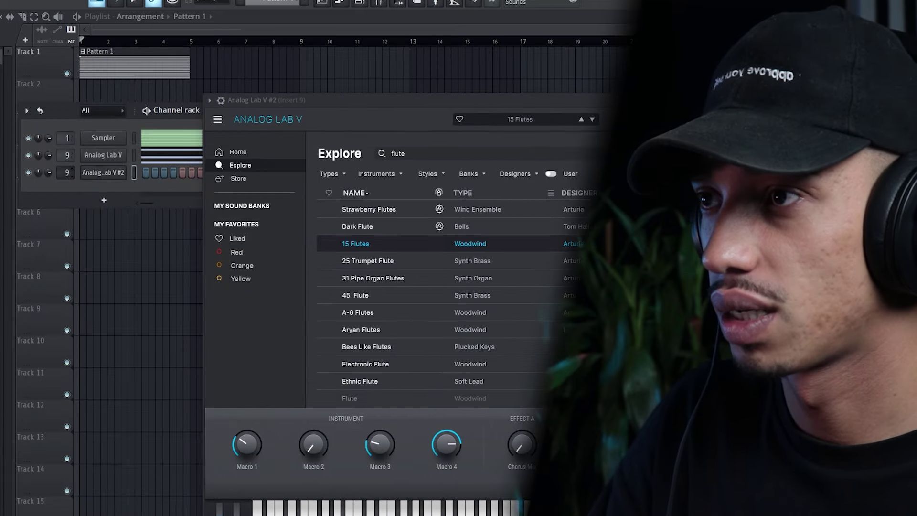
left_click(482, 210)
left_click_drag(451, 99, 287, 62)
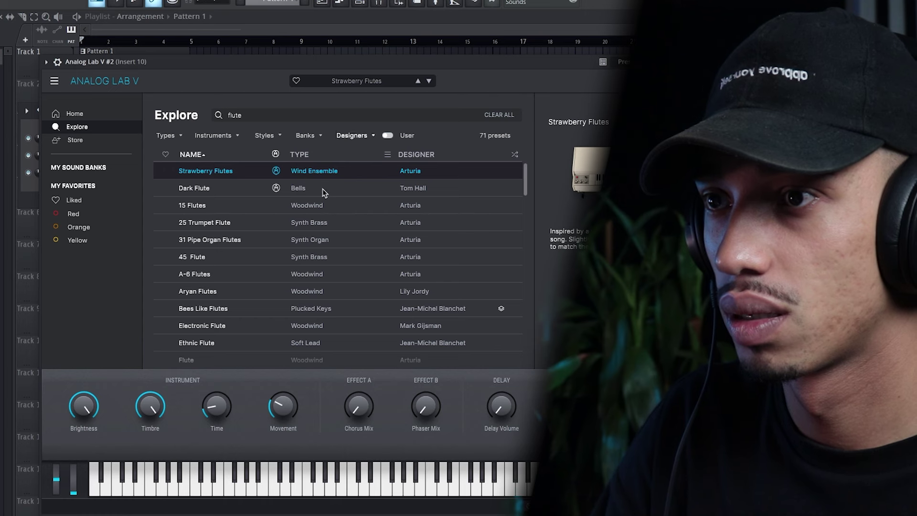
Step: Audition flute presets such as A-6 Flutes and Electronic Flute with the beat playing, and load the Flute preset
left_click(308, 256)
left_click(311, 280)
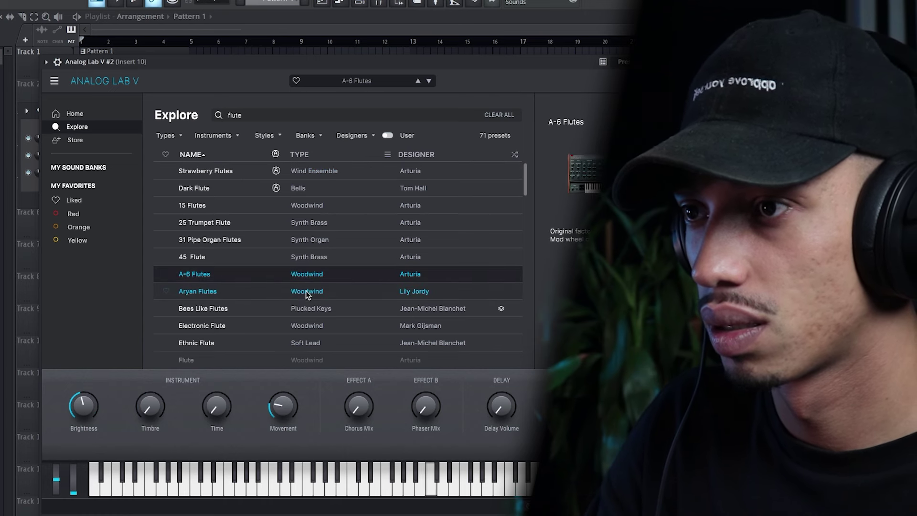
left_click(308, 292)
left_click(302, 308)
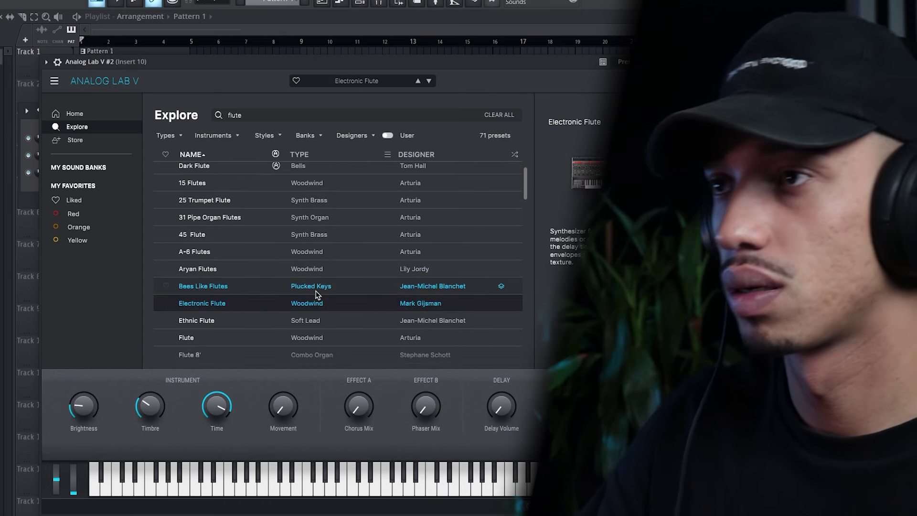
key("space")
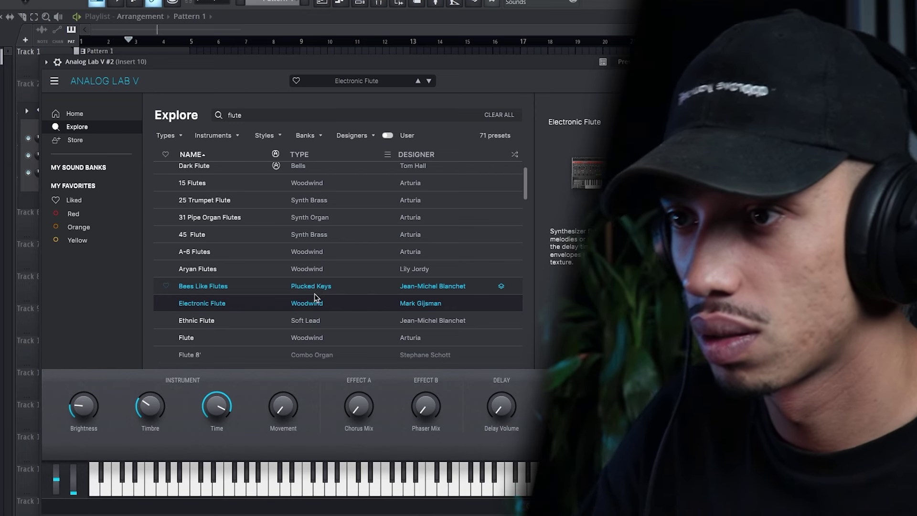
left_click(319, 337)
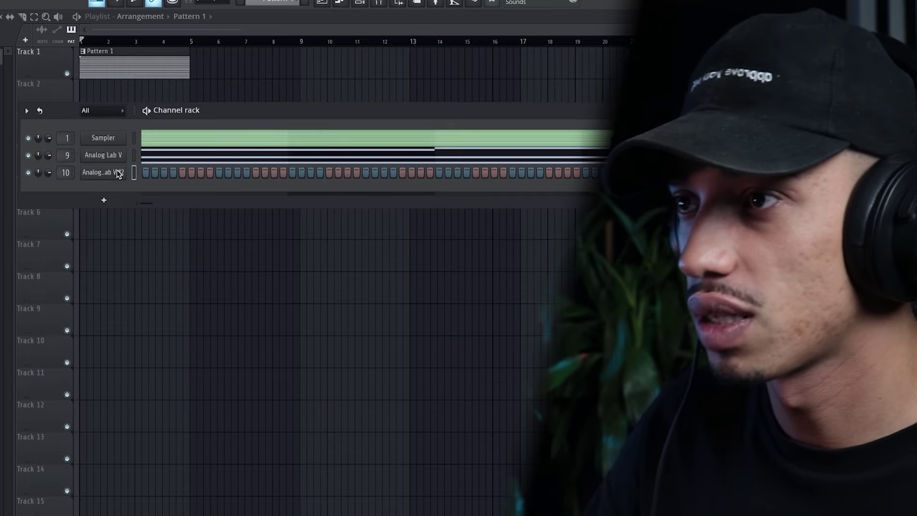
Step: Open the piano roll for Analog Lab V #2 and place a short F6 note midway through bar 1
right_click(119, 172)
left_click(143, 173)
scroll(95, 206, "up", 2)
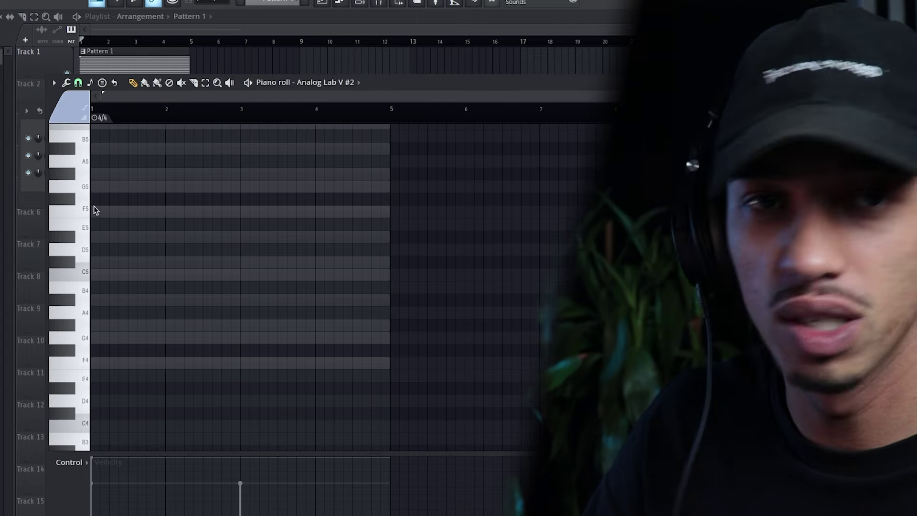
scroll(110, 205, "up", 3)
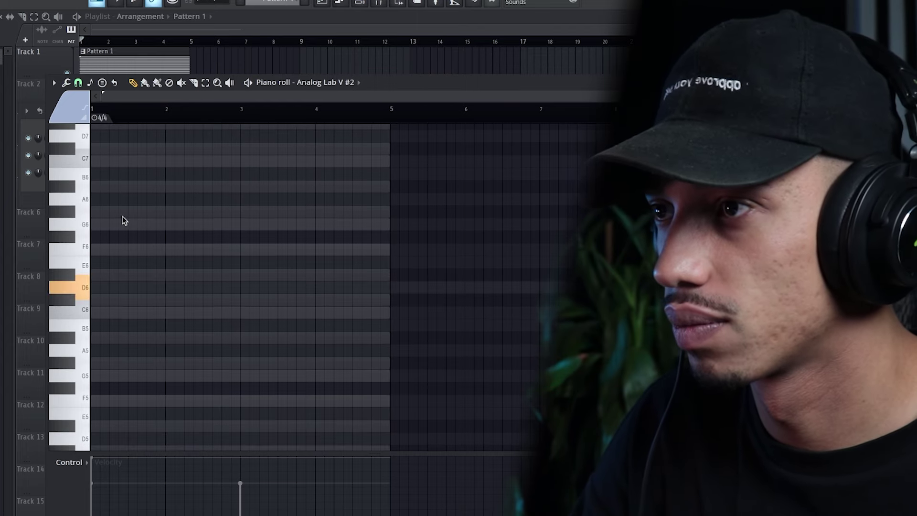
scroll(120, 258, "up", 3)
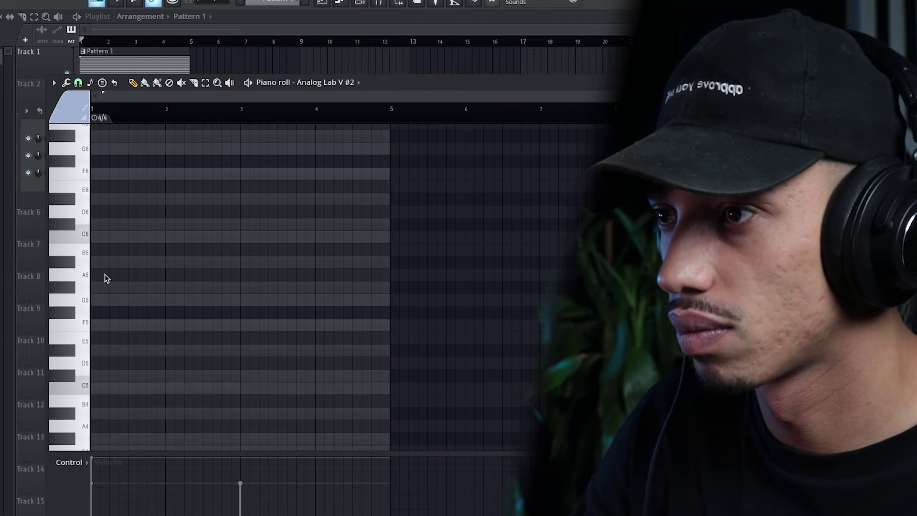
left_click(95, 330)
left_click_drag(117, 329, 114, 166)
left_click_drag(243, 178, 163, 181)
left_click_drag(168, 177, 138, 177)
key("space")
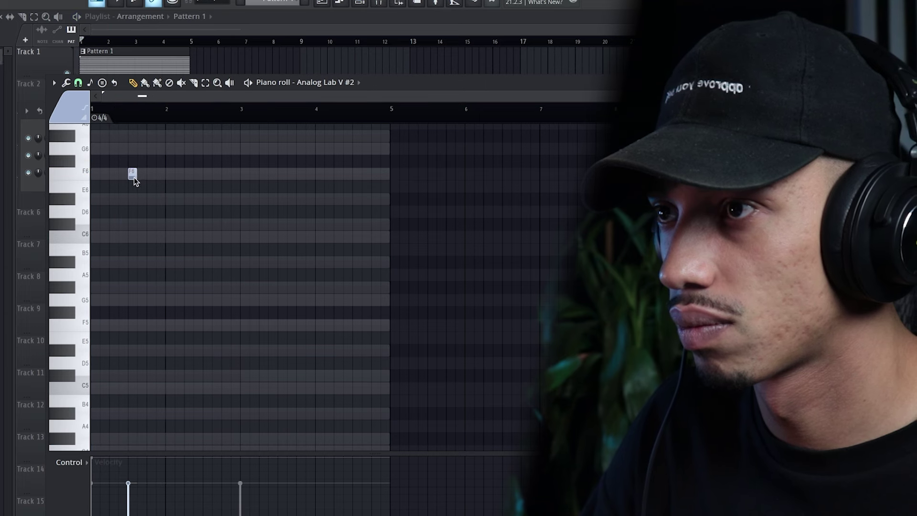
Step: Add short descending C6, A#5 and G#5 notes after the F6 in bar 1, with small gaps between them
key("space")
left_click(140, 198)
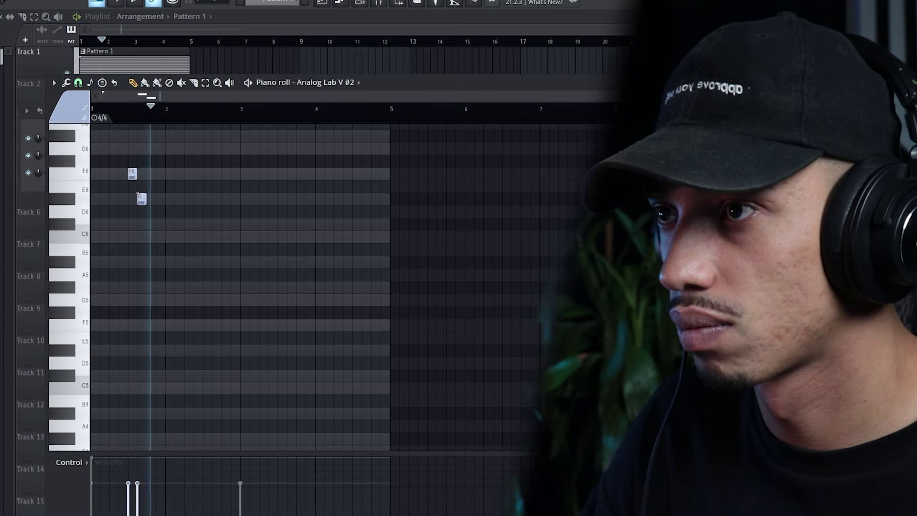
scroll(120, 190, "up", 3)
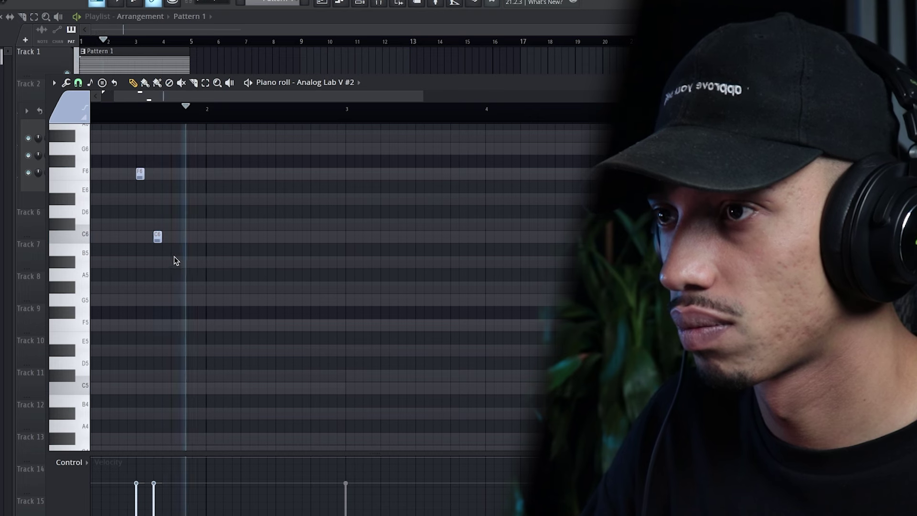
left_click(191, 287)
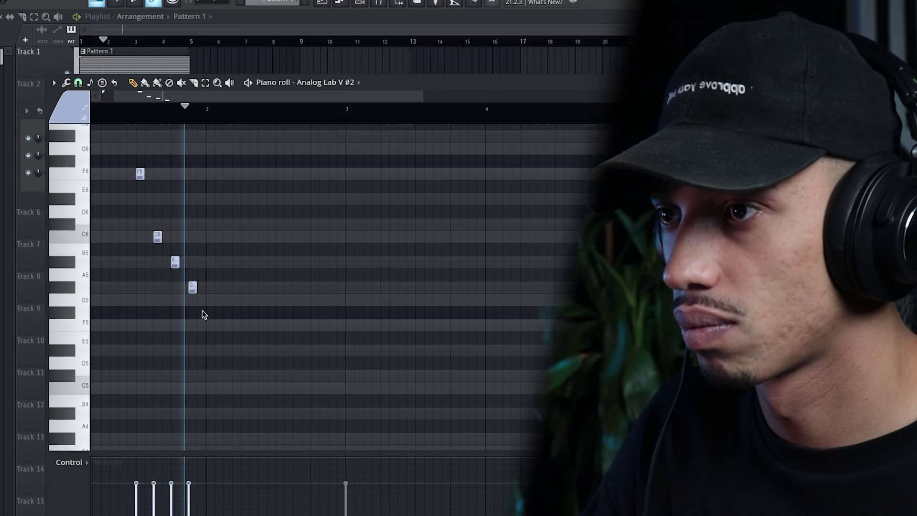
Step: Copy the four-note run to the middle of bar 3, transposed down to C6, G5, F5 and D#5
left_click_drag(293, 369, 422, 232)
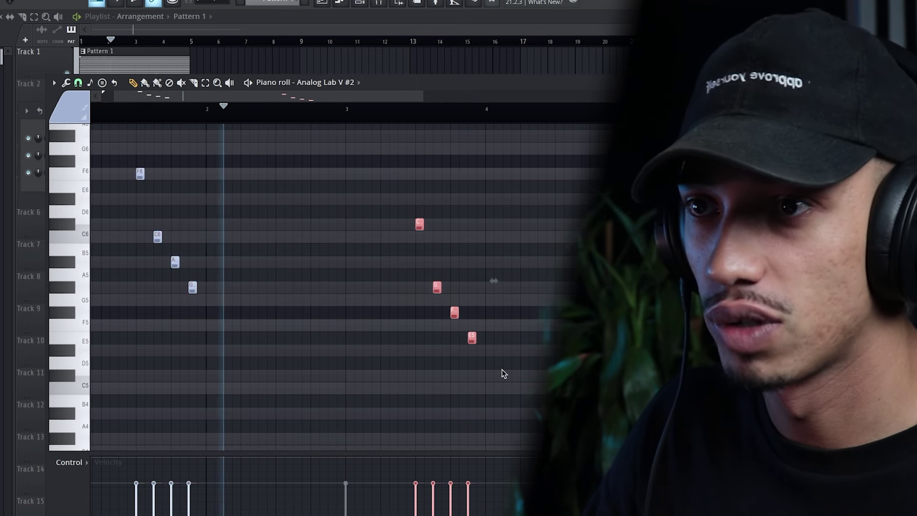
key("ctrl+z")
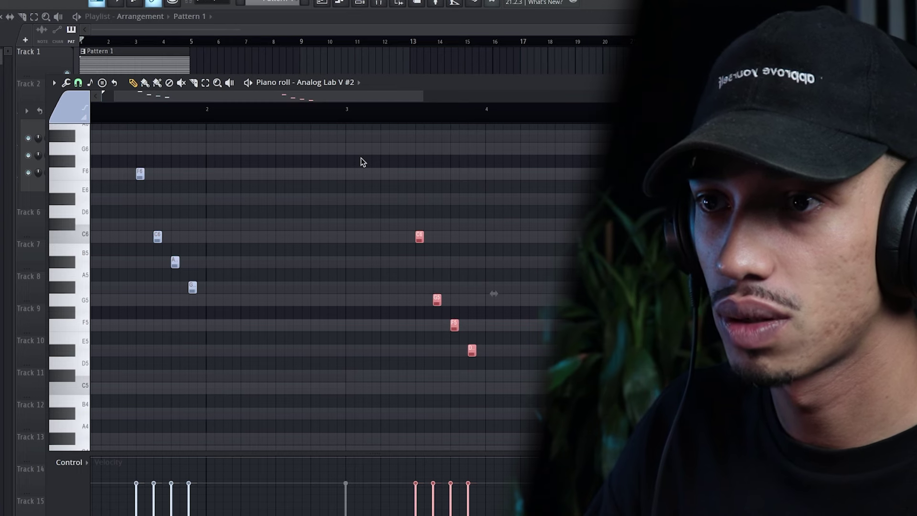
scroll(363, 171, "down", 3)
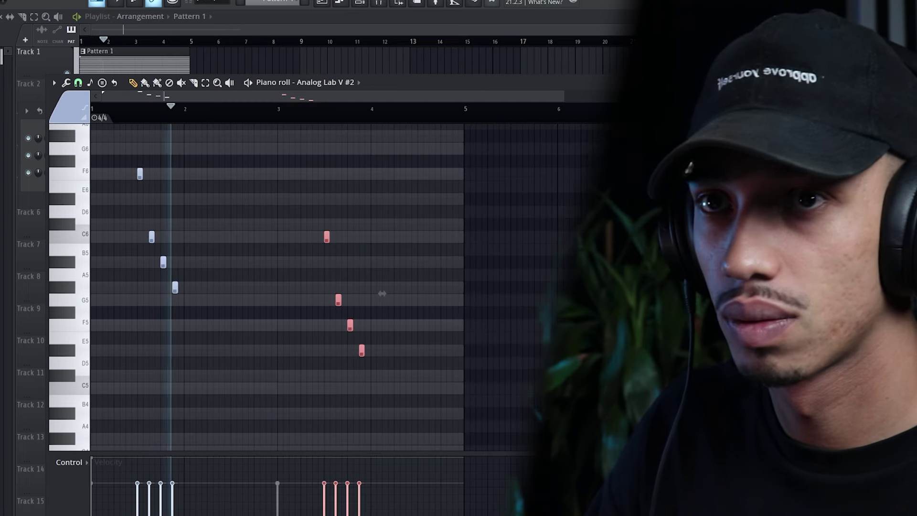
key("F7")
left_click(334, 181)
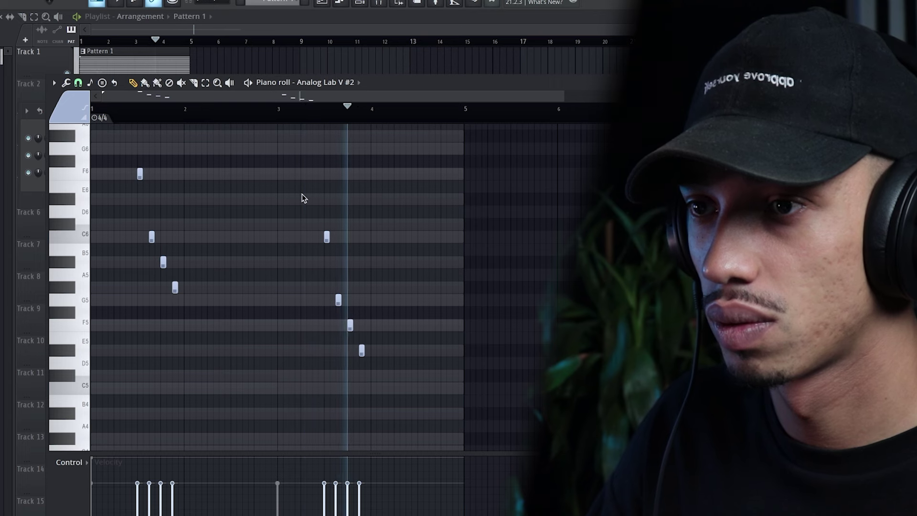
Step: Transpose the copied run in bar 3 to F5, C5, A#4 and G#4, an octave below the original
key("space")
left_click_drag(410, 388, 274, 190)
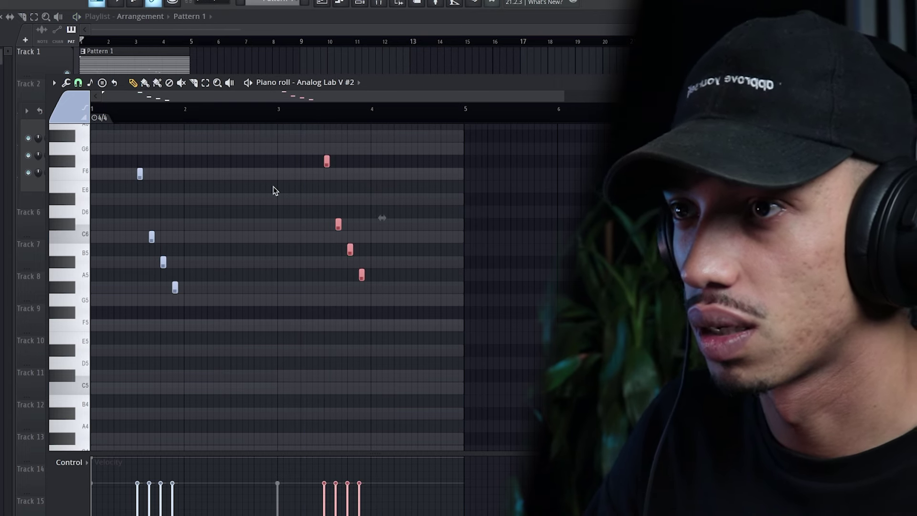
key("Down")
key("space")
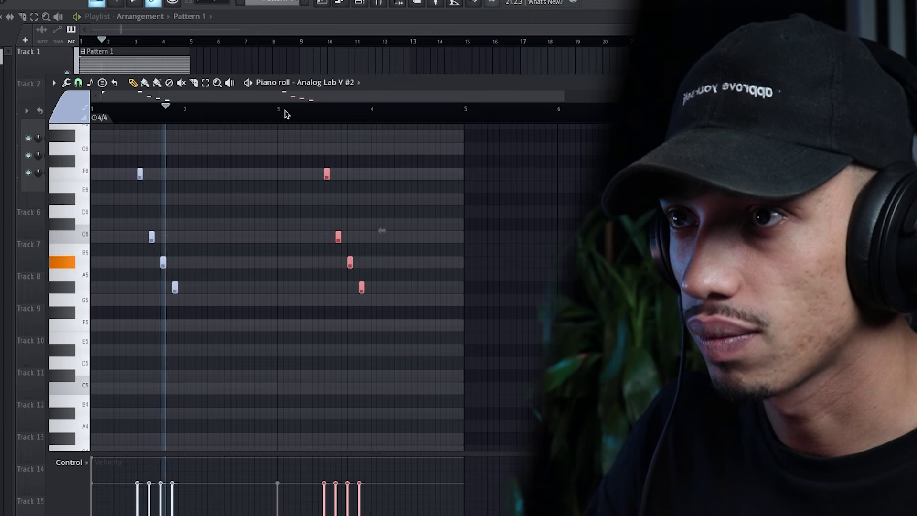
scroll(285, 113, "up", 2)
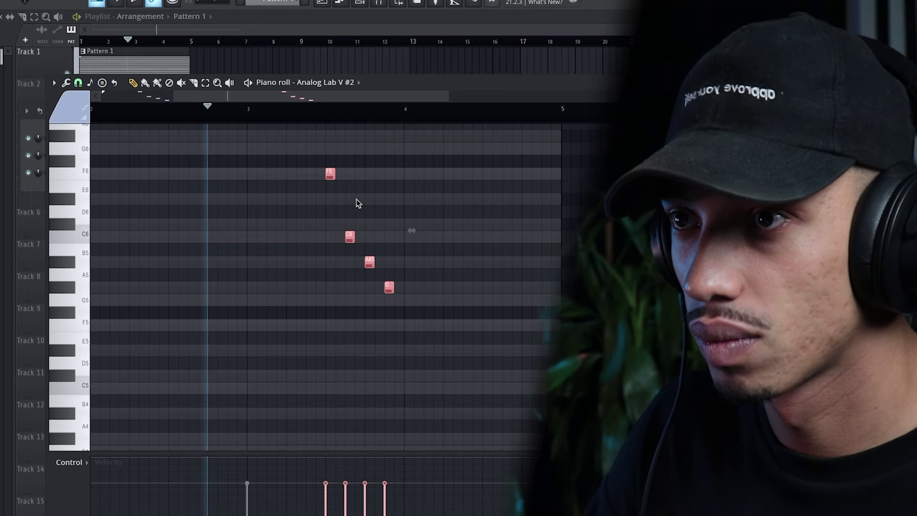
left_click_drag(423, 330, 314, 145)
key("ctrl+Down")
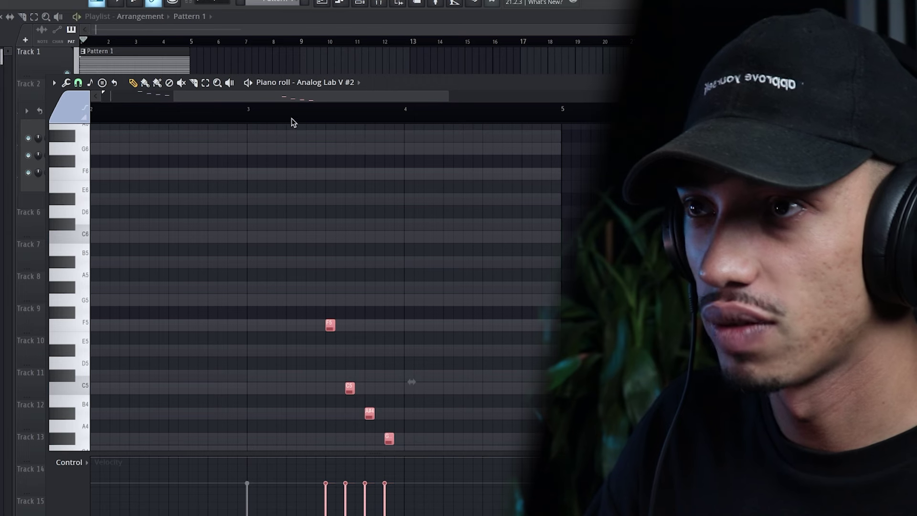
Step: Lower the velocities of the earlier notes in the bar 3 run so they rise note by note, and close the piano roll
scroll(375, 243, "down", 3, "ctrl")
scroll(381, 300, "down", 2)
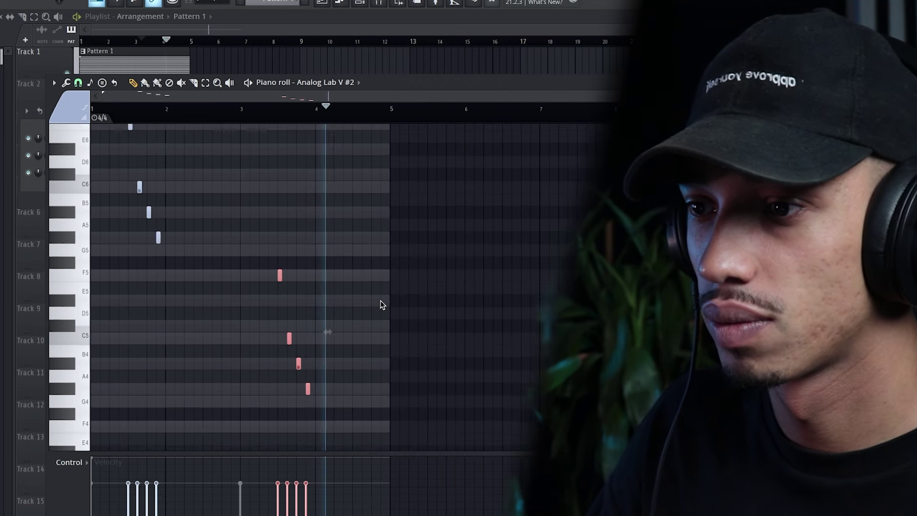
scroll(380, 300, "down", 3)
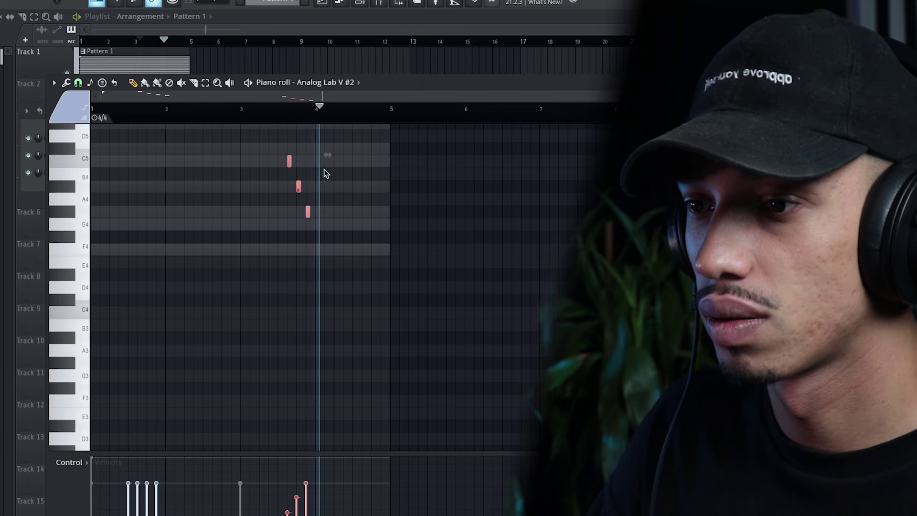
key("space")
scroll(254, 272, "up", 10)
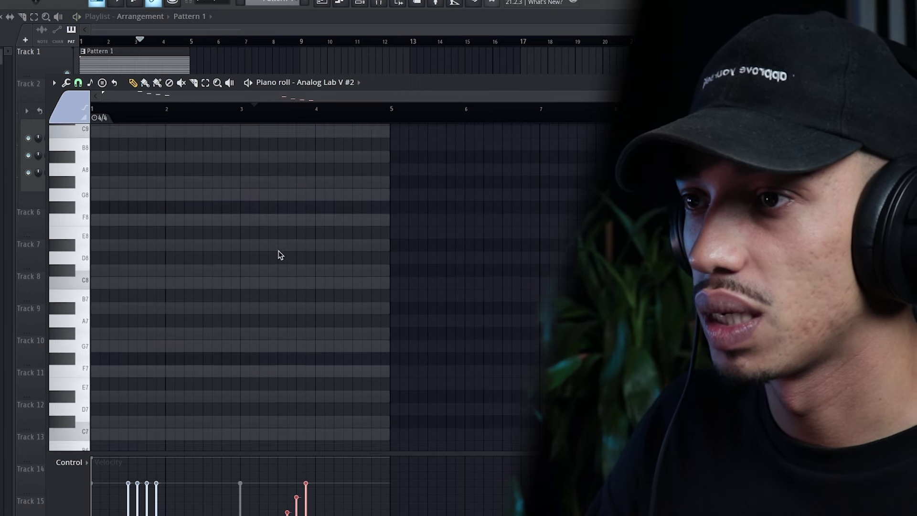
scroll(280, 255, "down", 6)
key("space")
key("Escape")
key("space")
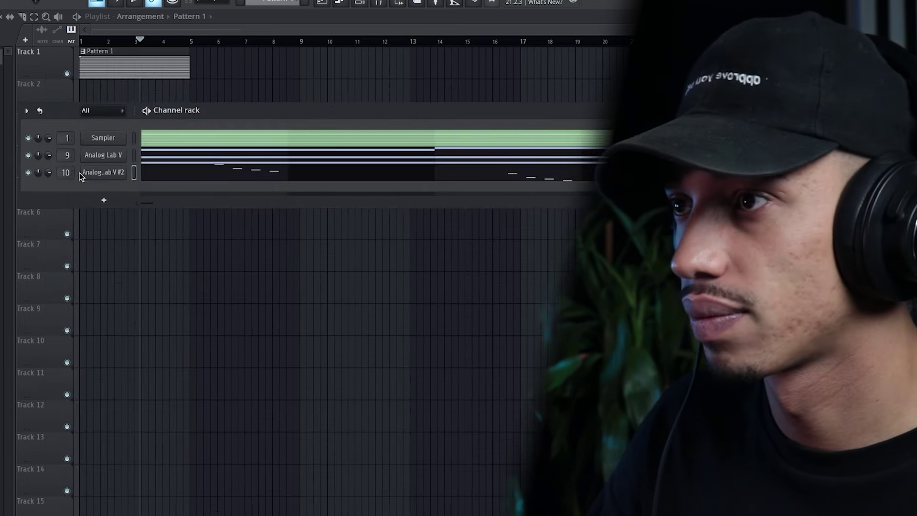
Step: Audition the Flute 8', Flute V Broken Trumpet and Flutes presets on Analog Lab V #2 against the beat
left_click(107, 173)
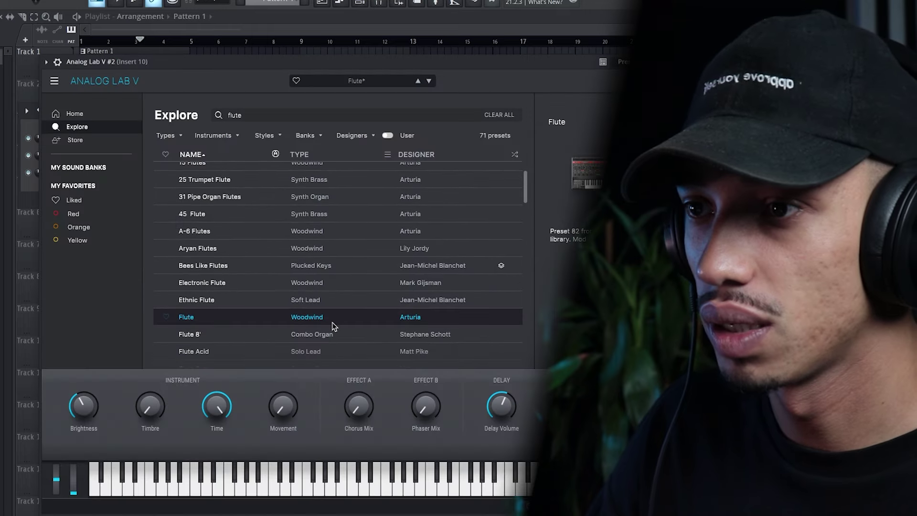
left_click(337, 334)
scroll(355, 263, "down", 1)
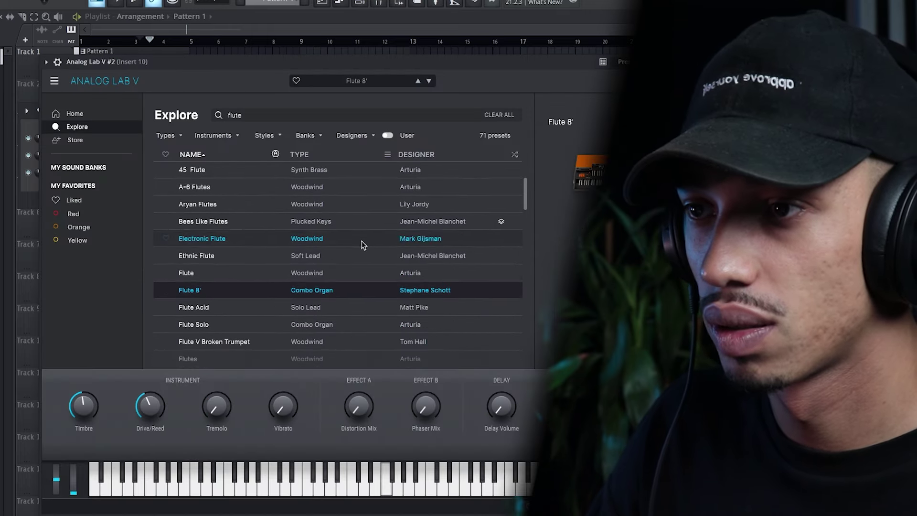
left_click(99, 43)
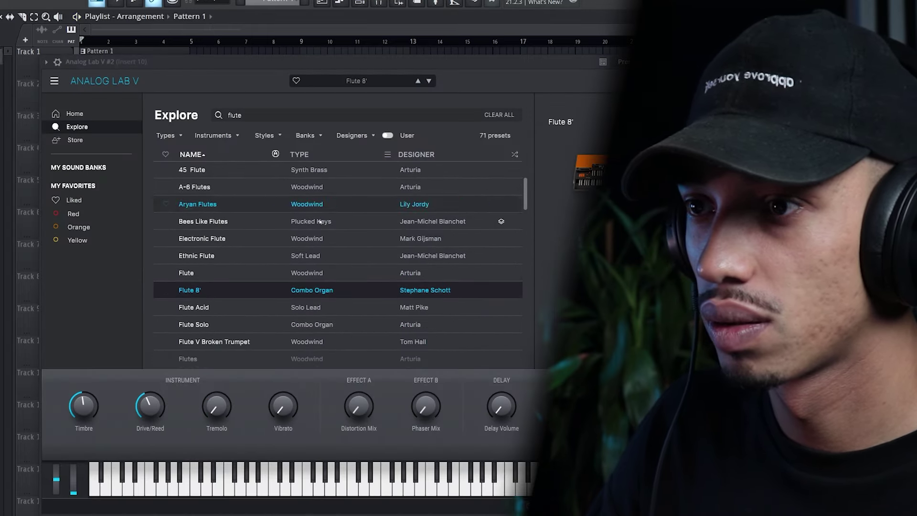
scroll(328, 293, "down", 1)
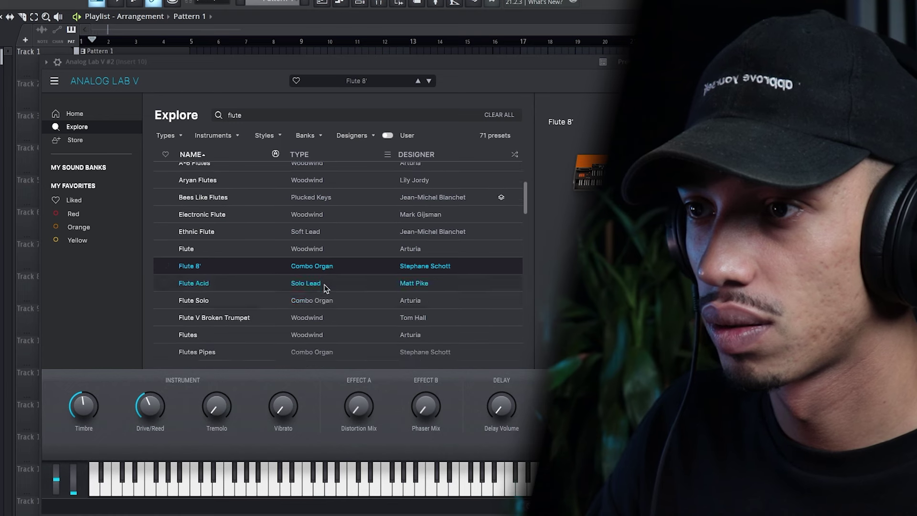
left_click(337, 318)
scroll(326, 295, "down", 1)
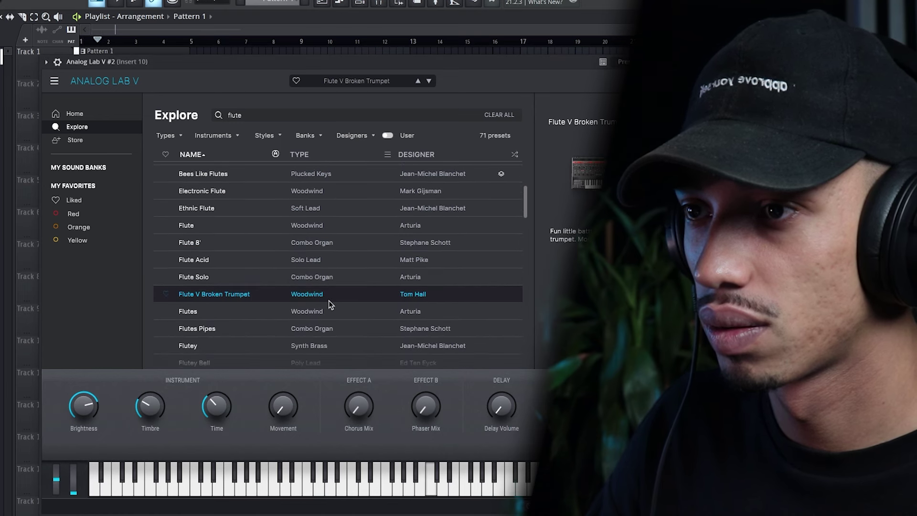
left_click(331, 311)
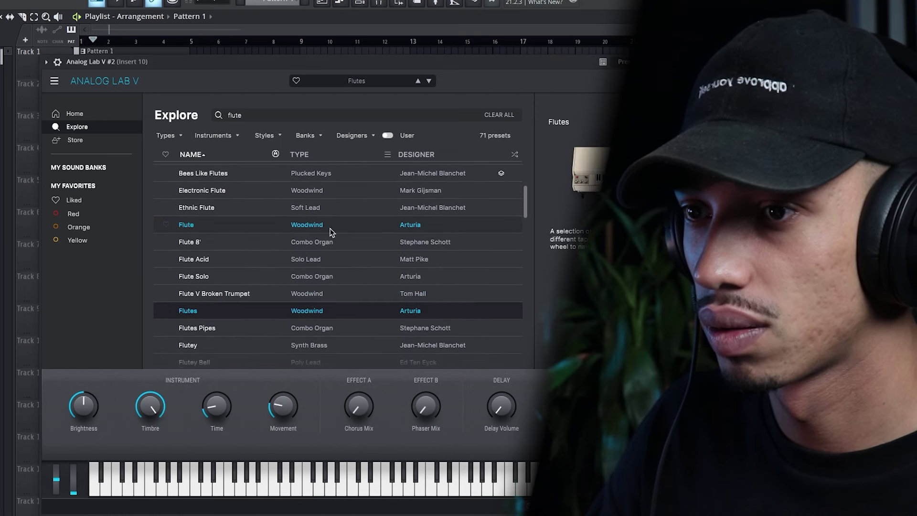
Step: Load the Strawberry Flutes preset on Analog Lab V #2, raise its Delay Volume and close the plugin
scroll(330, 234, "up", 5)
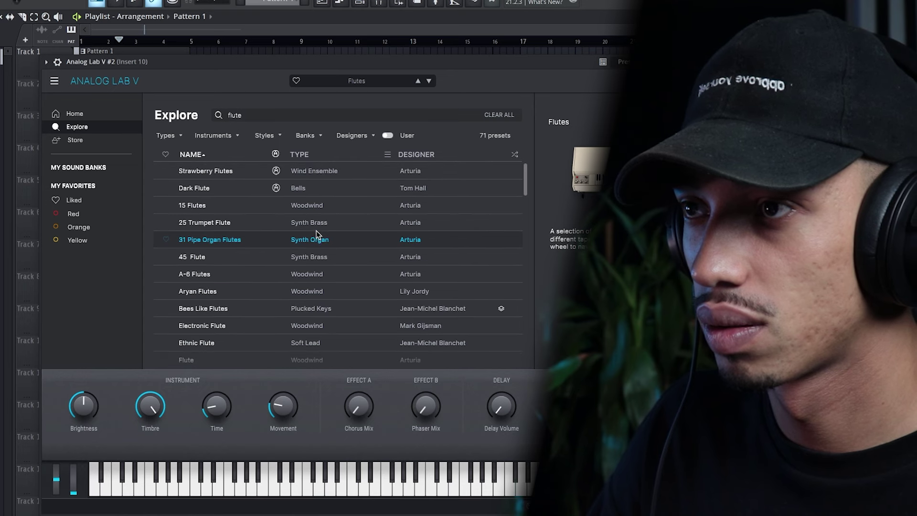
left_click(306, 173)
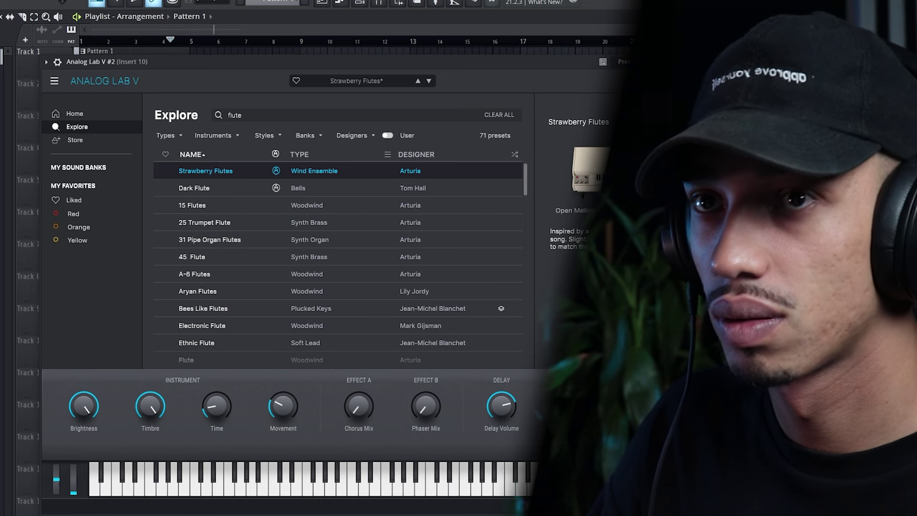
left_click(677, 61)
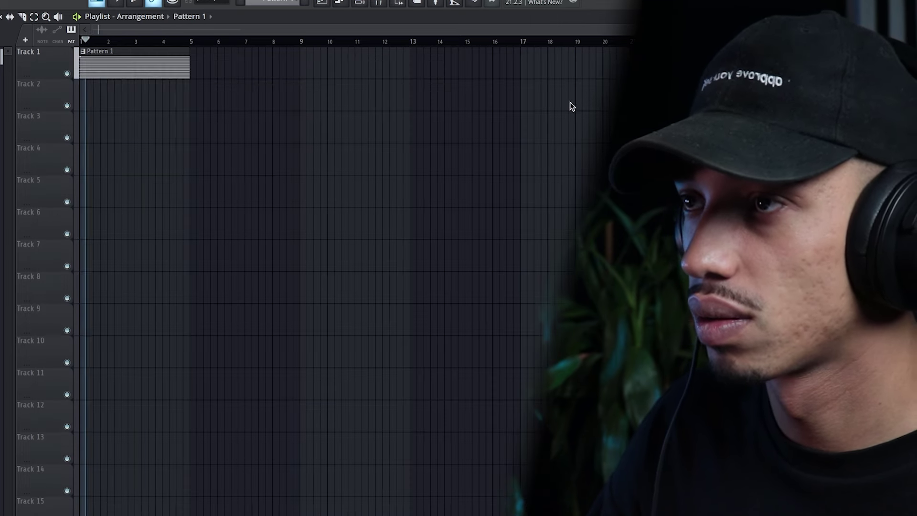
Step: Open the mixer and set the level of insert 10 to -6.1 dB
left_click(365, 2)
left_click(380, 3)
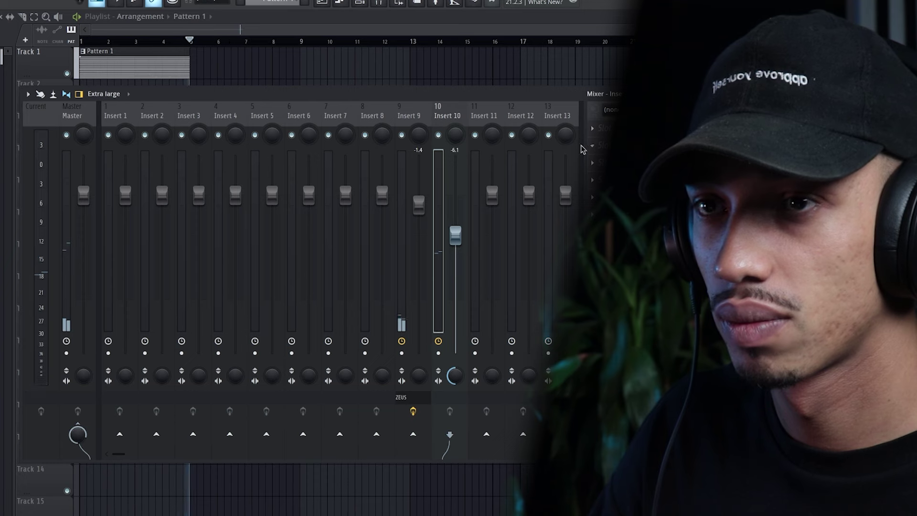
Step: Load the ZEUS effect on mixer insert 10, adjust its Reverb, Delay and Mix, and close the plugin and mixer
left_click(598, 145)
mouse_move(601, 158)
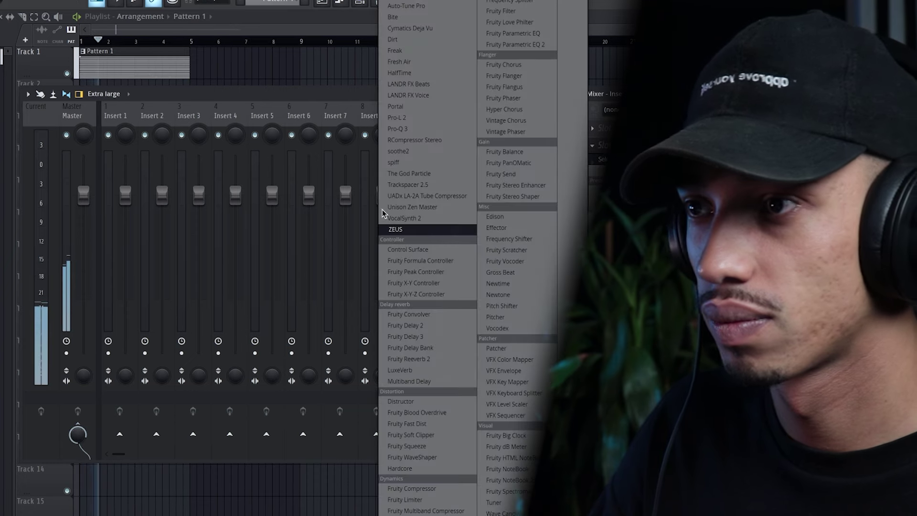
left_click(396, 228)
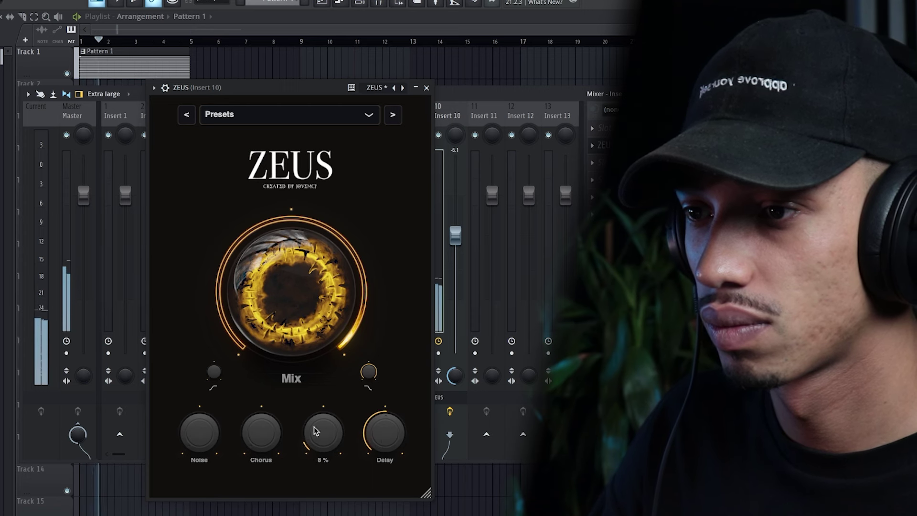
left_click_drag(276, 292, 281, 336)
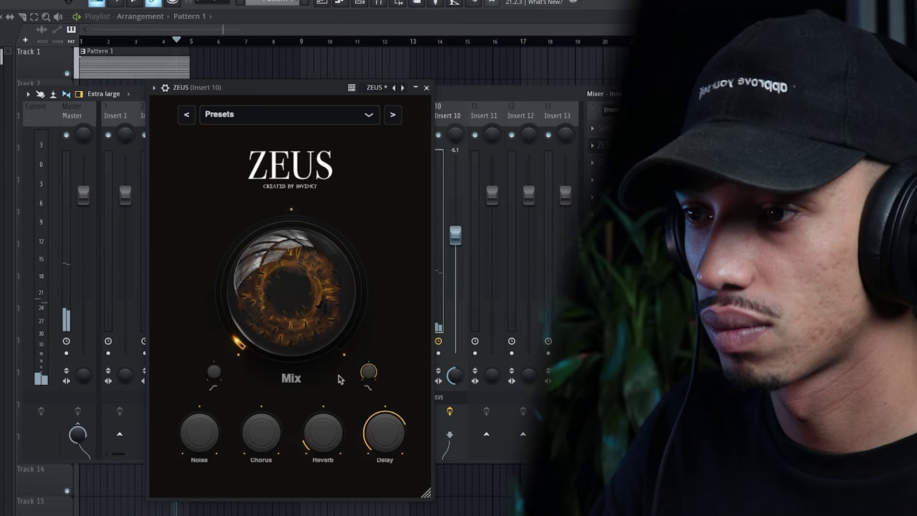
left_click(426, 88)
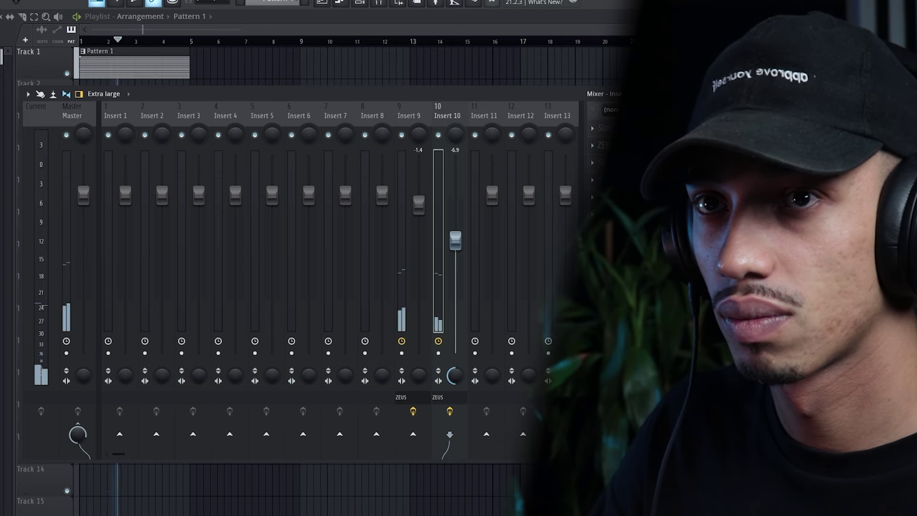
key("F9")
key("space")
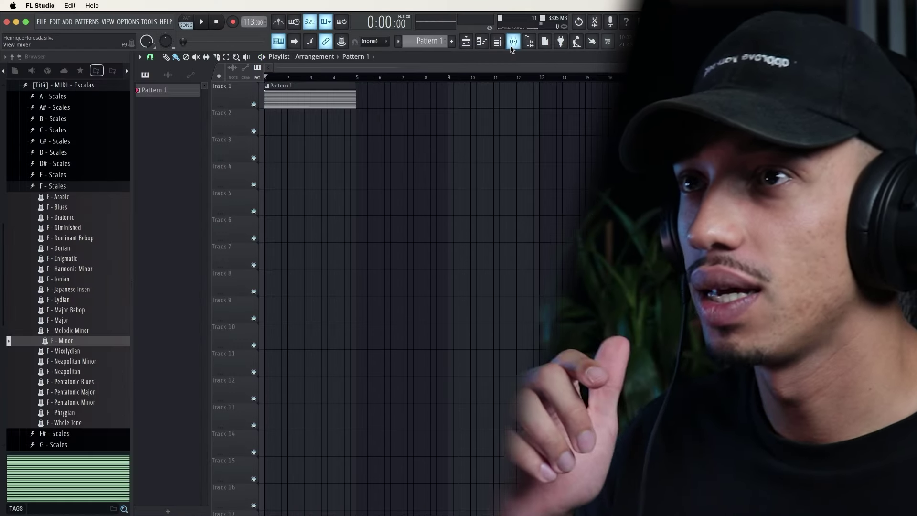
double_click(342, 99)
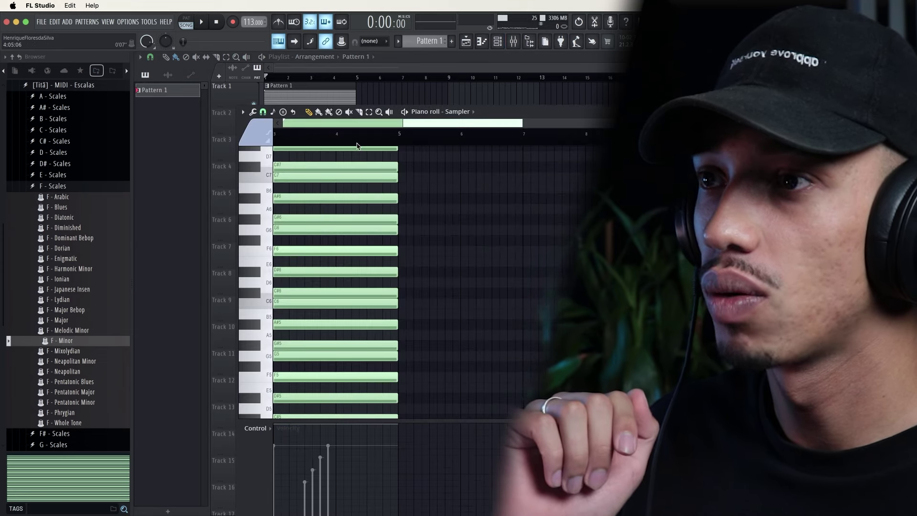
left_click(909, 112)
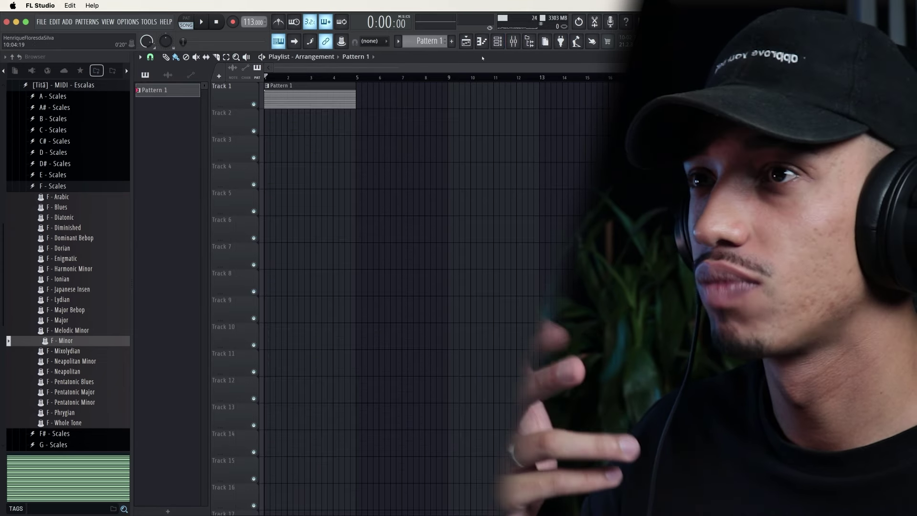
key("F6")
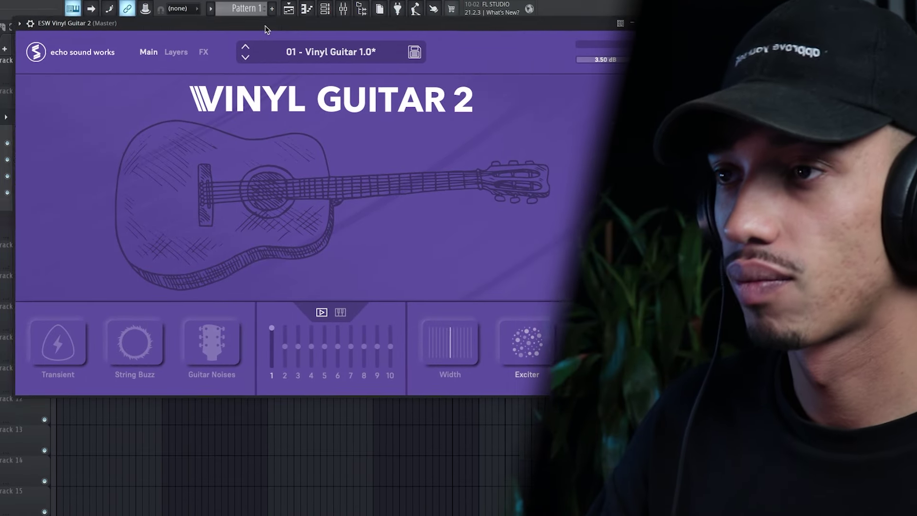
Step: Delete the ESW Vinyl Guitar 2 channel from the channel rack
left_click_drag(265, 25, 251, 87)
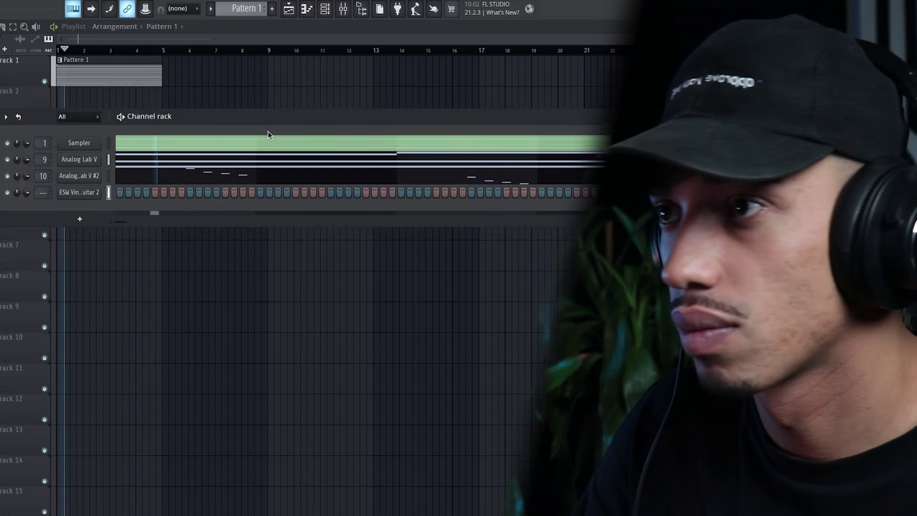
right_click(104, 189)
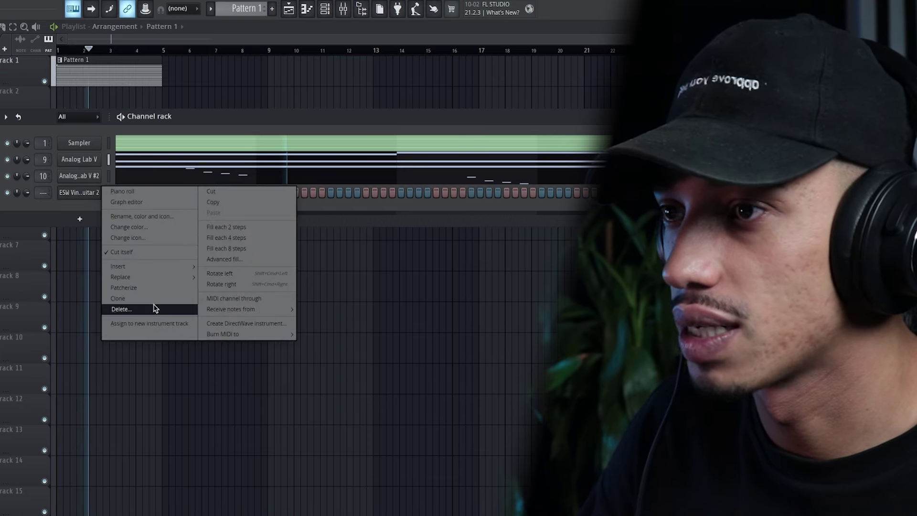
left_click(125, 307)
left_click(311, 307)
Step: Clone the Analog Lab V channel and load the Key - Osyth Onyx preset from the Pandora Melody Pack bank on the copy
right_click(99, 159)
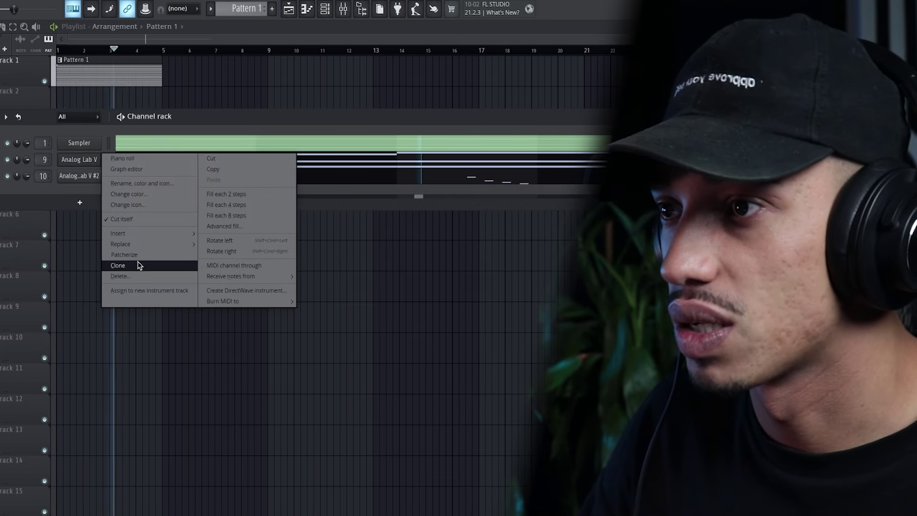
left_click(155, 262)
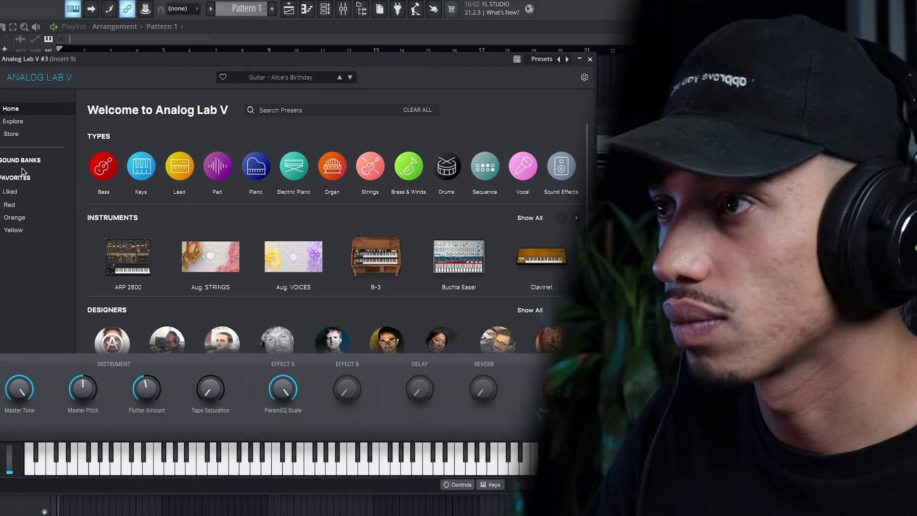
left_click(18, 168)
left_click(207, 170)
scroll(238, 300, "down", 3)
scroll(237, 299, "down", 4)
left_click(237, 299)
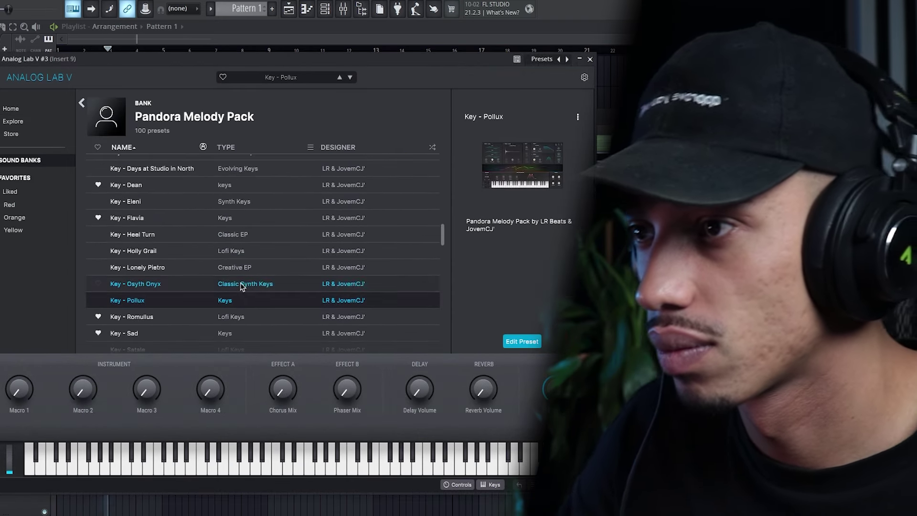
key("Up")
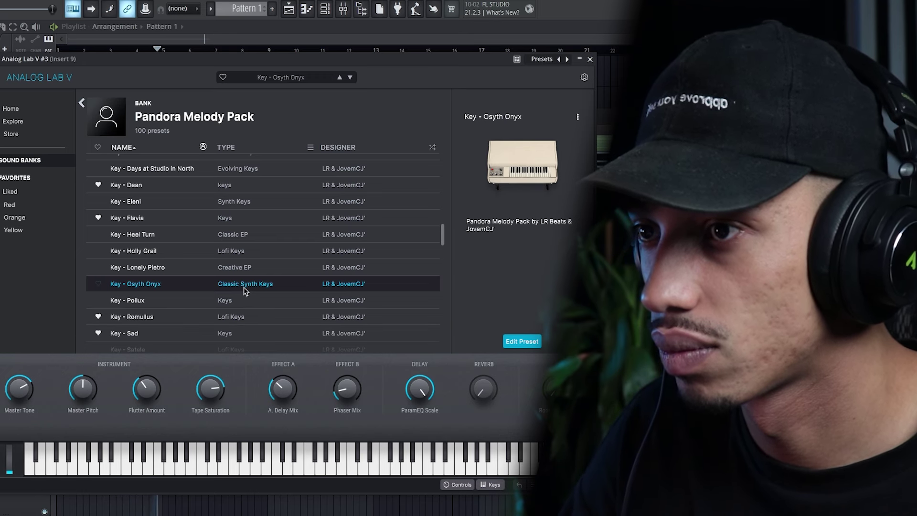
left_click(590, 59)
Step: Open the piano roll of Analog Lab V #3 and place a short F5 note at the start of bar 1
right_click(103, 170)
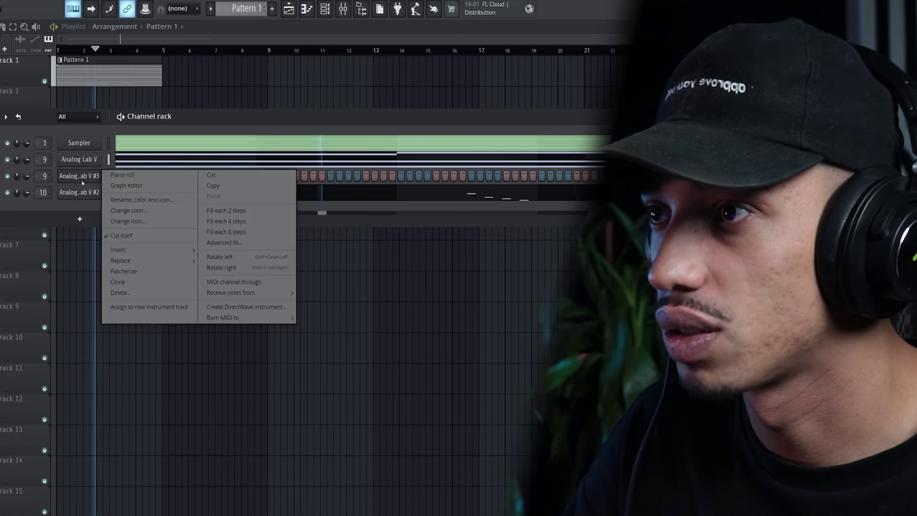
left_click(122, 175)
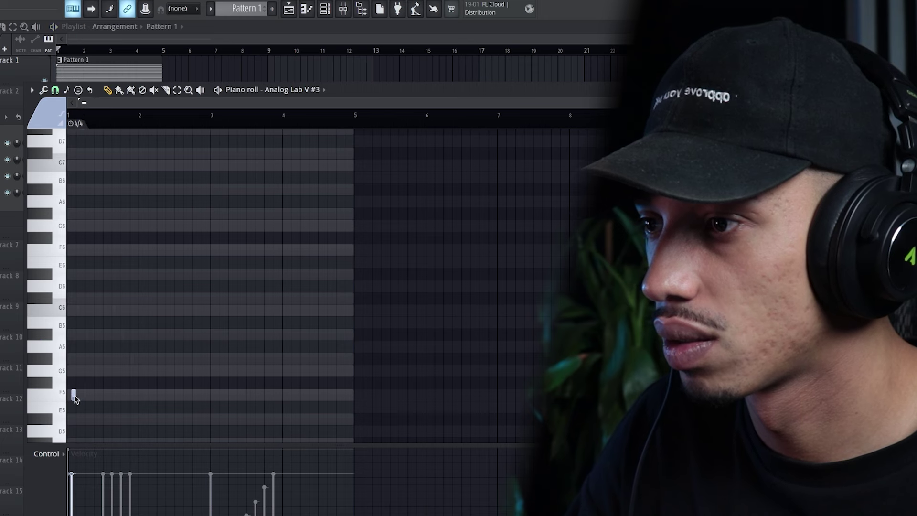
double_click(75, 396)
left_click(355, 193)
key("space")
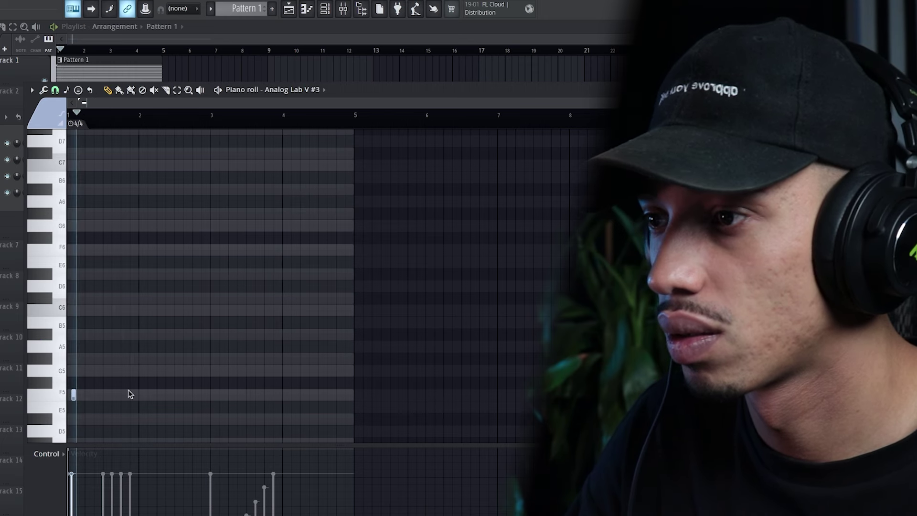
Step: Lengthen the F5 note and shift it to the start of bar 2, checking its timing in playback
left_click_drag(71, 396, 125, 404)
left_click_drag(78, 394, 151, 401)
key("space")
key("space")
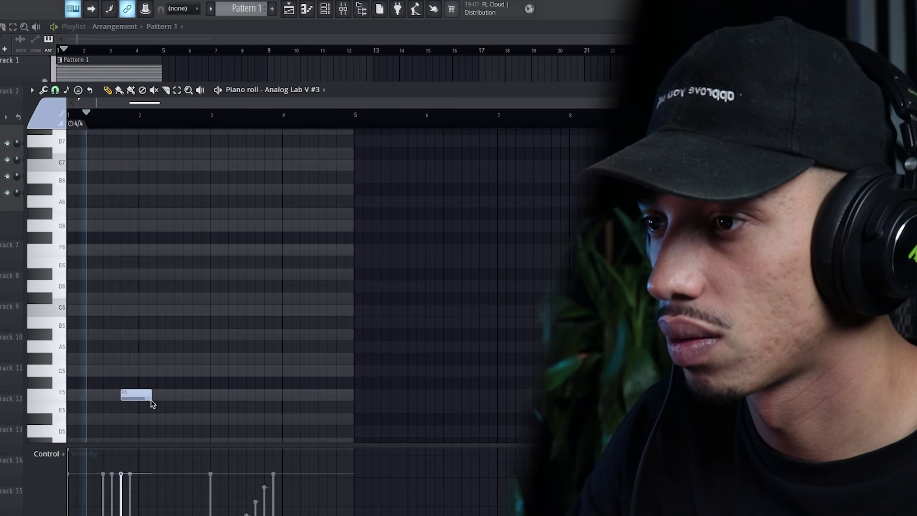
mouse_move(151, 401)
left_mouse_down()
mouse_move(132, 401)
mouse_move(142, 399)
left_mouse_up()
key("space")
key("space")
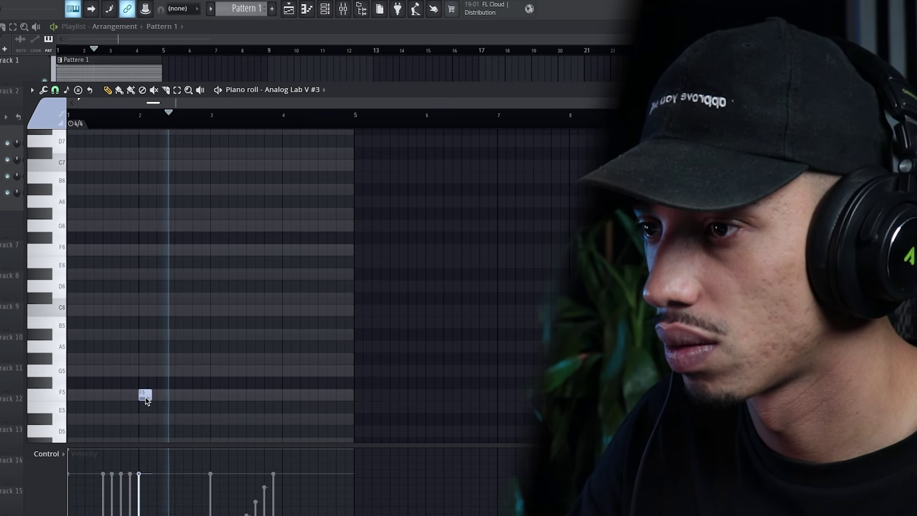
Step: Lower the bar 2 note to D#5, shorten it and reduce its velocity while checking it against the beat
left_click_drag(150, 404, 144, 425)
key("space")
key("space")
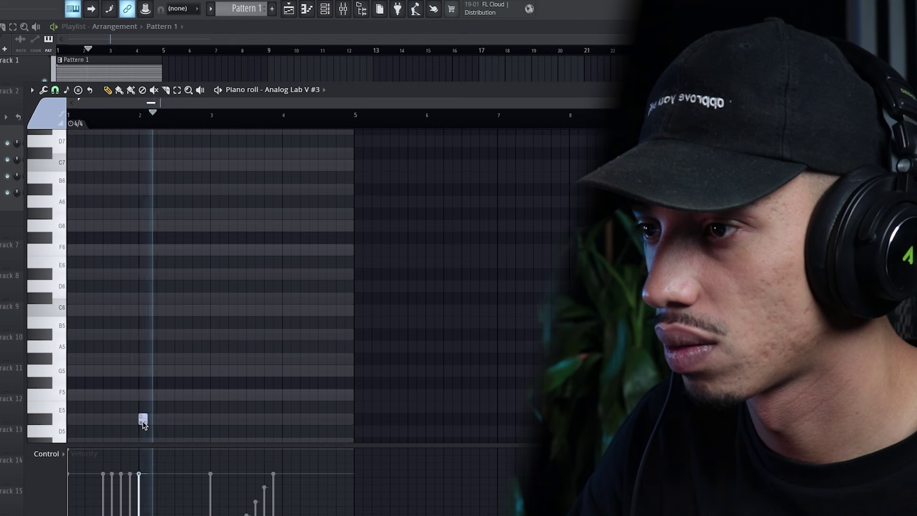
right_click(143, 421)
key("space")
left_click(142, 419)
key("space")
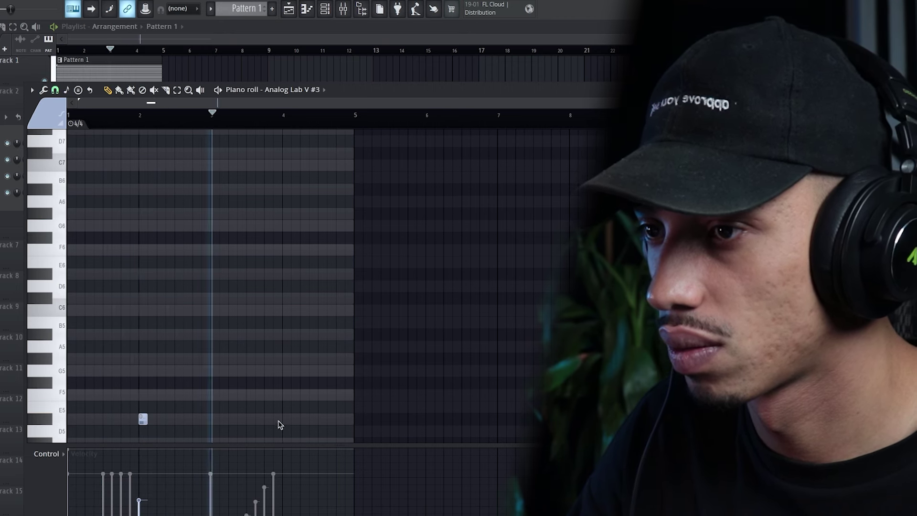
Step: Add a second short note at the start of bar 4 and place it on F5
scroll(276, 420, "down", 2)
left_click(284, 357)
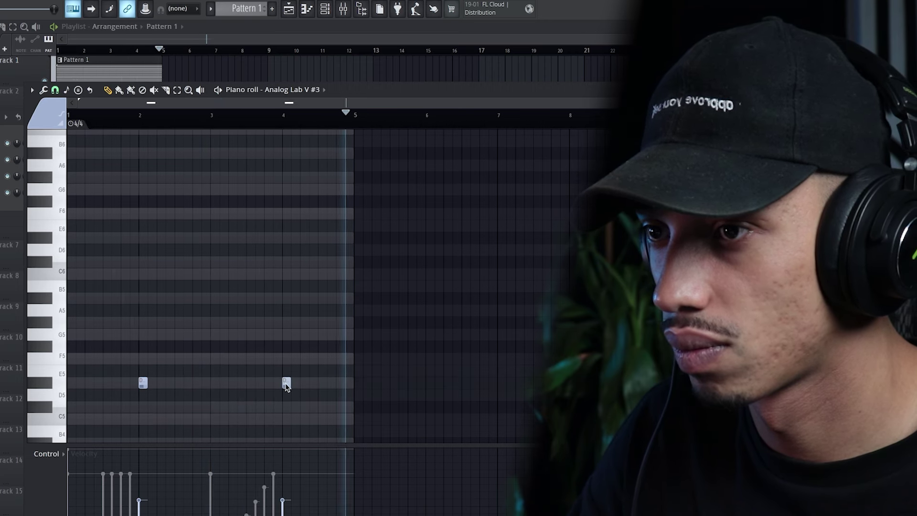
left_click_drag(285, 342, 286, 331)
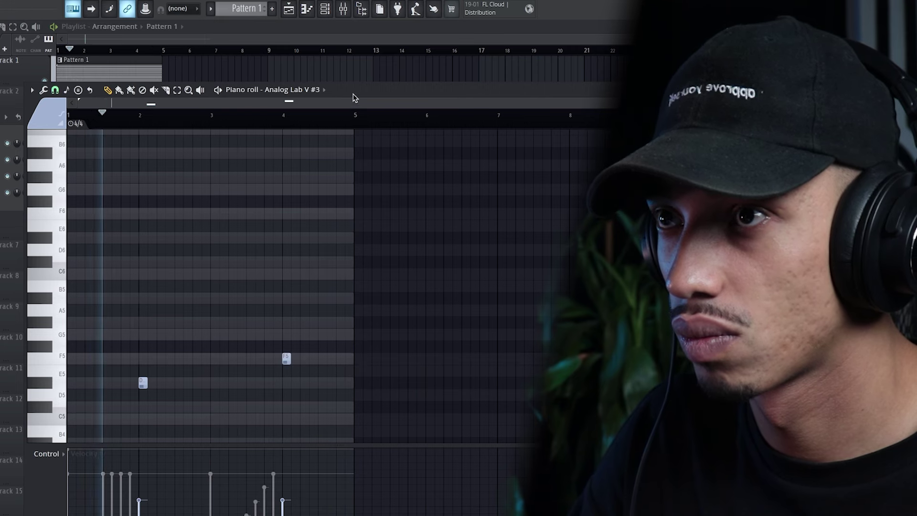
Step: Compare the notes of the Analog Lab V and Analog Lab V #2 channels with those of Analog Lab V #3
left_click_drag(354, 98, 518, 112)
right_click(101, 139)
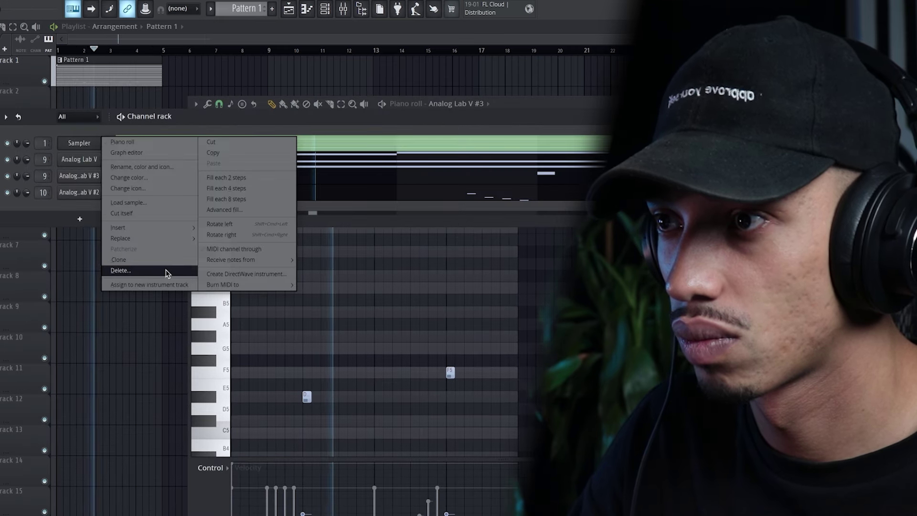
key("Escape")
left_click(180, 164)
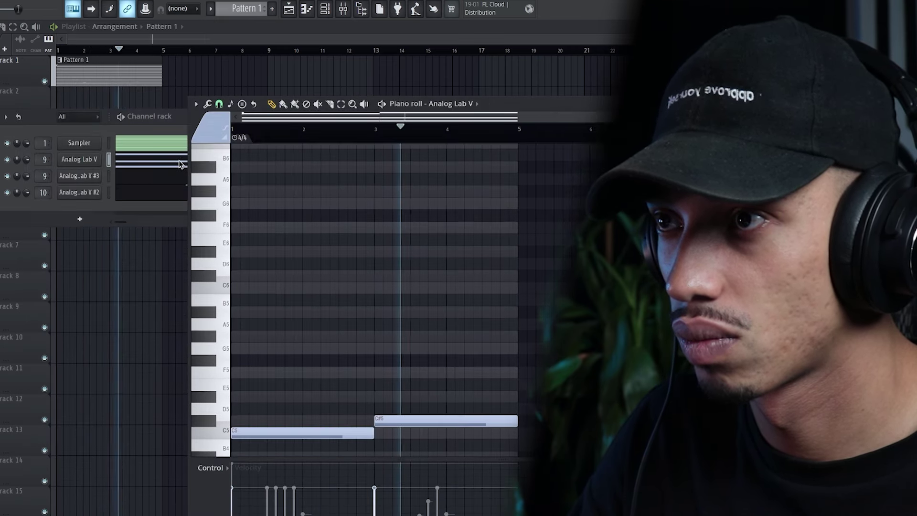
scroll(294, 235, "down", 5)
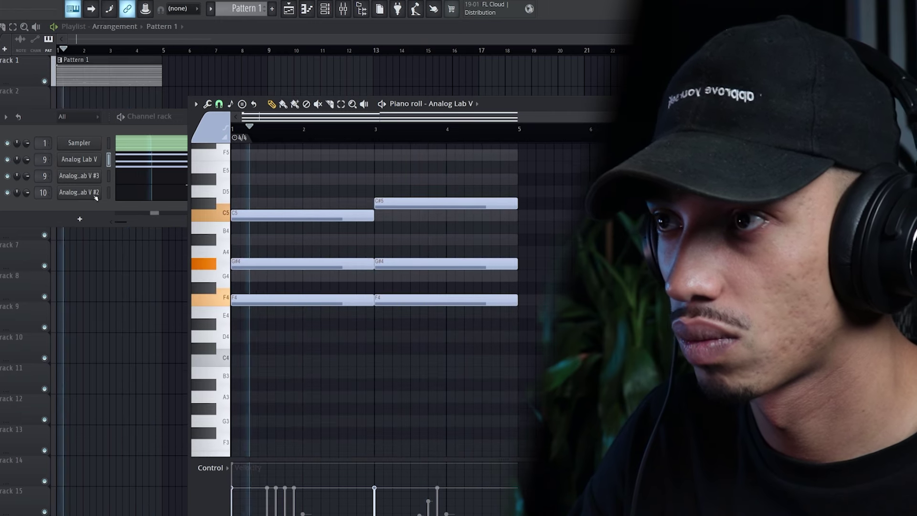
left_click(126, 193)
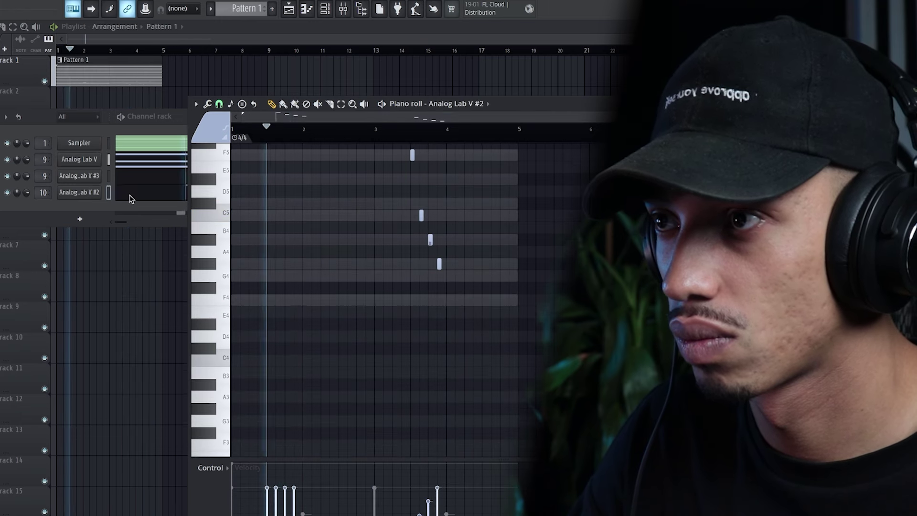
left_click(160, 176)
scroll(395, 283, "up", 4)
scroll(477, 315, "up", 3)
scroll(462, 324, "down", 3)
key("space")
scroll(480, 353, "up", 2)
scroll(485, 358, "down", 2)
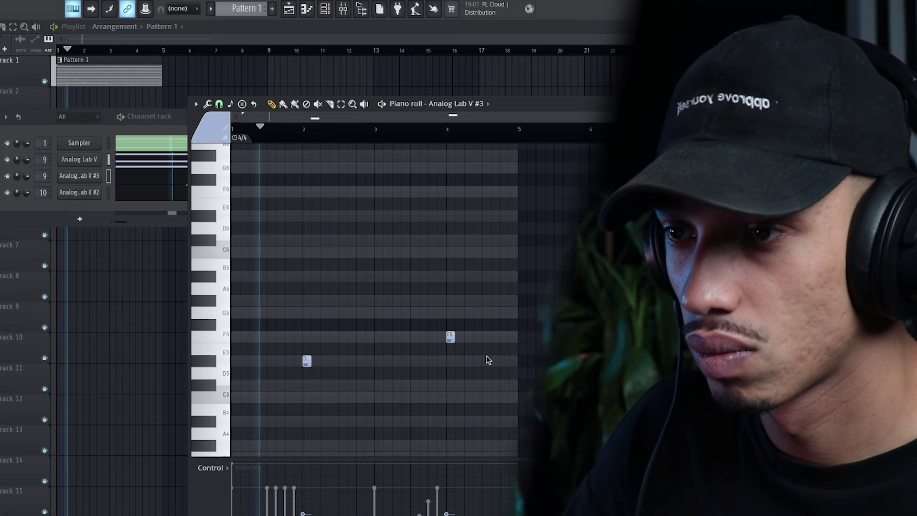
Step: Try the bar 4 note on G5 with an extra short F5 note near the end of bar 4
scroll(494, 369, "up", 3)
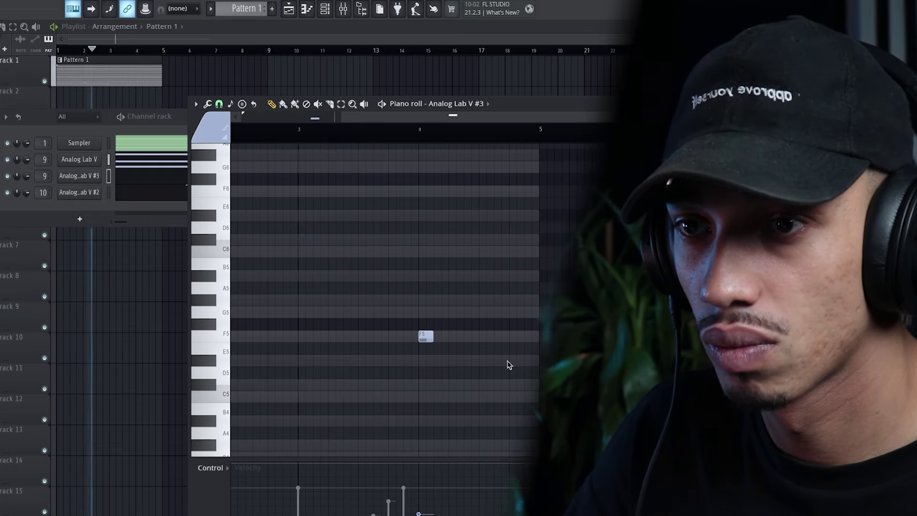
left_click_drag(427, 336, 425, 312)
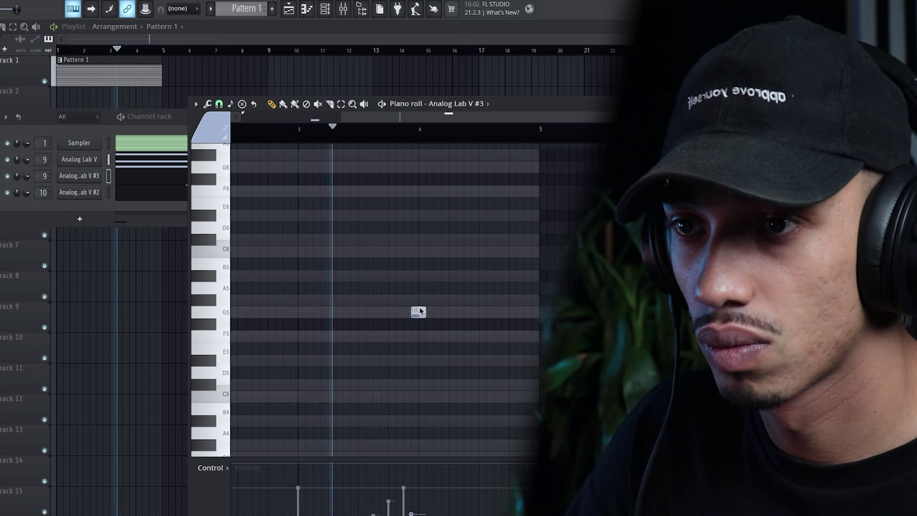
left_click(512, 338)
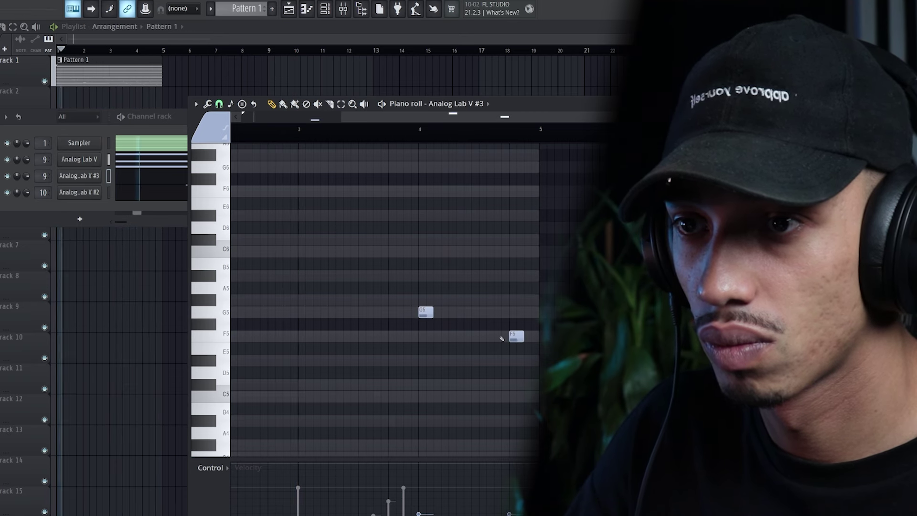
scroll(411, 337, "up", 6)
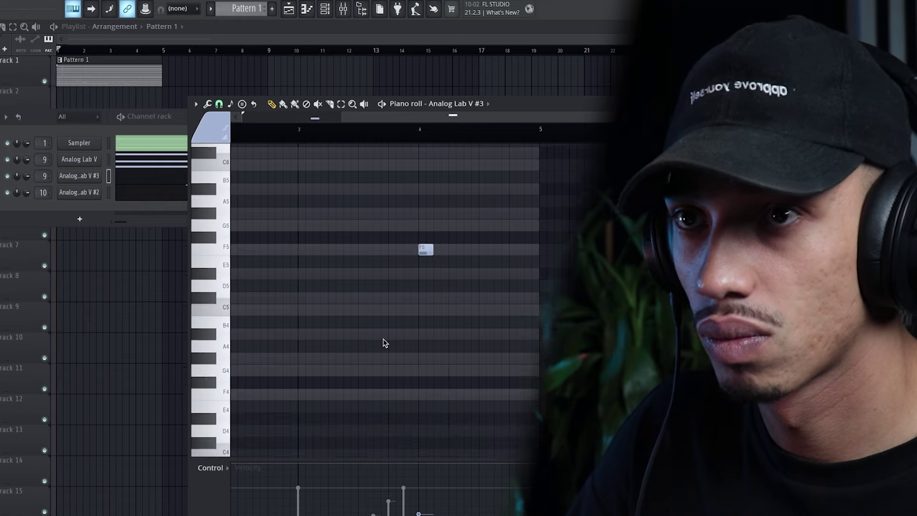
scroll(345, 328, "down", 2)
scroll(313, 323, "up", 4)
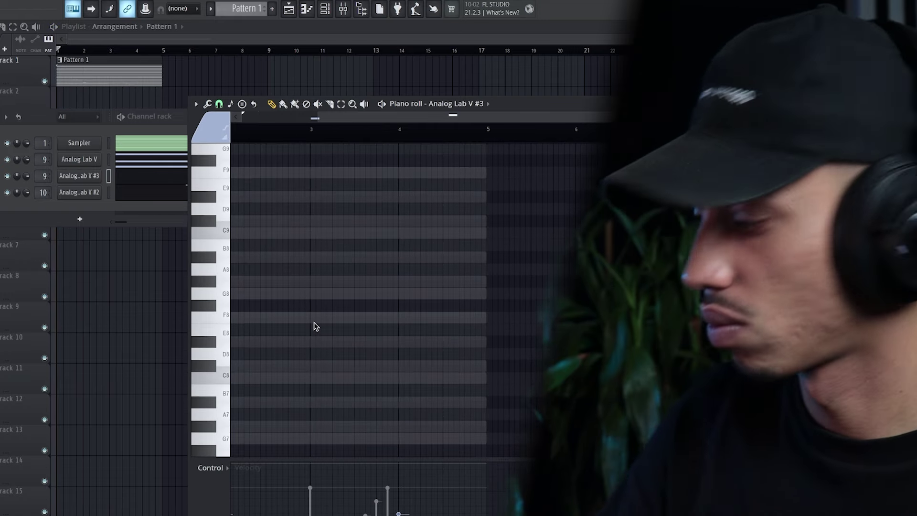
scroll(358, 293, "down", 2)
scroll(324, 269, "down", 12)
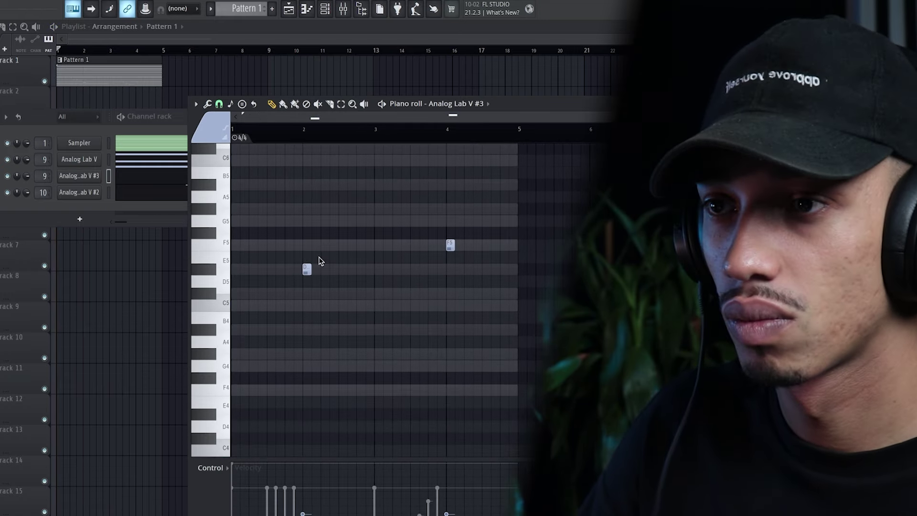
left_click_drag(517, 108, 375, 69)
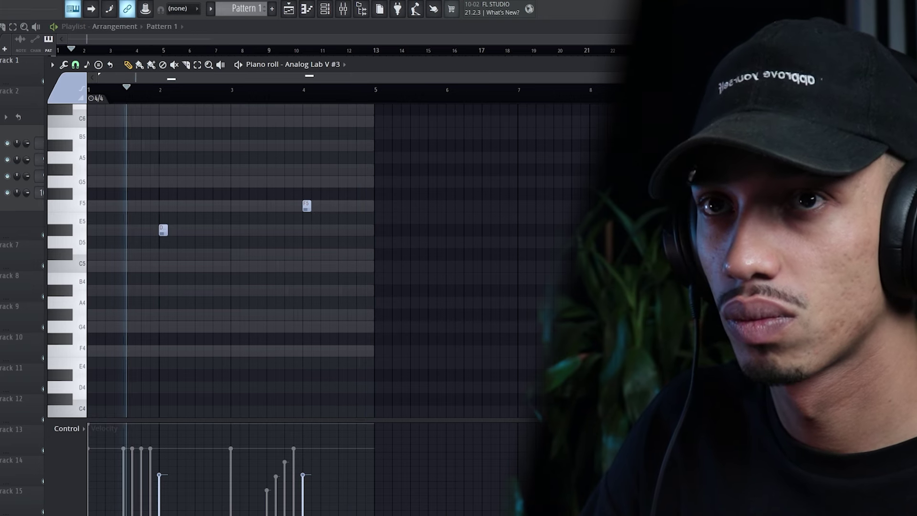
Step: Leave the piano roll, collapse the pack's MIDI folders, expand the [Titã] - Drums folder and stop playback
key("Escape")
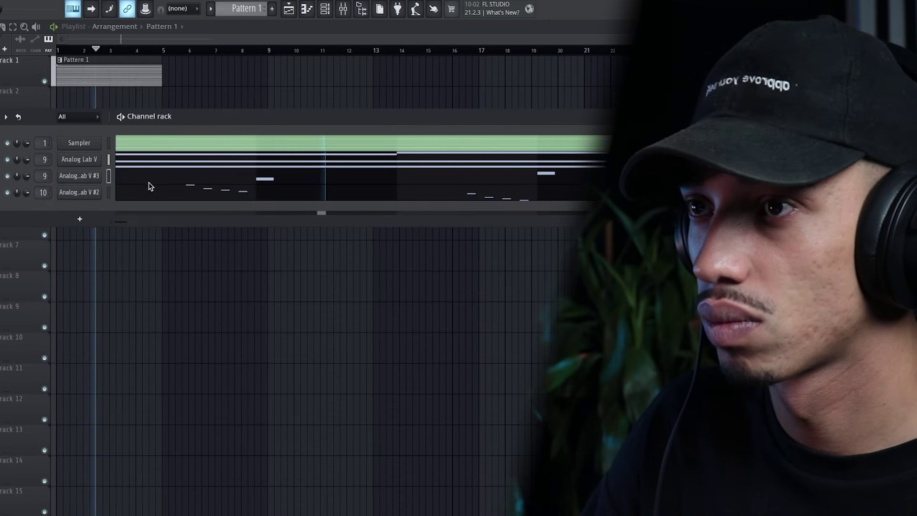
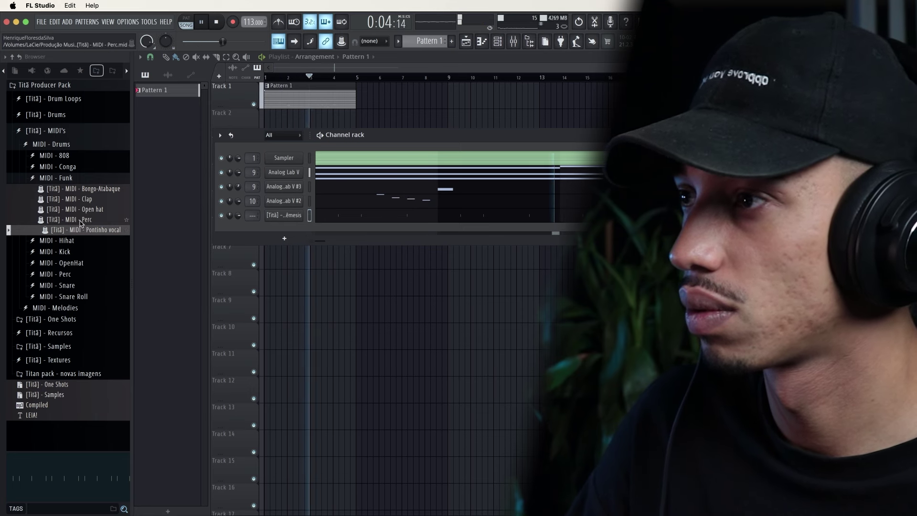
left_click(60, 178)
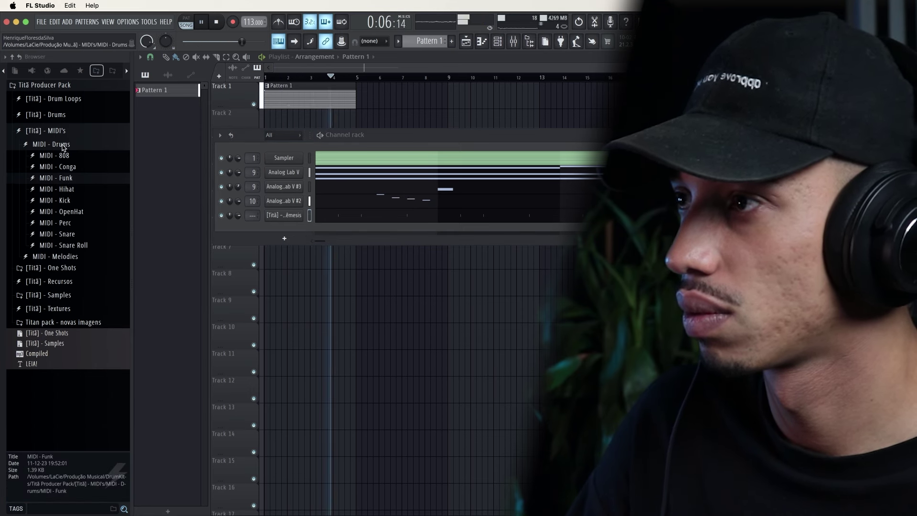
left_click(52, 144)
left_click(48, 130)
left_click(47, 115)
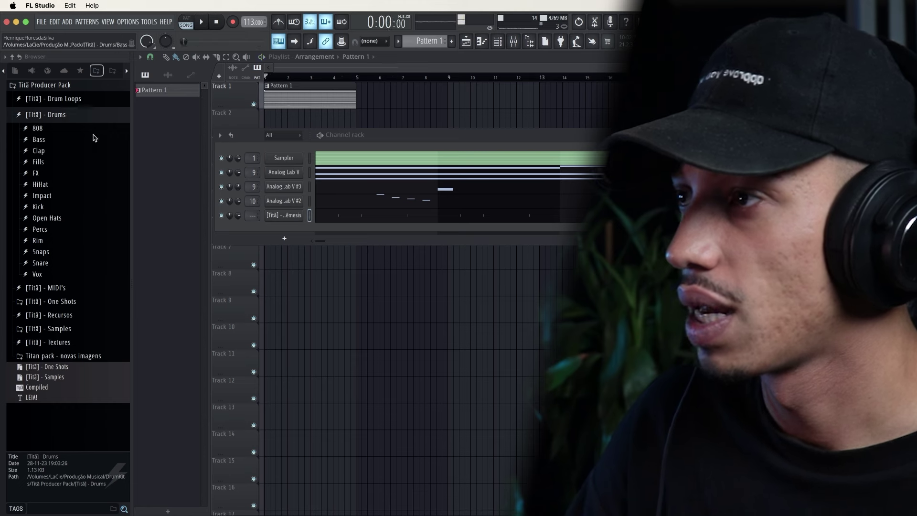
key("space")
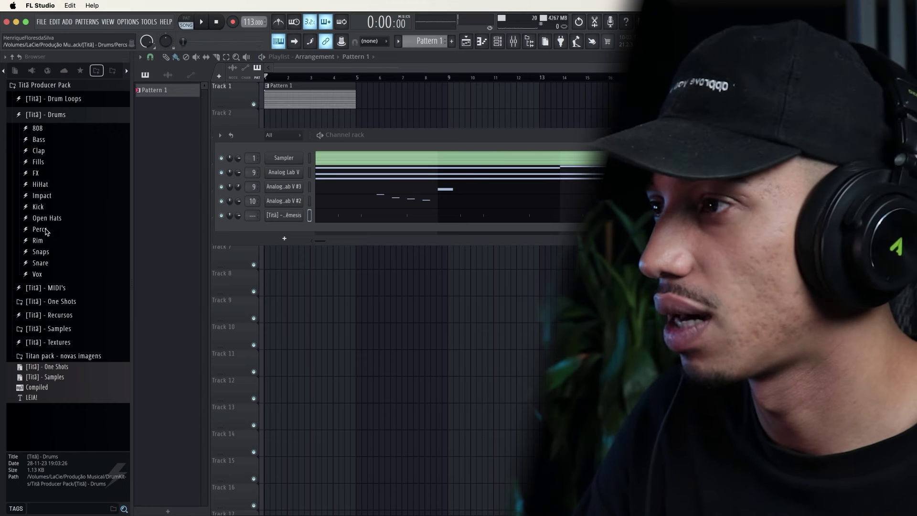
Step: Audition percussion and rim samples from the [Titã] - Drums folder against the beat
left_click(47, 231)
left_click(63, 302)
left_click(81, 353)
left_click(77, 363)
scroll(76, 361, "down", 2)
left_click(65, 303)
left_click(64, 311)
left_click(64, 332)
left_click(65, 373)
scroll(65, 373, "down", 2)
left_click(66, 373)
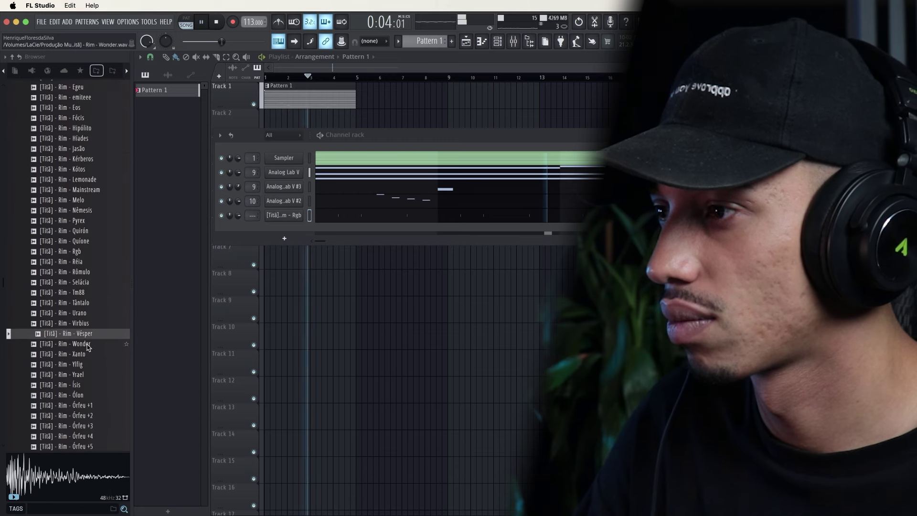
Step: Compare the last few rim samples and replace the percussion channel's sample with [Titã] - Rim - Ylfig
left_click(87, 345)
left_click(85, 356)
left_click(87, 346)
left_click(87, 365)
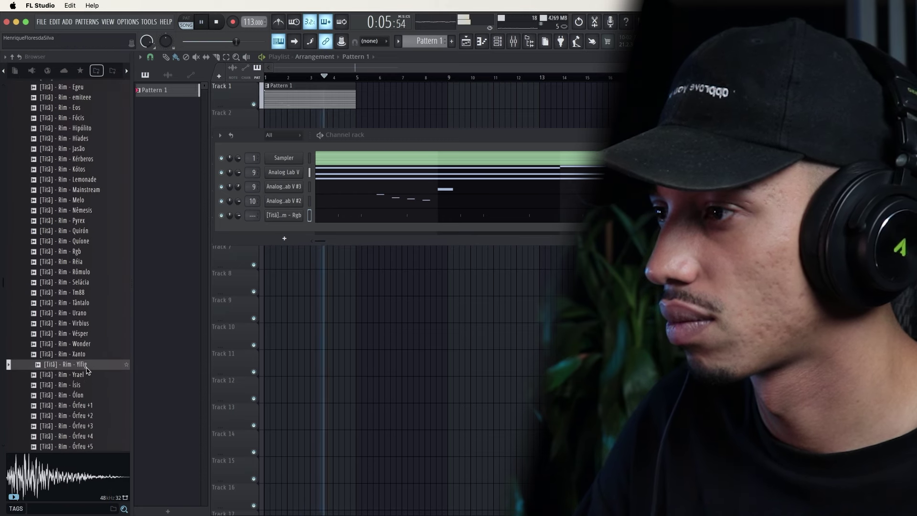
left_click_drag(88, 365, 289, 216)
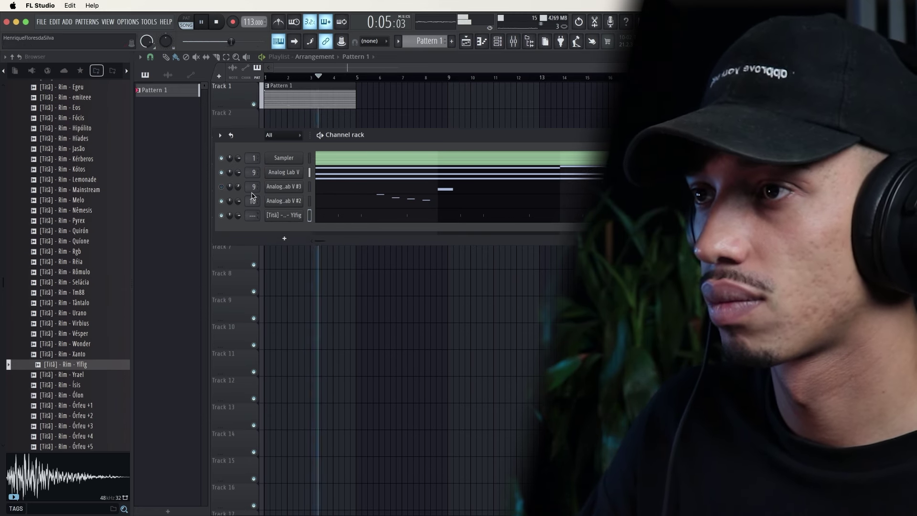
Step: Delete the Analog Lab V #3 channel from the channel rack
right_click(296, 187)
left_click(320, 288)
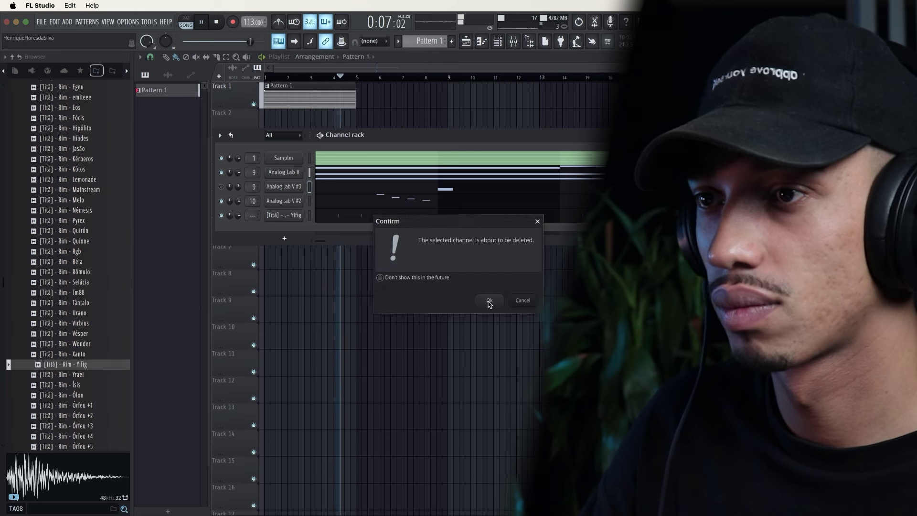
left_click(489, 300)
Step: Revoice the first chord of the Analog Lab V channel with C#5 on top and A#4 in the middle, checking it in playback
left_click(342, 174)
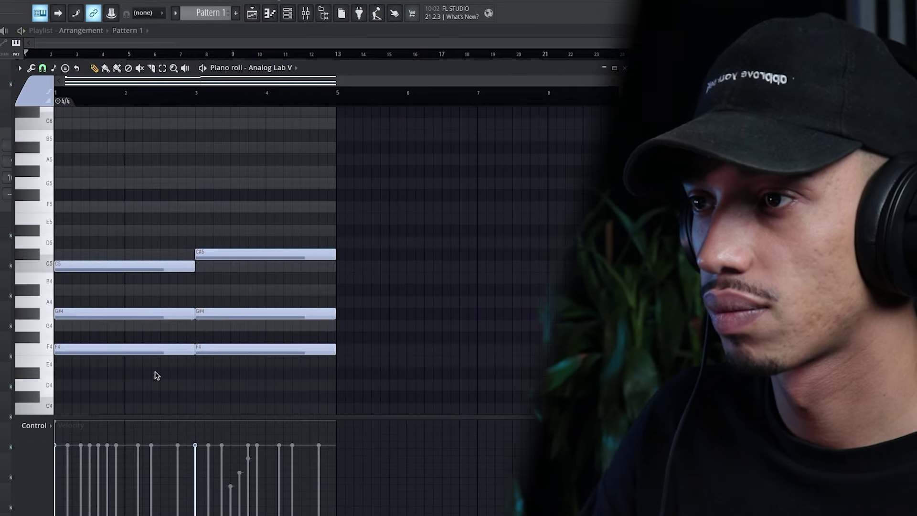
left_click_drag(58, 266, 70, 231)
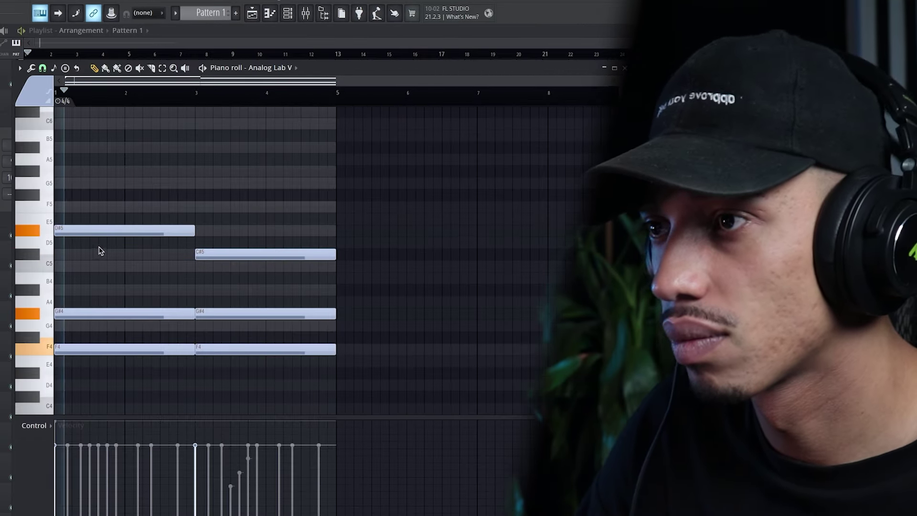
key("space")
left_click_drag(79, 236, 67, 256)
left_click_drag(78, 321, 75, 293)
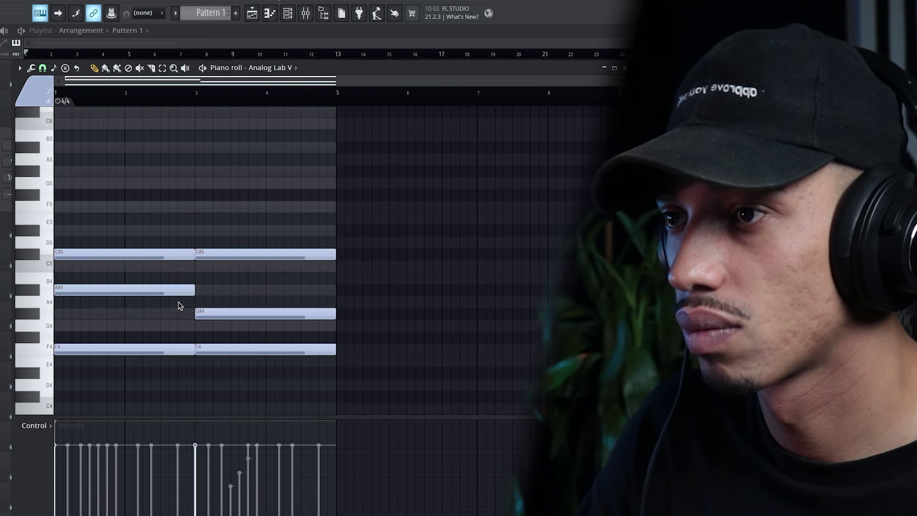
key("space")
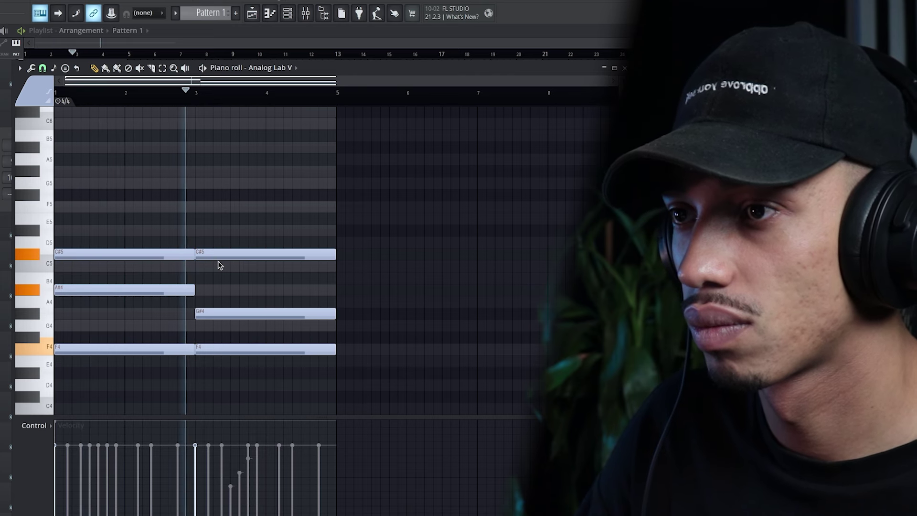
Step: Lower the top note of the second Analog Lab V chord to C5 and replay the progression
left_click_drag(220, 256, 220, 274)
key("space")
key("space")
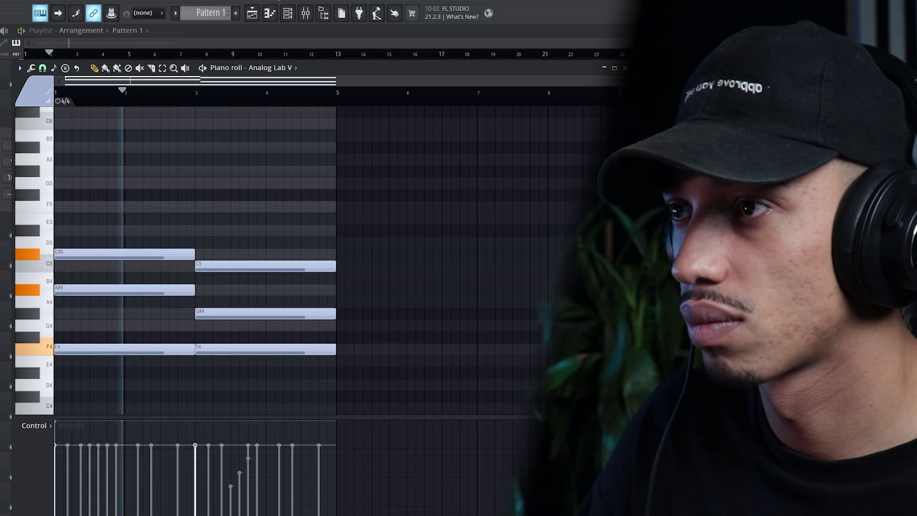
Step: Clone the Analog Lab V channel and close the clone's plugin window
key("F6")
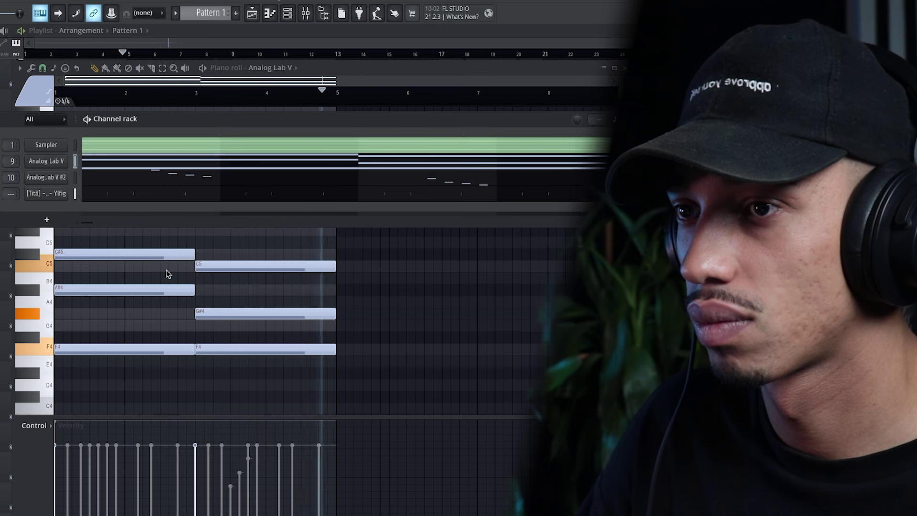
scroll(208, 273, "up", 2)
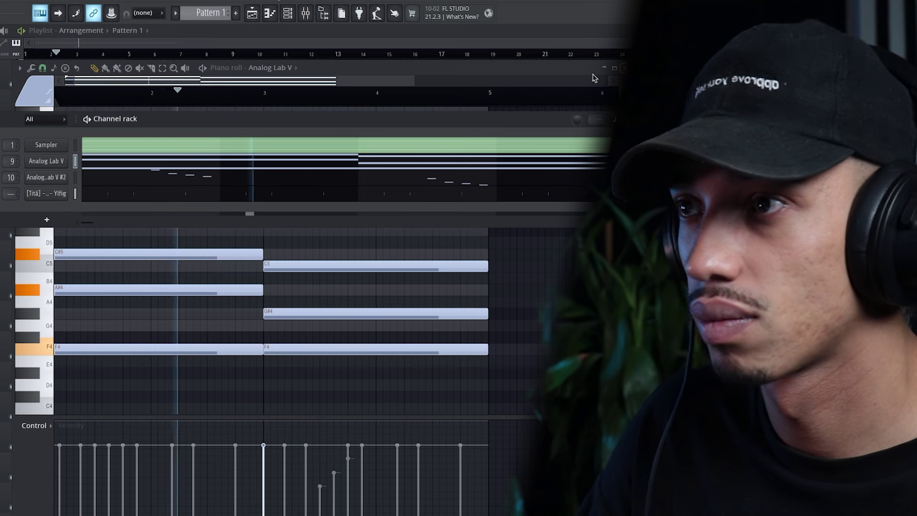
right_click(70, 157)
left_click(86, 265)
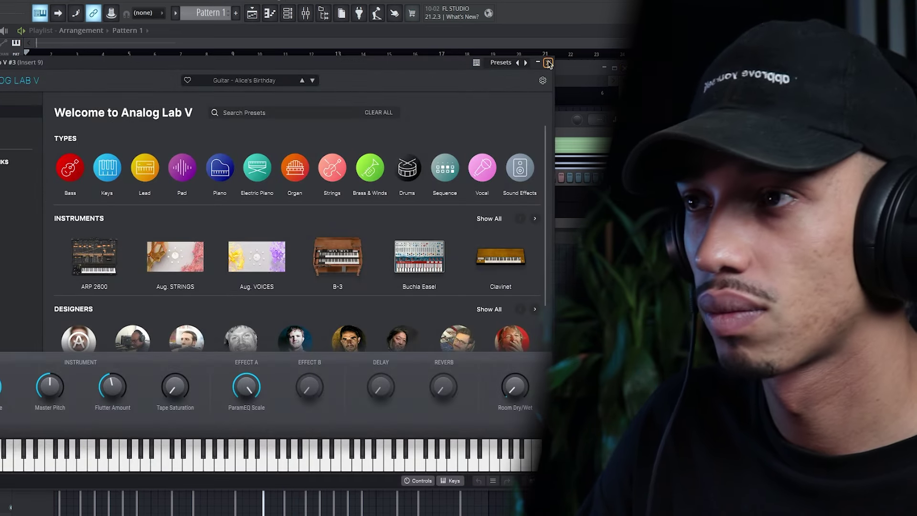
left_click(549, 63)
Step: Copy the chord notes of Analog Lab V into the Analog Lab V #3 channel and route it to mixer track 10
right_click(67, 158)
left_click(187, 171)
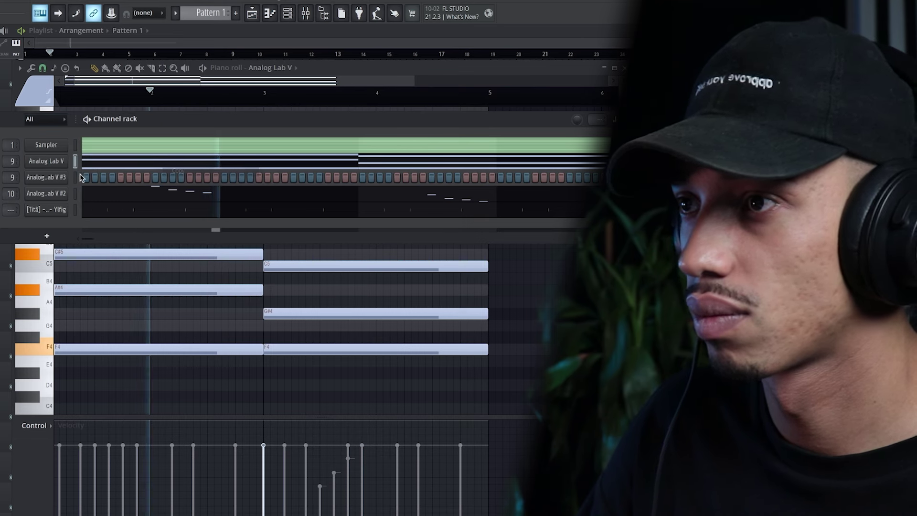
right_click(80, 178)
left_click(195, 200)
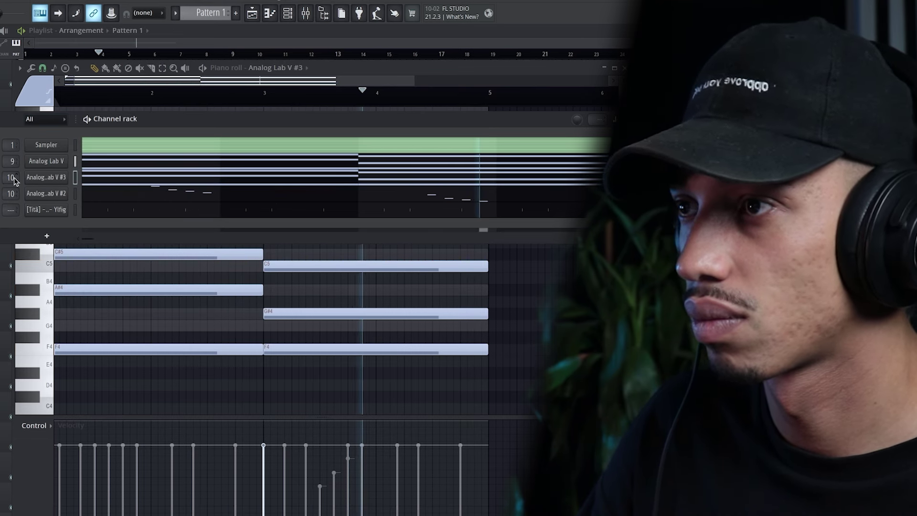
Step: Stagger the first chord of Analog Lab V #3, starting A#4 two steps and a shortened C#5 six steps after F4, and play it
key("F6")
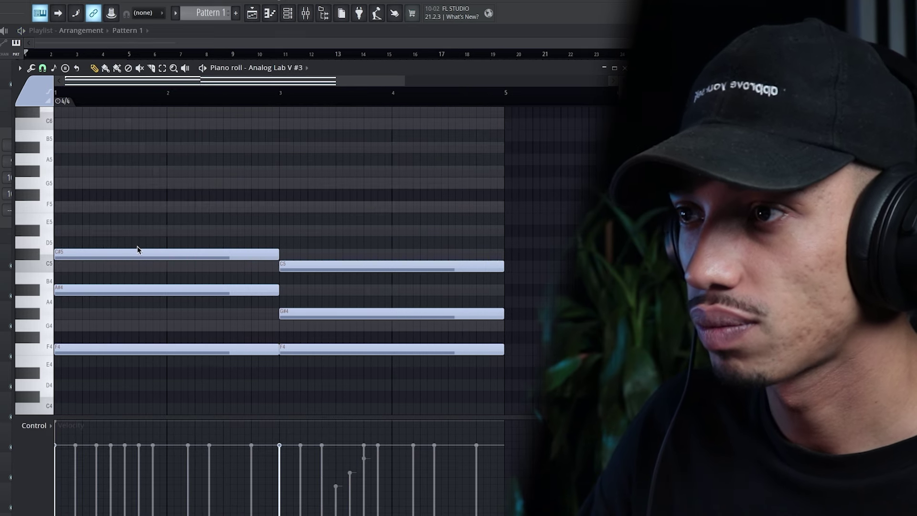
left_click_drag(280, 257, 102, 255)
mouse_move(90, 296)
left_mouse_down()
mouse_move(113, 296)
mouse_move(101, 294)
left_mouse_up()
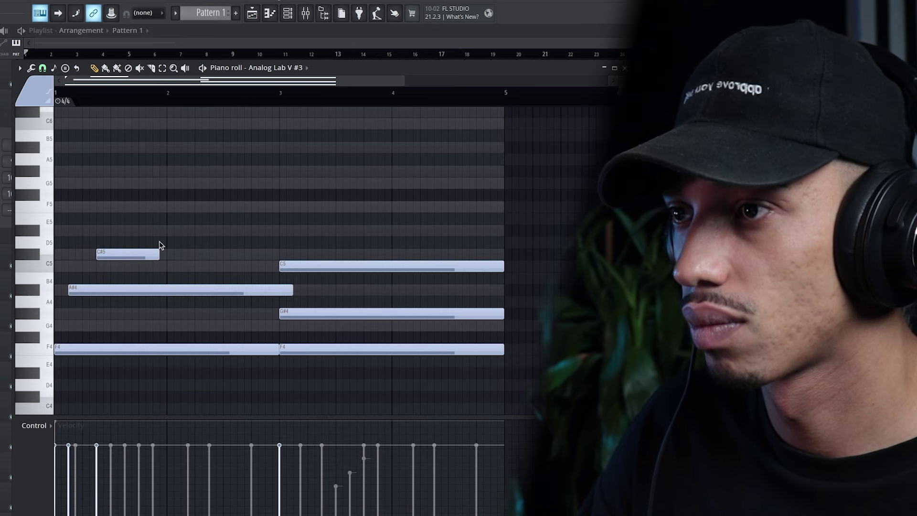
key("space")
left_click(625, 68)
key("space")
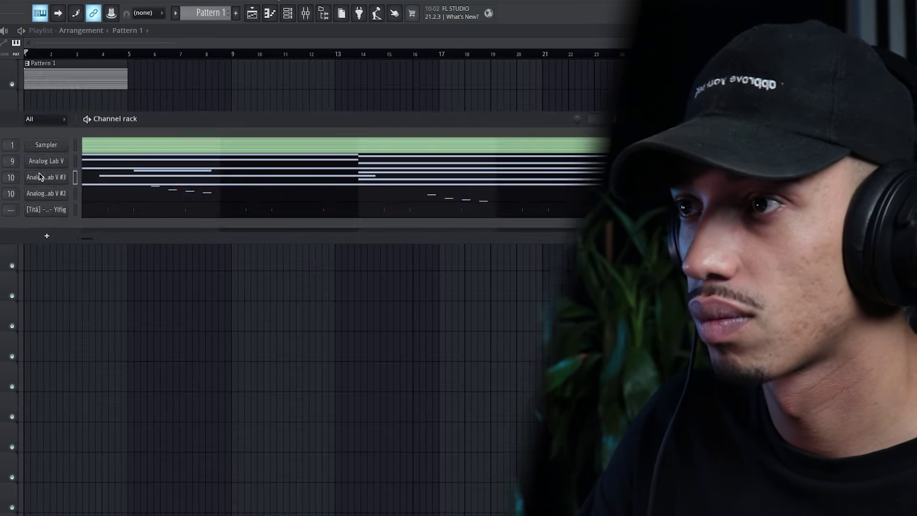
Step: Audition guitar presets from the Pandora Melody Pack for Analog Lab V #3 and load Guitar - Spanish Demon
left_click(41, 176)
left_click(158, 240)
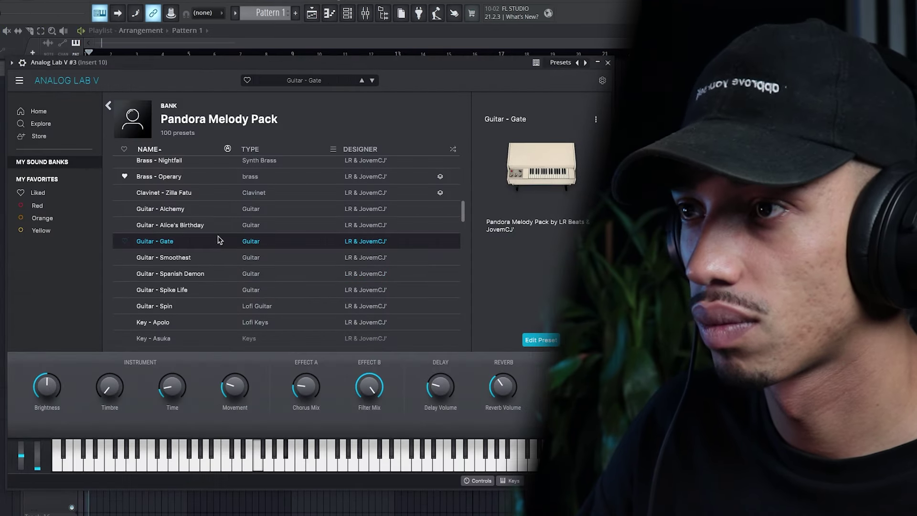
left_click(208, 274)
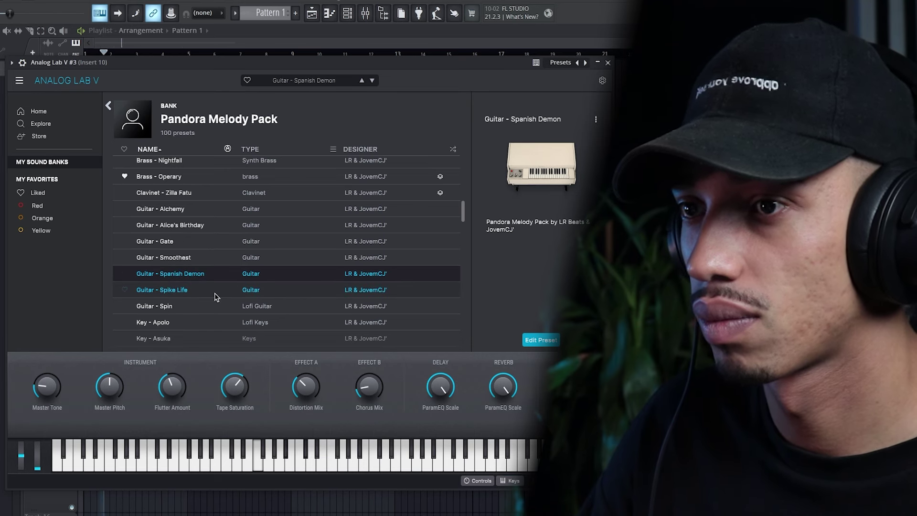
left_click(607, 64)
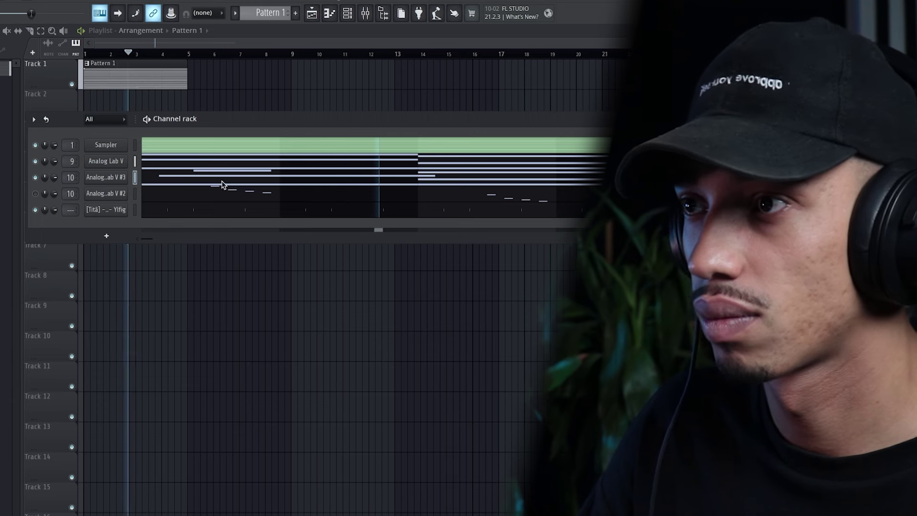
Step: Trim the first chord's A#4 and F4 to the end of bar 1 and add a one-beat A#4 at the end of bar 2
left_click(159, 180)
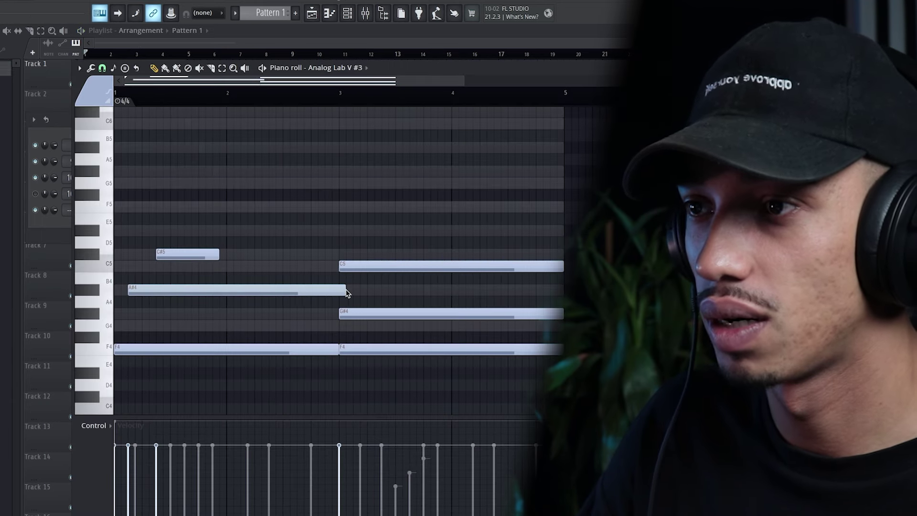
key("space")
left_click_drag(337, 350, 227, 349)
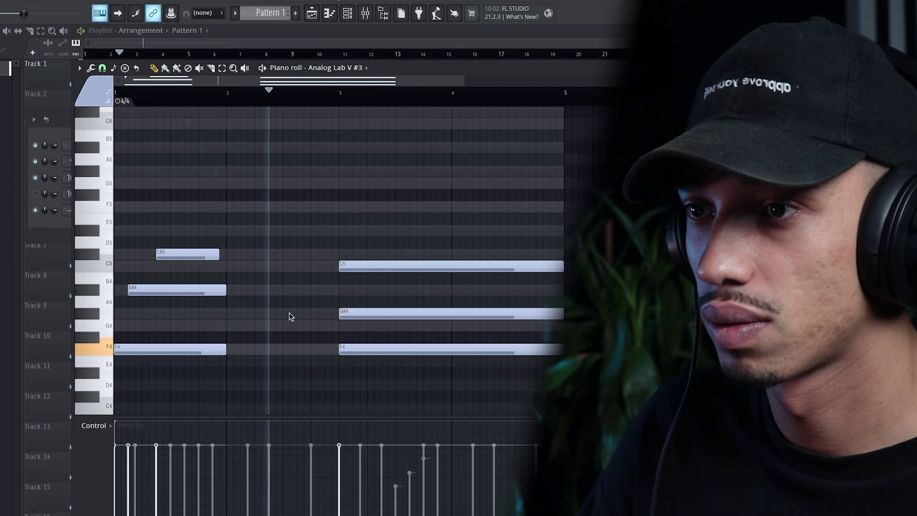
left_click(308, 287)
left_click_drag(424, 296, 339, 296)
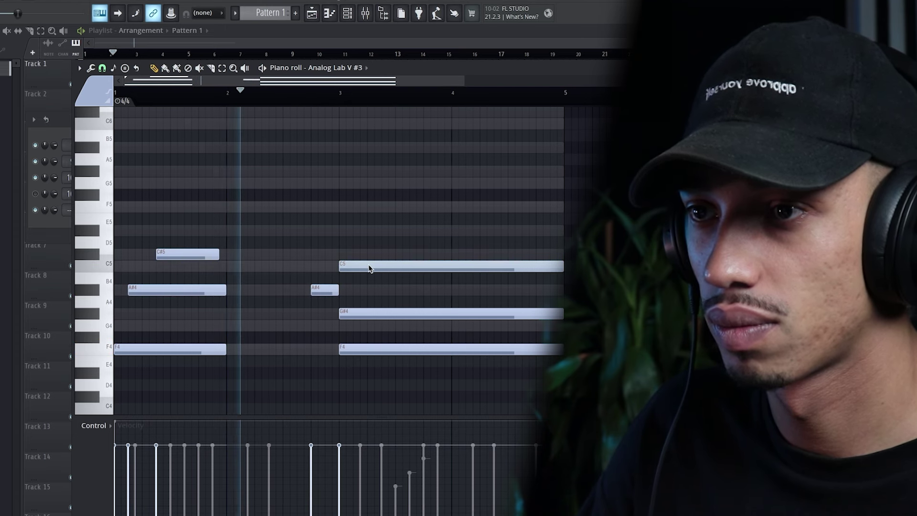
Step: Stagger the bar 3 chord by starting G#4 two steps and C5 six steps after F4
left_click_drag(369, 266, 396, 268)
left_click_drag(375, 311, 389, 312)
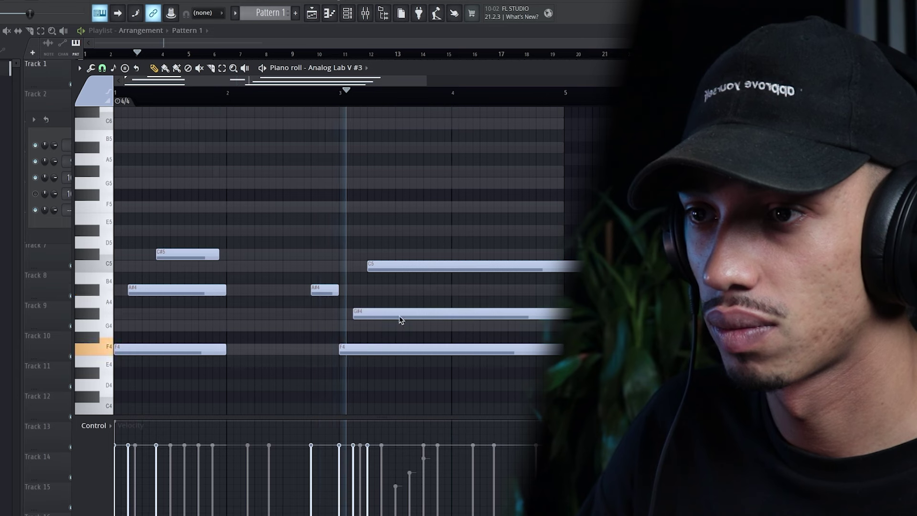
left_click_drag(397, 266, 415, 266)
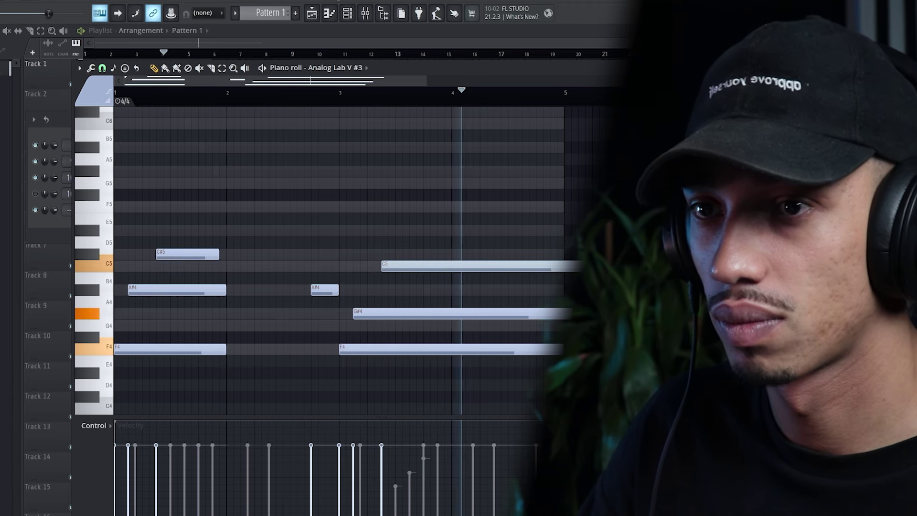
Step: Shorten the bar 3 C5, add a one-beat C#5 at the end of bar 4 and trim G#4 to the pattern end
left_click_drag(581, 266, 522, 266)
left_click(538, 255)
scroll(495, 268, "down", 2)
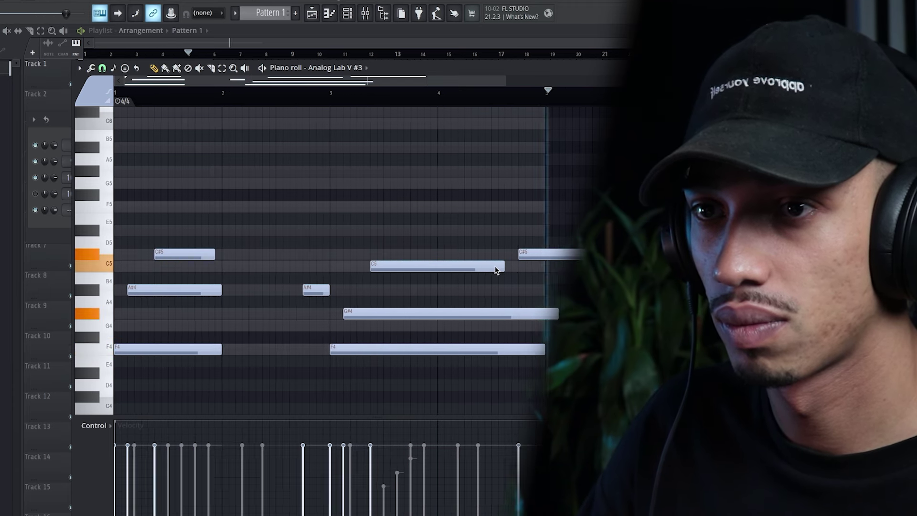
left_click_drag(558, 257, 471, 259)
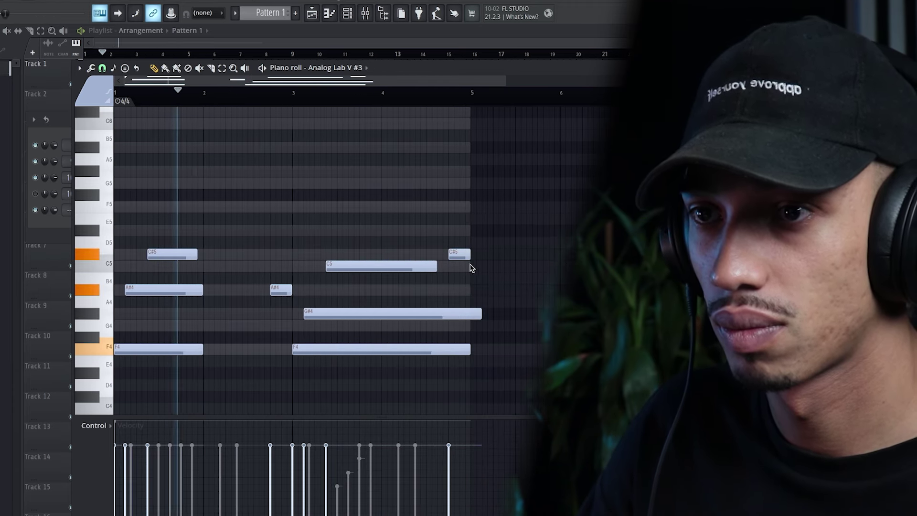
left_click_drag(481, 315, 471, 316)
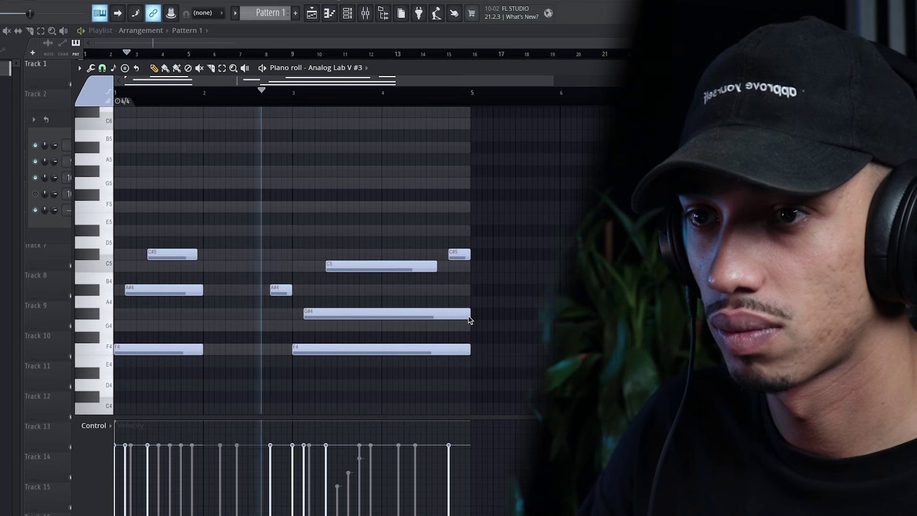
scroll(331, 307, "down", 2)
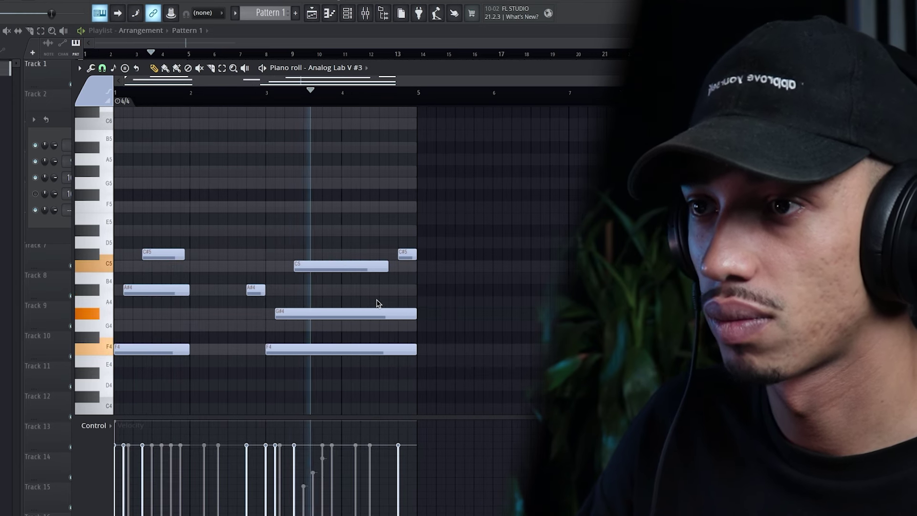
left_click(379, 291)
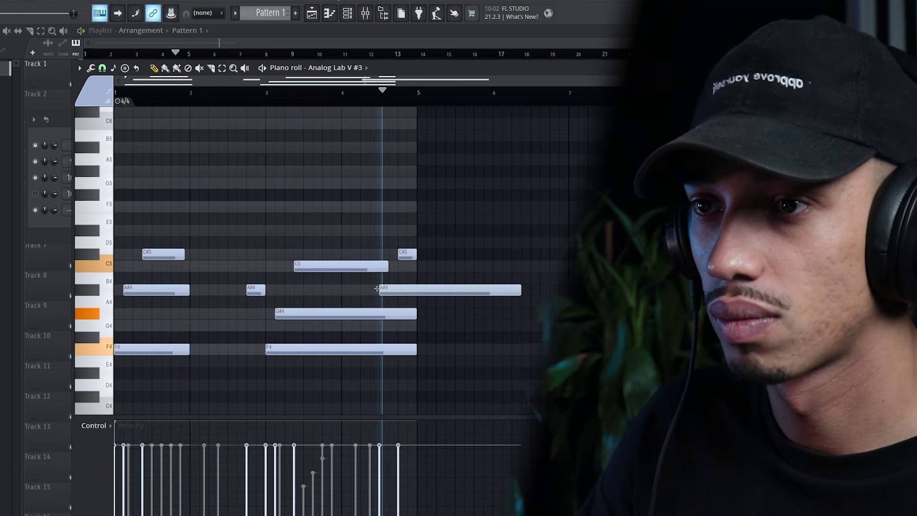
right_click(512, 292)
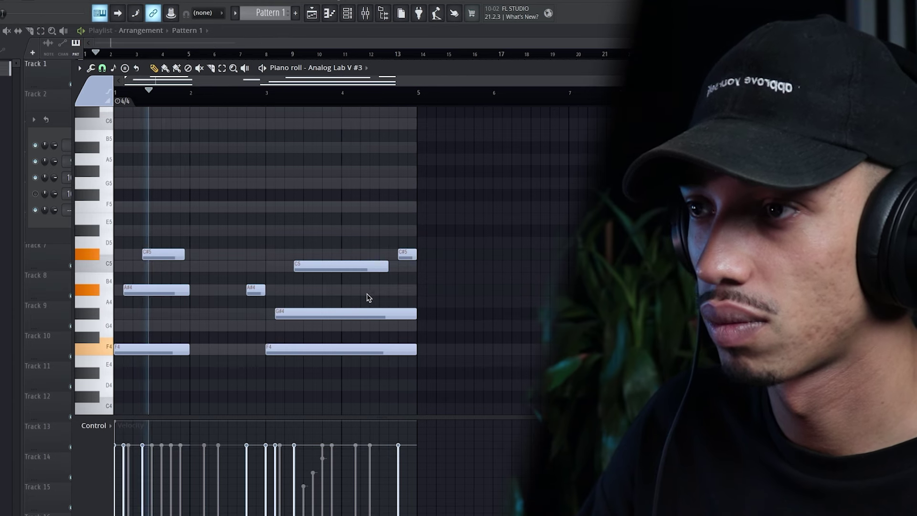
Step: Trim bar 3's F4 to the bar's end and G#4 to one beat into bar 4, and extend the first C#5 two beats into bar 2
scroll(368, 299, "down", 1)
scroll(396, 327, "down", 1)
left_click_drag(395, 313, 326, 316)
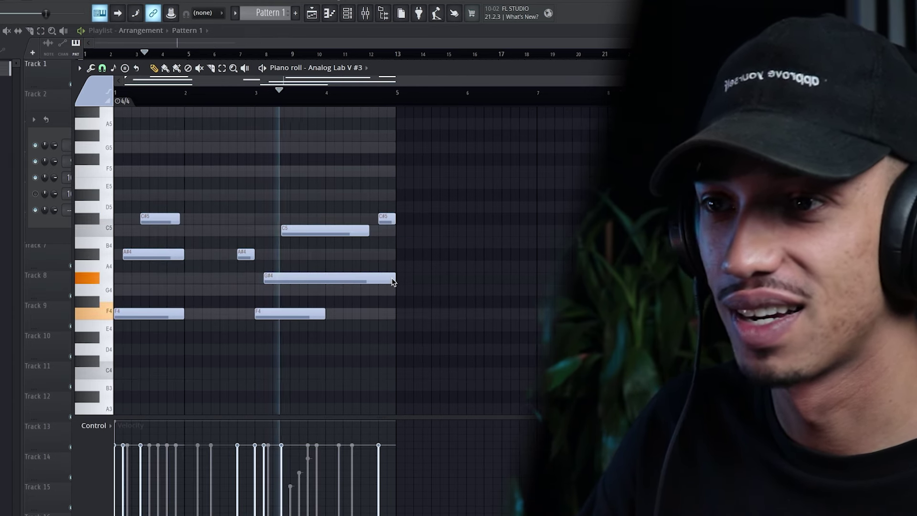
left_click_drag(395, 279, 341, 287)
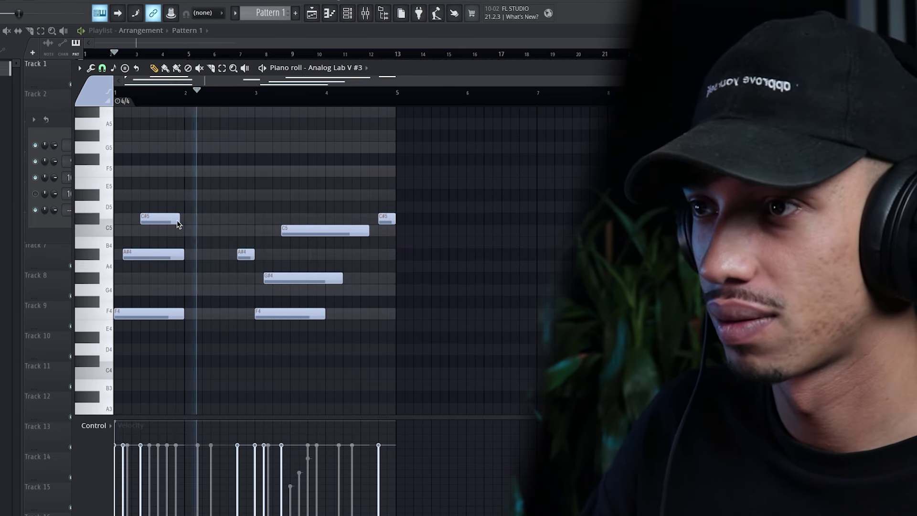
left_click_drag(180, 220, 217, 229)
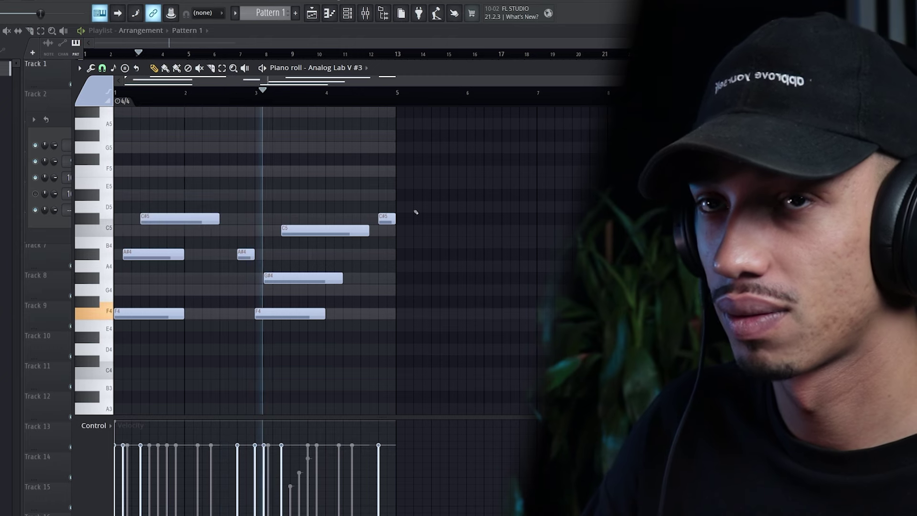
Step: Load the ZEUS effect on mixer Insert 10 with Delay at 100 and a low mix, and set the insert's volume to -6.1 dB
key("F7")
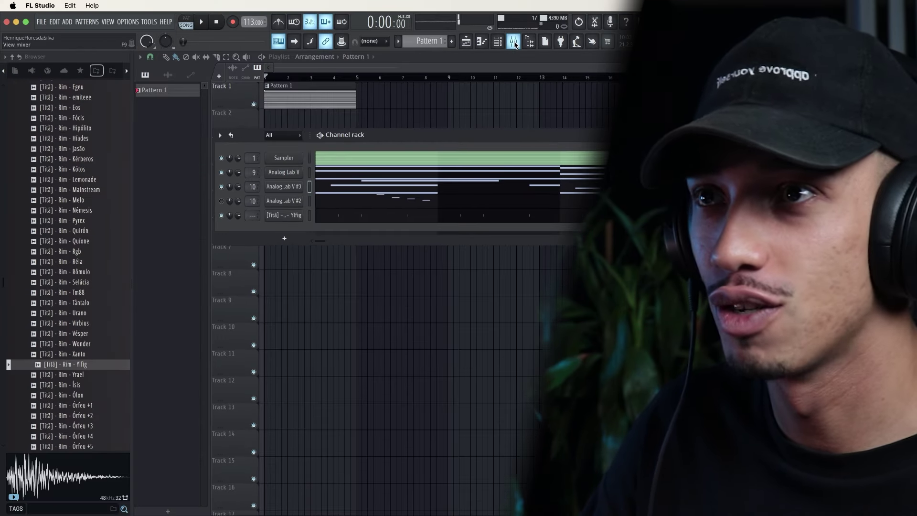
left_click(515, 44)
left_click(513, 44)
left_click(513, 45)
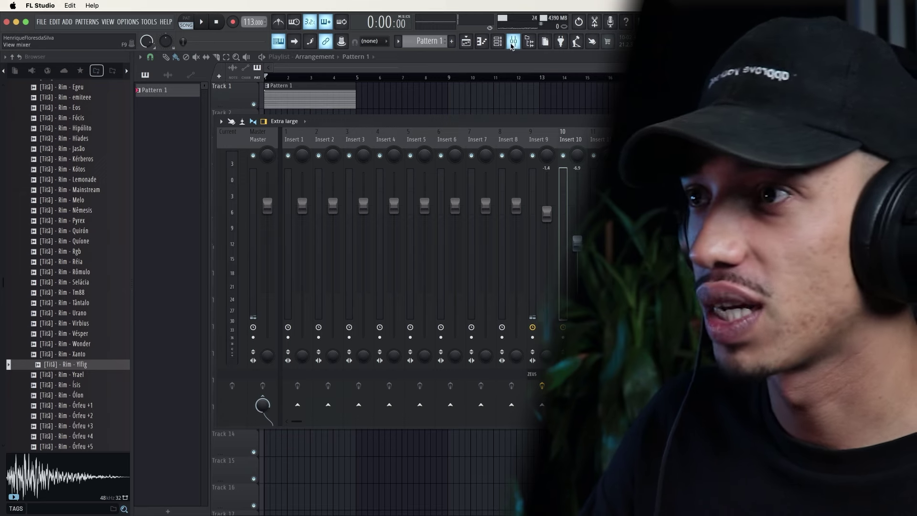
left_click(513, 45)
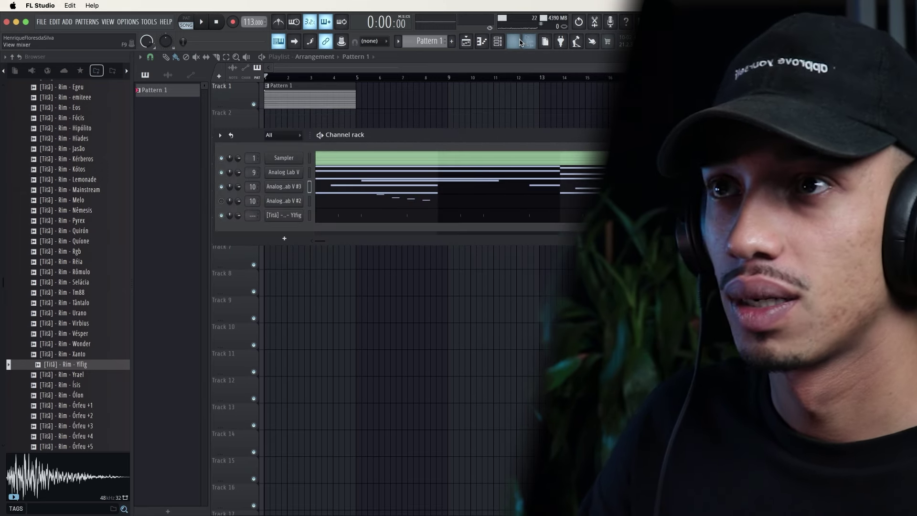
left_click(513, 43)
left_click(822, 152)
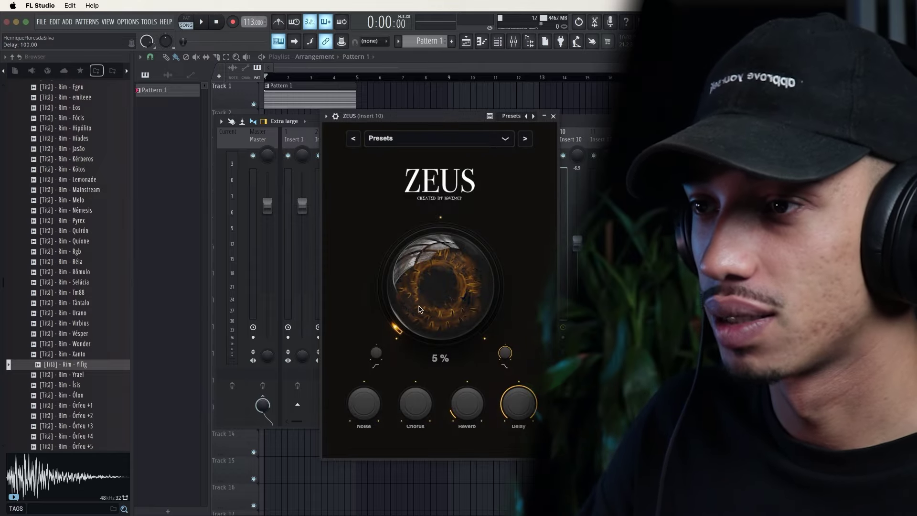
key("space")
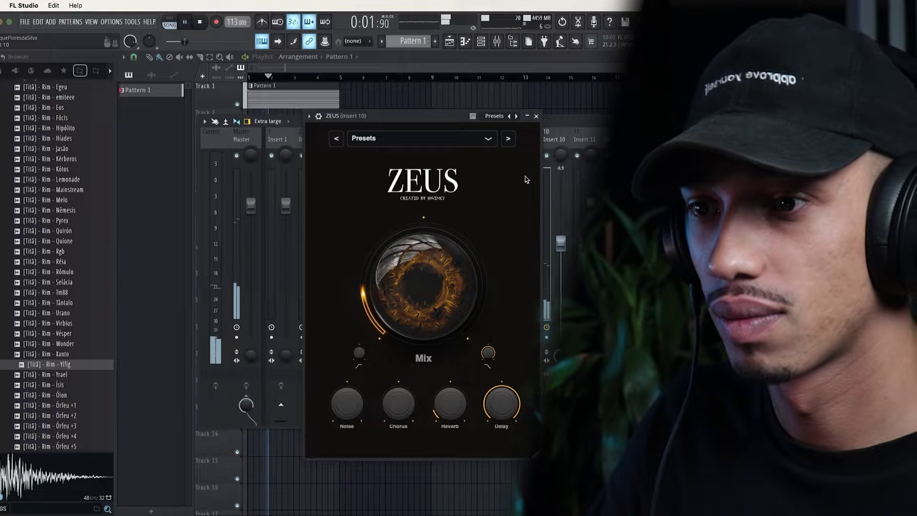
left_click(534, 116)
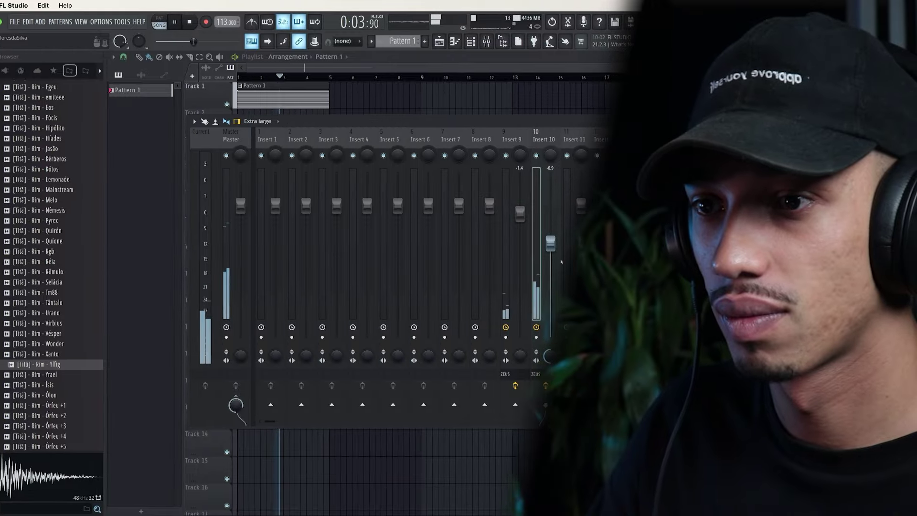
left_click_drag(553, 246, 552, 242)
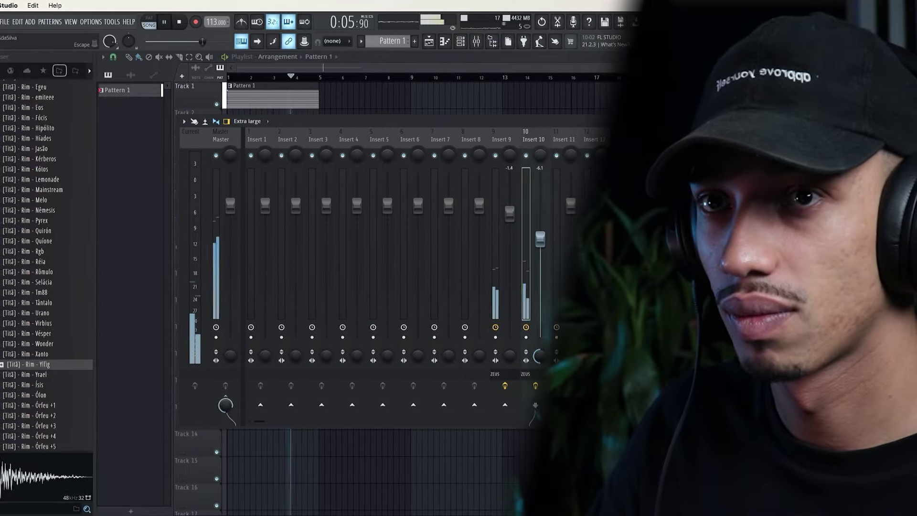
left_click(746, 121)
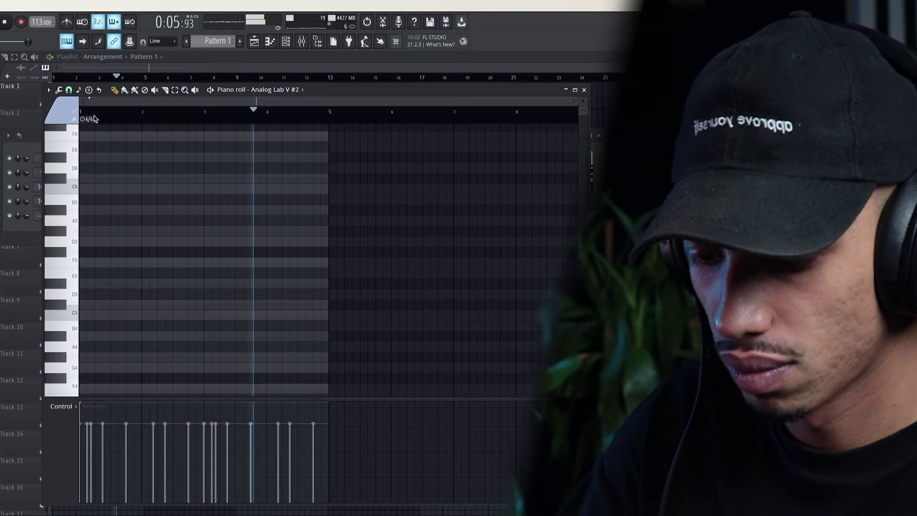
Step: Copy all notes of Analog Lab V #3 into the piano roll of Analog Lab V #2, keeping the originals
key("space")
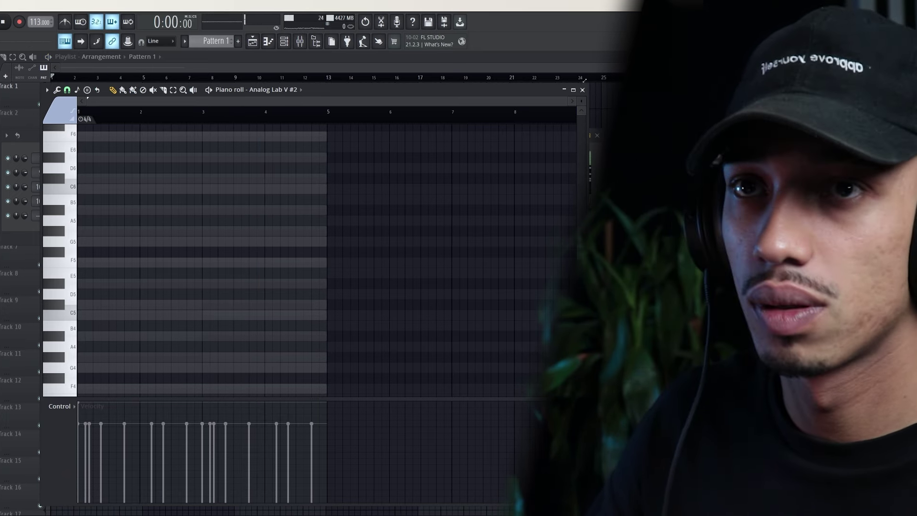
left_click(582, 90)
left_click(113, 185)
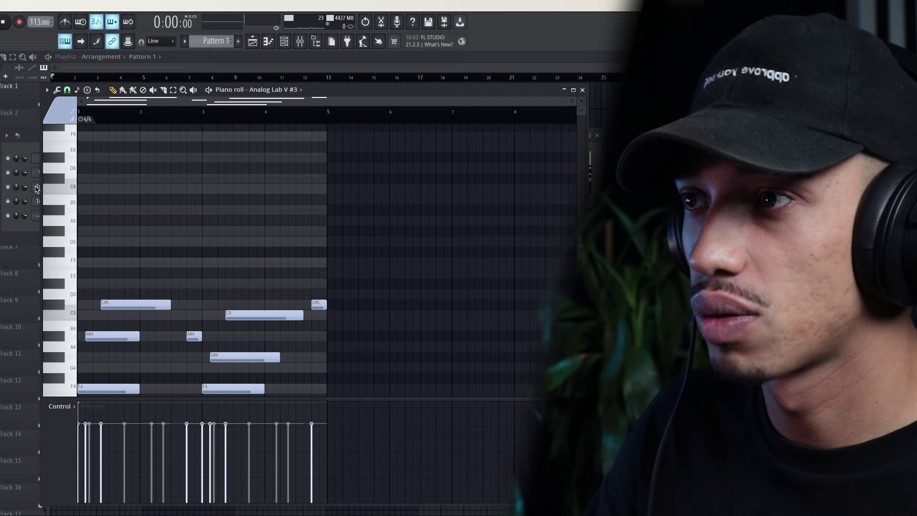
left_click(37, 188)
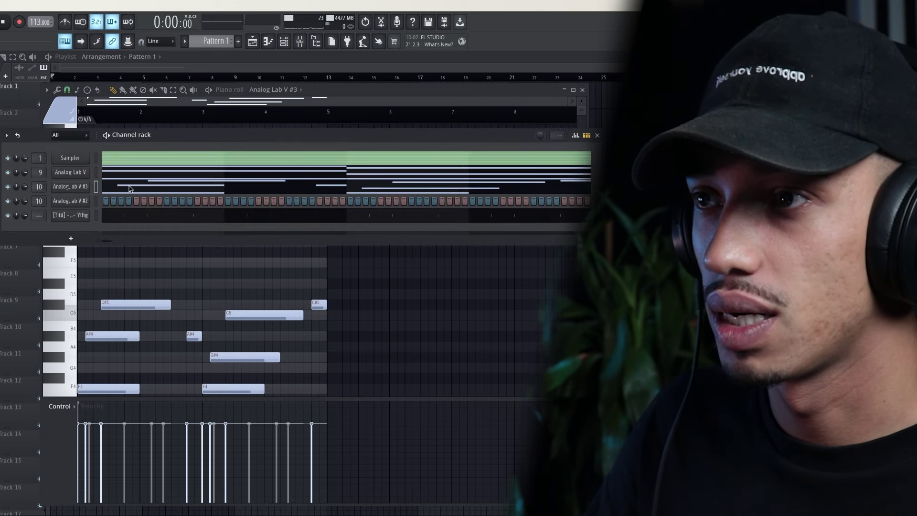
left_click(130, 188)
key("ctrl+a")
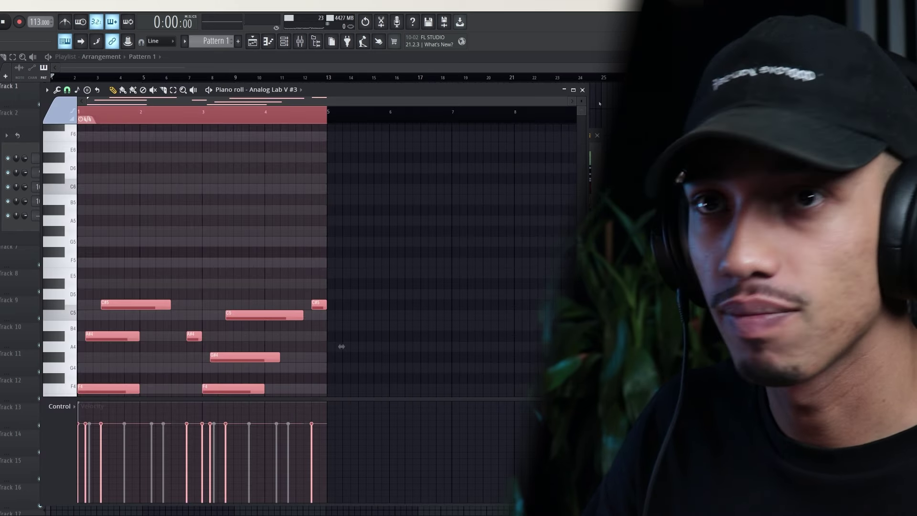
left_click(583, 90)
key("ctrl+z")
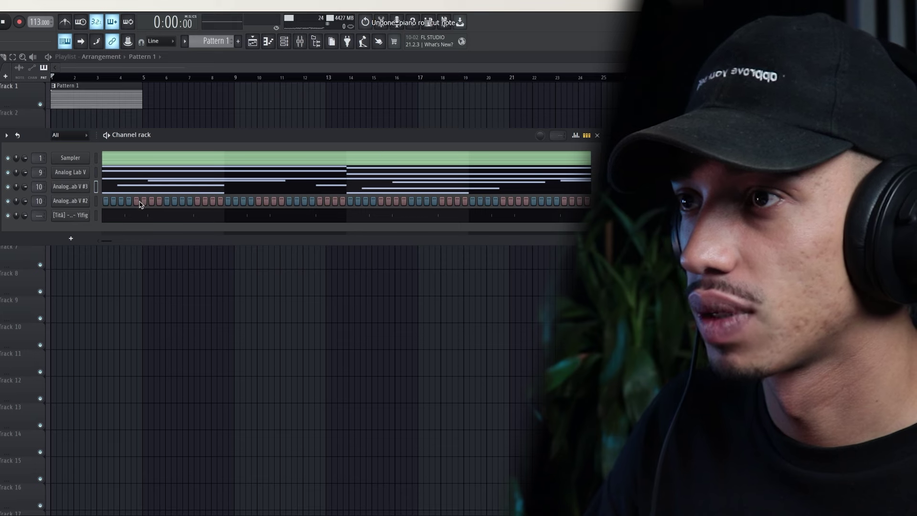
right_click(96, 206)
left_click(124, 210)
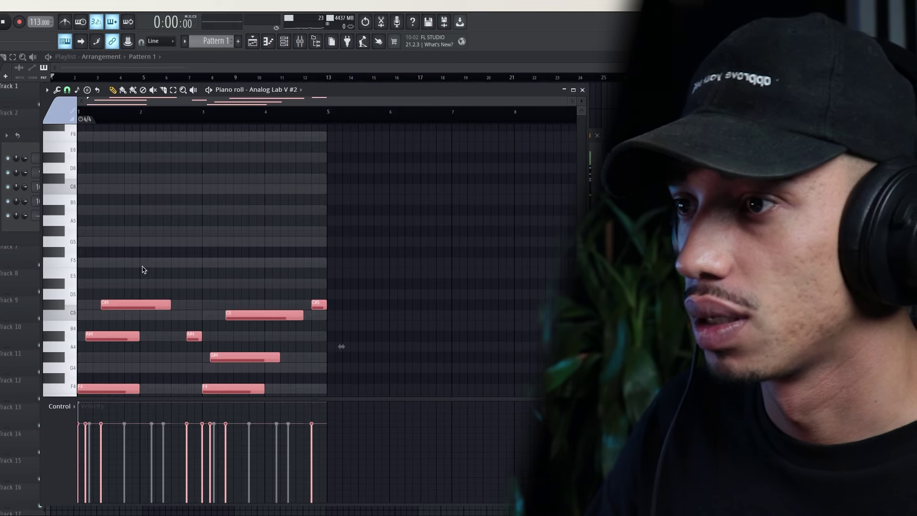
Step: Transpose all the copied notes in Analog Lab V #2 up two octaves
scroll(371, 342, "down", 6)
left_click_drag(385, 299, 94, 125)
key("ctrl+Up")
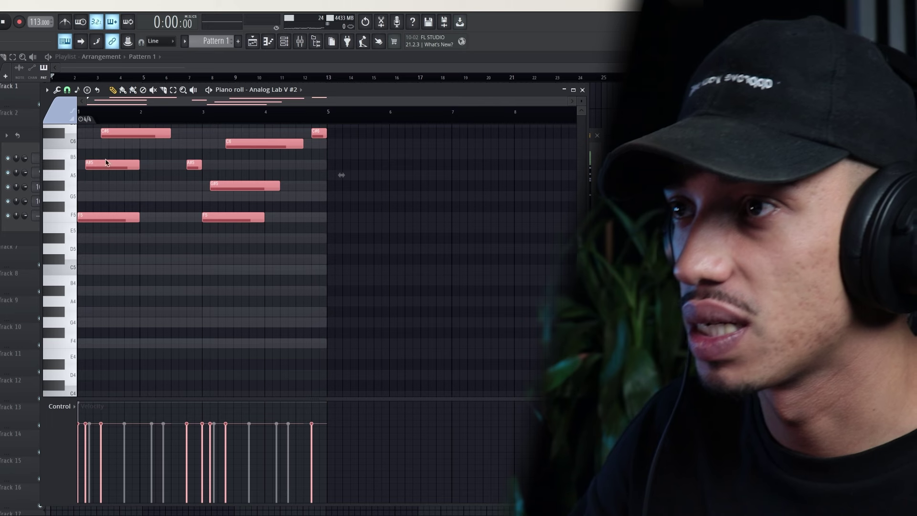
key("space")
key("ctrl+Up")
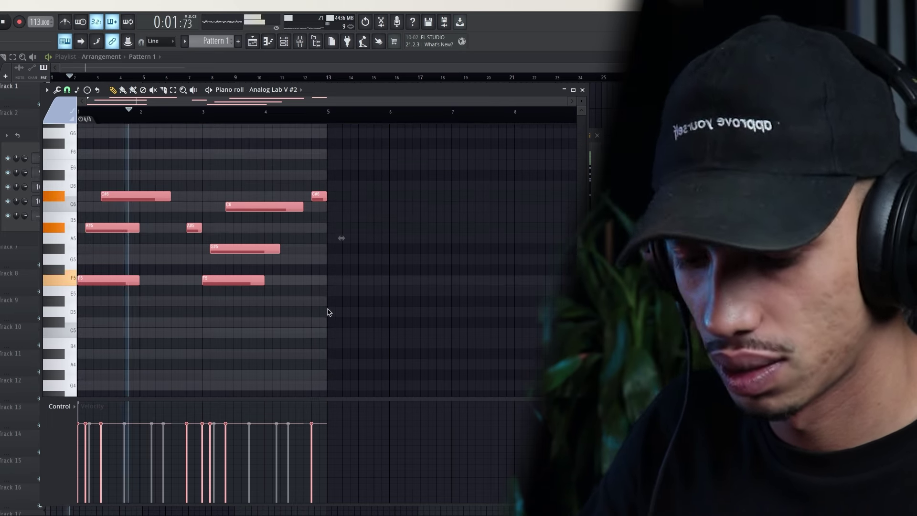
scroll(324, 315, "up", 3)
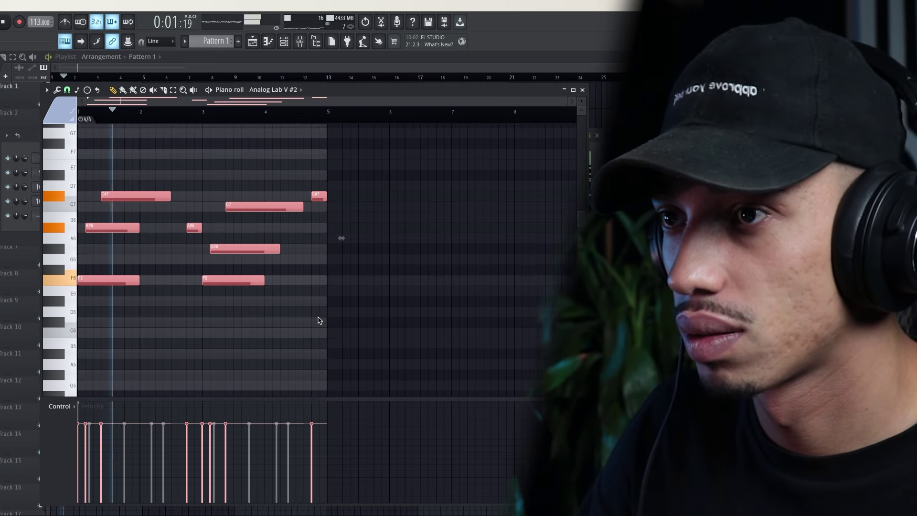
Step: Shorten the F6, A#6 and C#7 of the first chord to one step each
left_click_drag(352, 346, 129, 174)
left_click_drag(161, 345, 107, 201)
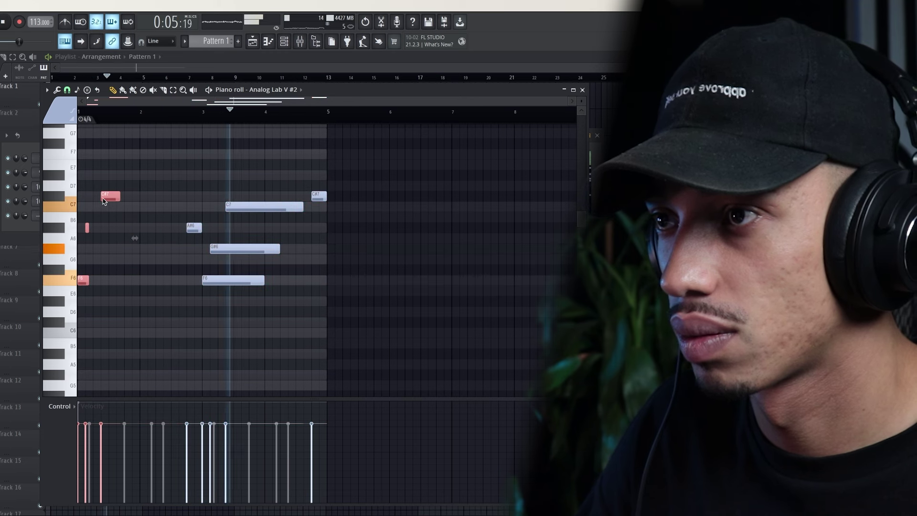
left_click(123, 204)
left_click(123, 198)
right_click(122, 197)
left_click_drag(120, 197, 104, 197)
left_click_drag(88, 280, 81, 280)
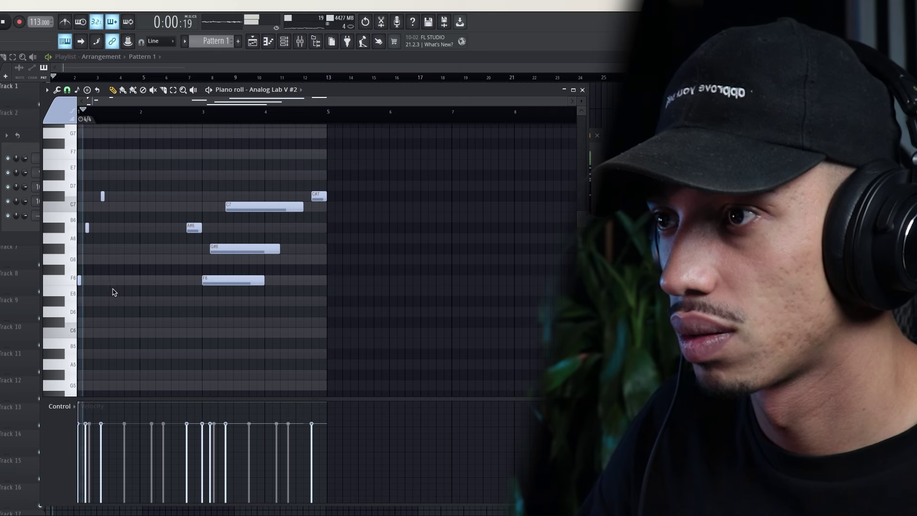
Step: Lengthen the first A#6 to two steps and add a one-step A#6 two steps after the start of C#7 in bar 1
scroll(100, 233, "up", 3)
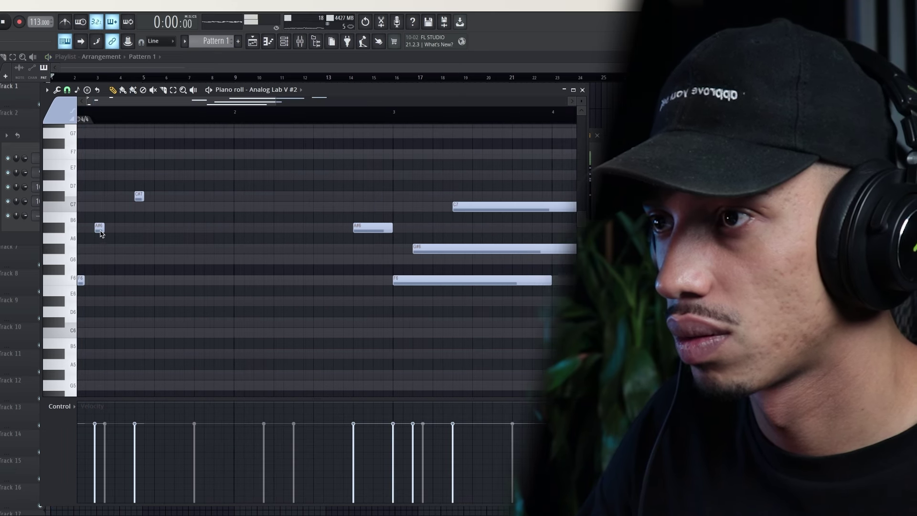
left_click_drag(100, 229, 149, 201)
key("space")
key("space")
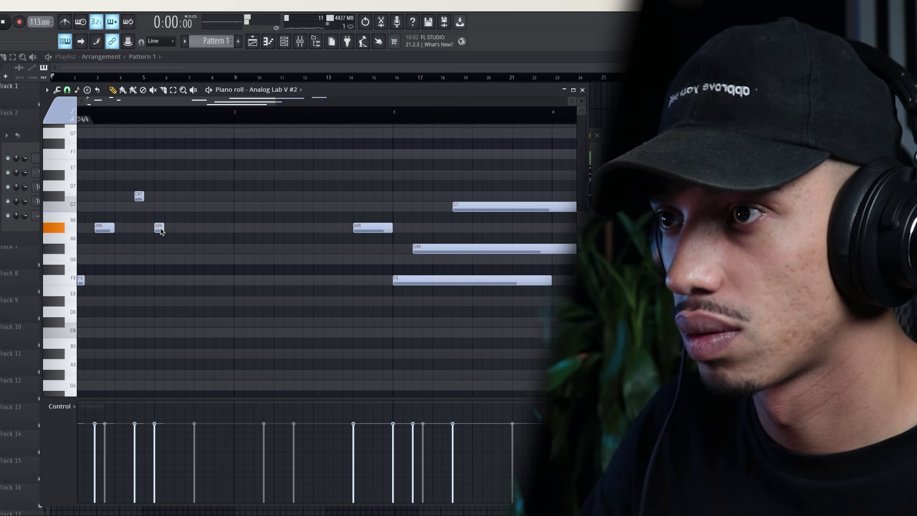
double_click(160, 228)
left_click(309, 201)
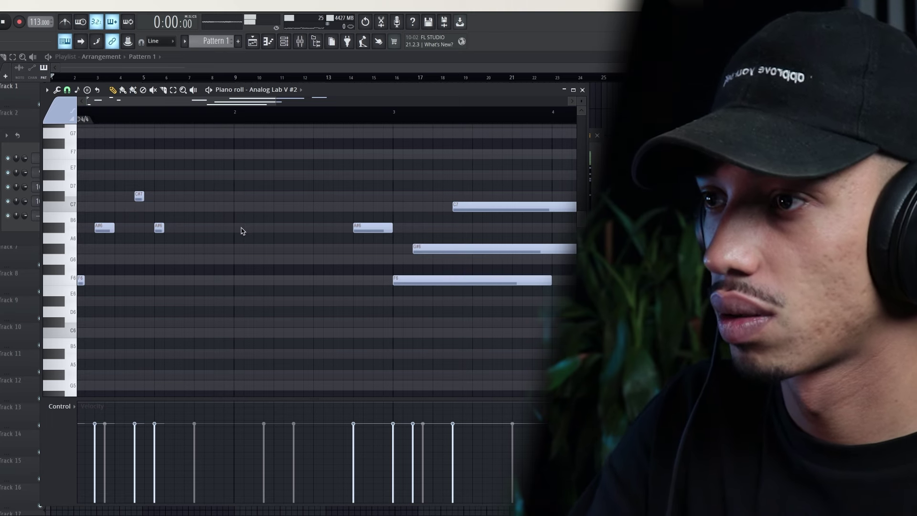
Step: Lower all notes in Analog Lab V #2 by one octave and play back the melody
scroll(316, 314, "down", 2)
left_click_drag(532, 336, 45, 157)
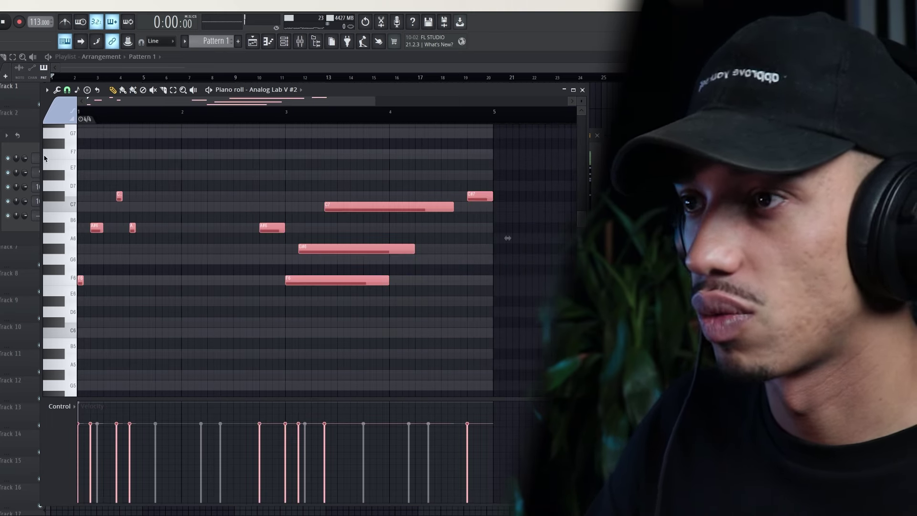
key("ctrl+Down")
key("space")
scroll(104, 189, "down", 3)
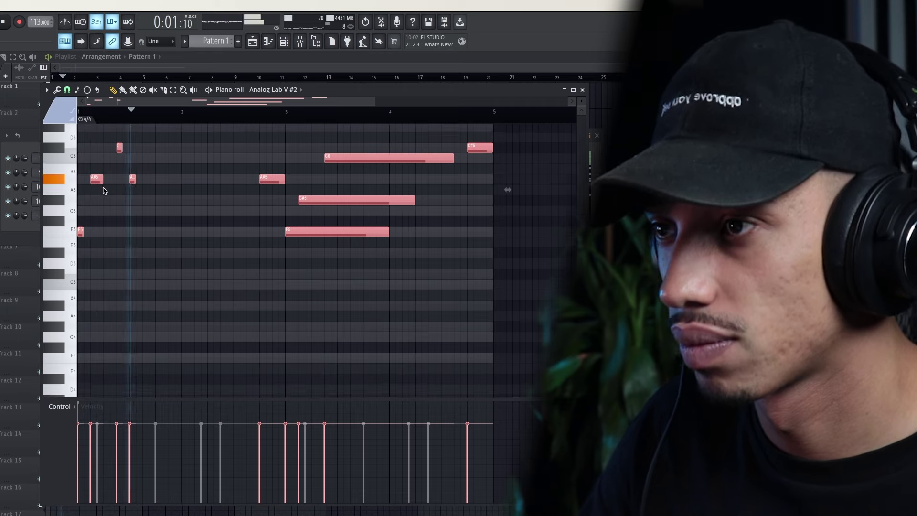
key("space")
key("space")
left_click(113, 193, "ctrl")
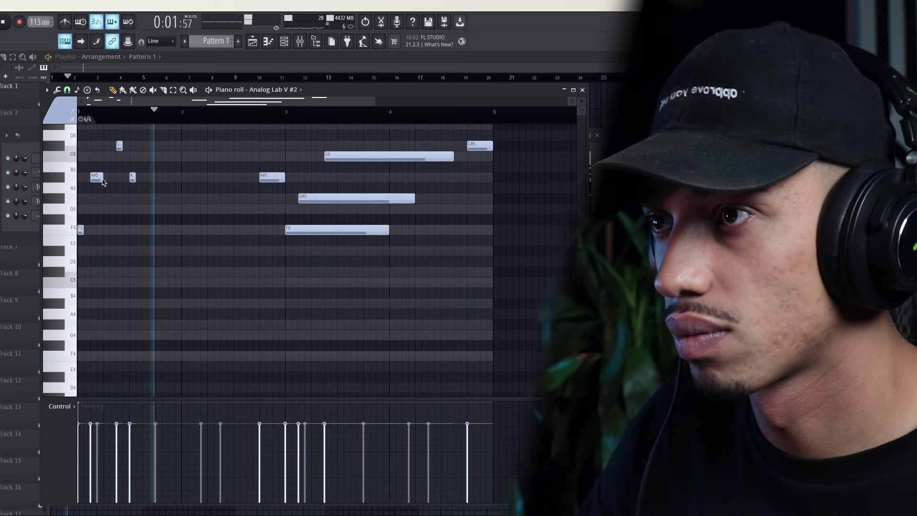
Step: Shorten the first A#5 to one step and add one-step A#5 notes at steps 5 and 11 of bar 1
left_click_drag(103, 179, 96, 179)
key("space")
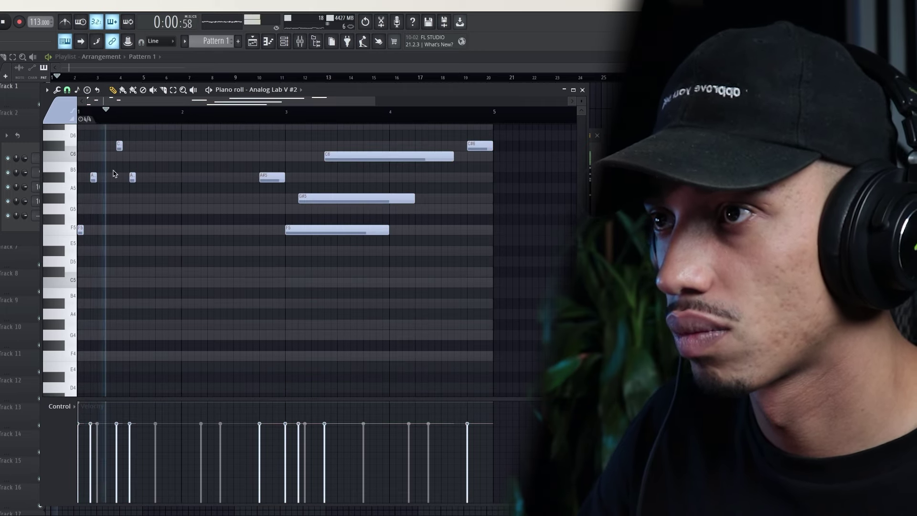
mouse_move(120, 149)
left_mouse_down()
mouse_move(108, 152)
mouse_move(121, 152)
left_mouse_up()
left_click(106, 176)
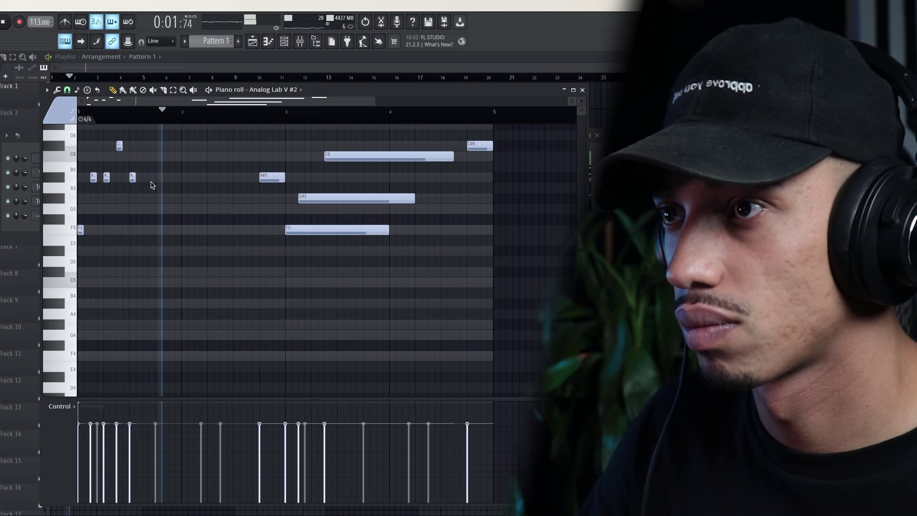
right_click(146, 199)
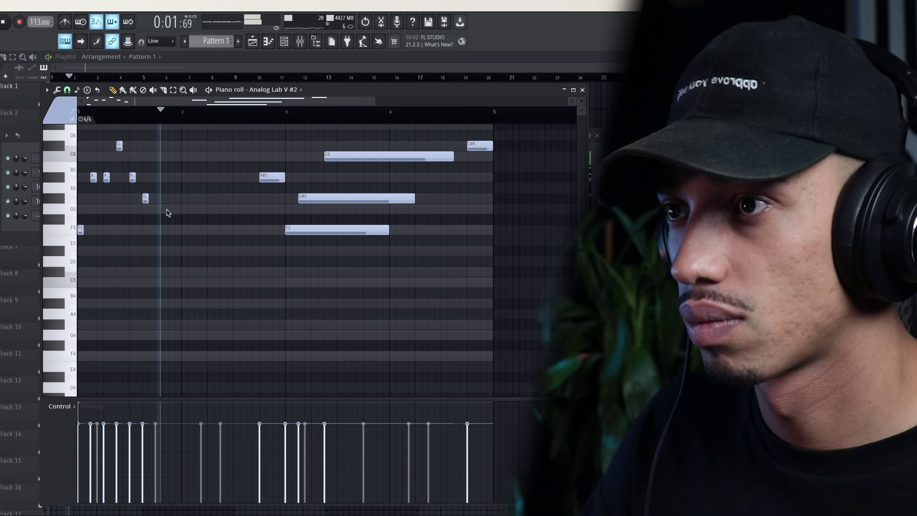
left_click(144, 176)
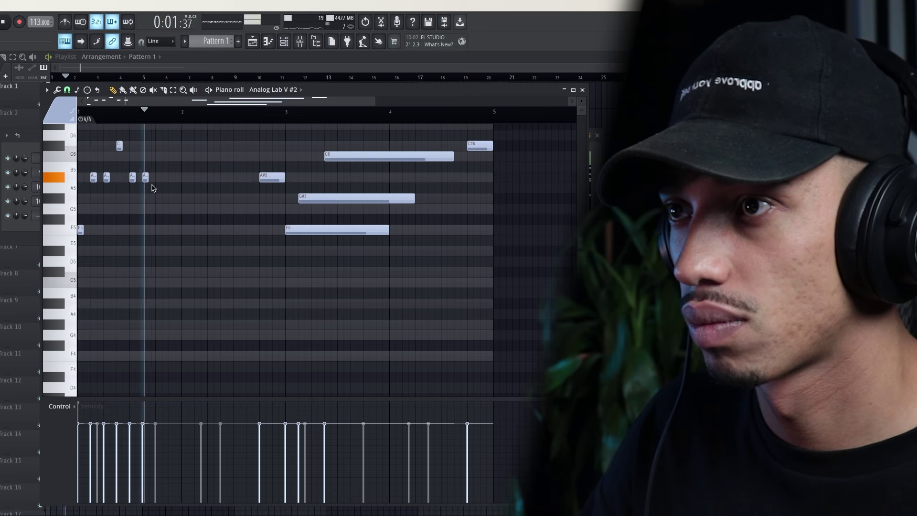
Step: Shorten the A#5 at step 13 of bar 2 to one step and add a one-step G#5 at step 15
left_click_drag(284, 180, 262, 185)
left_click(268, 188)
right_click(270, 190)
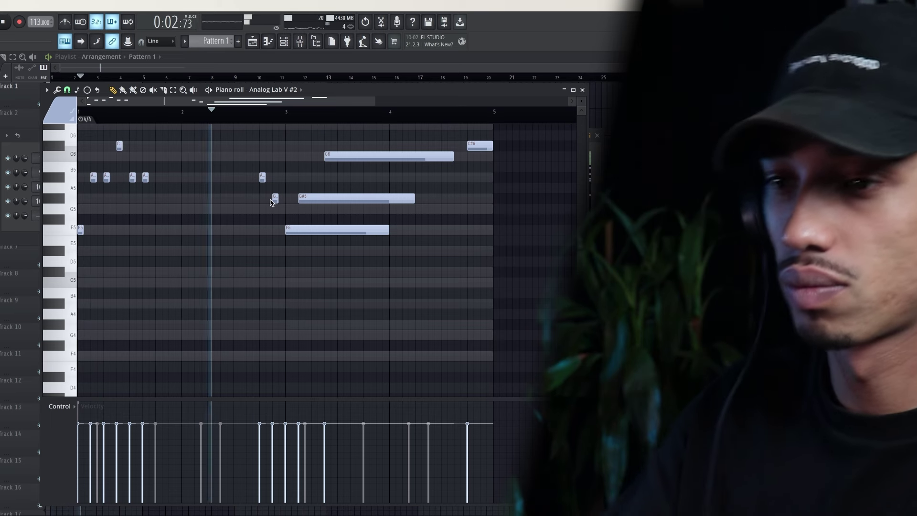
left_click(272, 201)
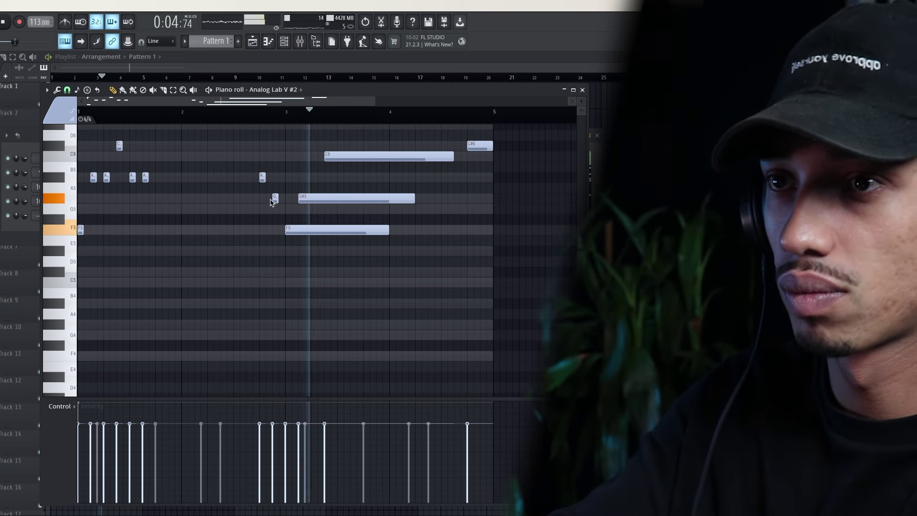
Step: Delete the long notes in bars 3 and 4, duplicate the bars 1–2 melody into them, and play it back
key("space")
right_click(367, 230)
right_click(381, 198)
right_click(407, 157)
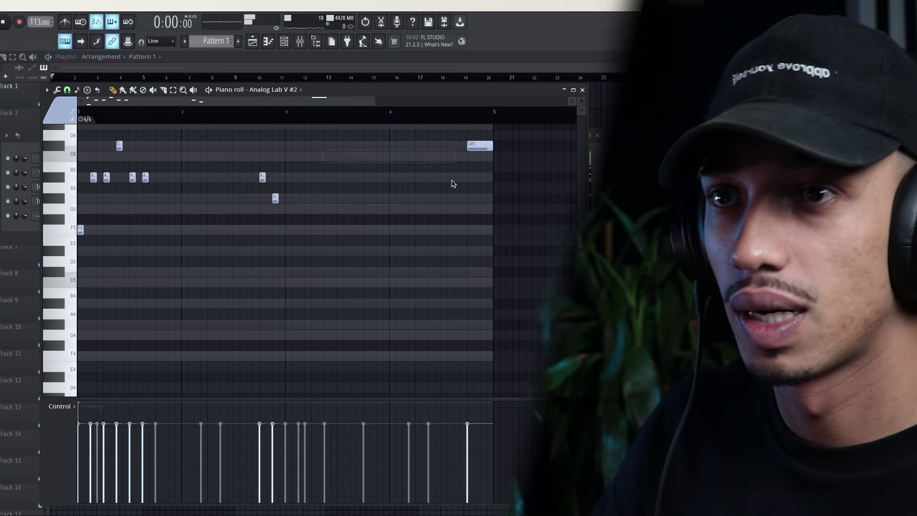
left_click_drag(289, 116, 79, 117)
key("ctrl+b")
key("space")
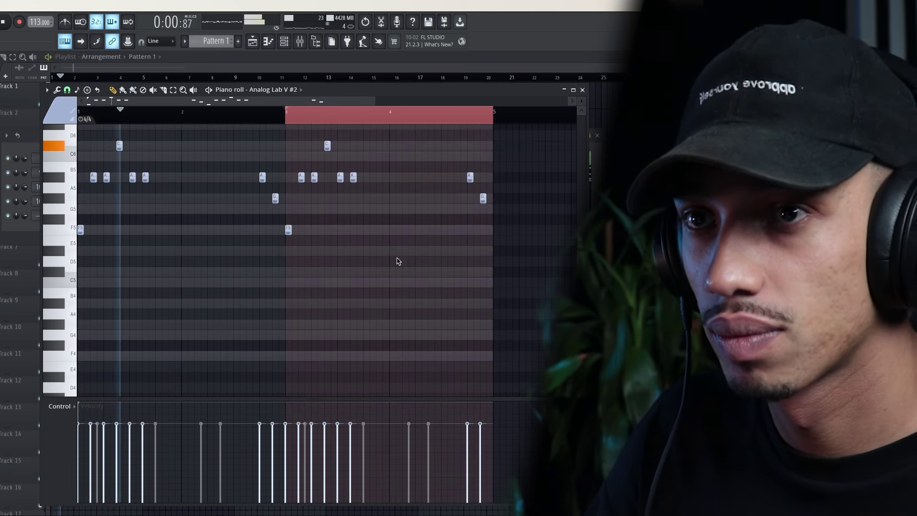
Step: Review the Strawberry Flutes instrument and effect controls of Analog Lab V #2 during playback and close the plugin
key("F7")
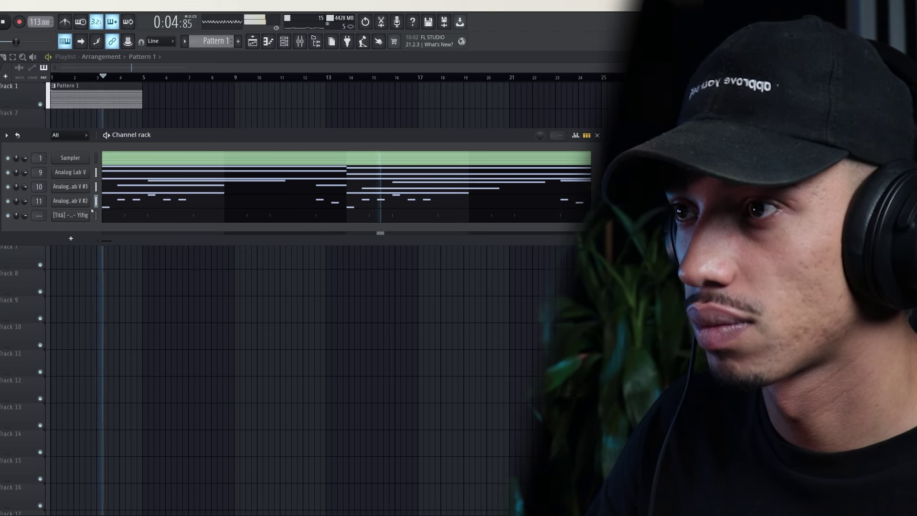
left_click(66, 206)
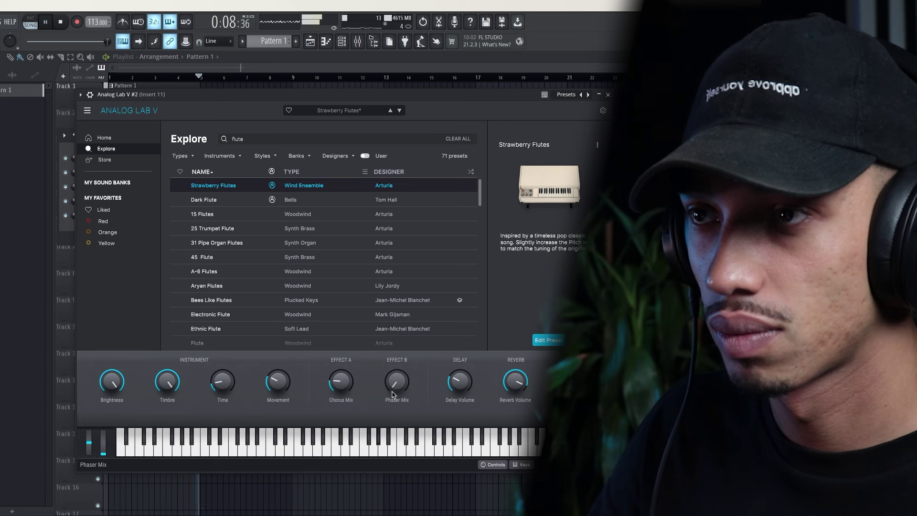
left_click(608, 95)
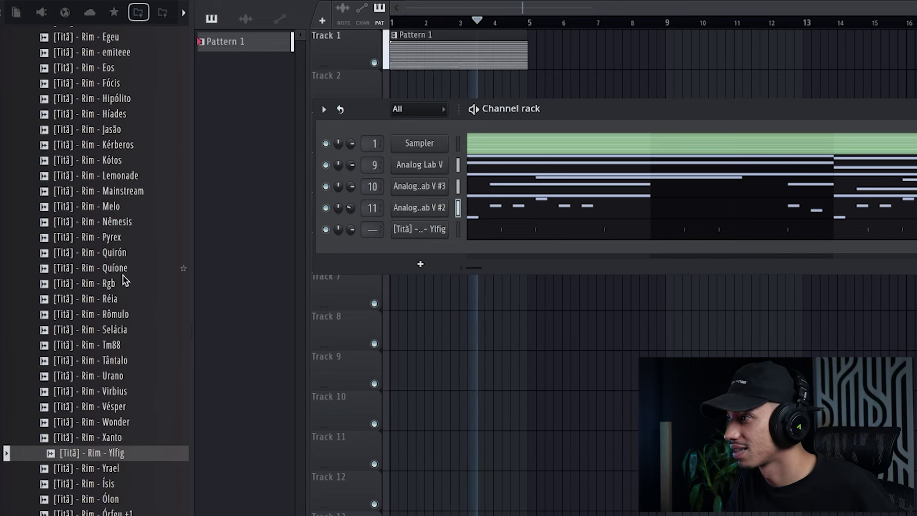
Step: Stop playback, collapse the Titã Drums folder, and open the 808 folder of the Ouro - Funk Drum Kit (Emite Beats) in the Funk library
key("space")
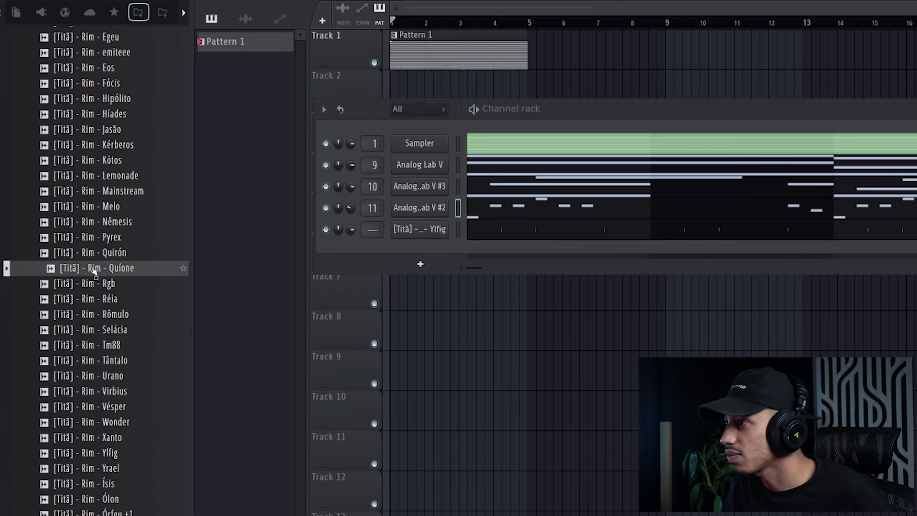
scroll(93, 268, "up", 7)
left_click(61, 206)
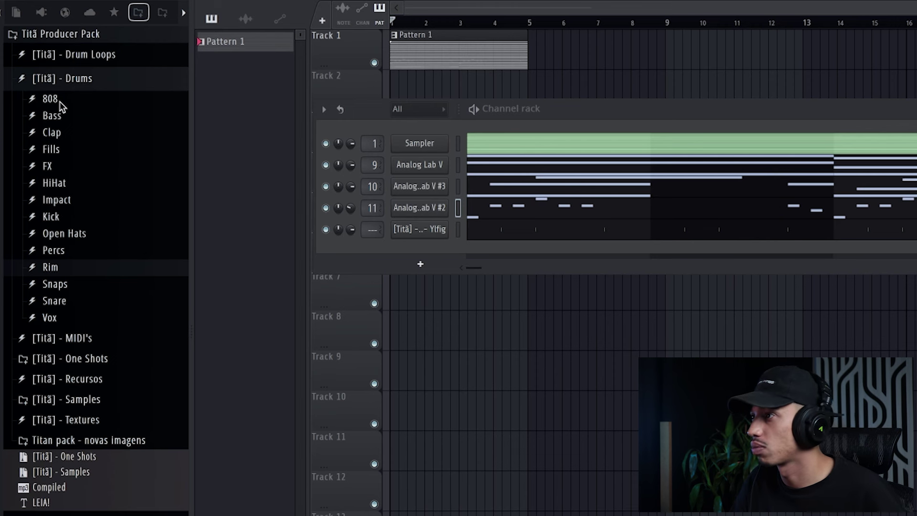
left_click(81, 85)
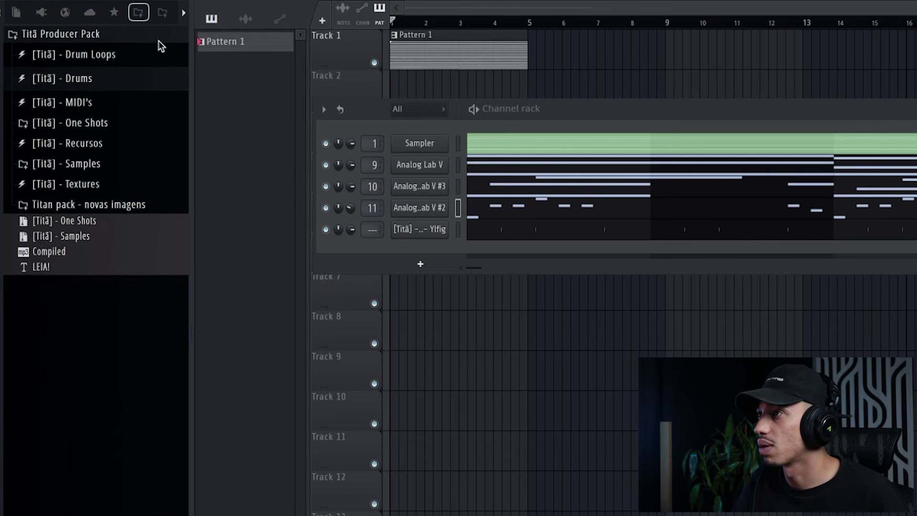
left_click(161, 15)
left_click(182, 13)
left_click(164, 16)
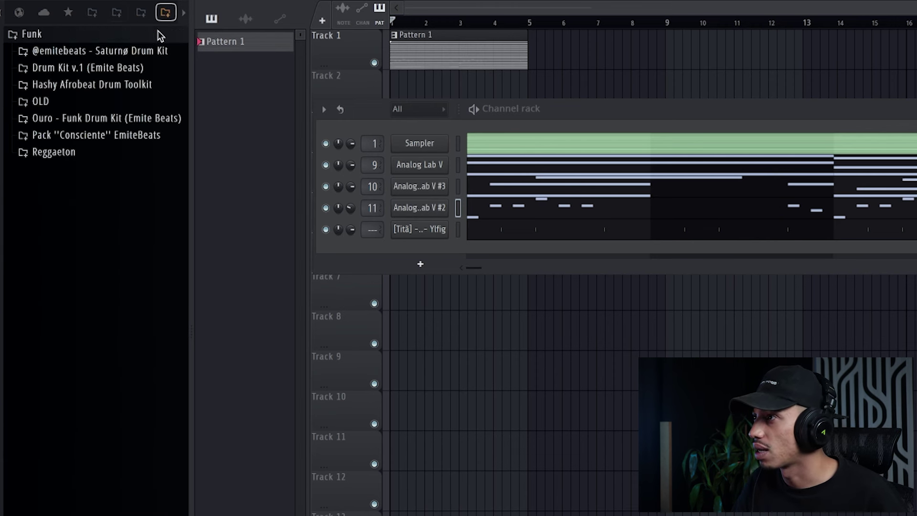
left_click(128, 119)
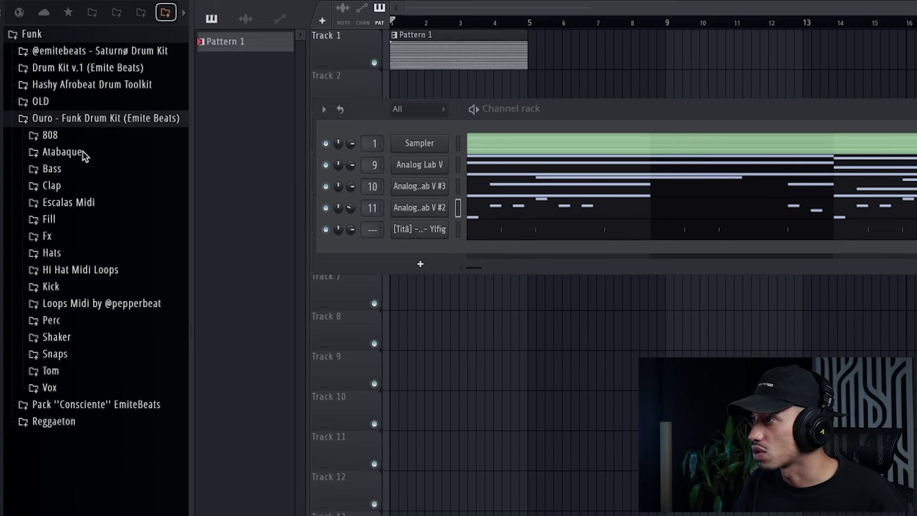
left_click(64, 137)
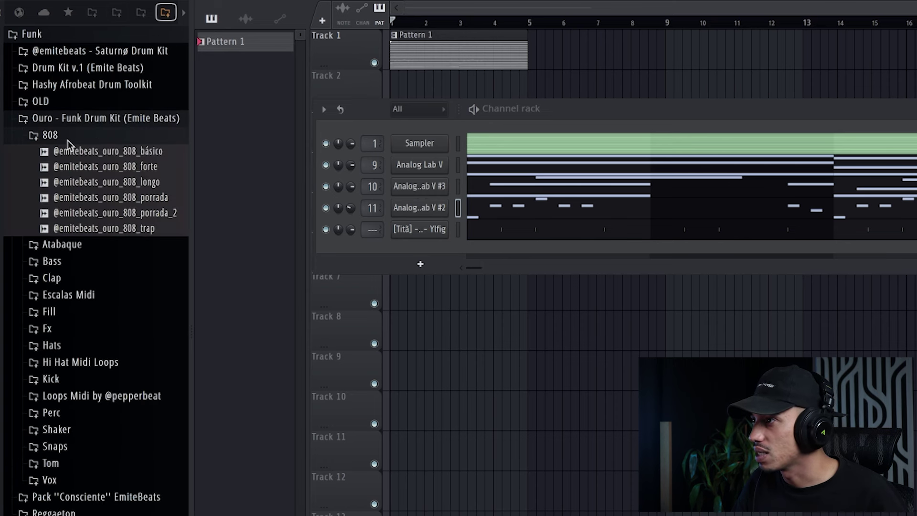
Step: Audition the básico, longo, porrada, porrada_2 and trap 808 samples of the Ouro kit
left_click(131, 153)
left_click(135, 184)
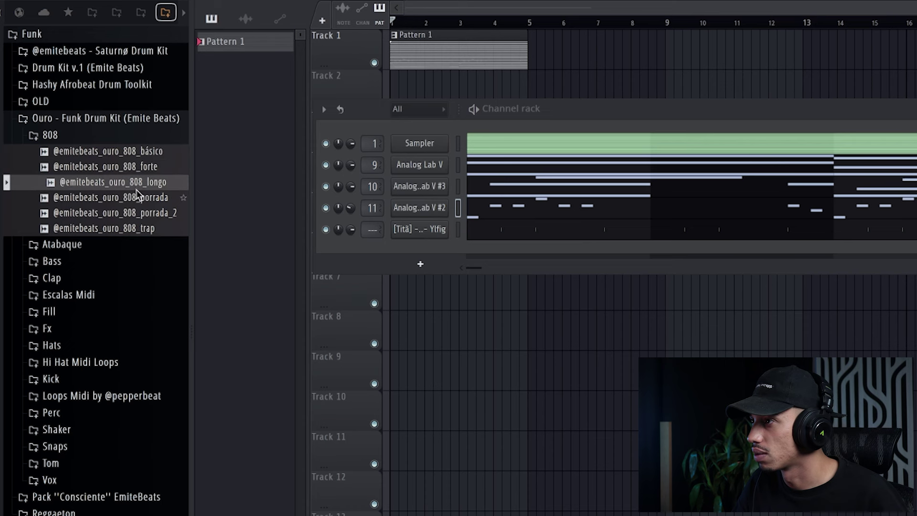
left_click(138, 196)
left_click(140, 213)
left_click(140, 228)
left_click(145, 198)
left_click(138, 214)
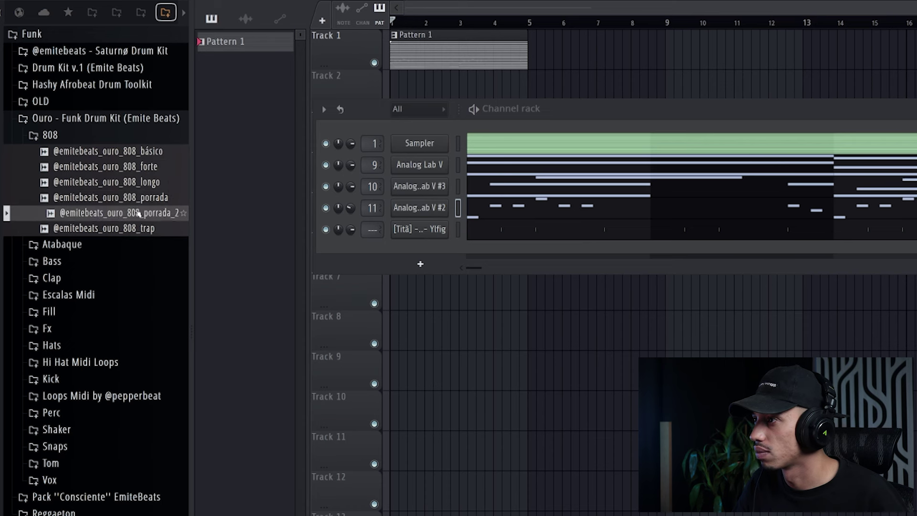
key("space")
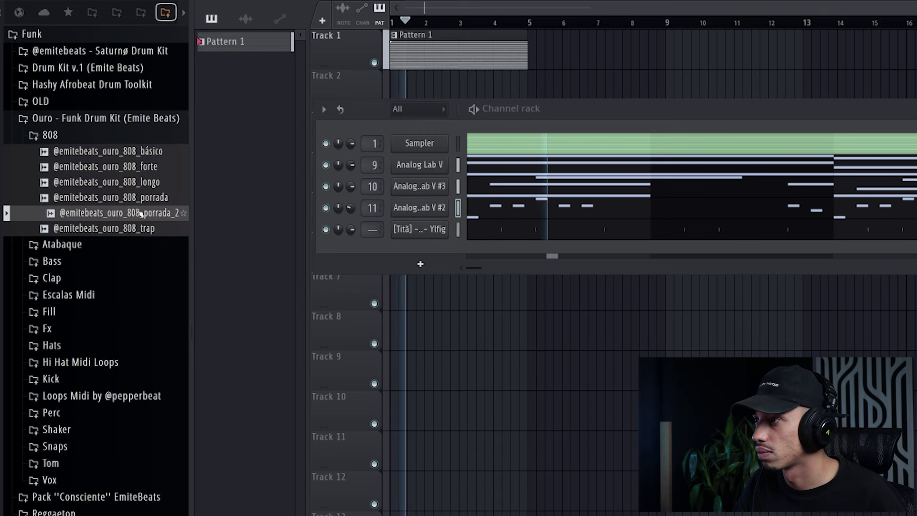
left_click(138, 167)
left_click(137, 182)
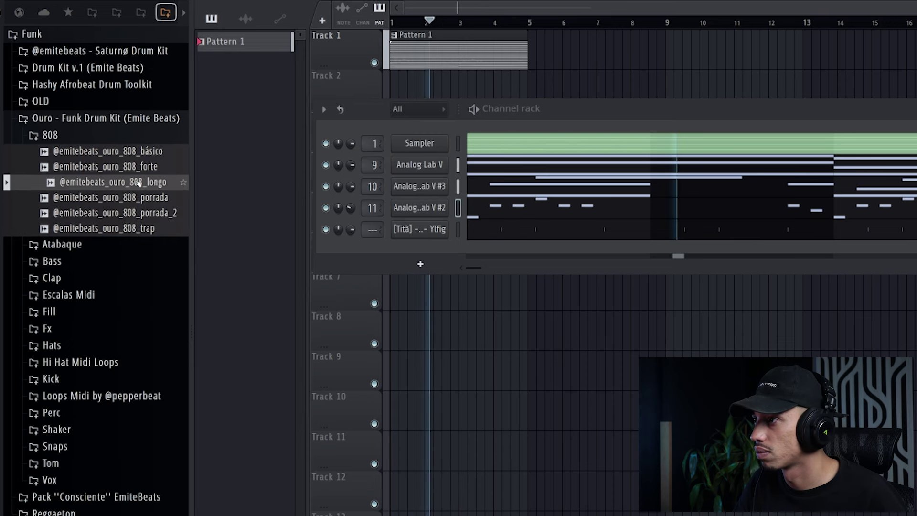
left_click(142, 152)
left_click(140, 214)
left_click_drag(140, 214, 398, 234)
left_click_drag(452, 249, 453, 256)
key("space")
right_click(428, 250)
left_click(423, 250)
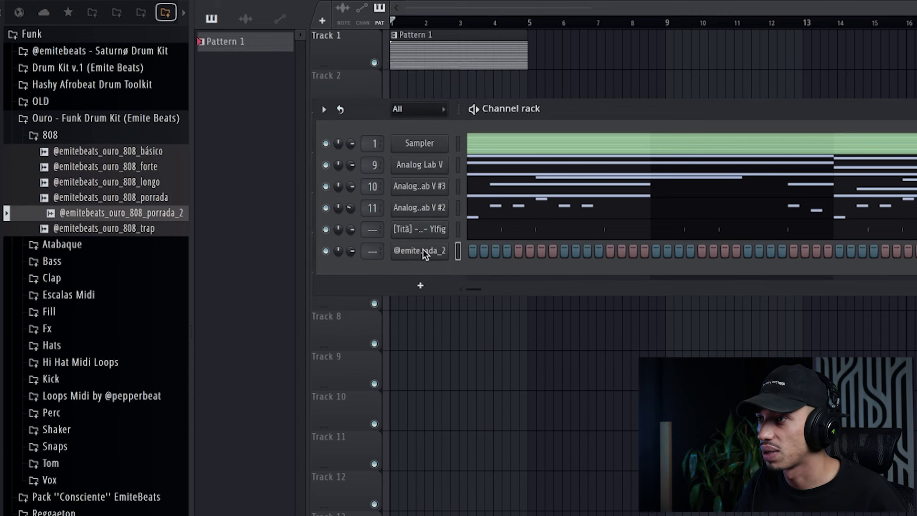
left_click(423, 251)
left_click(247, 51)
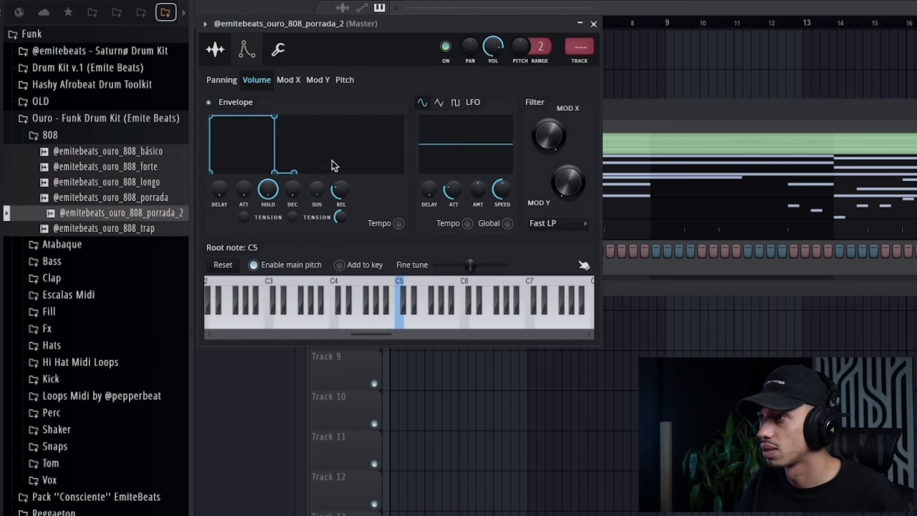
Step: Open the porrada_2 808 channel's piano roll and place a one-bar F5 note at bar 1
left_click(279, 50)
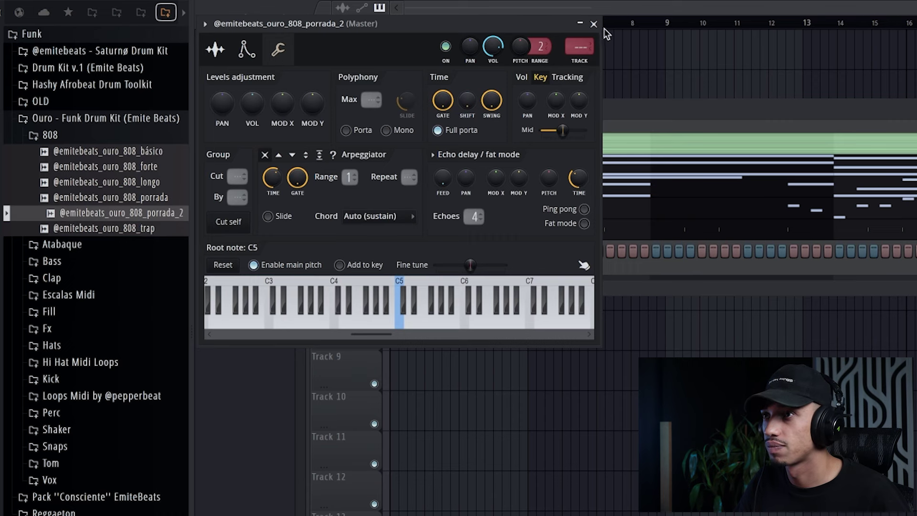
left_click(594, 24)
right_click(453, 242)
left_click(473, 250)
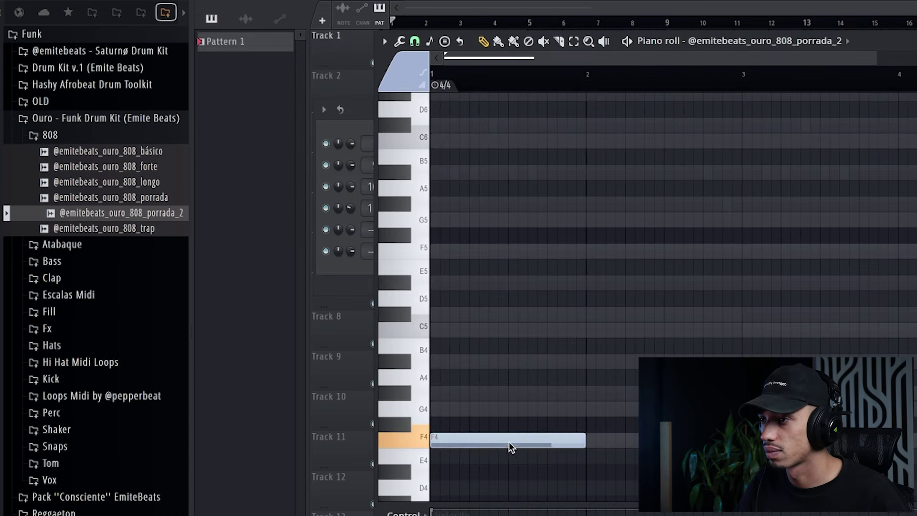
left_click_drag(514, 443, 456, 248)
mouse_move(587, 256)
left_mouse_down()
mouse_move(555, 262)
mouse_move(604, 262)
mouse_move(587, 266)
left_mouse_up()
Step: Place a one-bar C#5 note at bar 3 and play the 808 line back
left_click(744, 316)
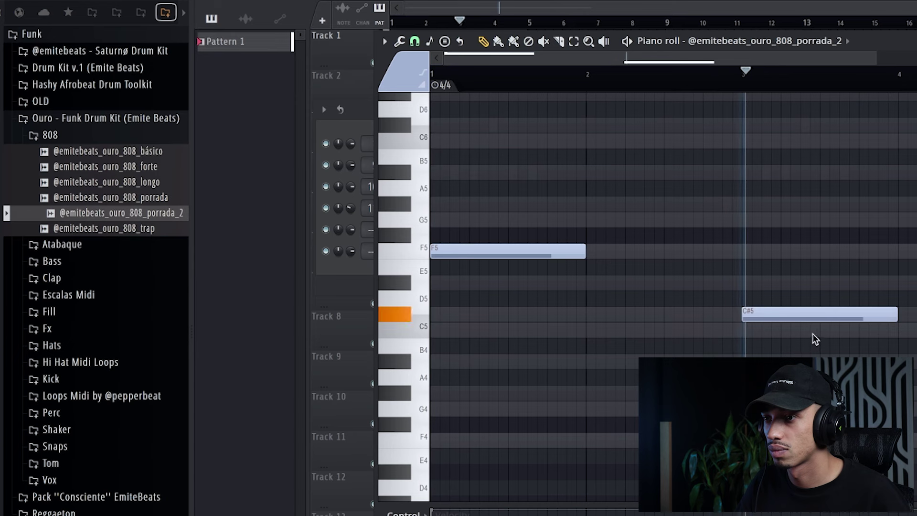
right_click(825, 318)
key("space")
left_click(754, 286)
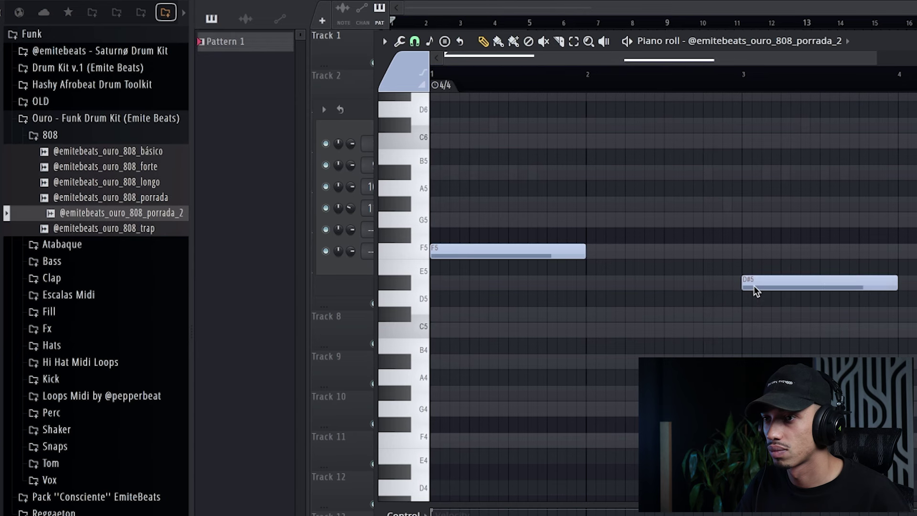
left_click_drag(755, 289, 750, 314)
key("space")
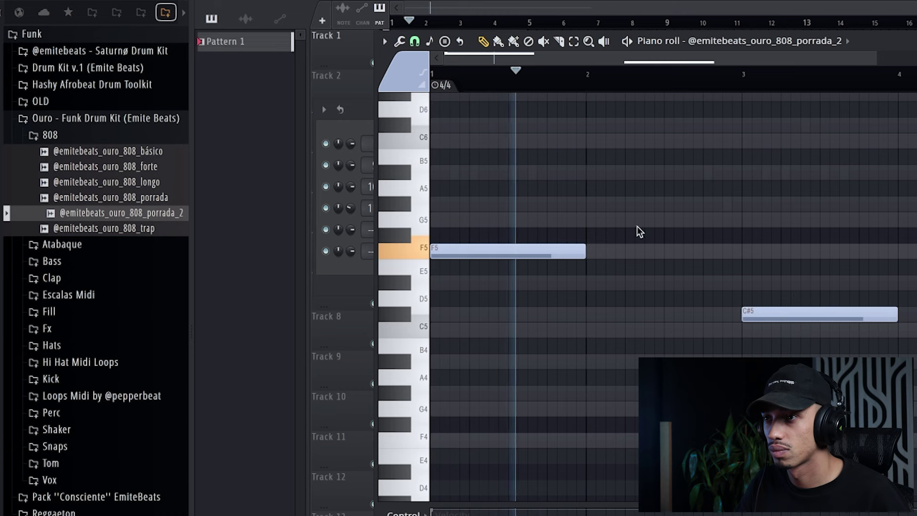
Step: Add a one-beat A#5 note ending where the C#5 note at bar 3 begins, and play the line
left_click(707, 176)
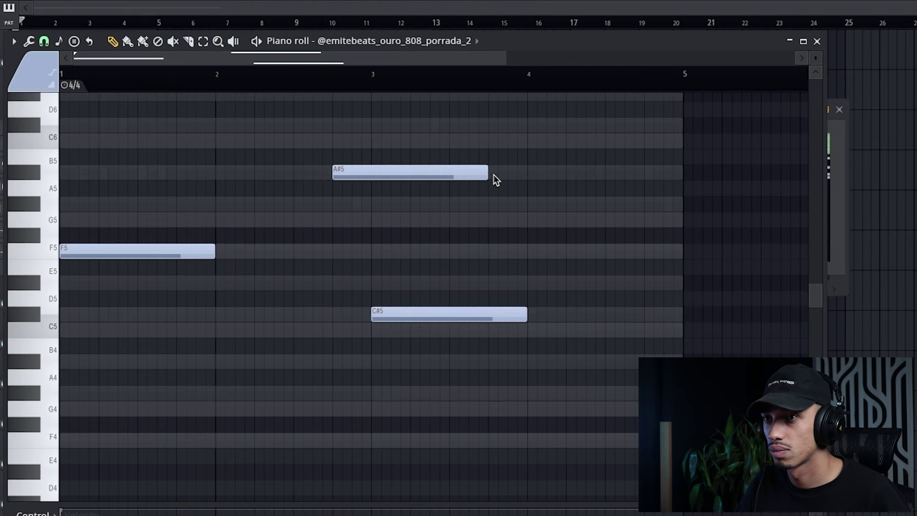
left_click_drag(495, 179, 372, 194)
key("space")
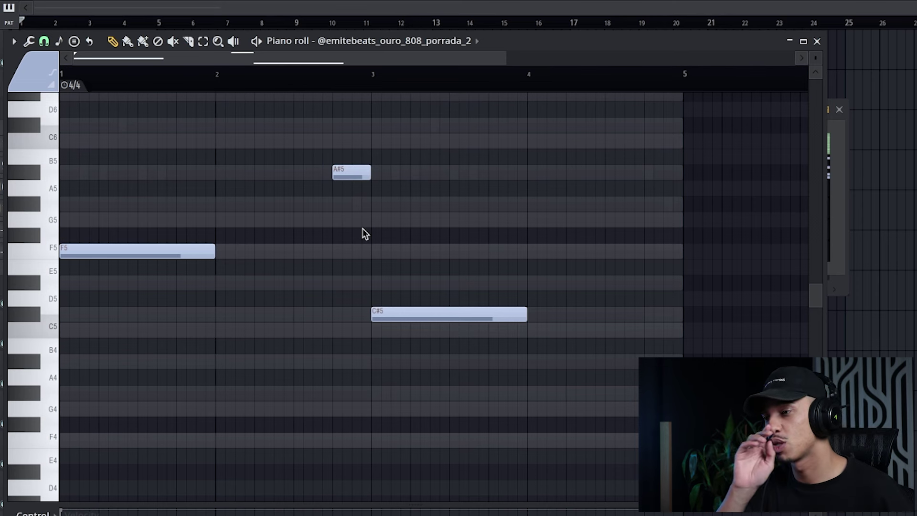
key("space")
Step: Select all three 808 notes, raise their velocity, and clear the selection
left_click_drag(574, 400, 159, 133)
scroll(229, 311, "up", 4)
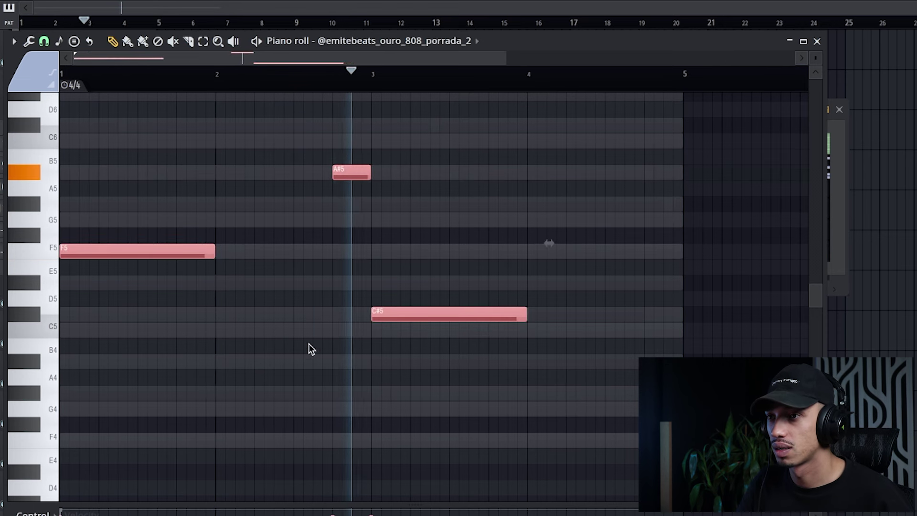
left_click(564, 353, "ctrl")
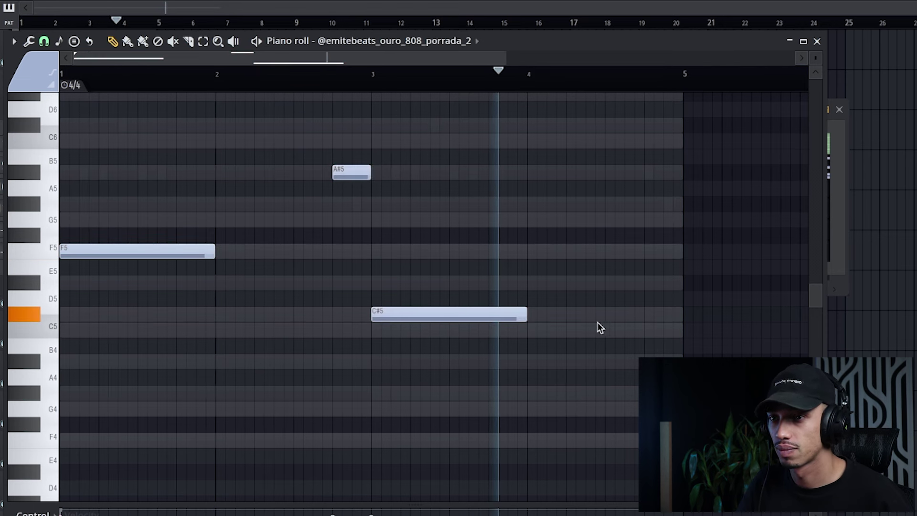
Step: Add a one-beat C5 note on beat 3 and a one-beat A#4 note on beat 4 of bar 4
left_click(609, 331)
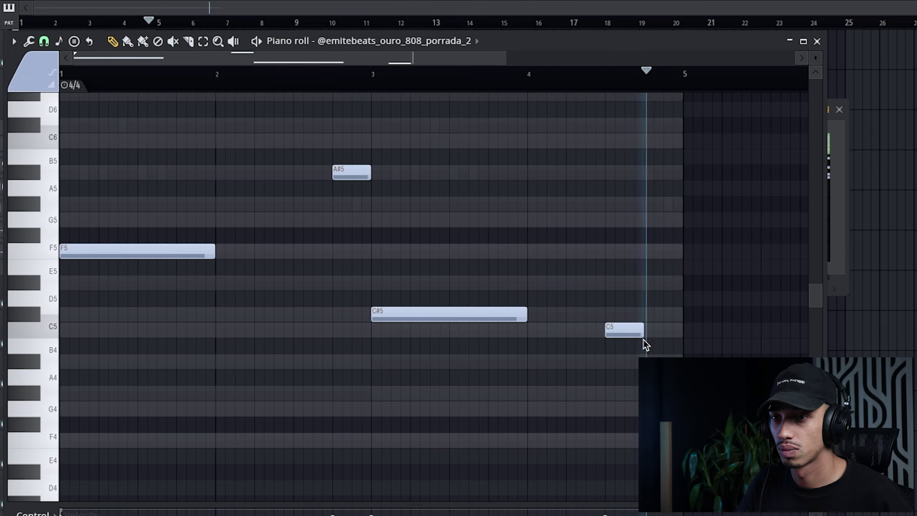
left_click_drag(641, 336, 650, 337)
left_click(649, 361)
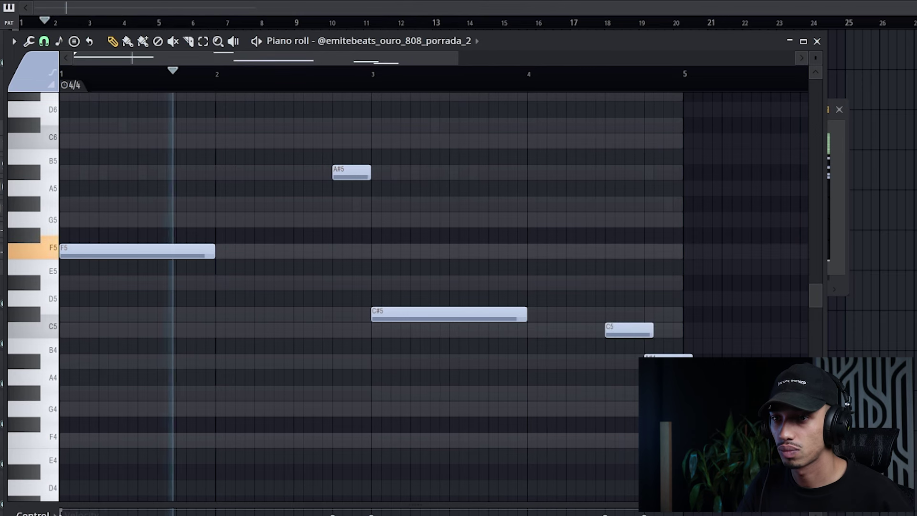
left_click_drag(691, 363, 681, 363)
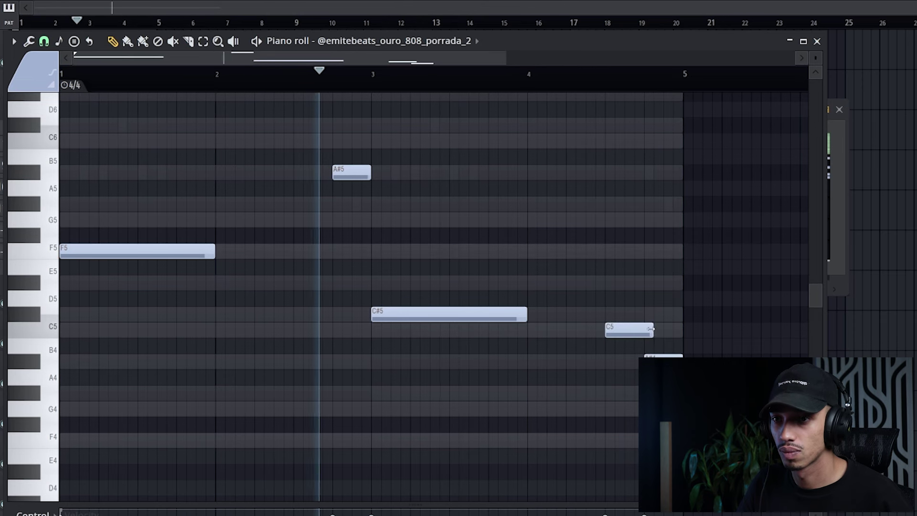
left_click_drag(651, 328, 642, 329)
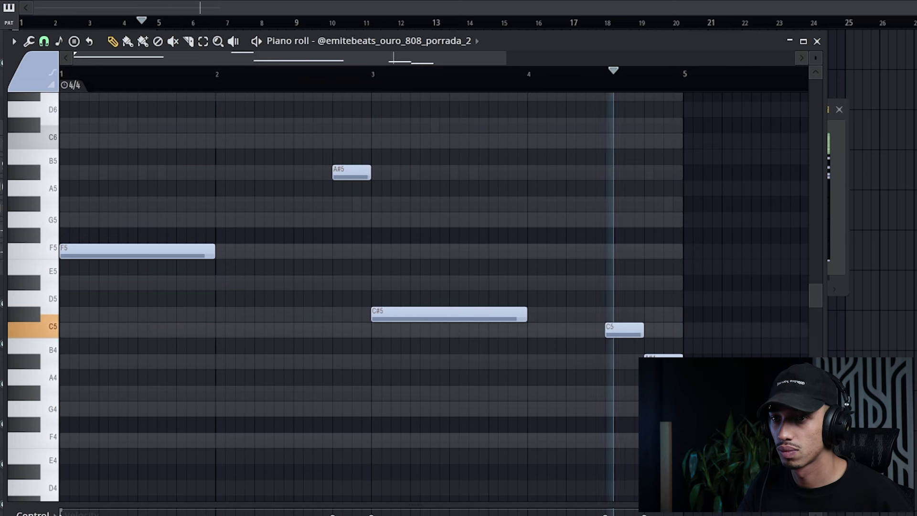
Step: Move the last note of bar 4 to C#5 and the opening note of bar 1 to G5
left_click_drag(674, 363, 674, 283)
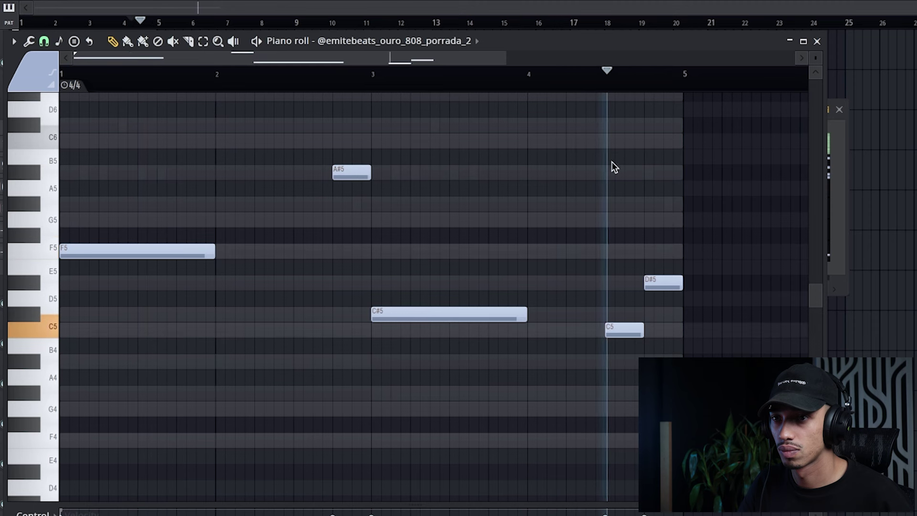
left_click_drag(661, 283, 666, 321)
left_click_drag(95, 250, 80, 213)
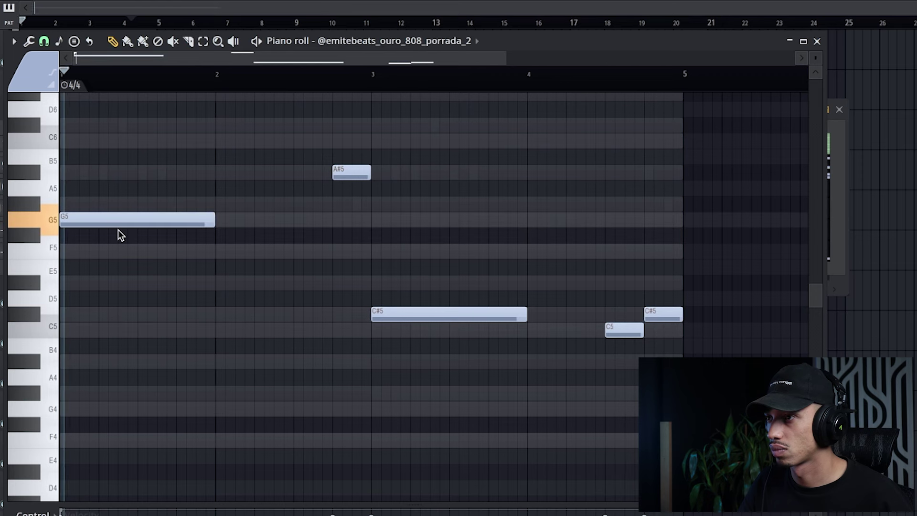
Step: Transpose all 808 notes up one octave, play them back, and clear the selection
key("ctrl+a")
key("space")
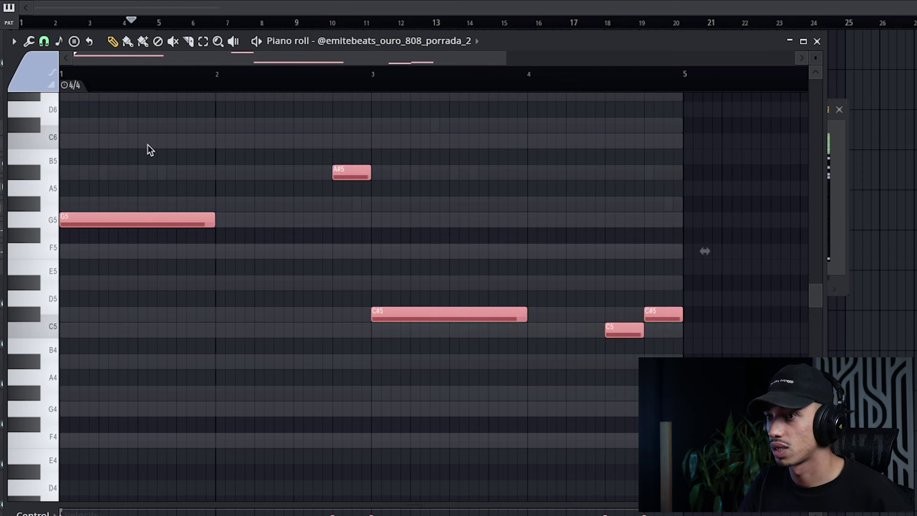
key("ctrl+Up")
key("space")
key("space")
key("space")
key("ctrl+d")
scroll(347, 214, "up", 3)
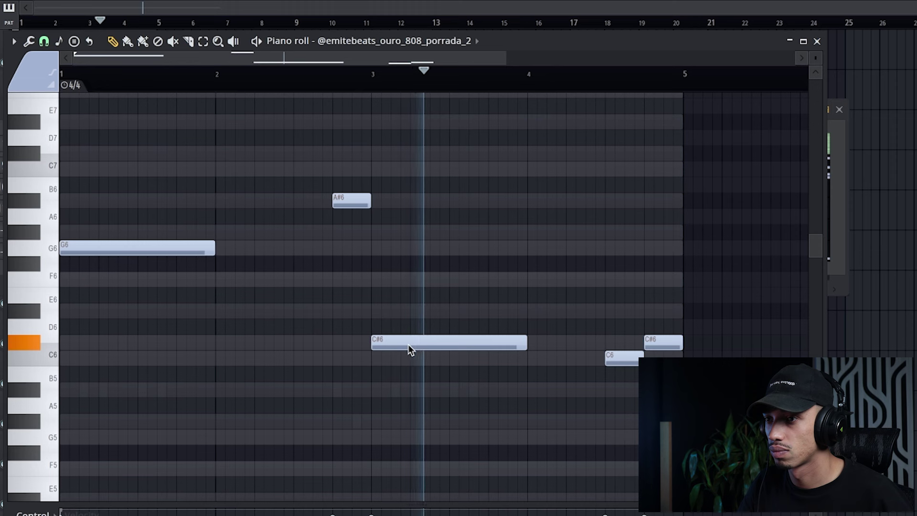
Step: Move the long bar 3 note to F6 and the last note of bar 4 to D#6
left_click_drag(409, 345, 407, 311)
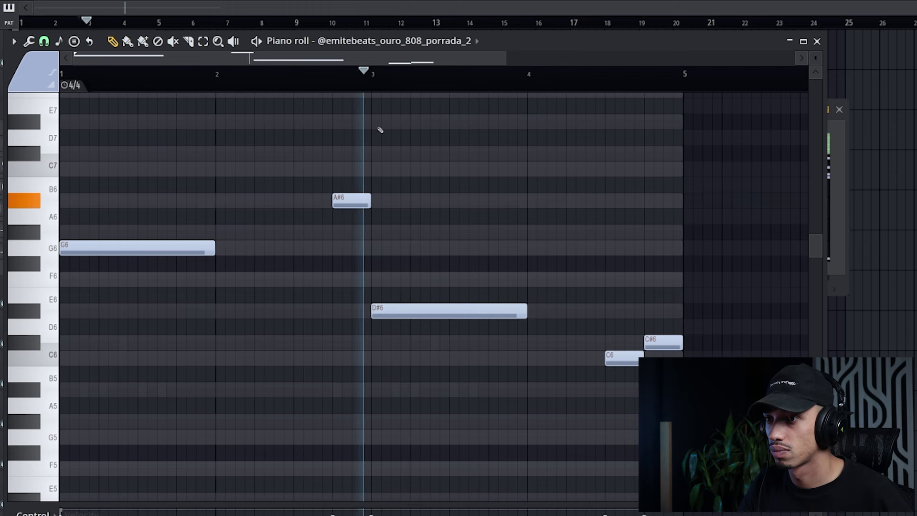
left_click_drag(395, 319, 406, 289)
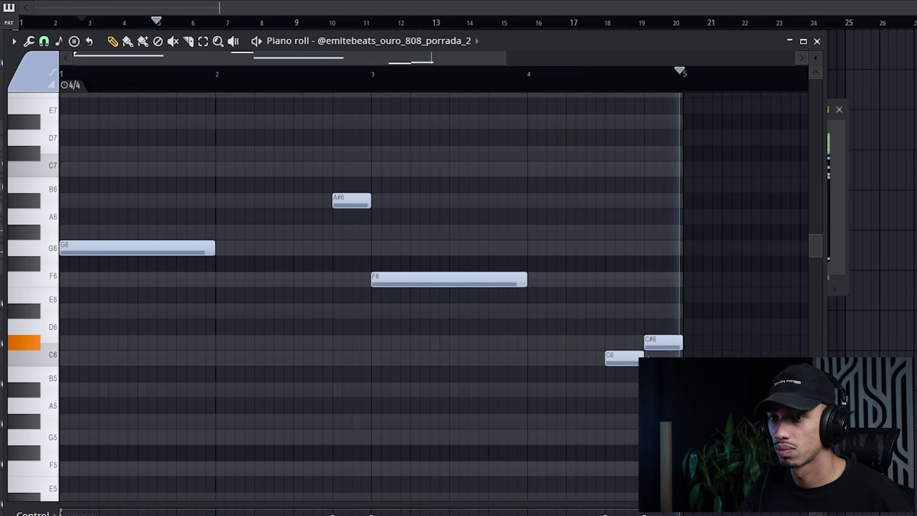
left_click_drag(661, 343, 664, 311)
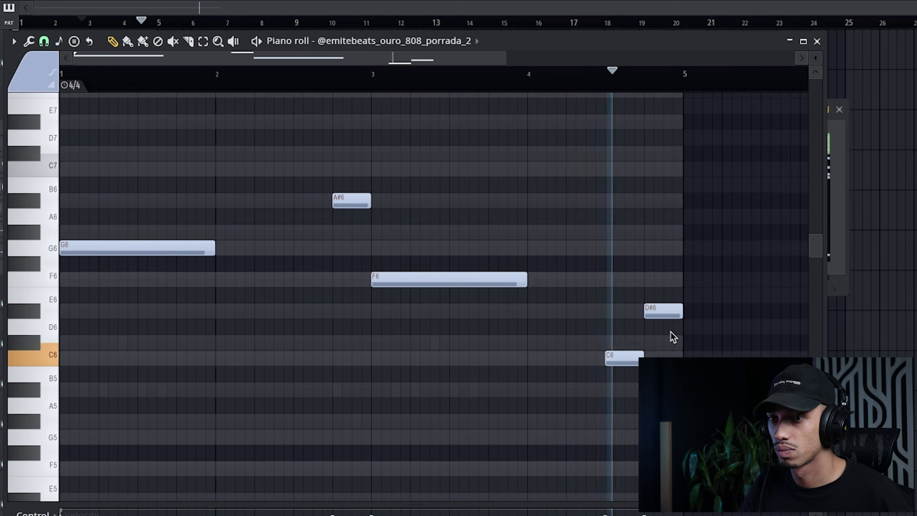
Step: Select all 808 notes, transpose them down one octave, and play the line back
left_click_drag(720, 335, 535, 412)
left_click_drag(447, 300, 172, 159)
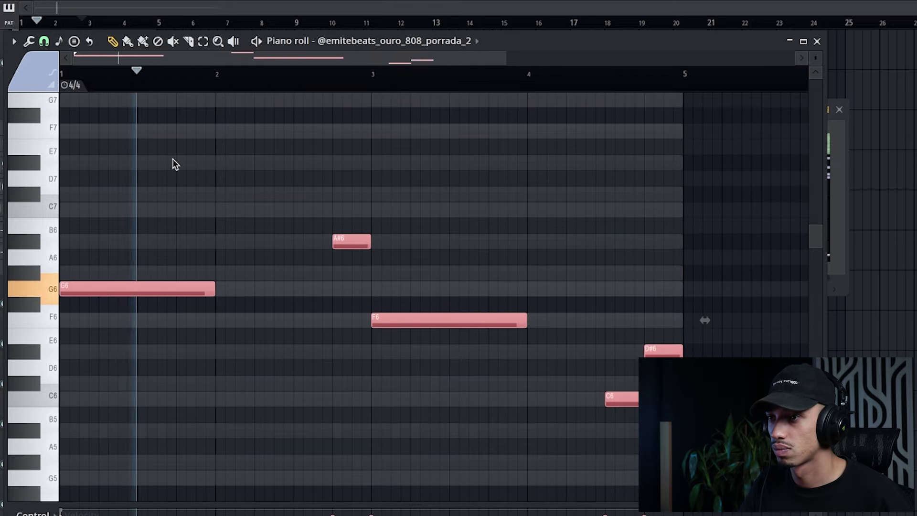
scroll(182, 160, "down", 1)
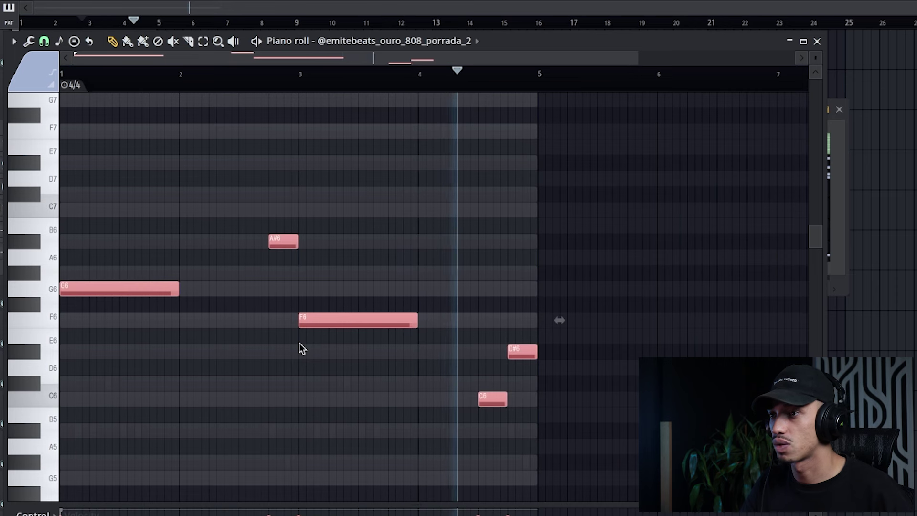
scroll(300, 344, "down", 3)
key("ctrl+Down")
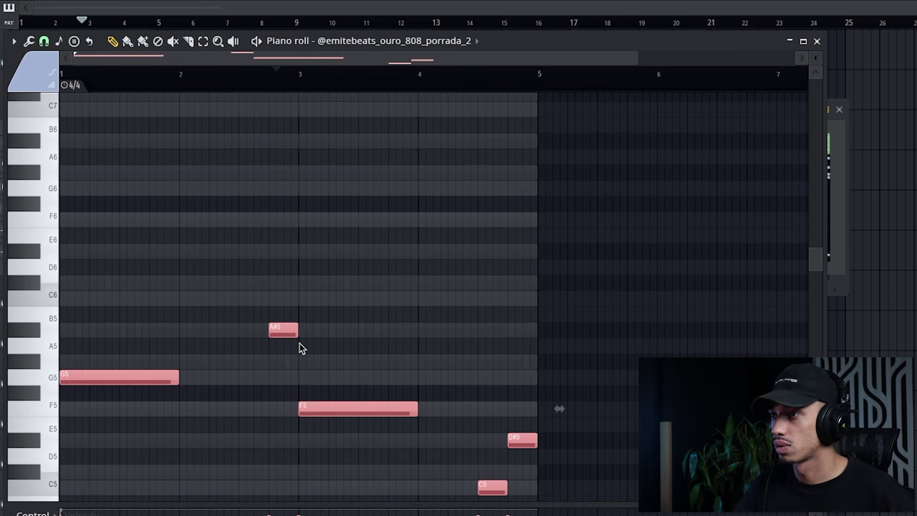
key("space")
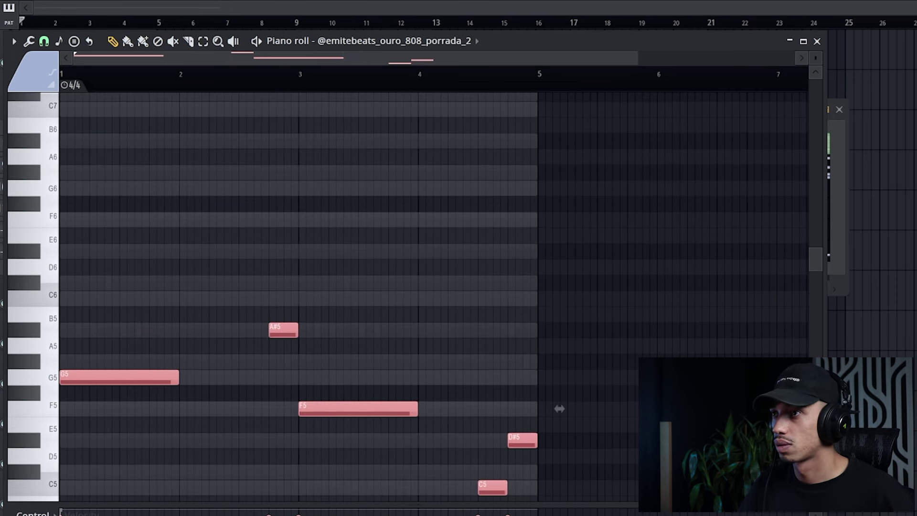
key("space")
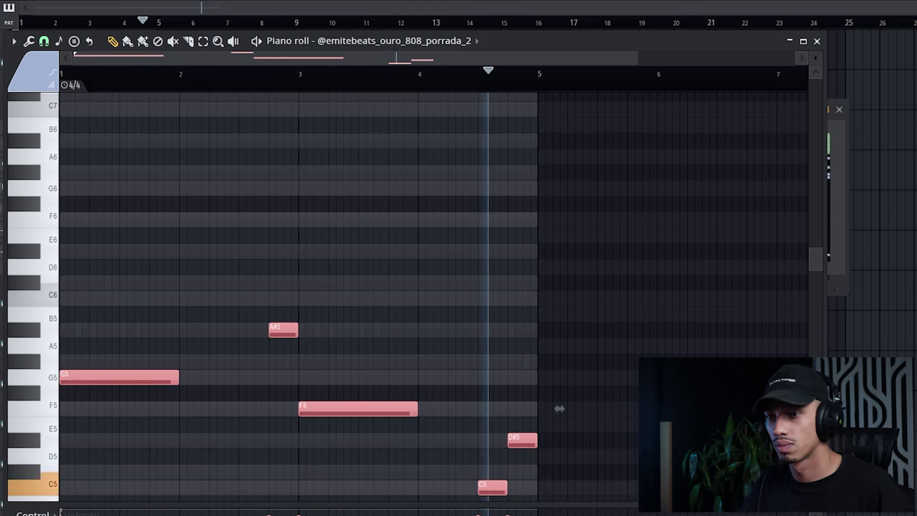
Step: Clear the note selection, stop playback, and move the piano roll window aside to uncover the channel rack
left_click(151, 246, "ctrl")
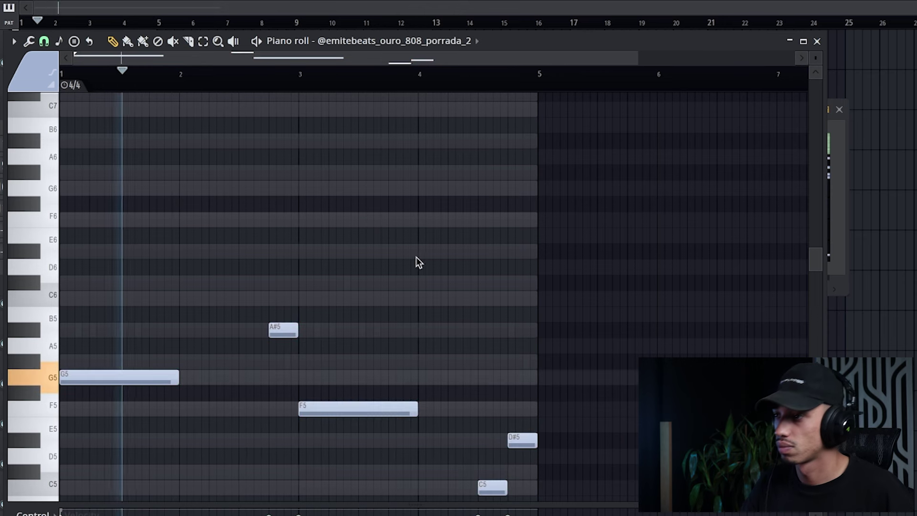
key("space")
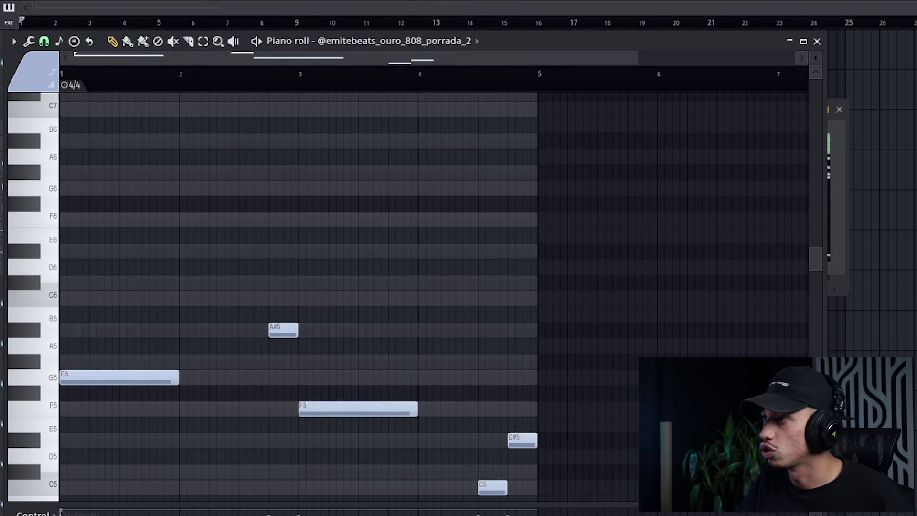
left_click_drag(589, 41, 902, 46)
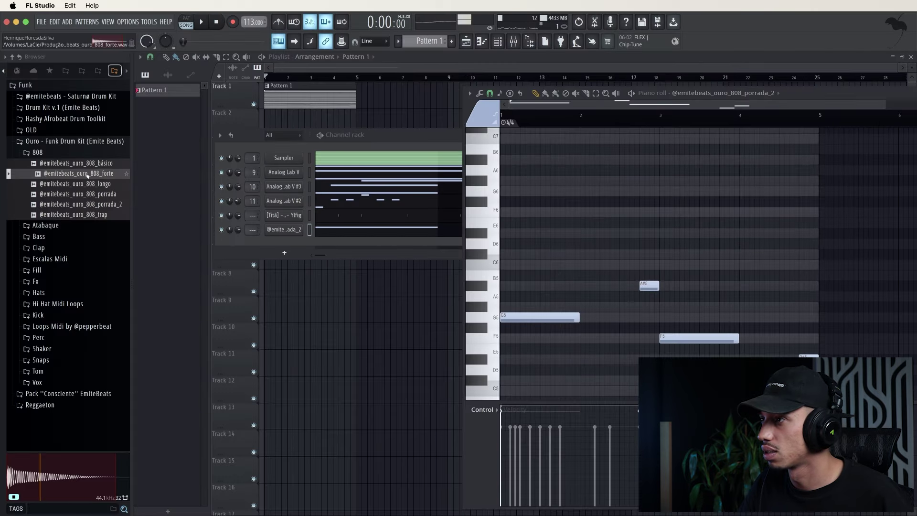
Step: Try the 808 básico and 808 forte samples on the 808 channel, playing the pattern with them
left_click_drag(78, 163, 293, 233)
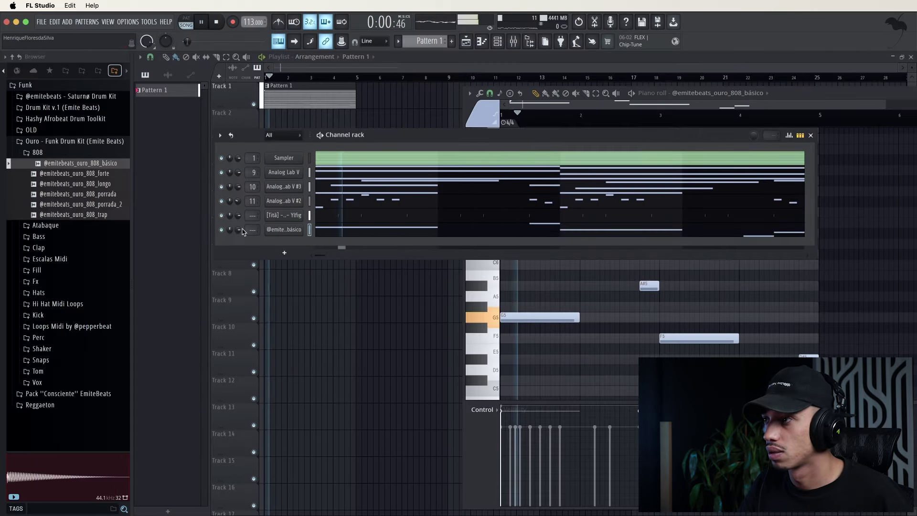
left_click(98, 185)
left_click_drag(275, 230, 275, 230)
left_click_drag(78, 173, 282, 233)
key("space")
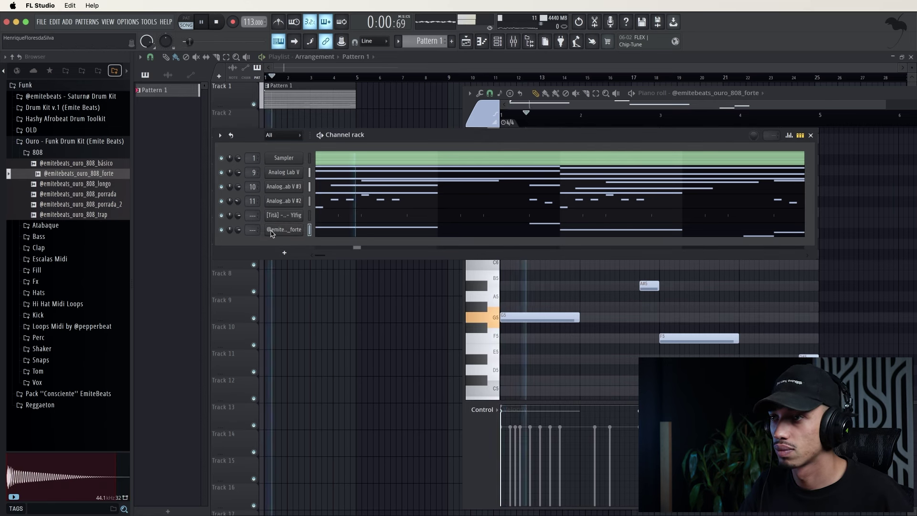
key("space")
left_click(100, 205)
left_click(100, 195)
left_click(99, 206)
left_click_drag(100, 206, 286, 231)
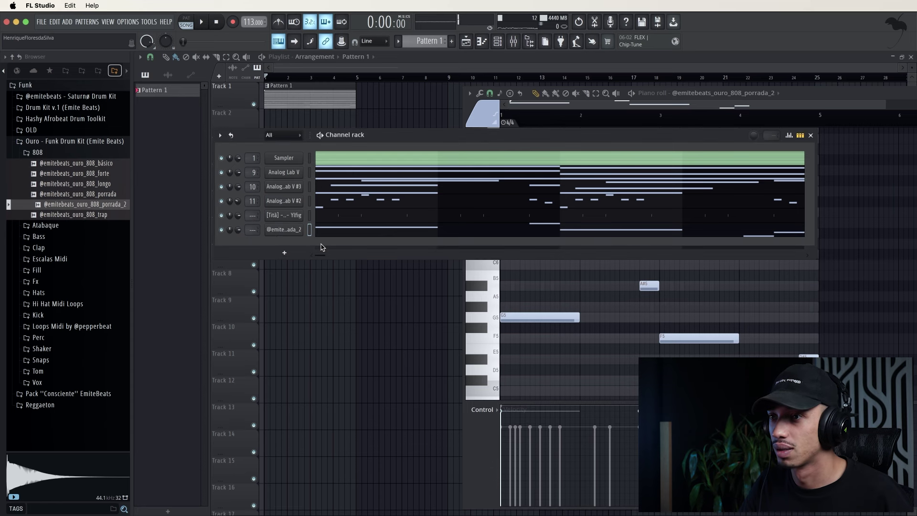
key("space")
key("space")
left_click(40, 152)
left_click(40, 152)
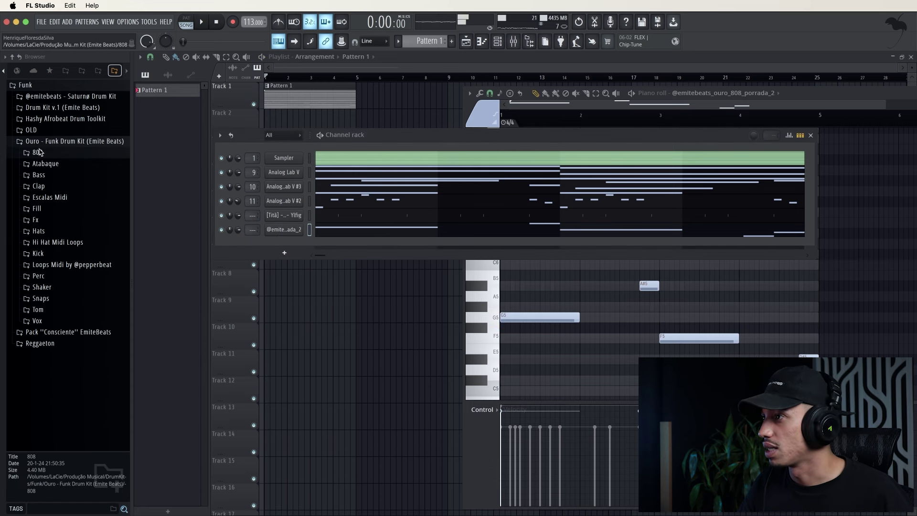
left_click(38, 253)
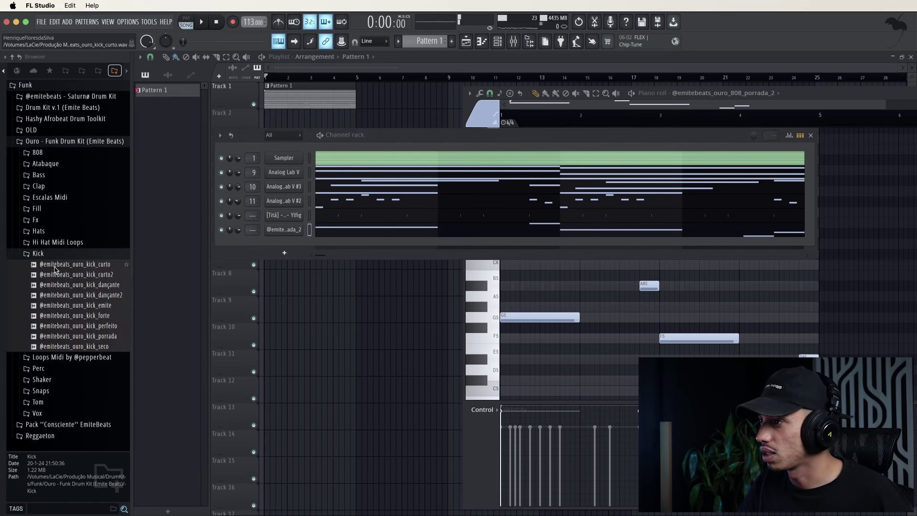
left_click(70, 276)
left_click(76, 266)
left_click(79, 296)
left_click(81, 307)
left_click(82, 316)
left_click(82, 325)
left_click_drag(83, 336, 321, 251)
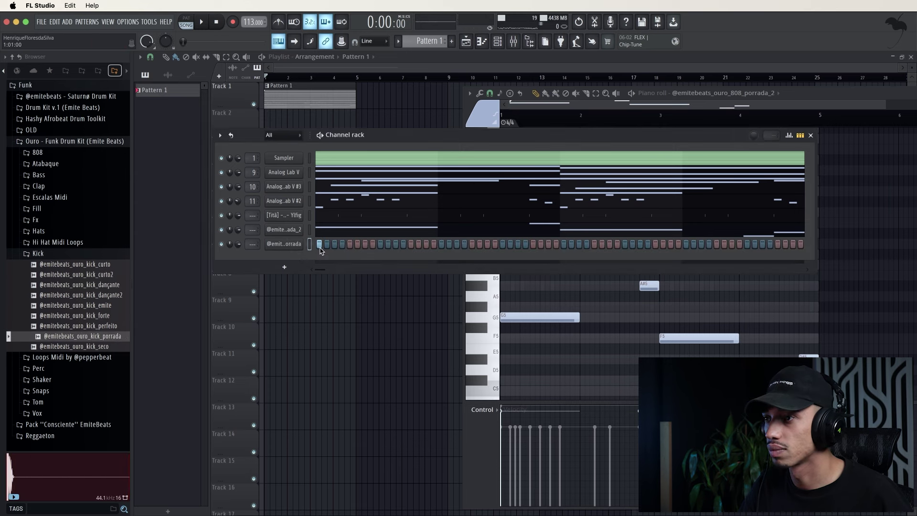
Step: Program kick hits on steps 1, 11, 27, 33, 43 and 57 of the kick channel, checking them with playback
left_click(396, 244)
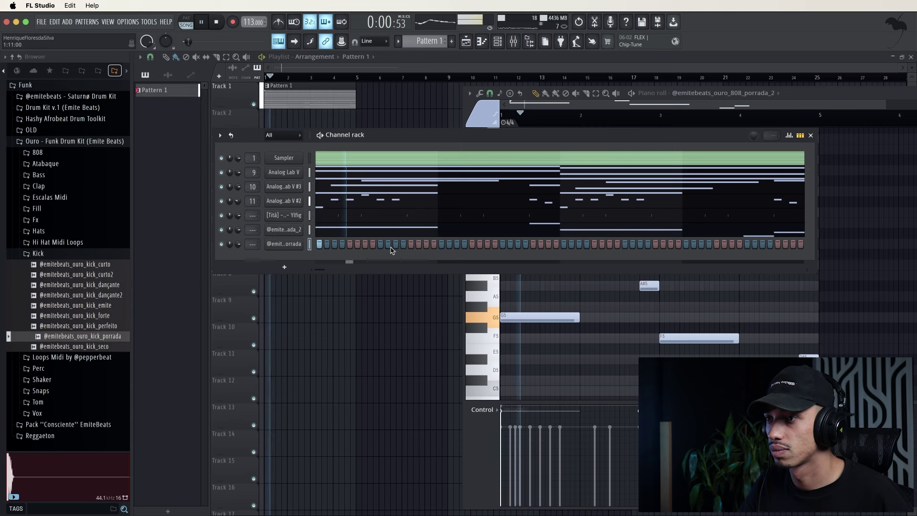
left_click(519, 244)
key("space")
left_click(284, 244)
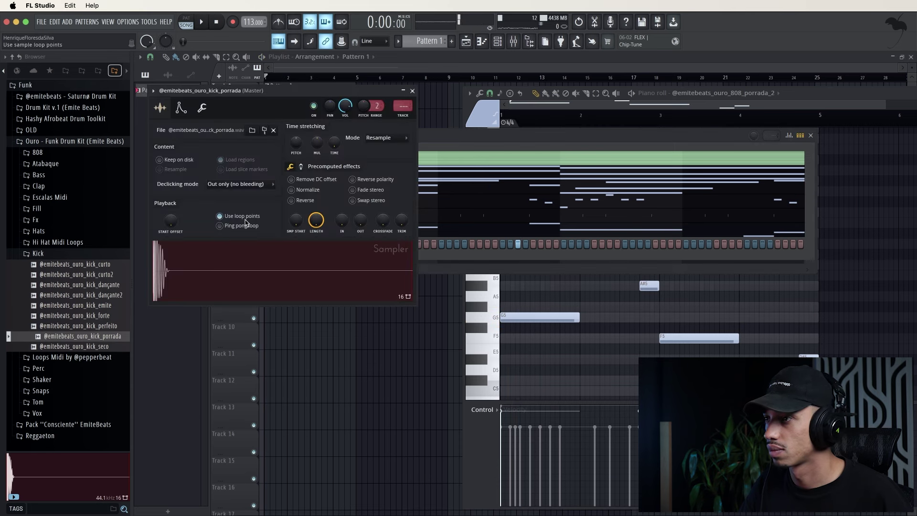
left_click(412, 90)
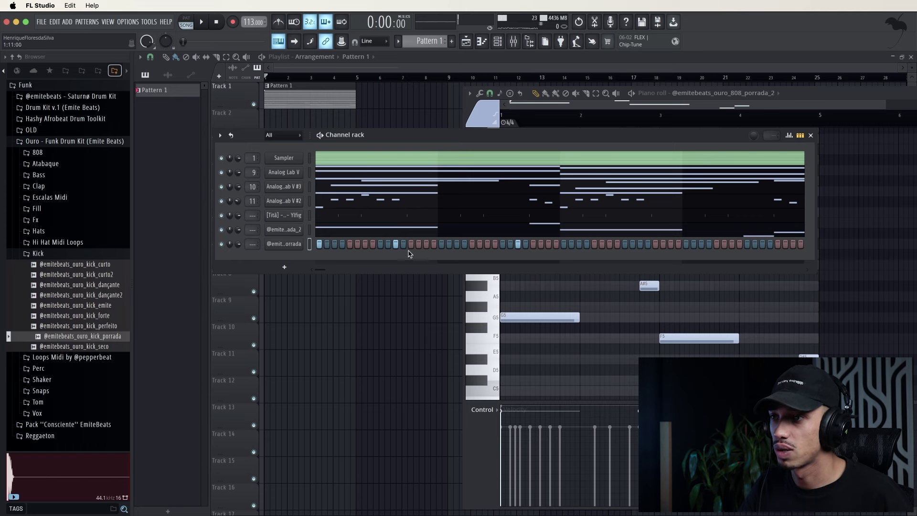
key("space")
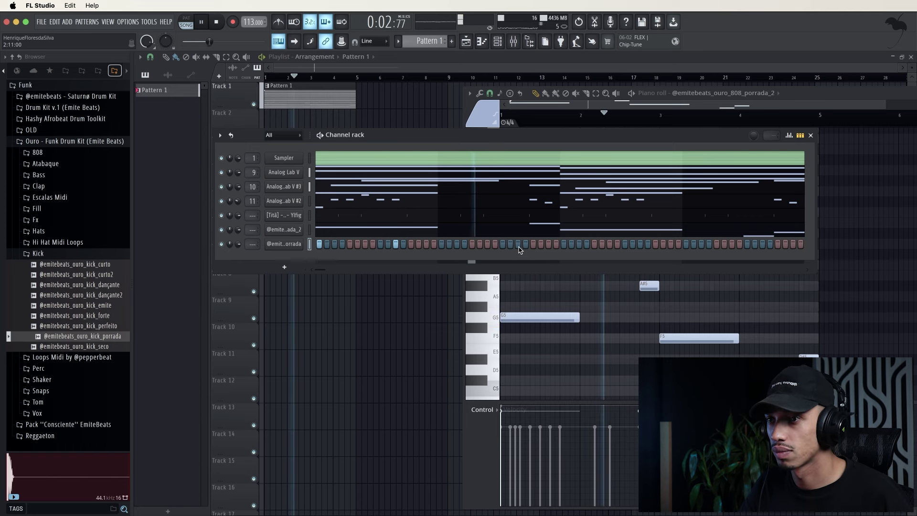
left_click(548, 244)
key("space")
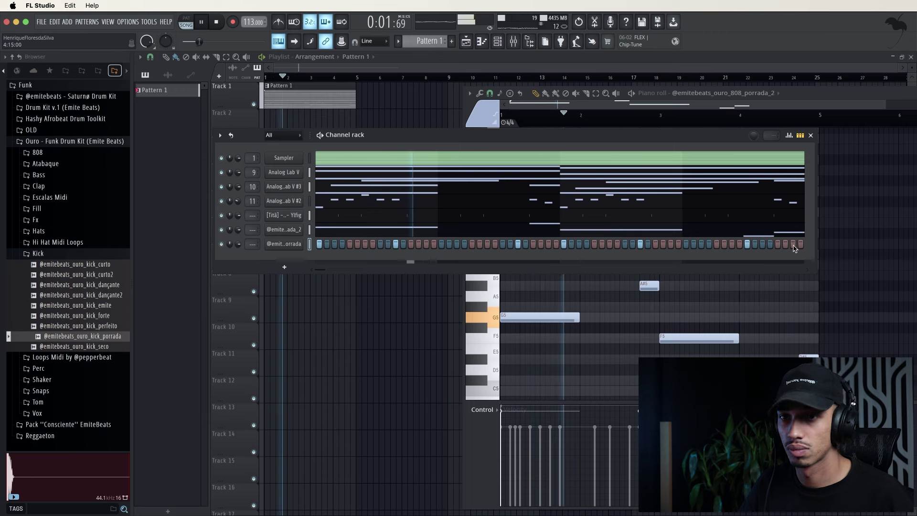
key("space")
Step: Open the kick channel in the piano roll, duplicate all its notes into bars 5 to 8, and close the piano roll
right_click(269, 246)
left_click(313, 245)
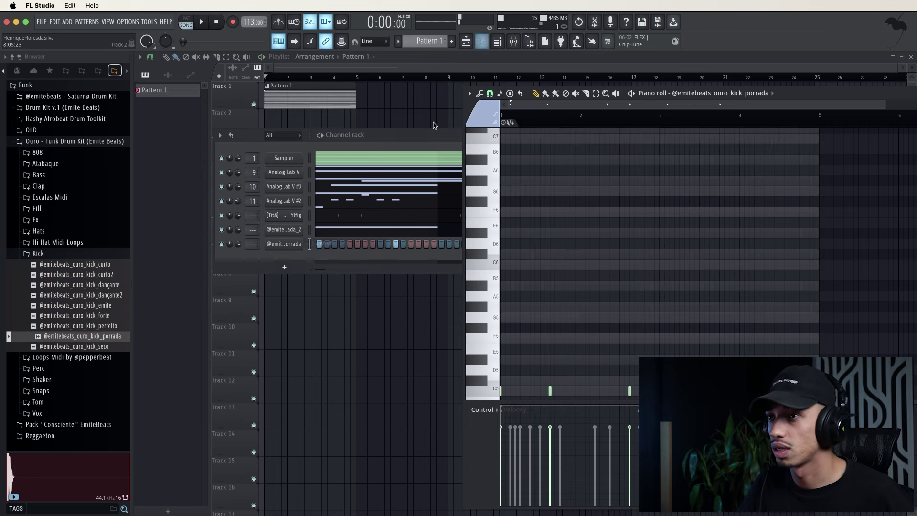
key("ctrl+a")
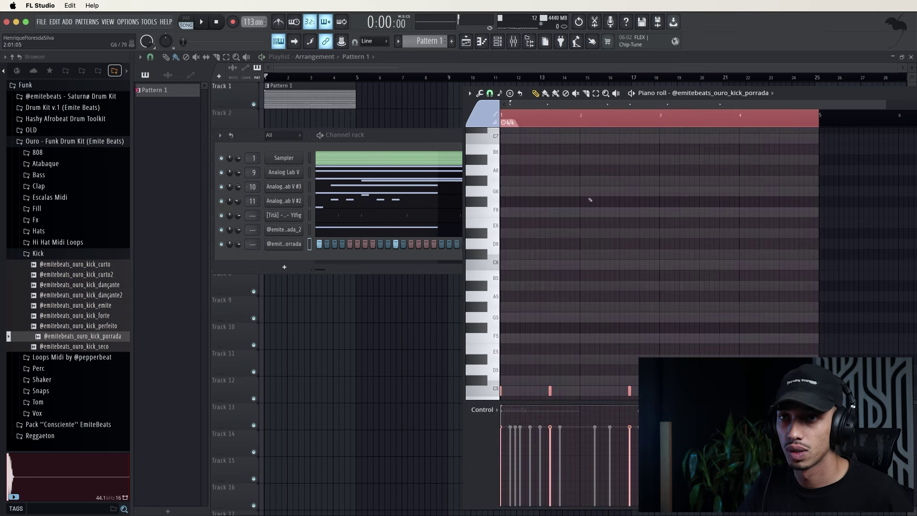
key("ctrl+b")
left_click_drag(824, 97, 543, 104)
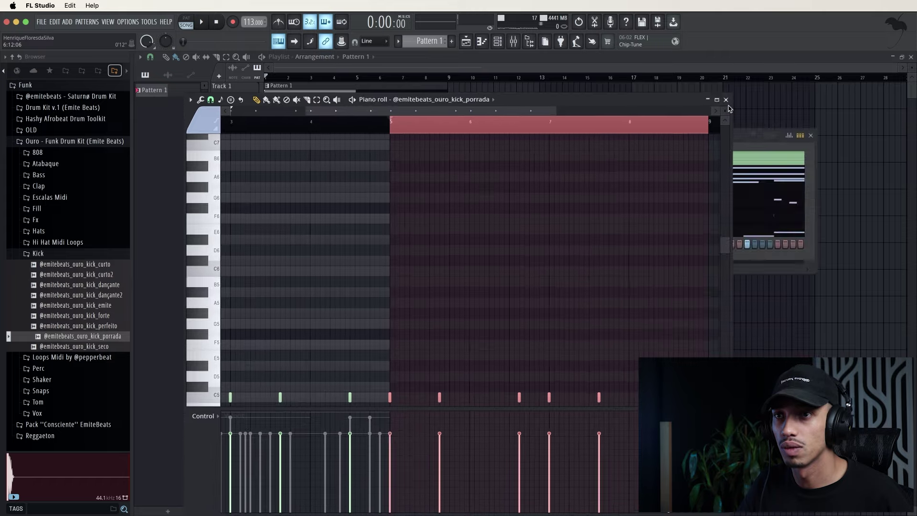
left_click(726, 99)
Step: Duplicate all Analog Lab V notes into bars 5 to 8 in the piano roll, undoing a wrong paste on the way
left_click(429, 180)
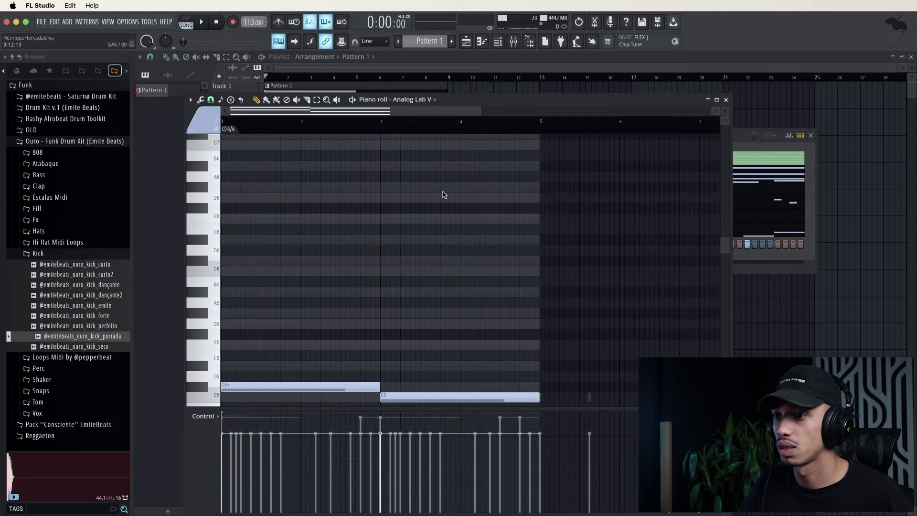
scroll(453, 132, "down", 2)
key("ctrl+a")
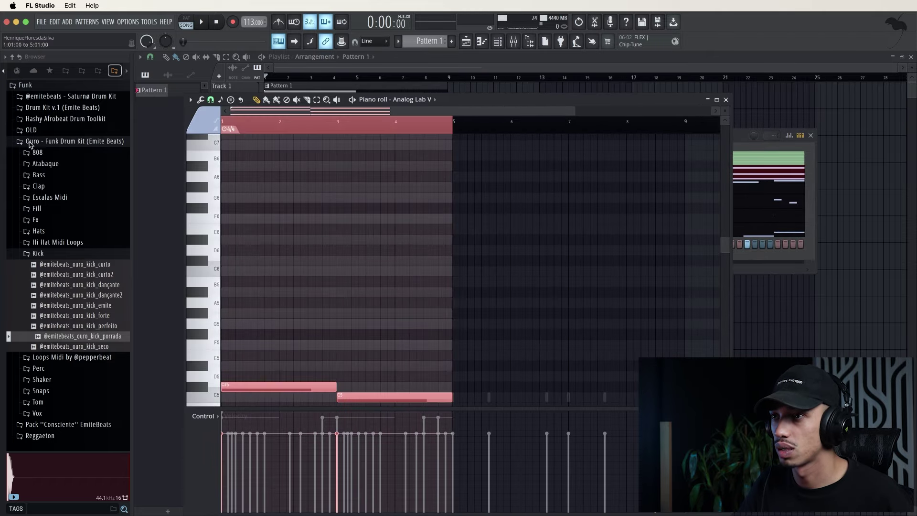
key("ctrl+z")
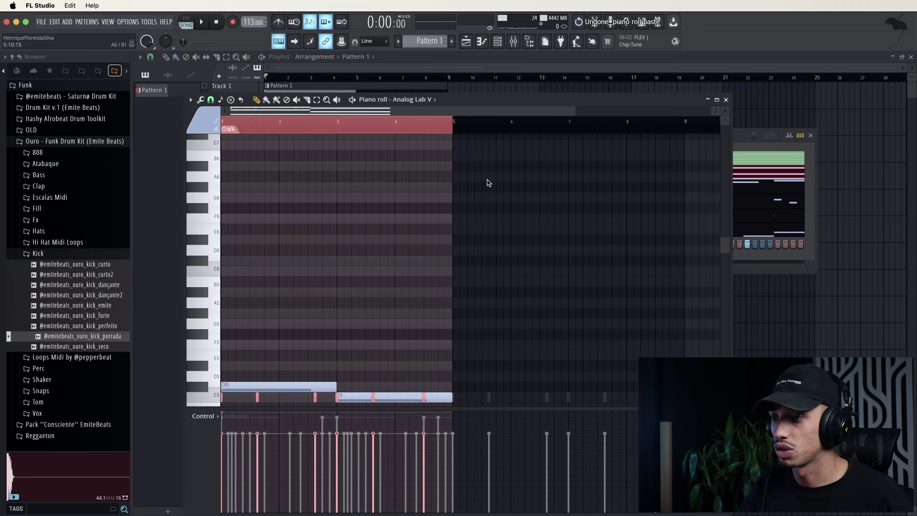
key("ctrl+b")
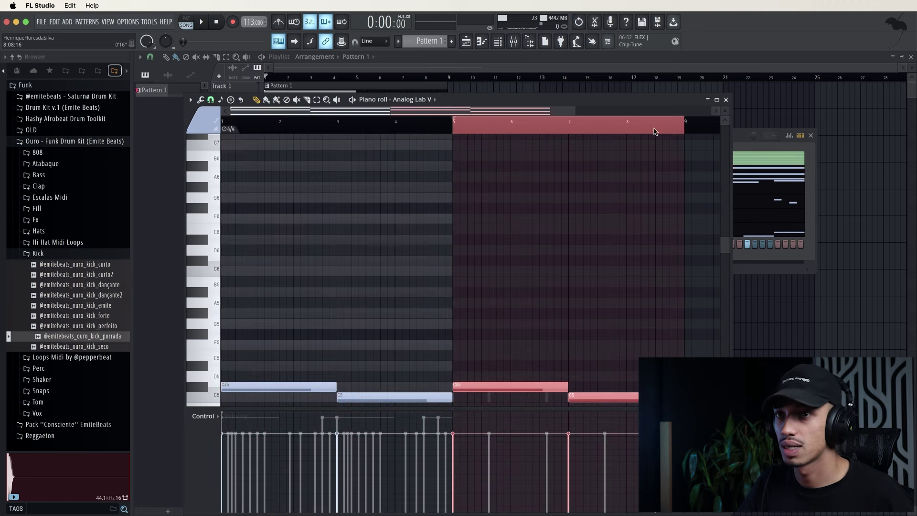
left_click(725, 101)
Step: Duplicate all Analog Lab V #3 notes into bars 5 to 8 and close the piano roll
left_click(354, 184)
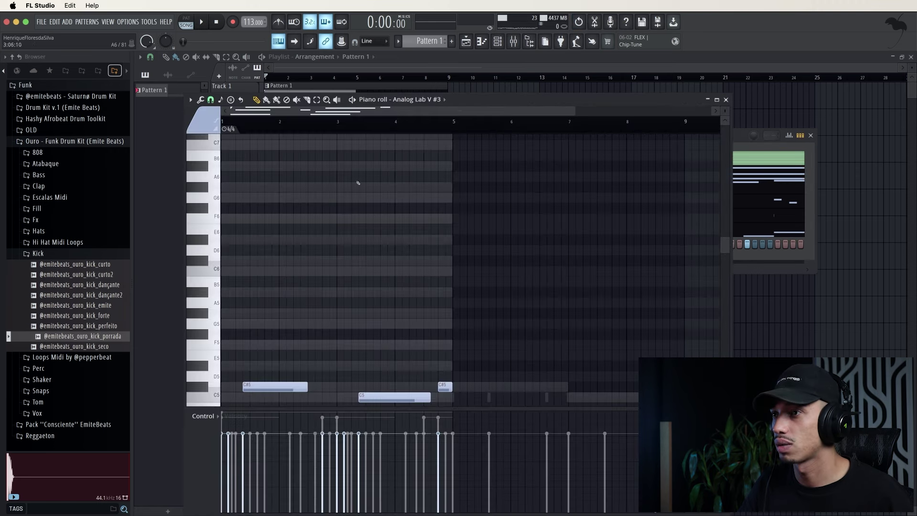
key("ctrl+a")
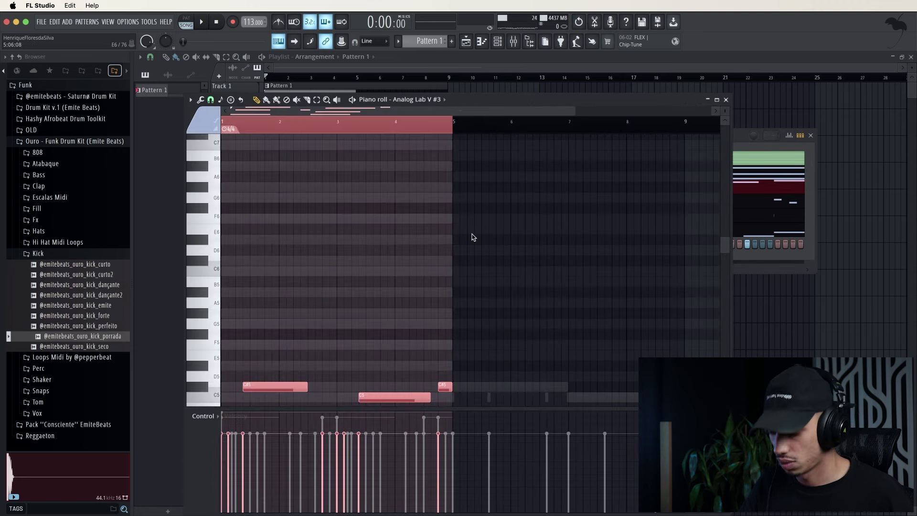
key("ctrl+b")
left_click(726, 99)
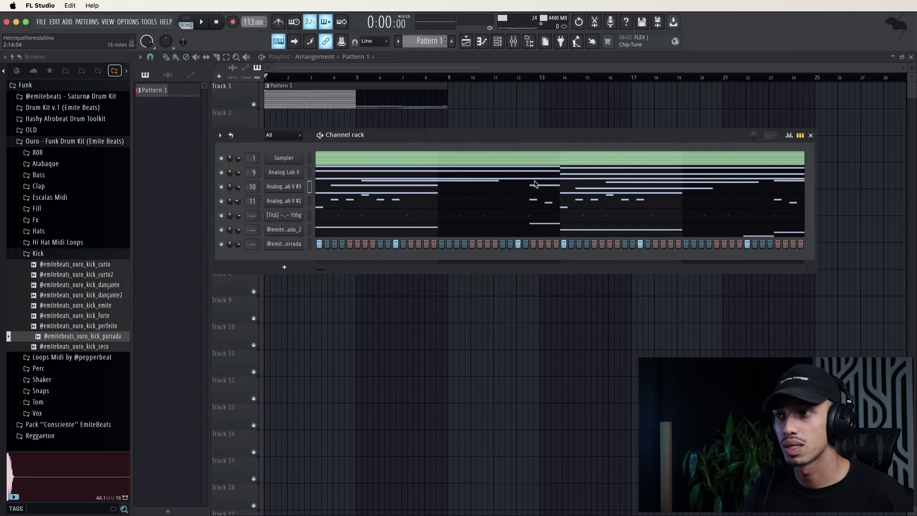
Step: Duplicate all Analog Lab V #2 notes into bars 5 to 8, close the piano roll, and play the pattern
left_click(394, 203)
key("ctrl+a")
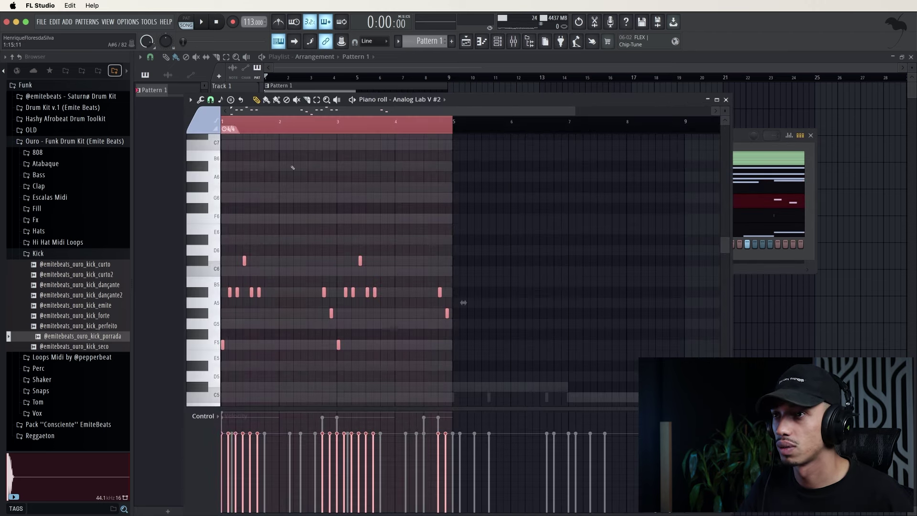
key("ctrl+b")
left_click(726, 99)
key("space")
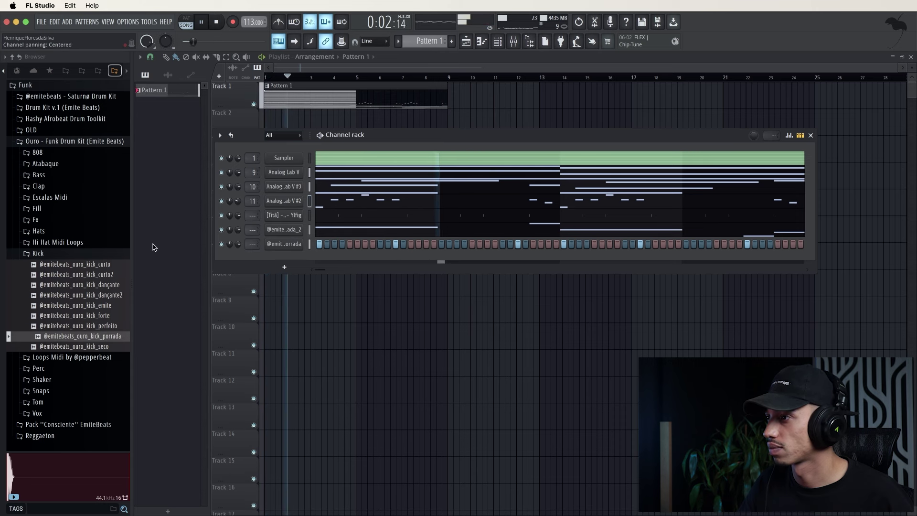
Step: Audition the básico_2 and normal shaker samples in the Ouro kit's Shaker folder with playback stopped
left_click(77, 253)
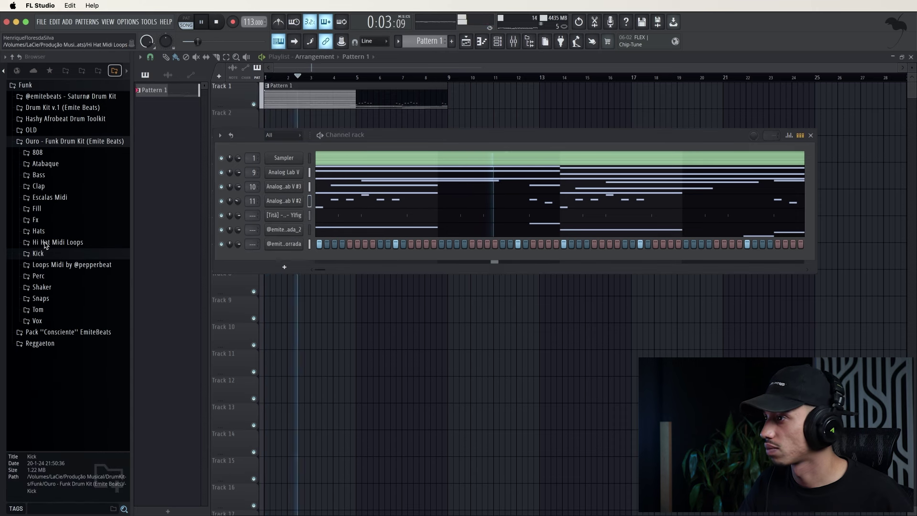
left_click(42, 287)
left_click(57, 308)
key("space")
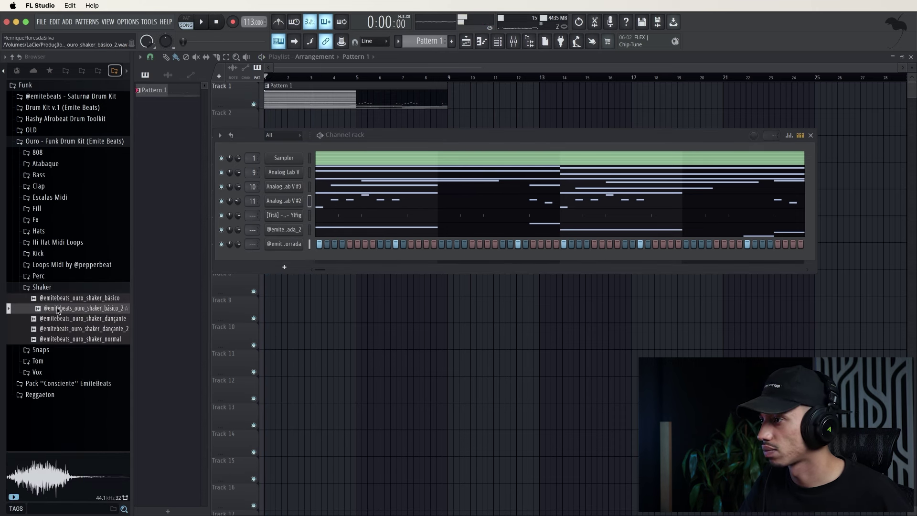
left_click(59, 339)
Step: Audition the flexitone, realizado, stick_2, triangle and conga samples in the kit's Perc folder
left_click(48, 276)
left_click(82, 328)
left_click(89, 359)
left_click(94, 380)
left_click(97, 390)
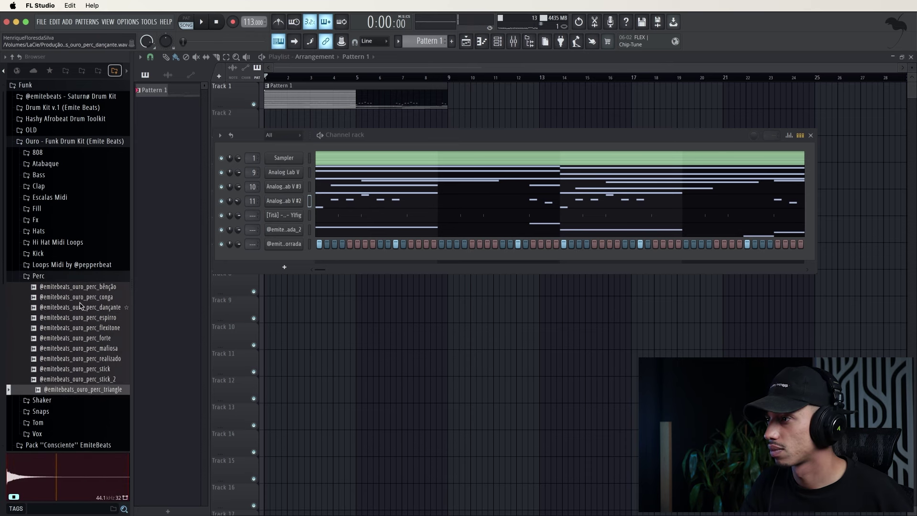
left_click(83, 296)
Step: Compare the tcha, ta_consciente, slup and tchu beatbox samples in the kit's Vox folder
left_click(38, 434)
left_click(66, 316)
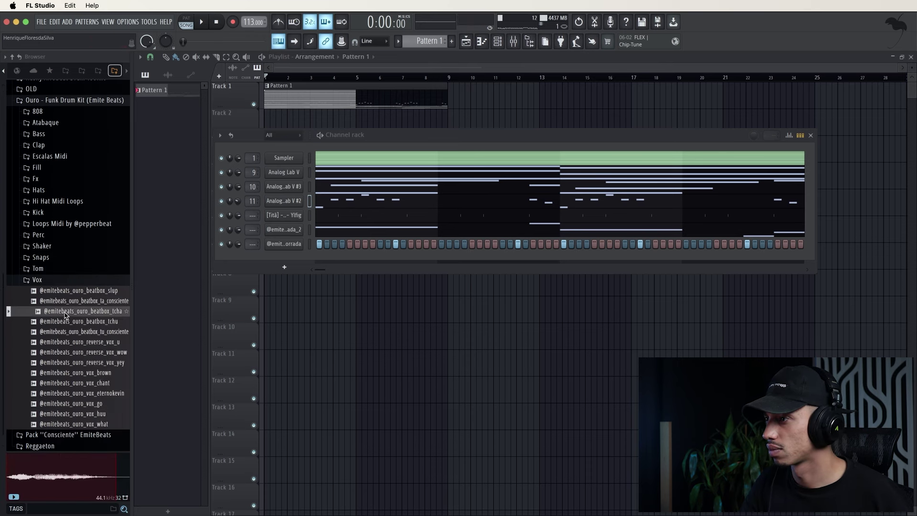
left_click(66, 302)
left_click(65, 292)
left_click(66, 313)
left_click(71, 323)
left_click(70, 313)
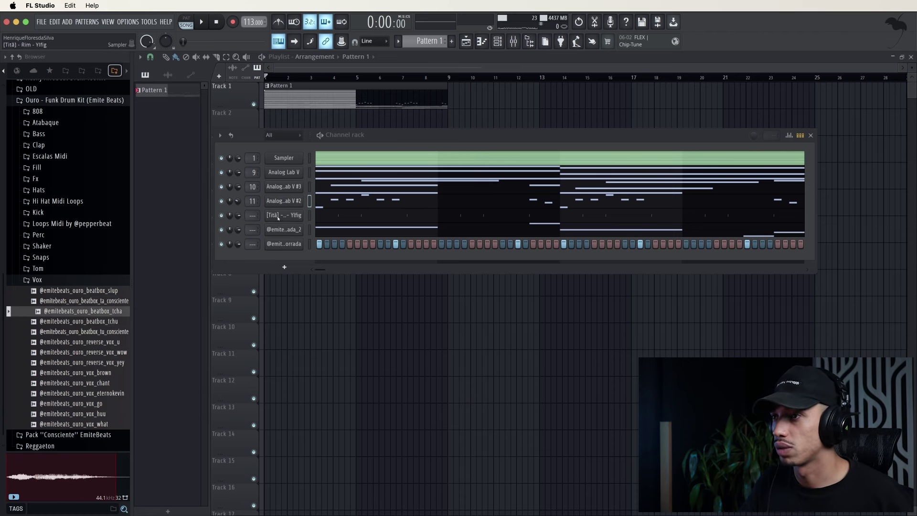
right_click(273, 229)
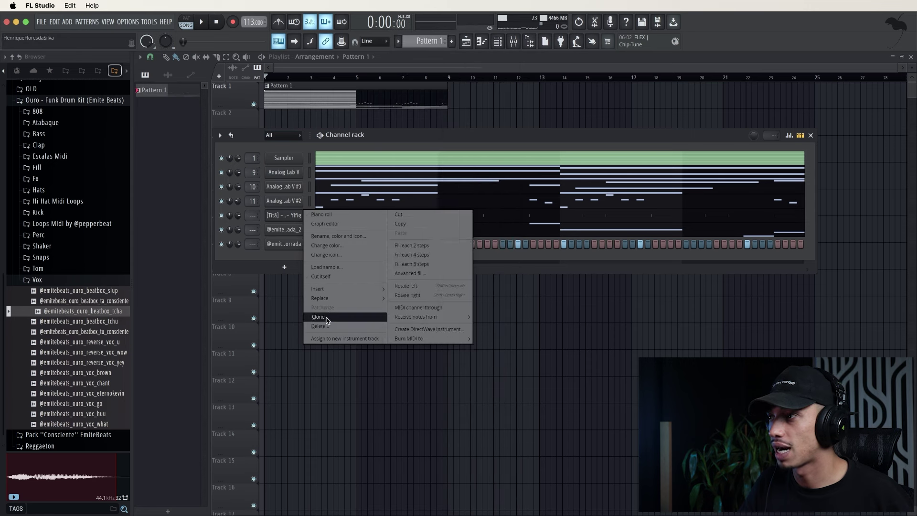
left_click(328, 319)
left_click_drag(78, 316, 285, 233)
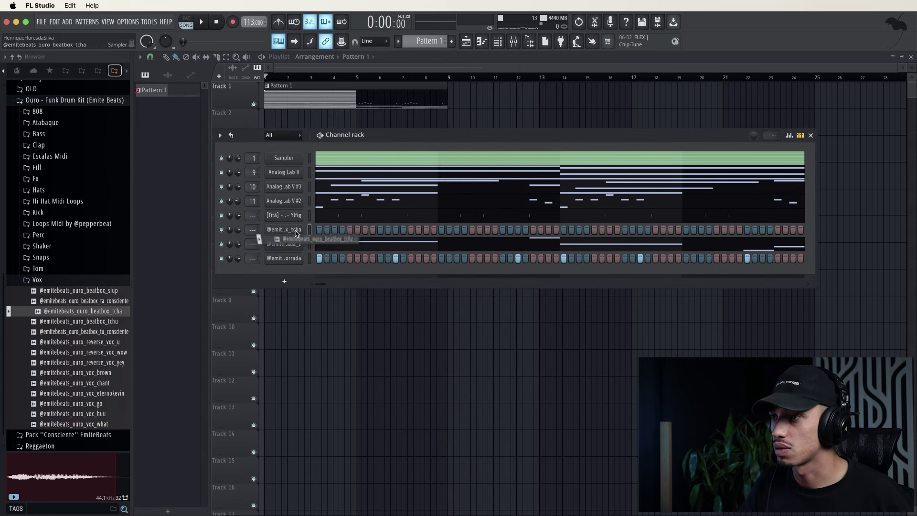
Step: Copy the [Titã] rim channel's notes and paste them into the beatbox_tcha channel
right_click(287, 216)
left_click(406, 225)
right_click(287, 231)
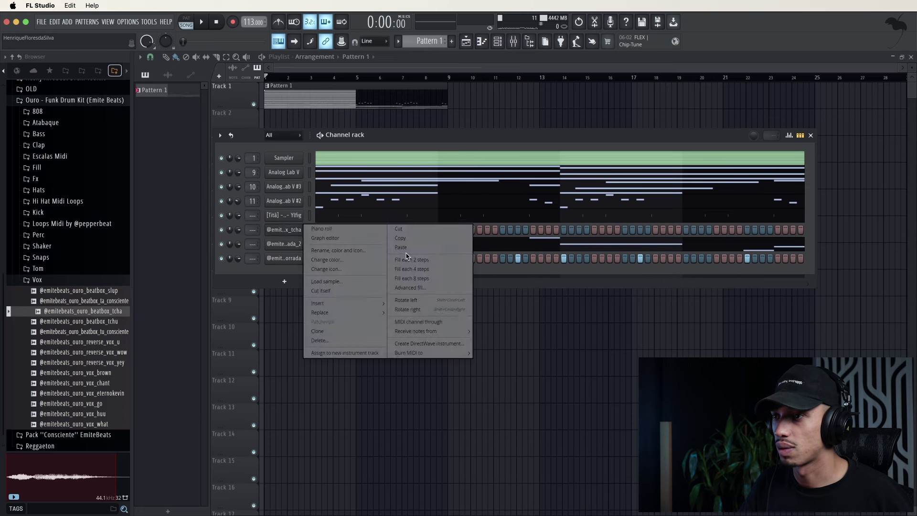
left_click(404, 253)
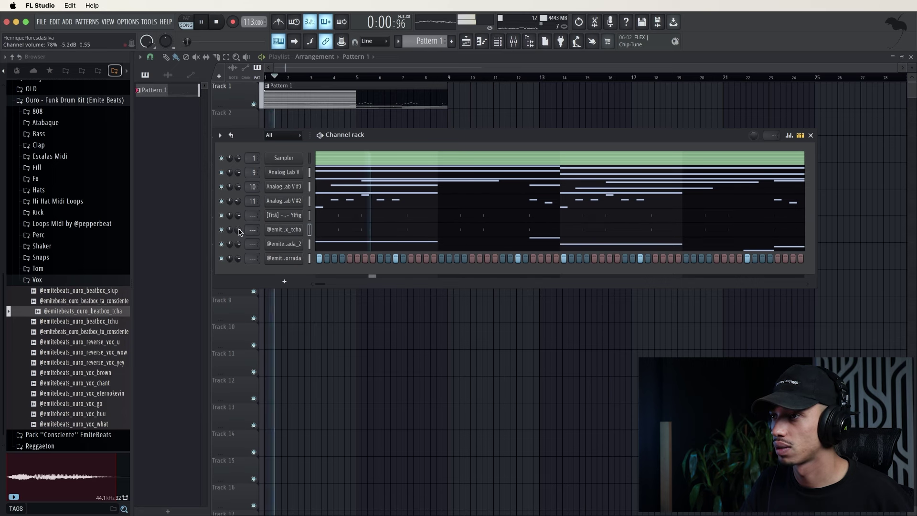
Step: Turn off Use loop points for the beatbox_tcha sample and lower its channel volume to 55% during playback
left_click(284, 230)
left_click(314, 290)
key("space")
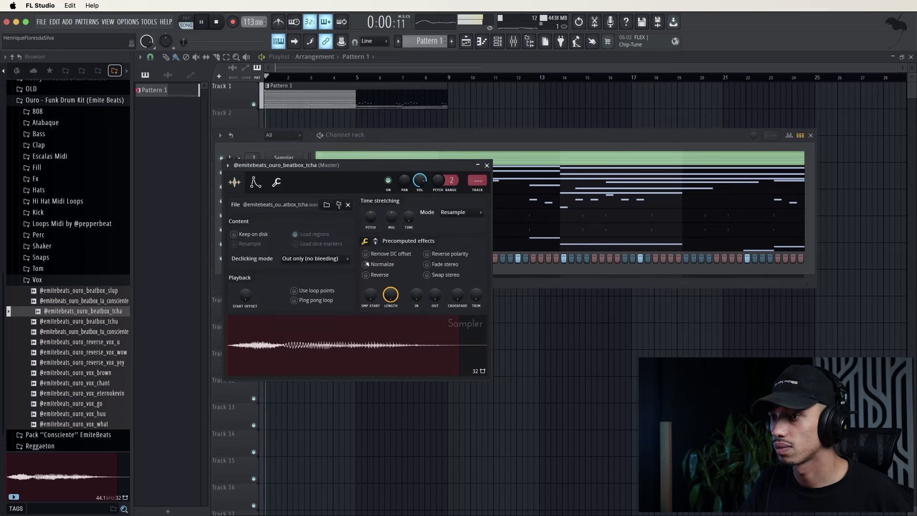
left_click(487, 165)
left_click_drag(238, 230, 238, 242)
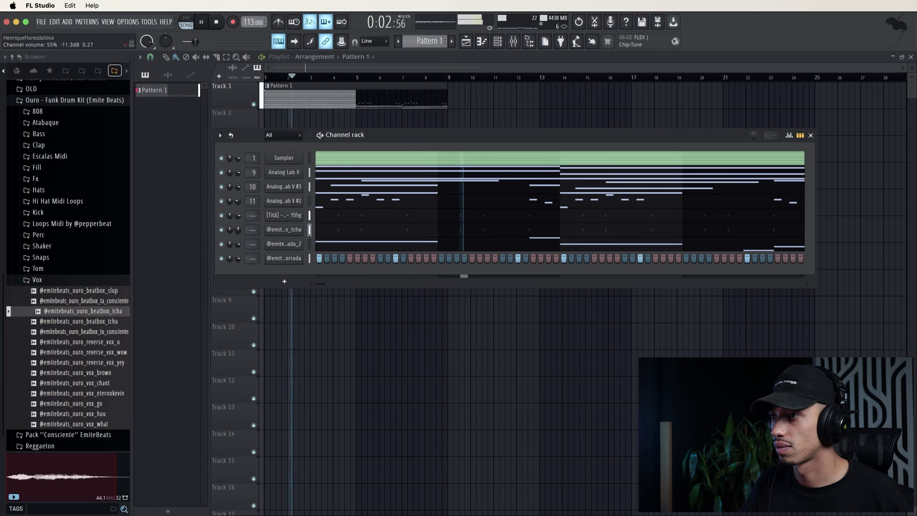
Step: Lower the beatbox_tcha sample's time-stretching pitch slightly in Auto mode and play the pattern with it
left_click(273, 230)
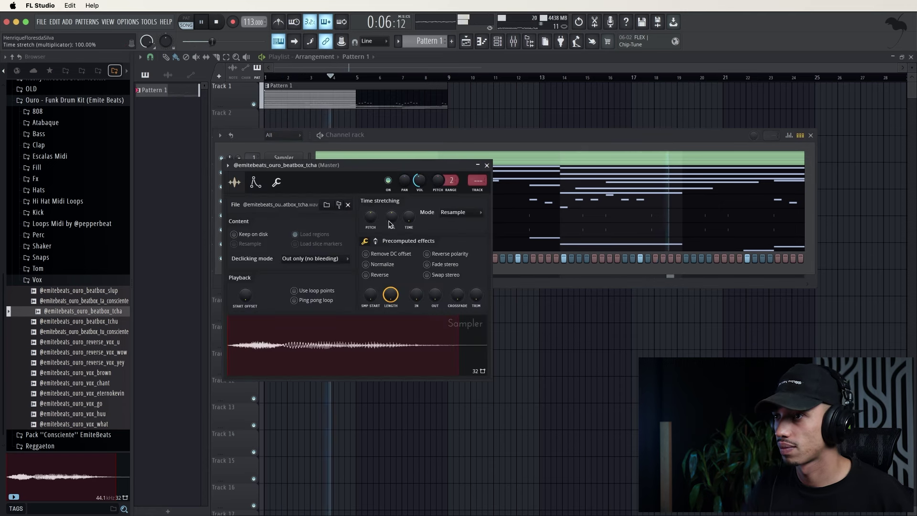
left_click_drag(370, 217, 369, 220)
key("space")
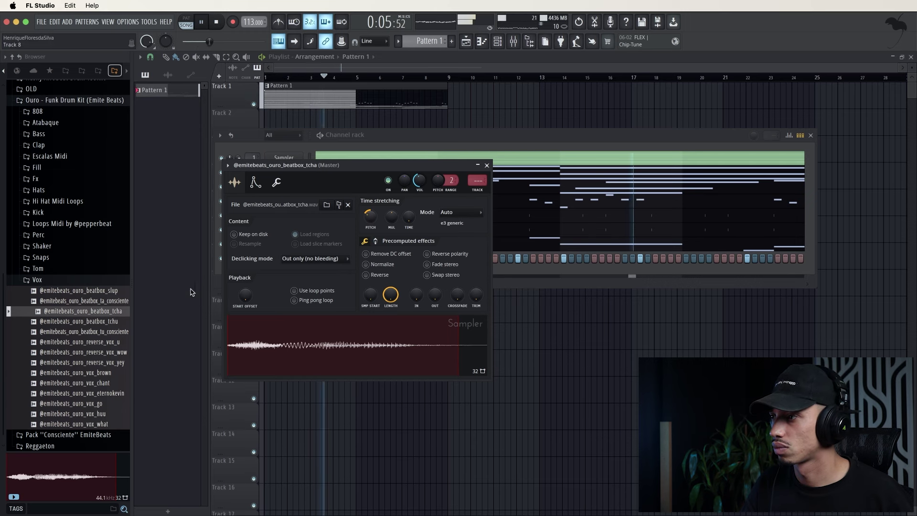
key("space")
left_click(94, 301)
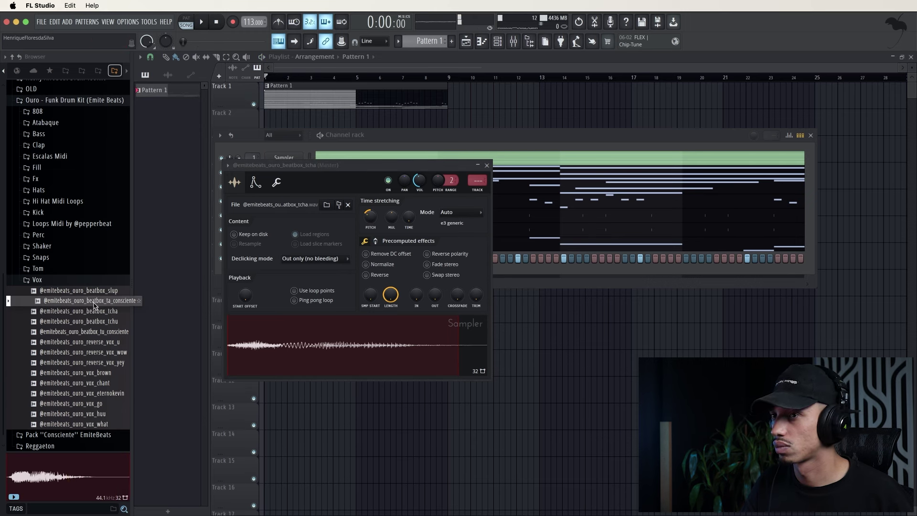
left_click(487, 165)
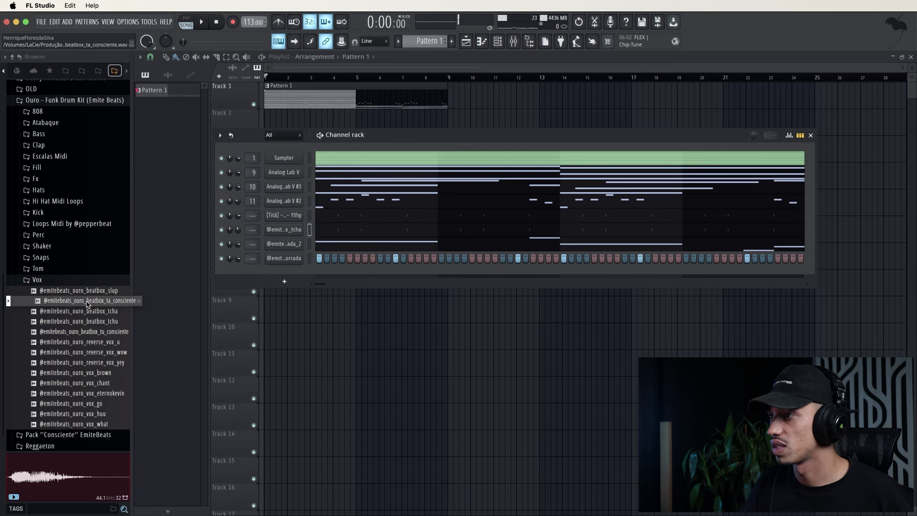
left_click_drag(90, 305, 282, 234)
key("space")
left_click(275, 231)
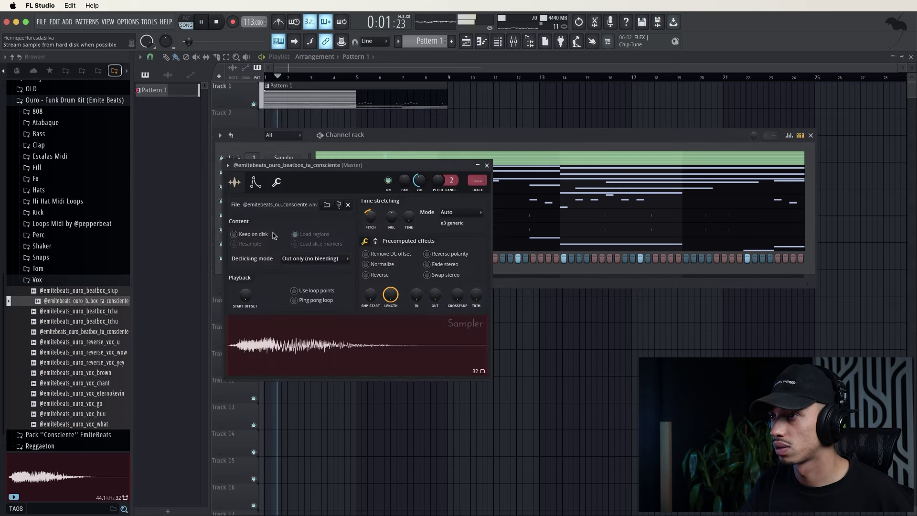
right_click(376, 226)
left_click(385, 229)
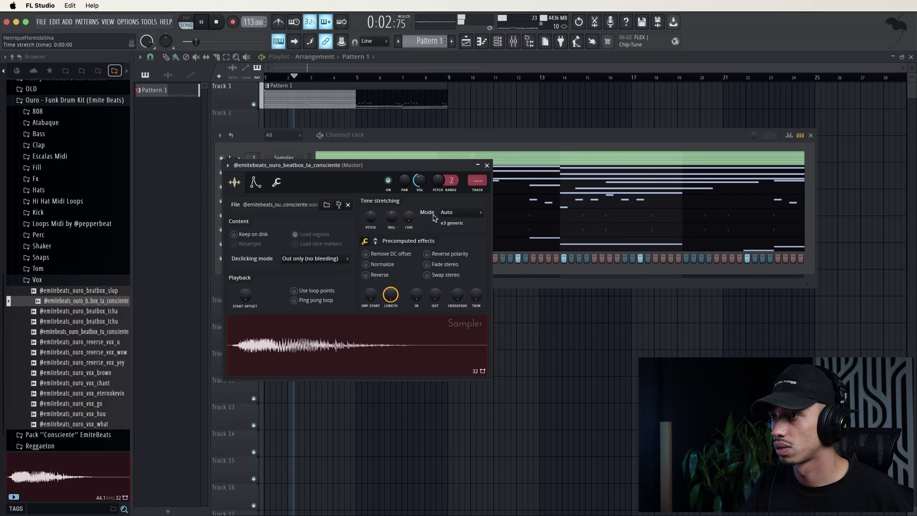
left_click(487, 165)
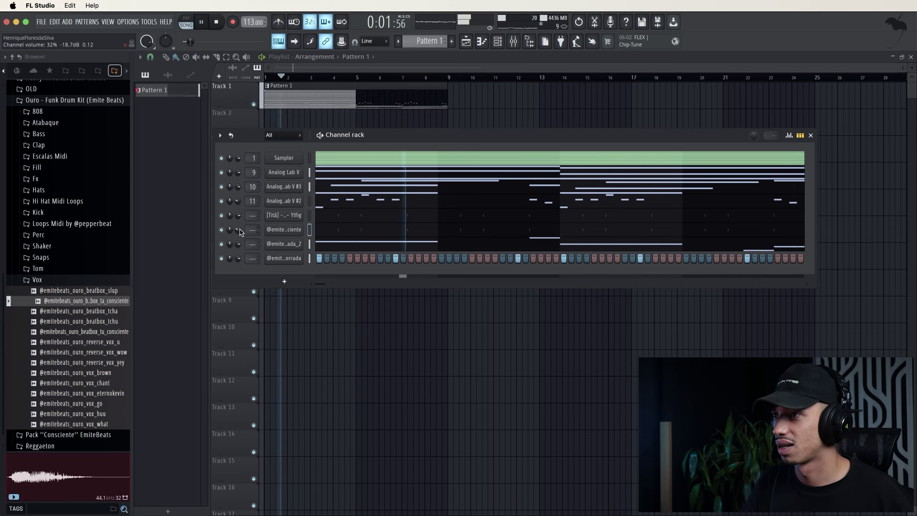
Step: Delete the unused Sampler channel from the channel rack and collapse the Vox sample folder
right_click(286, 161)
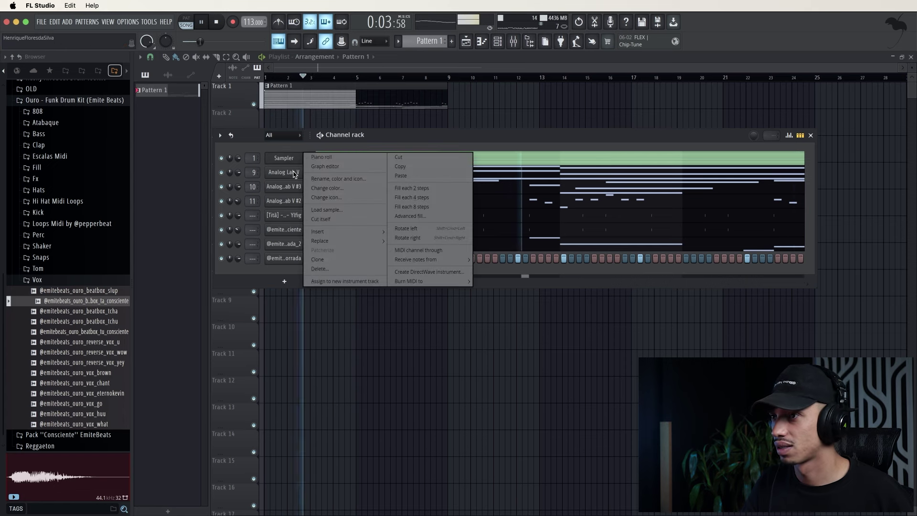
left_click(321, 268)
left_click(488, 299)
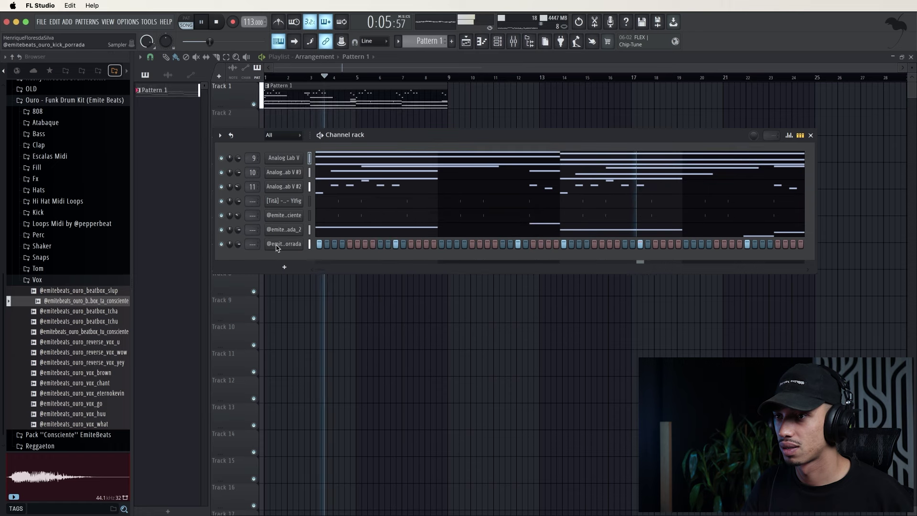
left_click(83, 282)
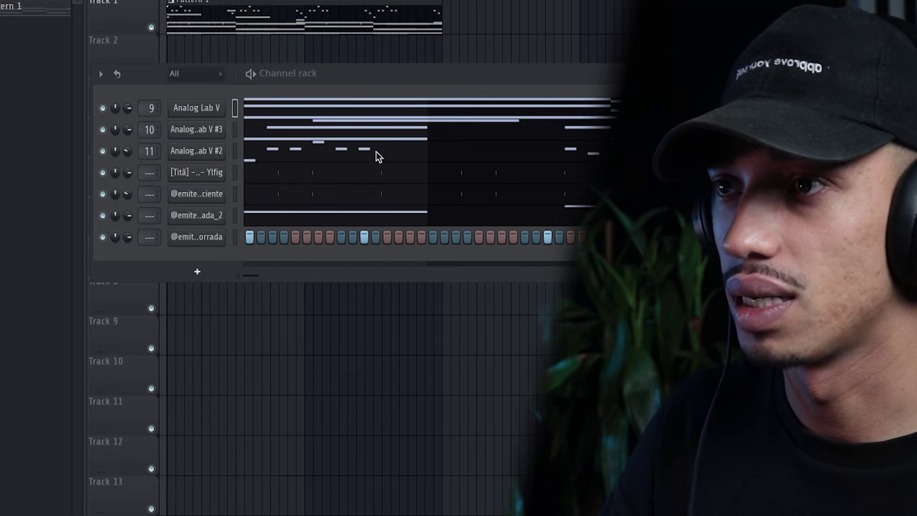
Step: Duplicate the four-bar 808_porrada_2 note sequence into bars 5 to 8, and close its piano roll
left_click(388, 224)
scroll(426, 248, "up", 5)
left_click_drag(415, 363, 102, 71)
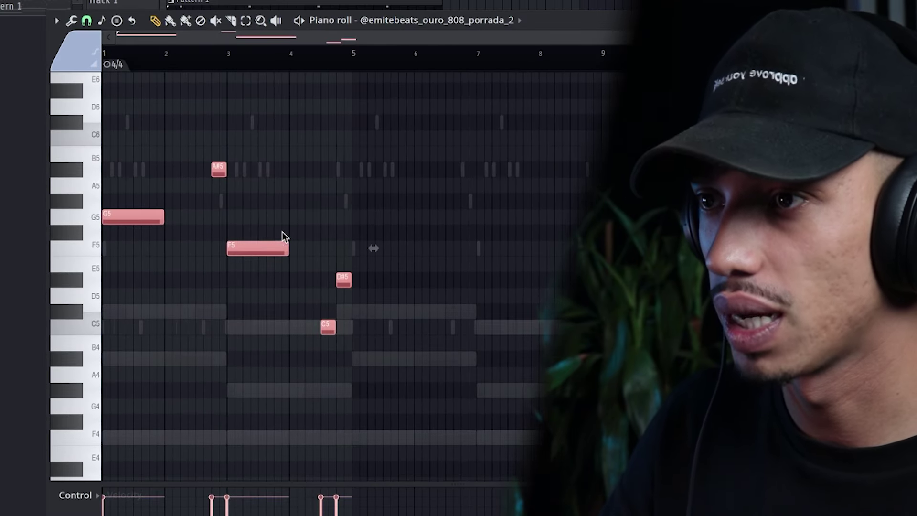
key("ctrl+b")
key("ctrl+d")
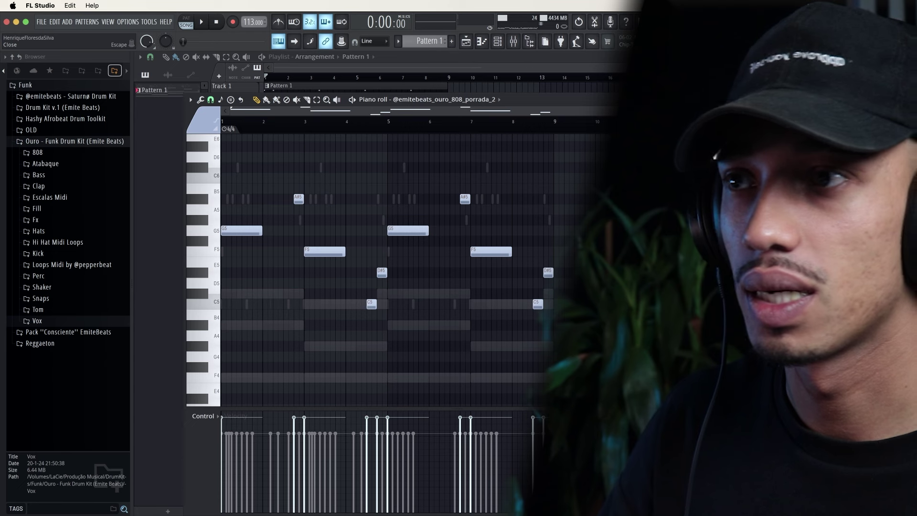
left_click(908, 100)
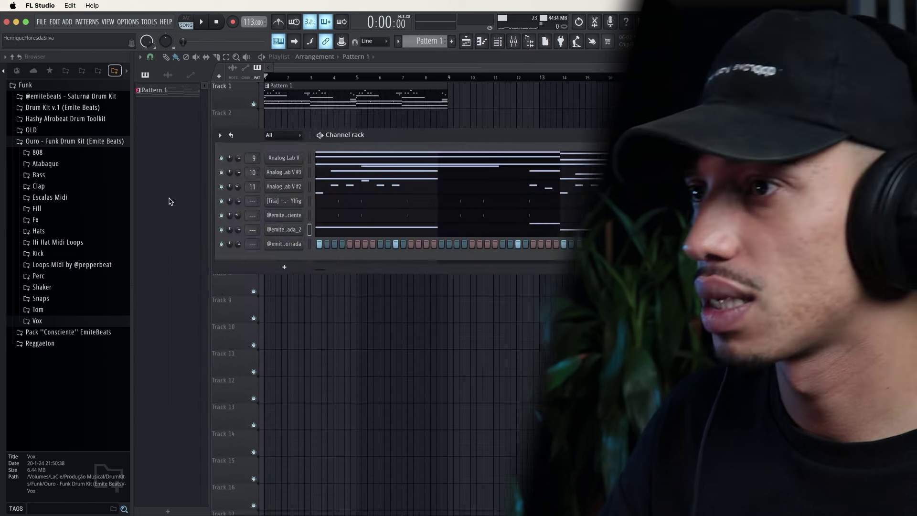
Step: Leave the Ouro kit and open the HiHat folder under [Titã] - Drums in the Titã Producer Pack
left_click(57, 142)
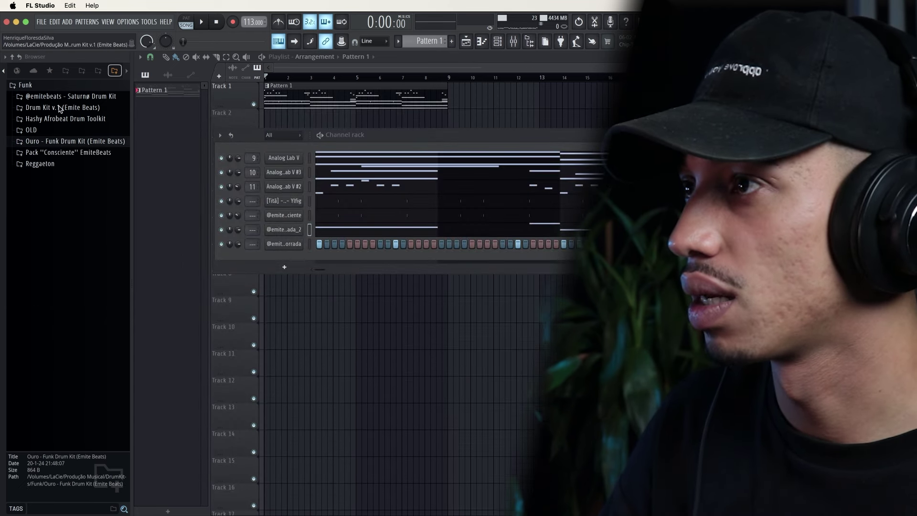
left_click(66, 71)
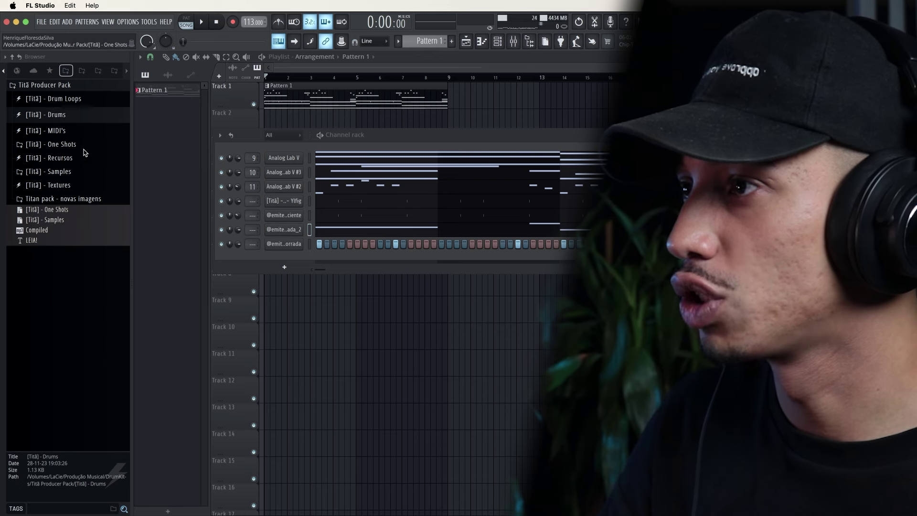
left_click(63, 116)
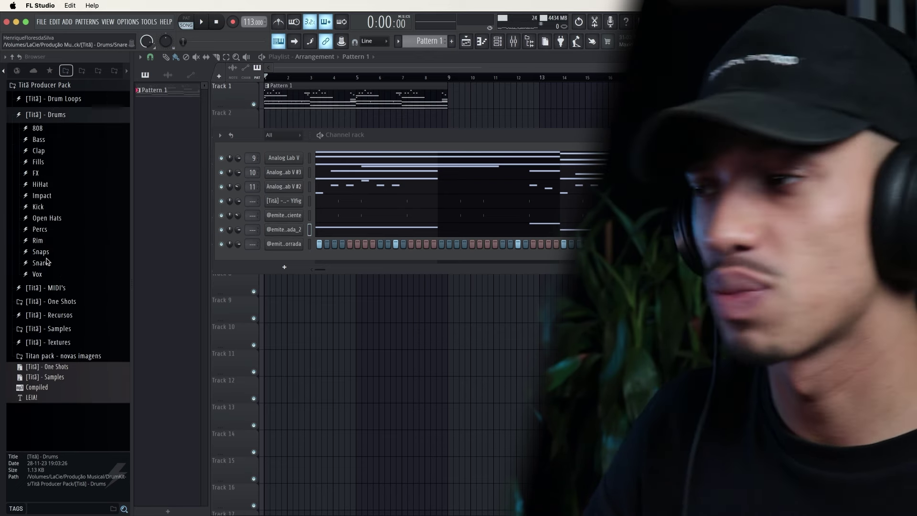
left_click(40, 184)
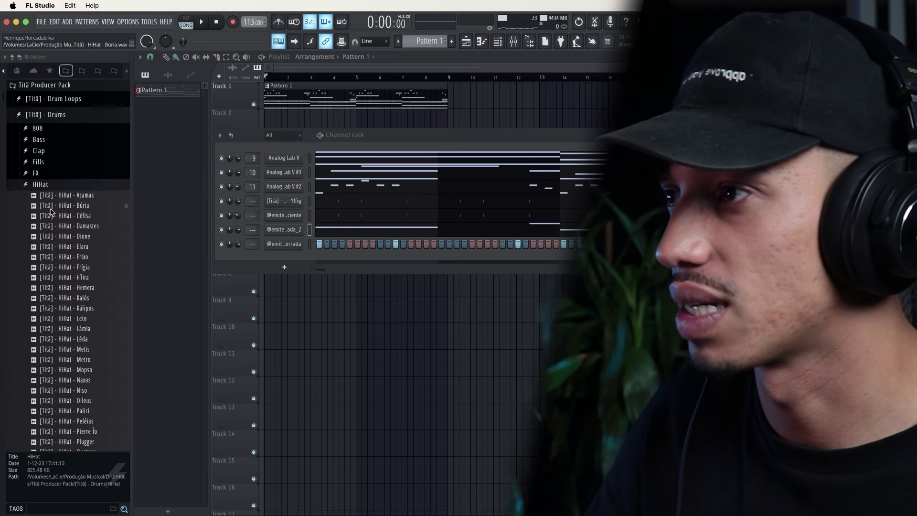
Step: Audition the [Titã] hi-hat samples from Damastes down to Zanclus while the pattern plays
left_click(65, 228)
key("Down")
key("Down")
key("Down")
key("Down")
key("Down")
key("Down")
key("Down")
key("Down")
key("Down")
key("Down")
key("Down")
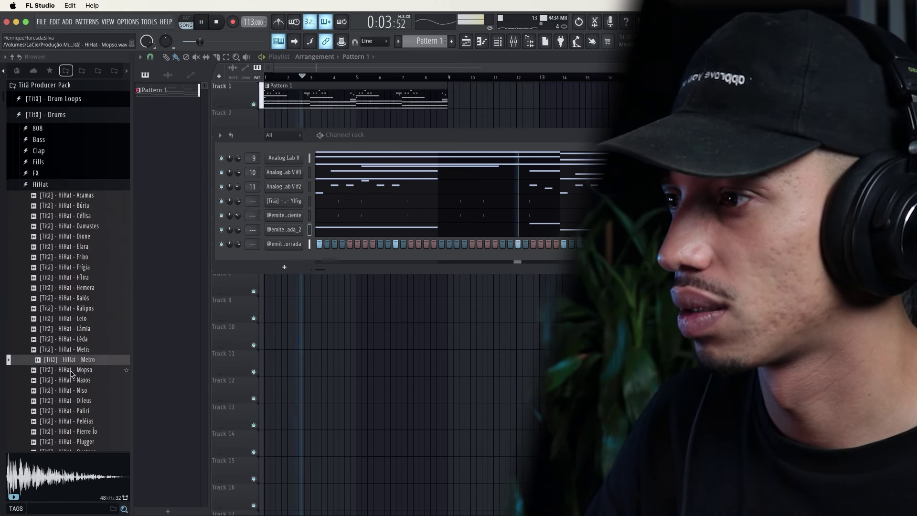
left_click(75, 390)
scroll(74, 389, "down", 5)
left_click(76, 363)
left_click(76, 373)
left_click(75, 382)
left_click(75, 403)
scroll(75, 402, "down", 2)
left_click(73, 372)
left_click(77, 391)
left_click(79, 421)
scroll(79, 415, "down", 8)
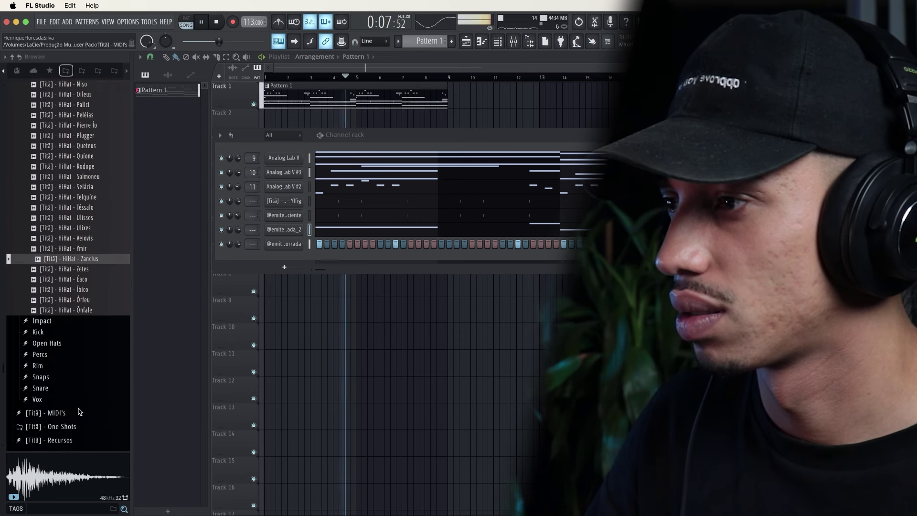
Step: Compare the hi-hats at the end of the folder, working back up to Selácia and Telquine
left_click(78, 288)
left_click(78, 300)
left_click(80, 308)
left_click(79, 290)
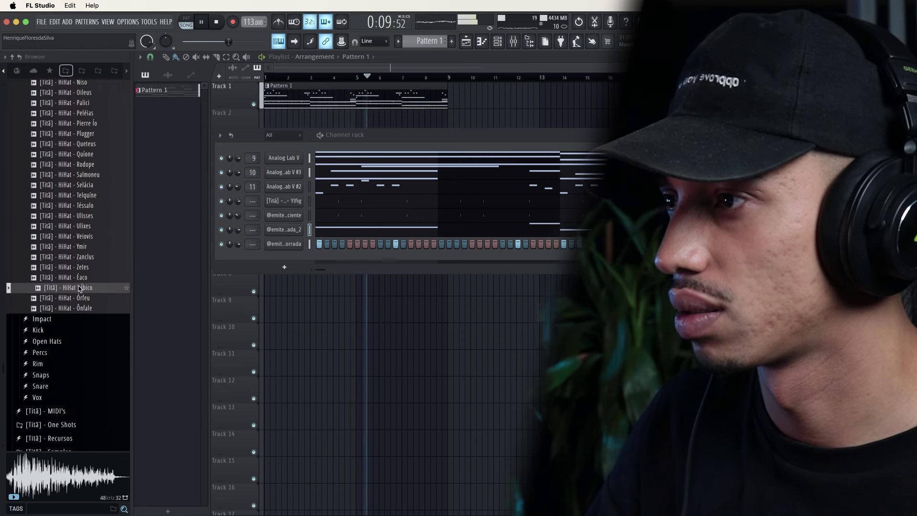
left_click(79, 277)
left_click(79, 267)
left_click(79, 246)
left_click(78, 236)
left_click(78, 226)
left_click(78, 215)
left_click(79, 206)
left_click(79, 195)
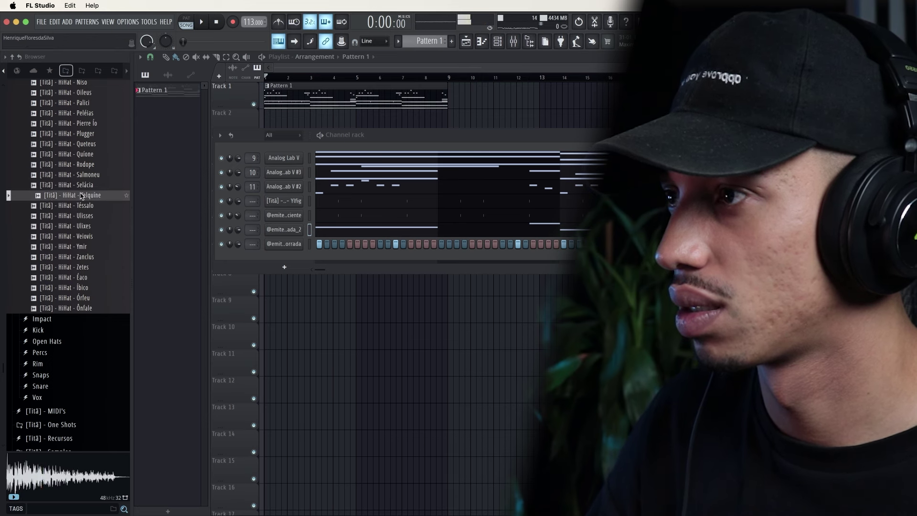
left_click(81, 186)
left_click(82, 195)
Step: Add [Titã] - HiHat - Telquine as a new channel, fill it with a hit every 2 steps, and play the pattern
key("space")
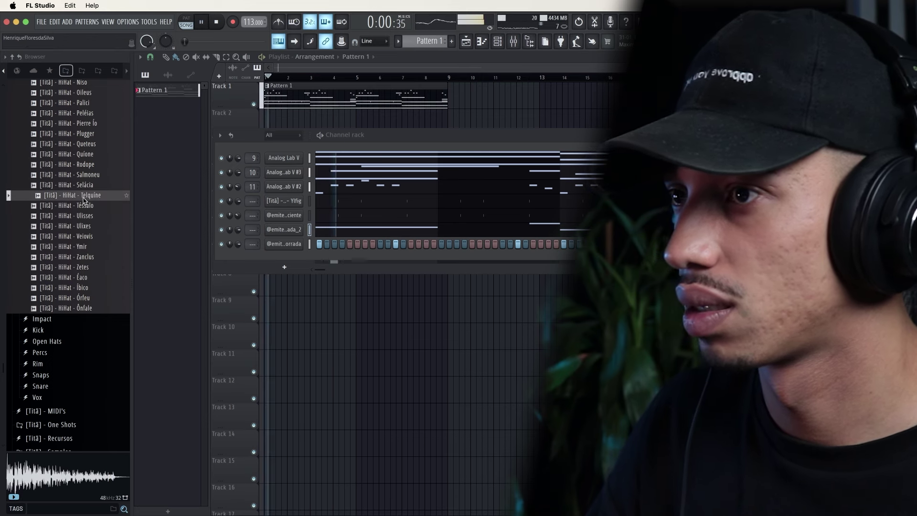
left_click_drag(86, 200, 245, 259)
key("space")
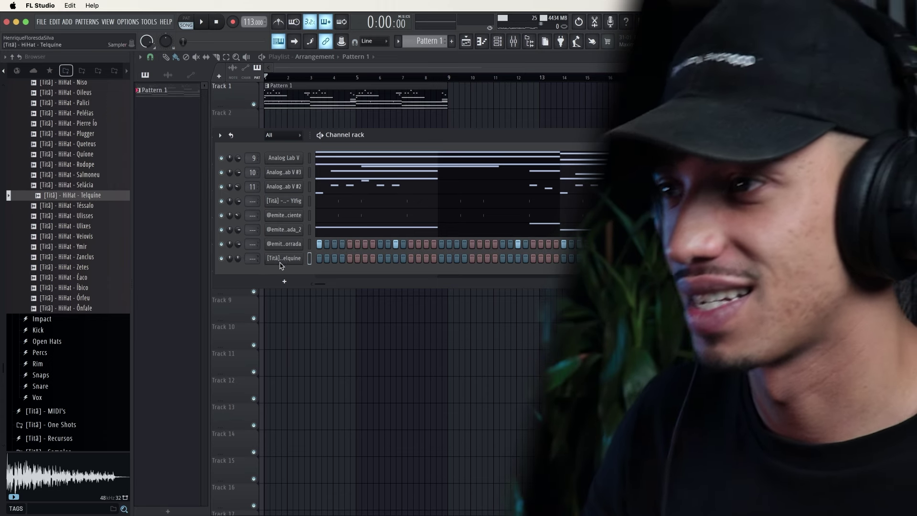
right_click(320, 258)
left_click(389, 289)
key("space")
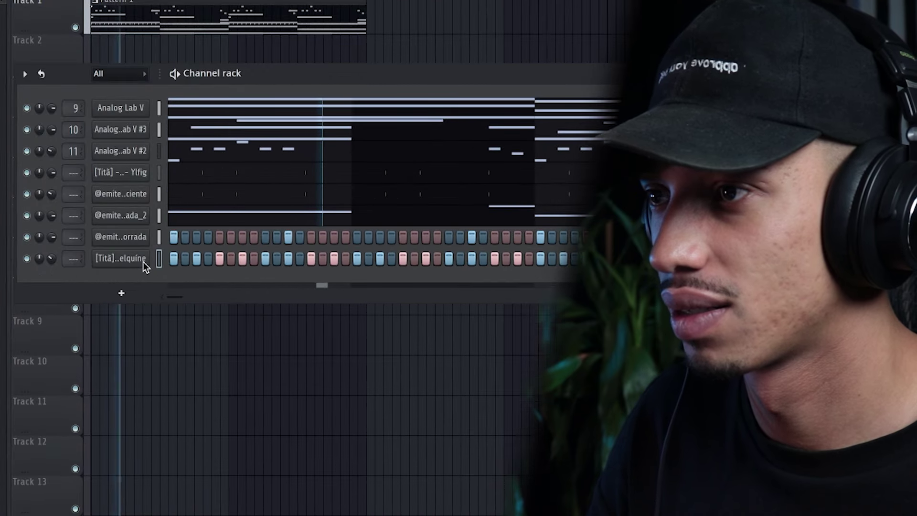
Step: Edit the Telquine hi-hat's first eight steps so only steps 3 and 6 have hits, replaying the pattern between changes
right_click(177, 259)
key("space")
right_click(197, 260)
key("space")
left_click(198, 259)
key("space")
key("space")
right_click(219, 260)
key("space")
key("space")
left_click(229, 260)
right_click(241, 261)
key("space")
key("space")
Step: Thin out the hi-hat's steps 9 to 16, leaving a single hit on step 13
right_click(262, 261)
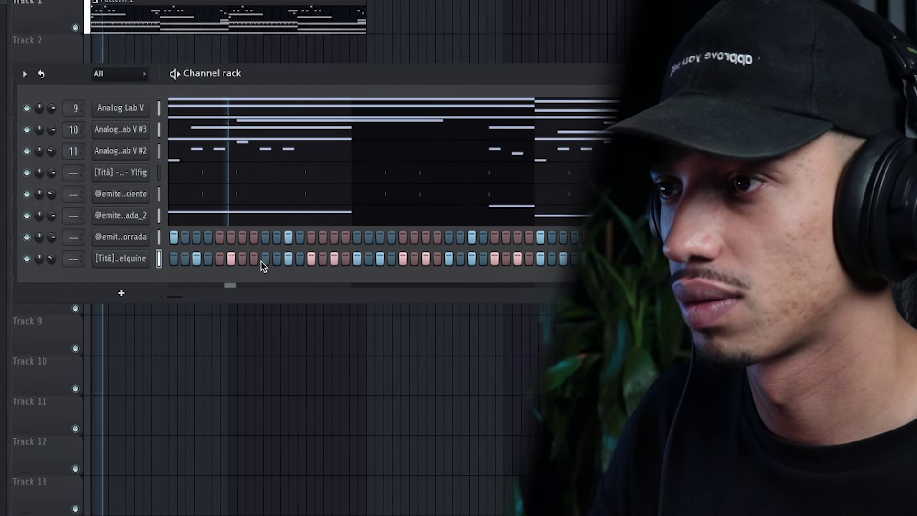
key("space")
key("space")
right_click(289, 261)
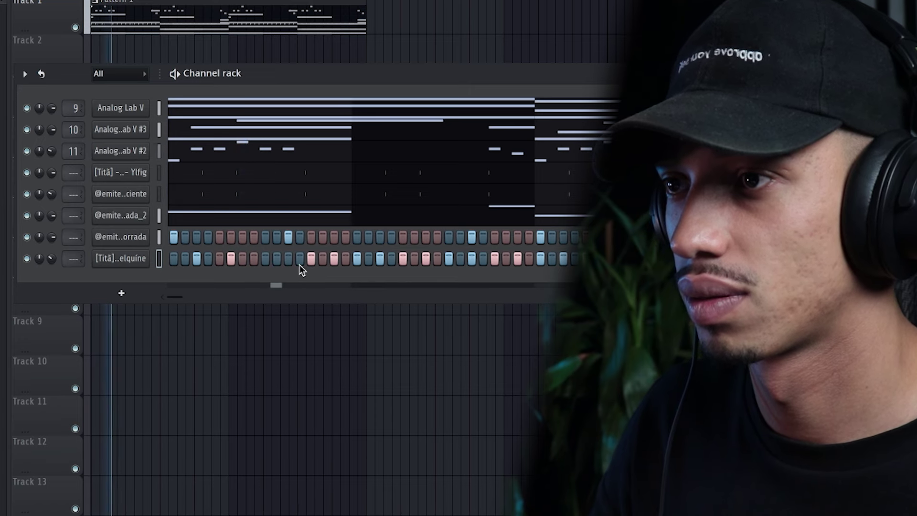
right_click(313, 262)
key("space")
key("space")
left_click(301, 261)
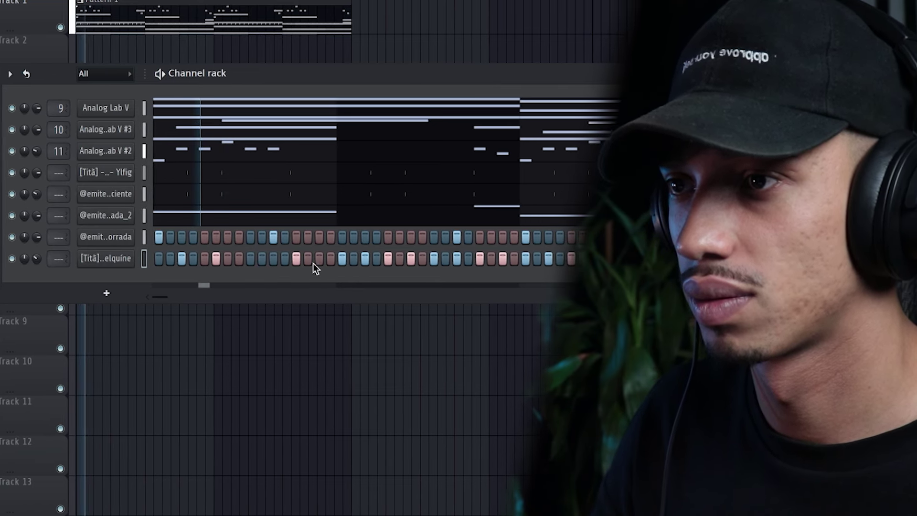
right_click(323, 260)
Step: Rework the hi-hat's second bar during playback so the hits fall on steps 17, 22, 25, 29 and 31
right_click(369, 261)
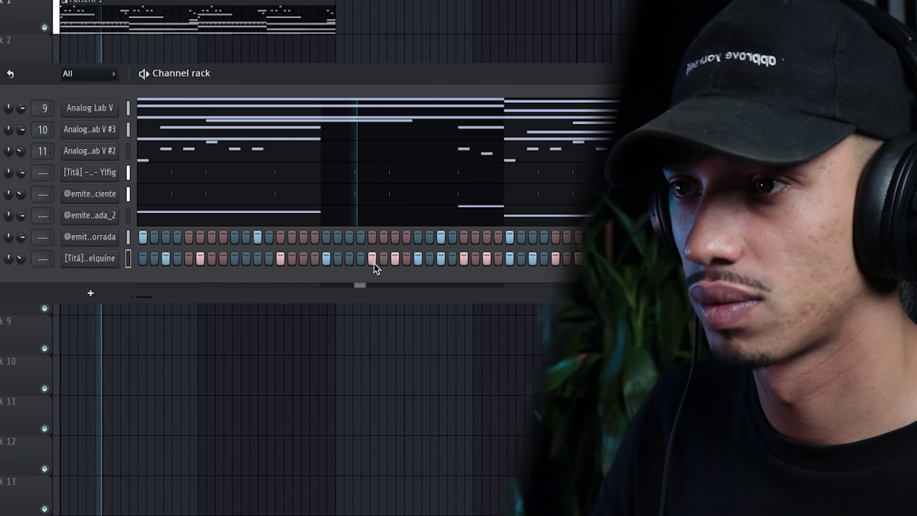
left_click(338, 259)
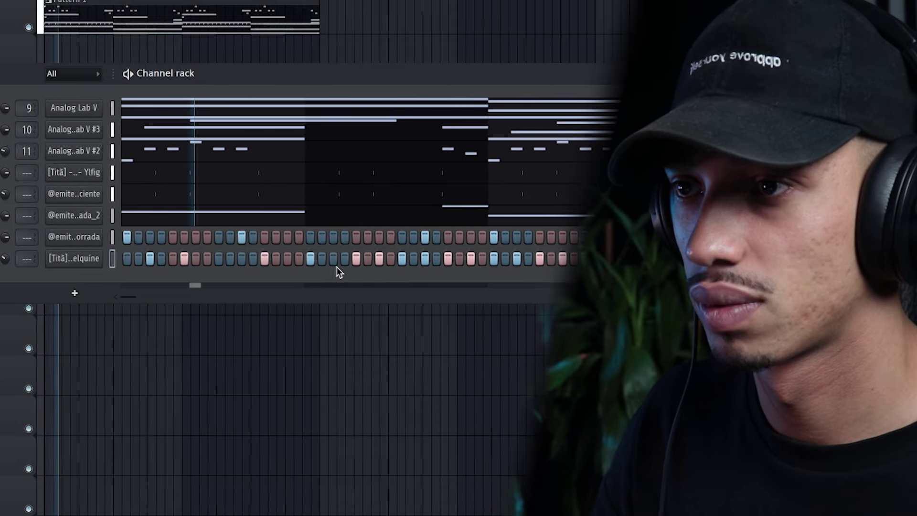
right_click(383, 258)
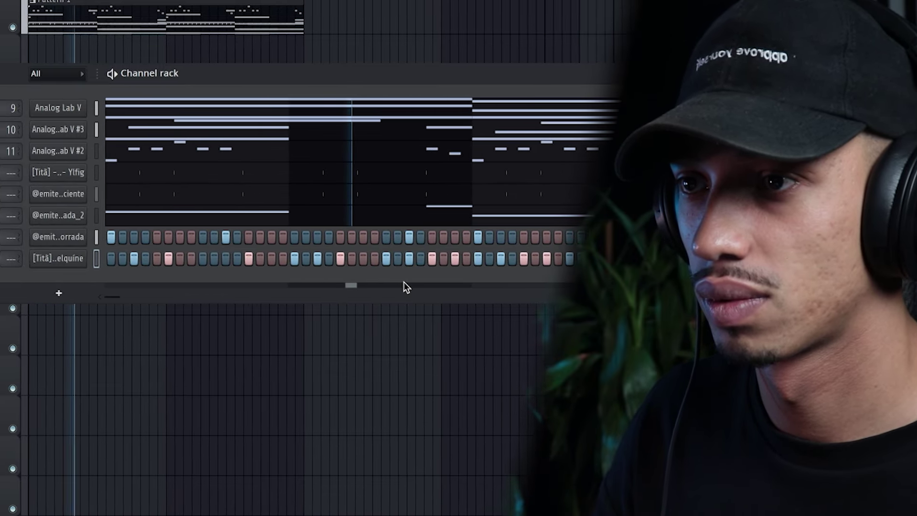
right_click(321, 258)
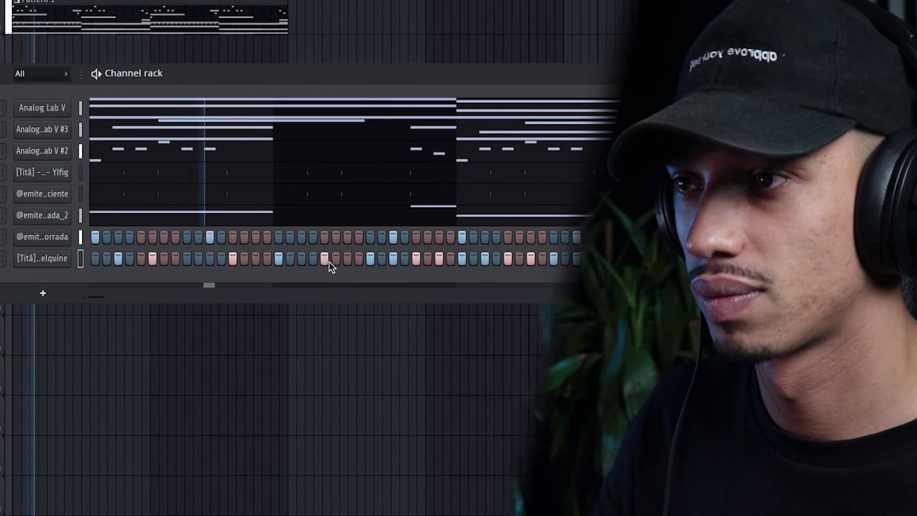
right_click(330, 259)
left_click(341, 259)
right_click(360, 259)
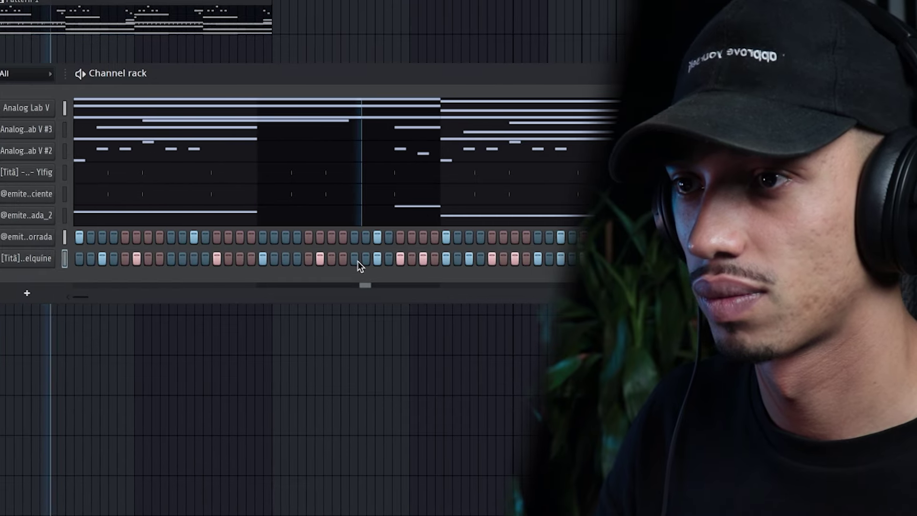
right_click(382, 260)
left_click(371, 260)
left_click(343, 259)
right_click(354, 260)
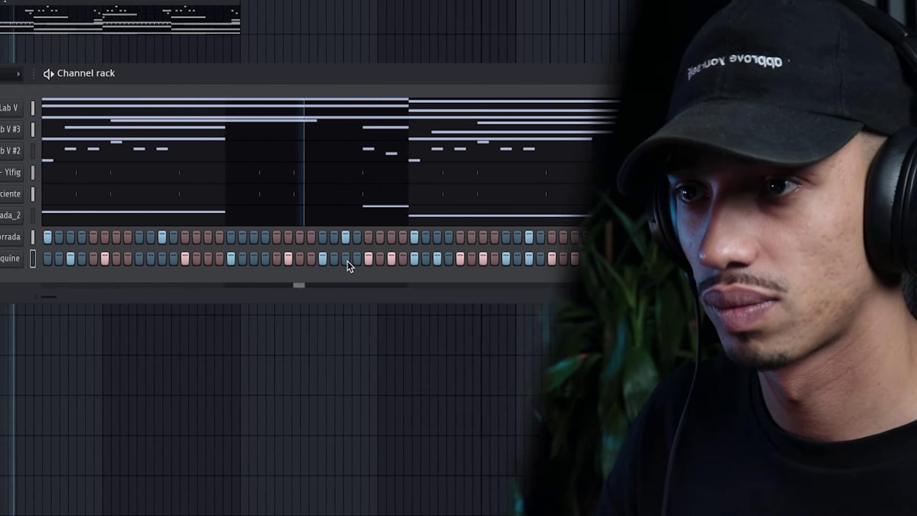
Step: Vary the start of the hi-hat's third bar by clearing step 33 and placing hits on steps 35 and 38
right_click(425, 260)
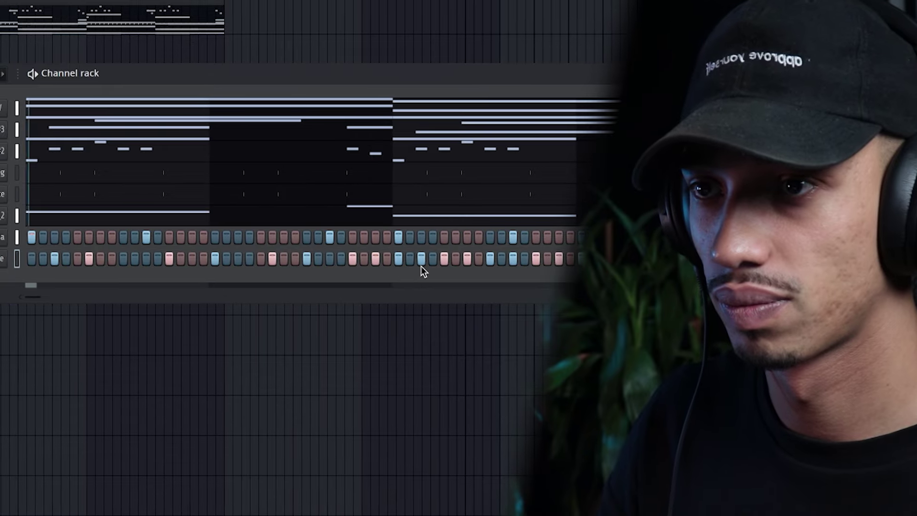
right_click(387, 260)
left_click(410, 261)
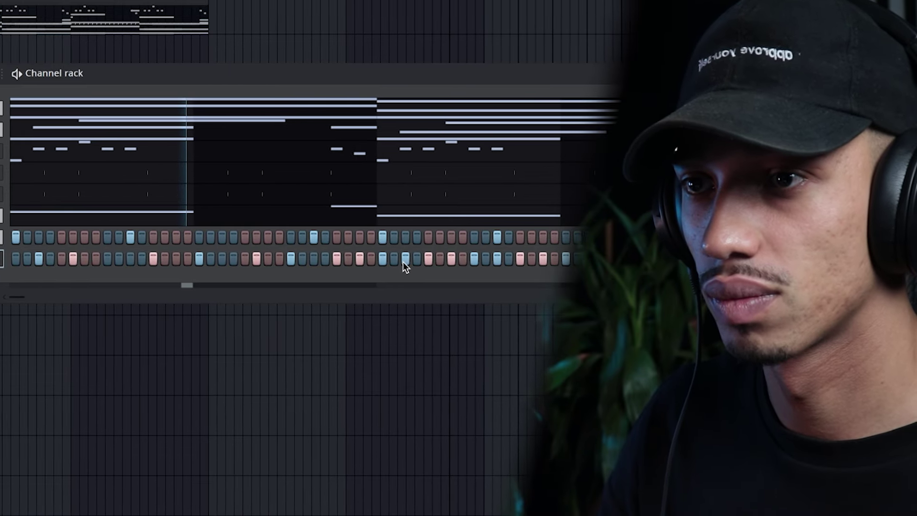
right_click(419, 262)
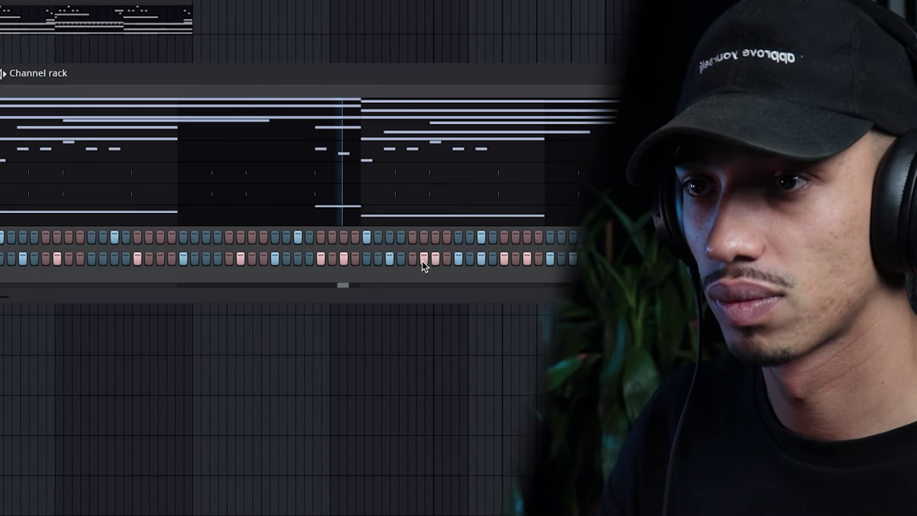
left_click(428, 261)
right_click(440, 262)
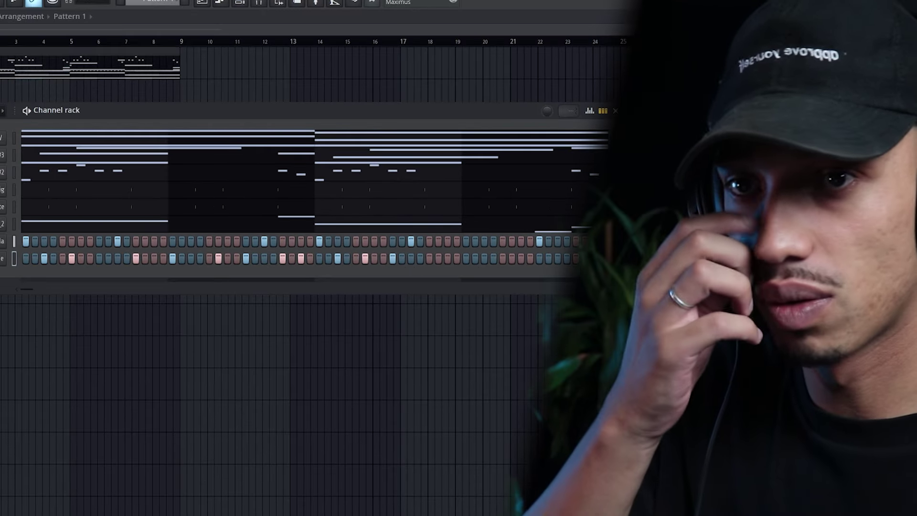
Step: Repeat the Telquine hi-hat's first two bars into bars 3 and 4 and play back the pattern
right_click(4, 258)
left_click(20, 260)
left_click_drag(385, 304, 569, 307)
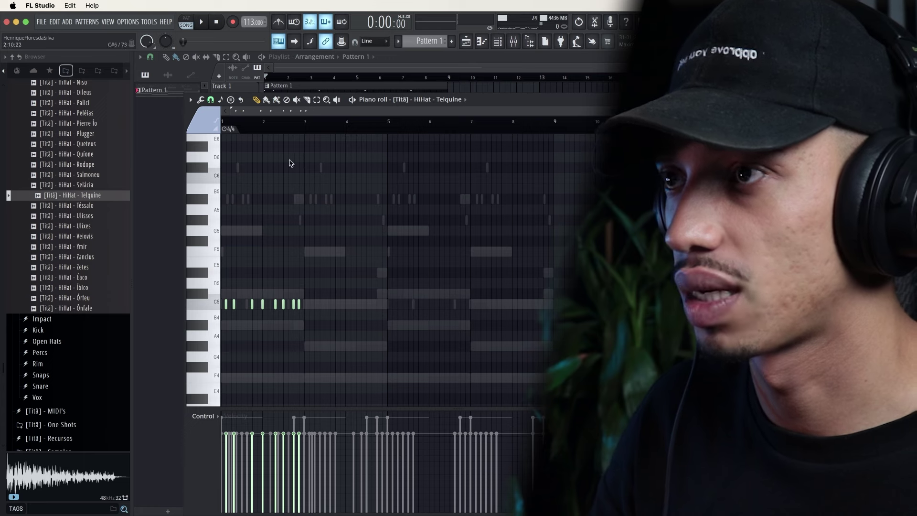
left_click_drag(307, 129, 223, 128)
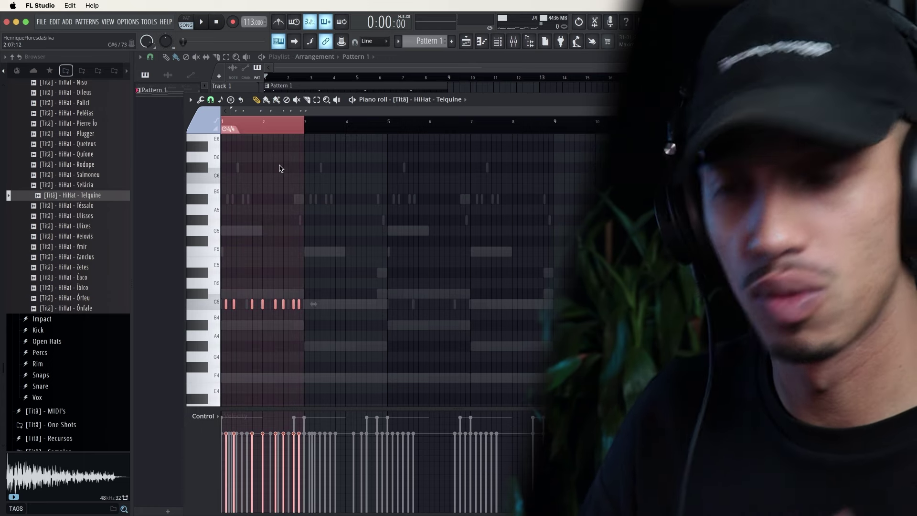
key("ctrl+b")
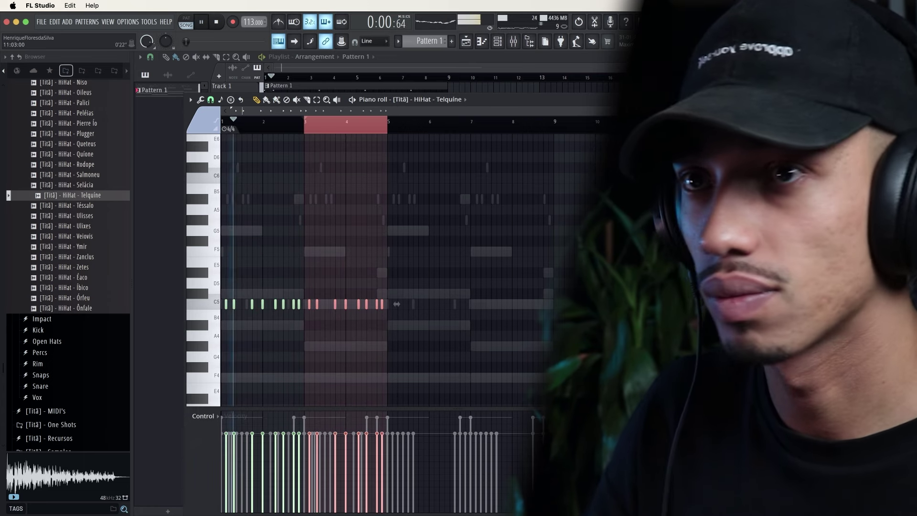
key("Escape")
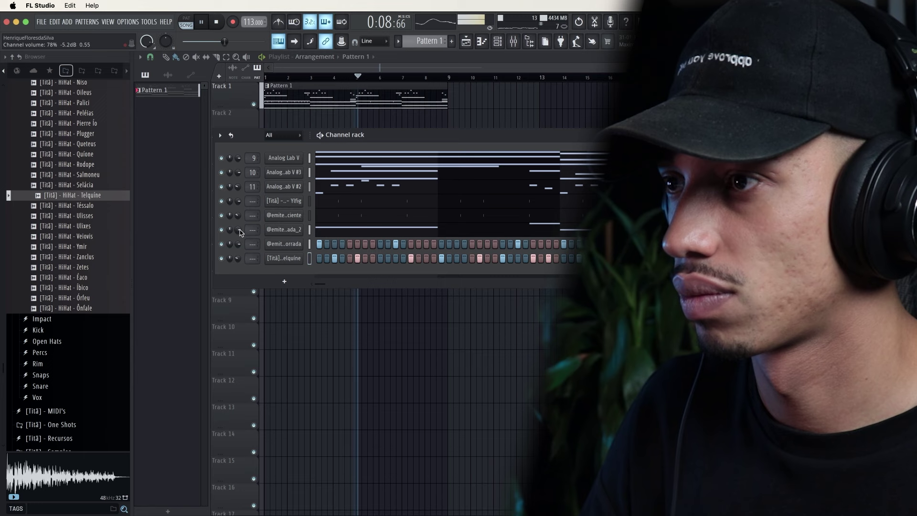
Step: Duplicate the Telquine hi-hat's first four bars into bars 5 to 8
right_click(294, 261)
left_click(332, 260)
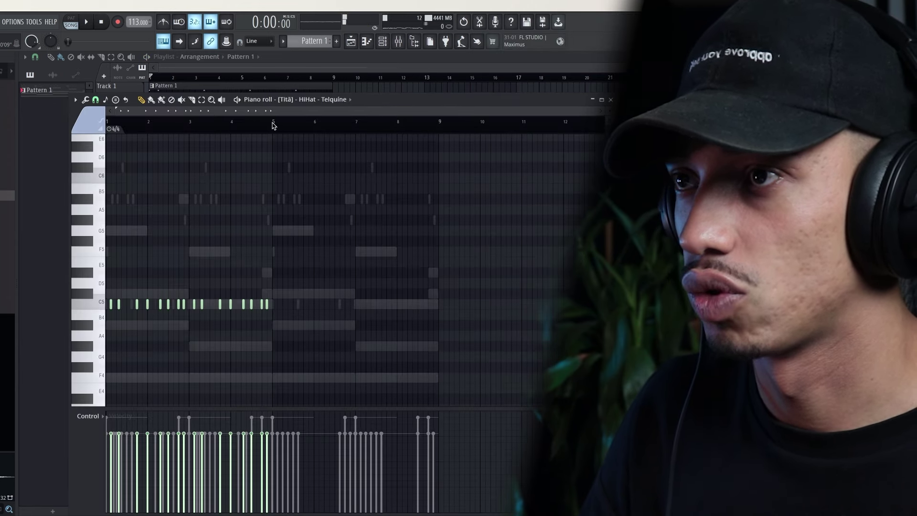
left_click_drag(274, 126, 107, 126)
key("ctrl+b")
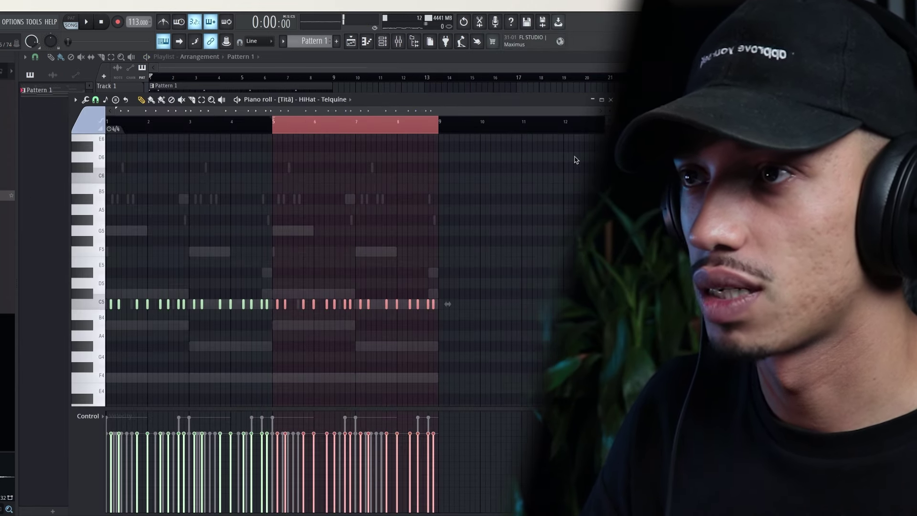
left_click(612, 100)
Step: Duplicate the beatbox_ta_consciente channel's first four bars into bars 5 to 8
left_click(249, 219)
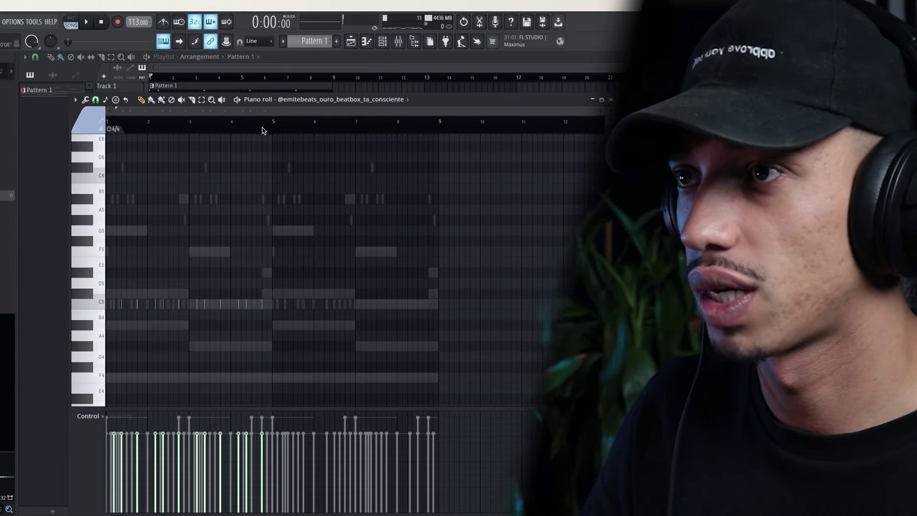
left_click_drag(276, 125, 107, 125)
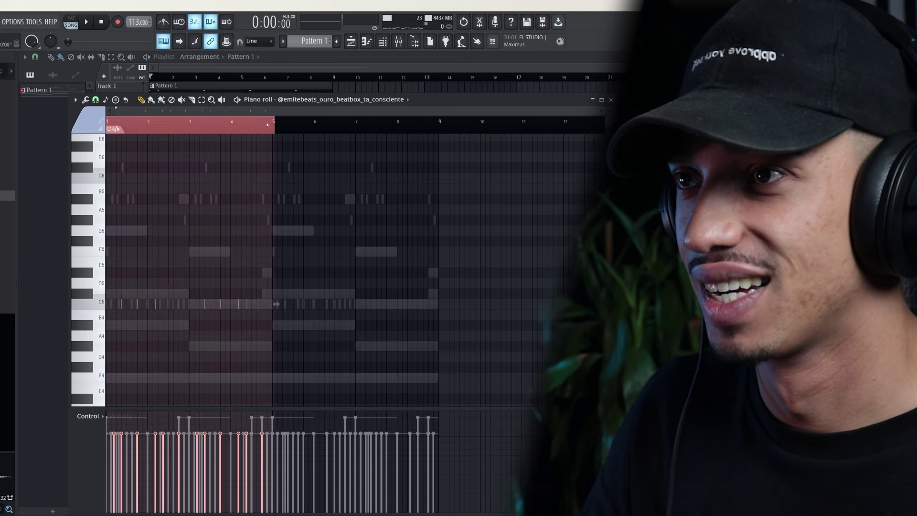
key("ctrl+b")
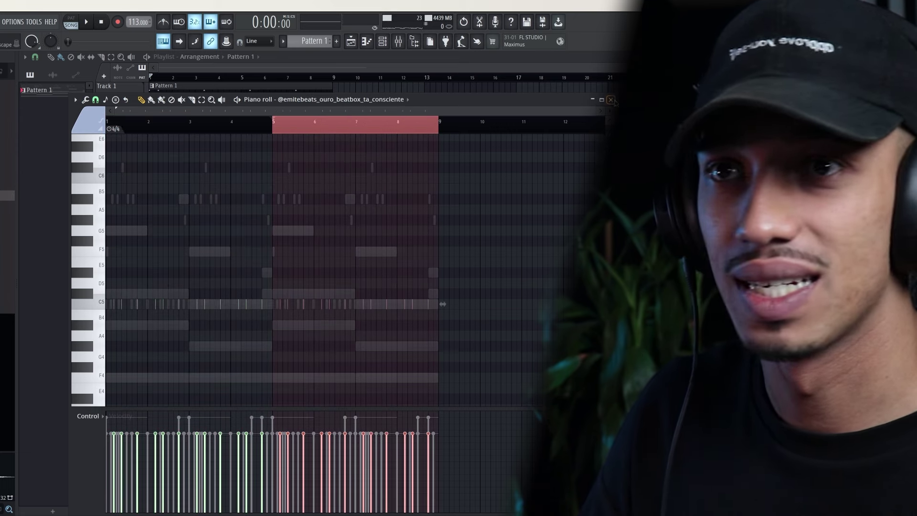
left_click(612, 100)
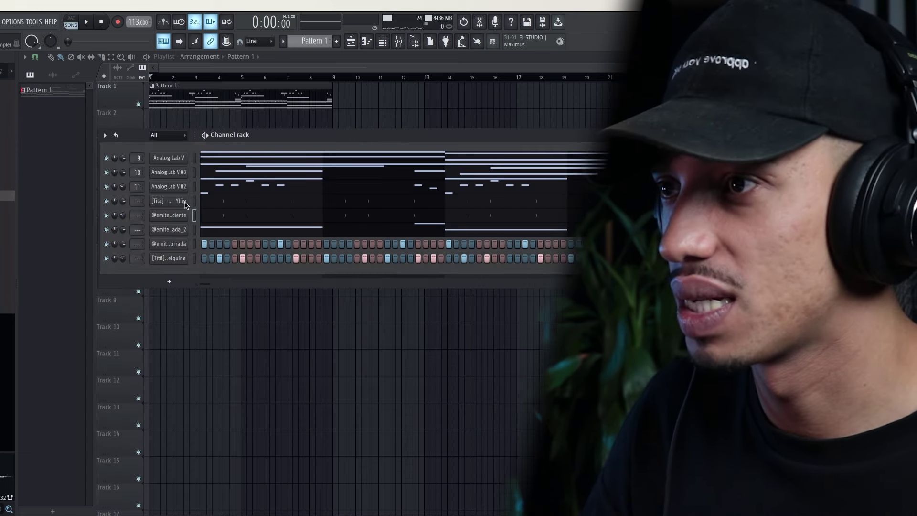
Step: Duplicate the Ylfig rim's first four bars into bars 5 to 8
left_click(215, 206)
scroll(205, 221, "up", 2)
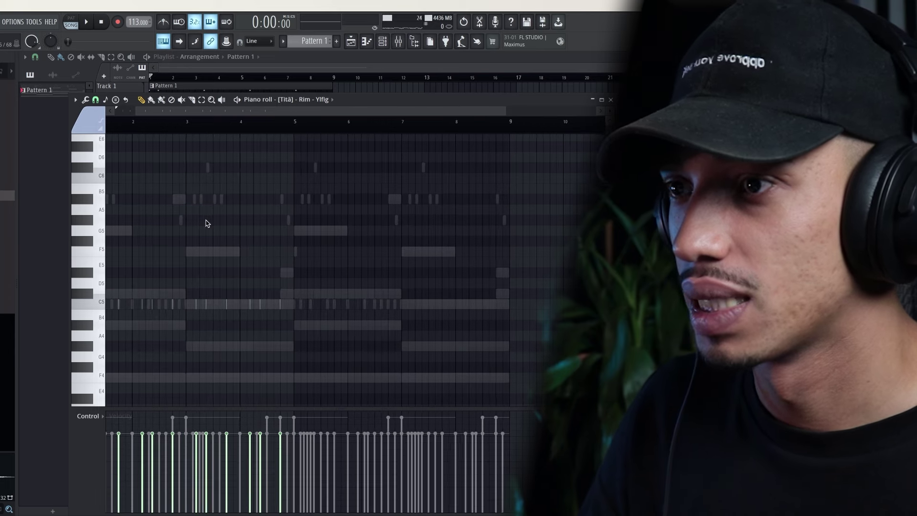
left_click_drag(295, 125, 103, 128)
scroll(227, 175, "down", 1)
key("ctrl+b")
left_click(610, 101)
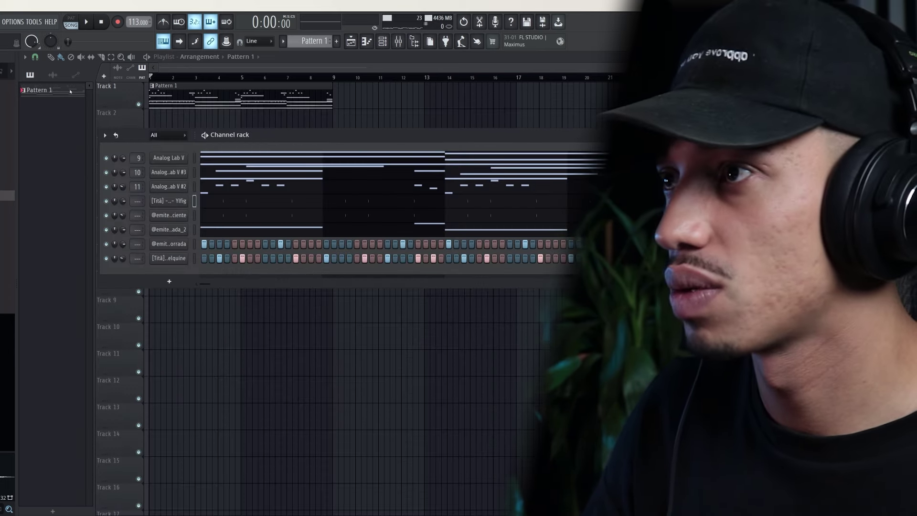
Step: Split Pattern 1 by channel, lay the resulting patterns out on Tracks 2 to 9 in place of the original clip, and play the arrangement
left_click(82, 94)
right_click(46, 94)
left_click(70, 251)
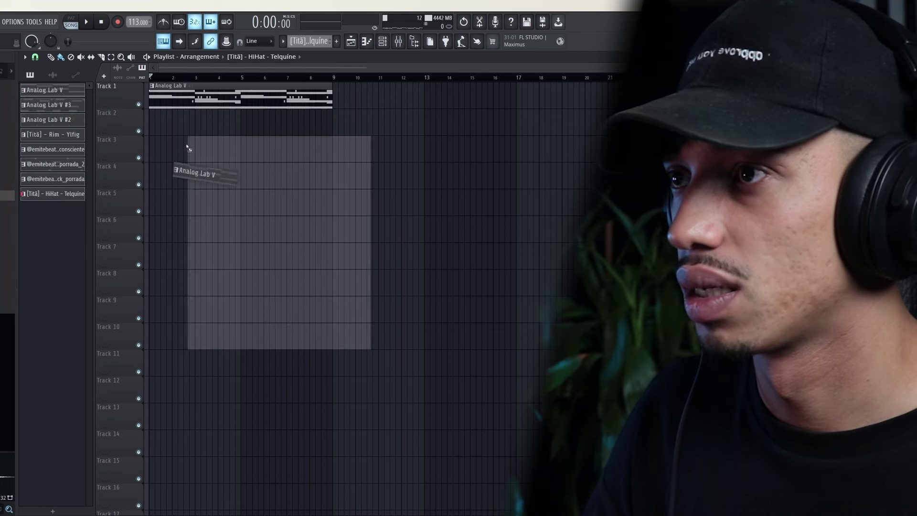
key("space")
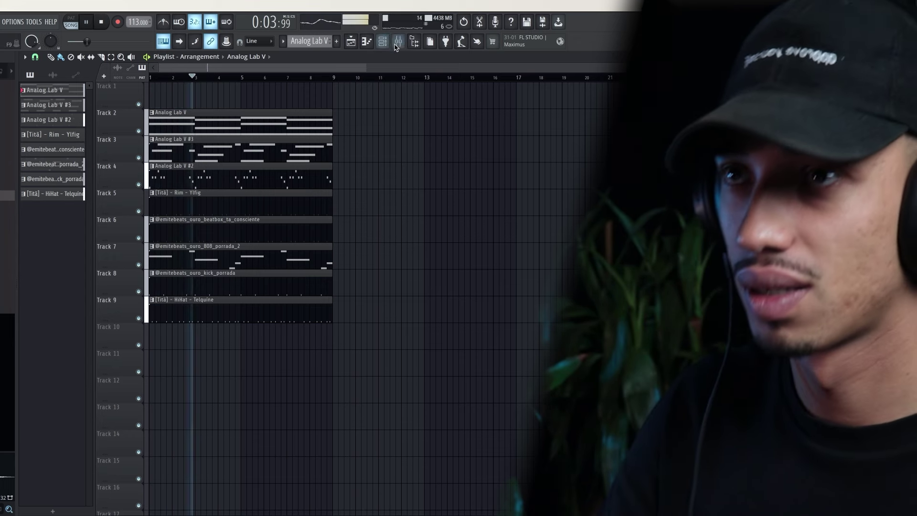
key("F9")
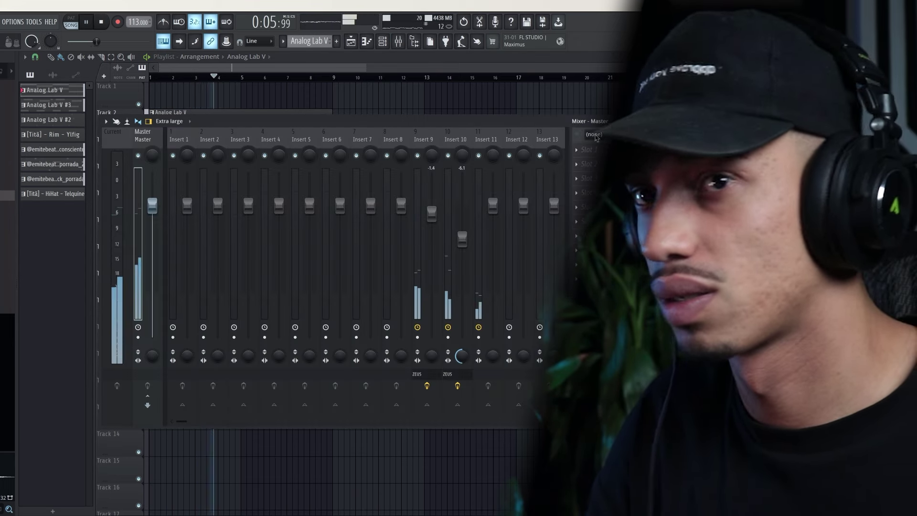
key("F9")
Step: Browse the Titã drum kit's Percs folder for an additional percussion sample
scroll(90, 225, "up", 5)
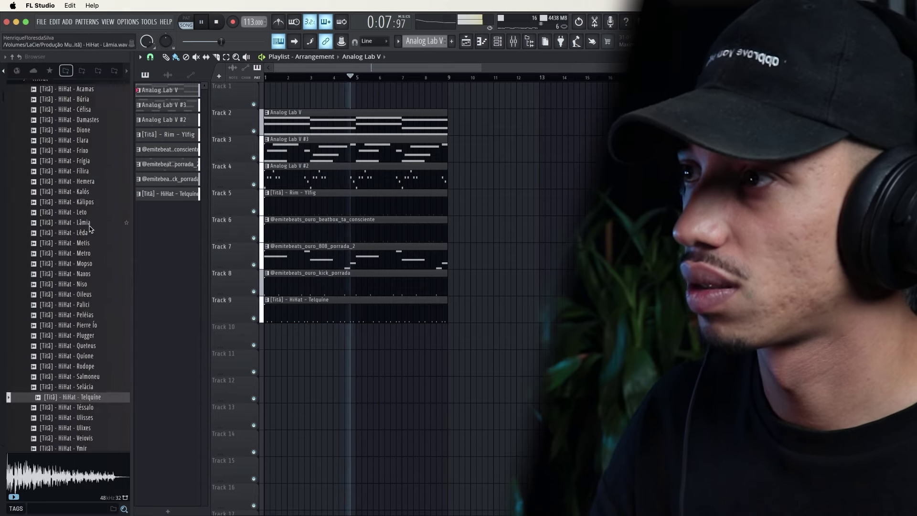
left_click(40, 186)
key("space")
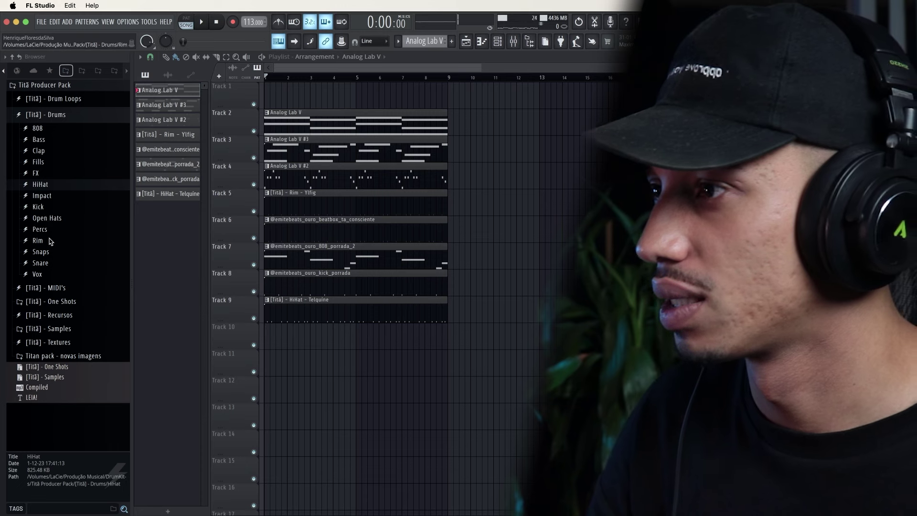
left_click(46, 255)
left_click(46, 251)
left_click(47, 230)
Step: Try the Titã Perc Sileno sample in the Telquine hi-hat's channel and play the arrangement
key("F6")
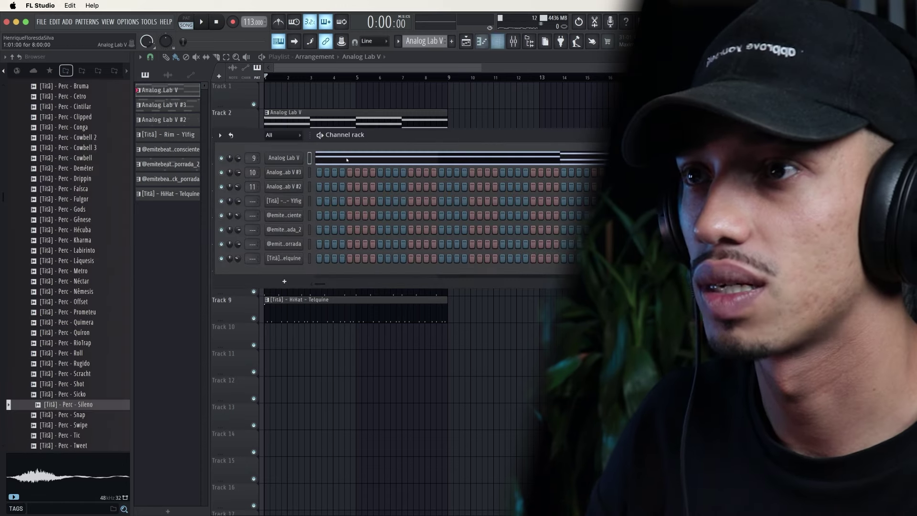
left_click_drag(92, 409, 306, 190)
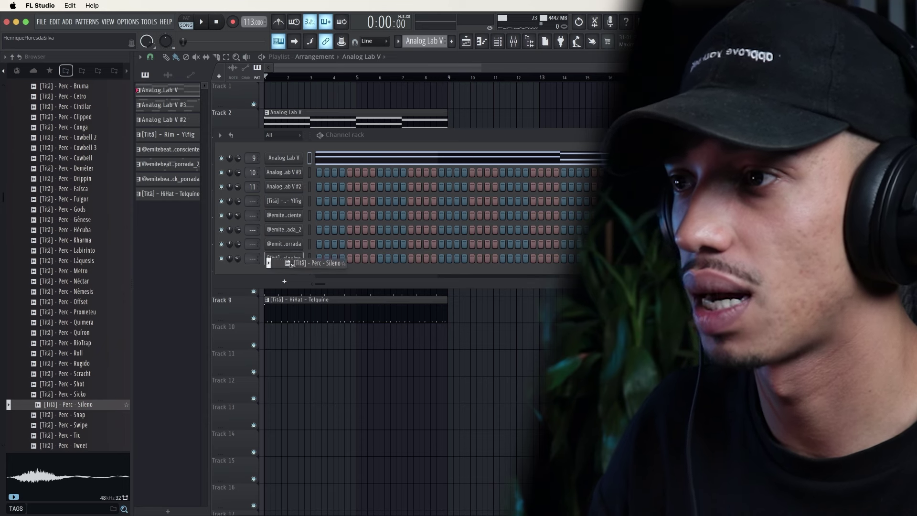
left_click_drag(268, 263, 91, 405)
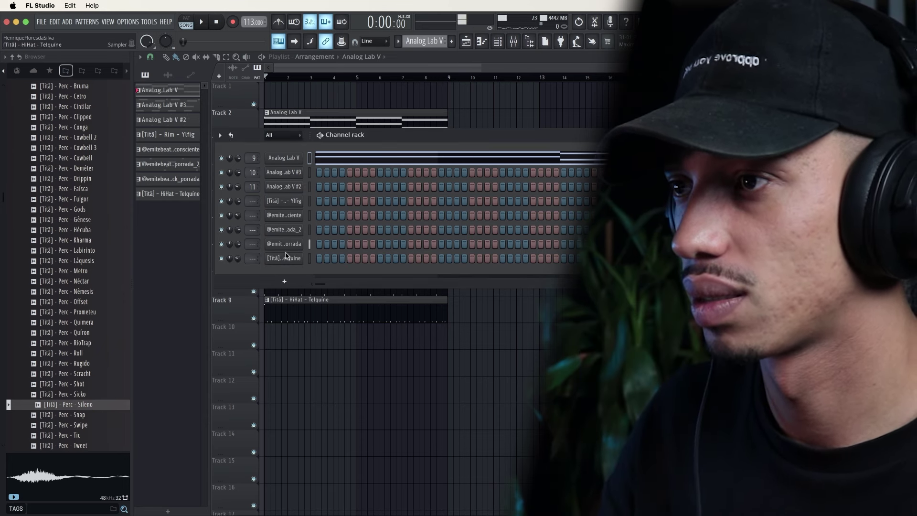
left_click_drag(108, 405, 283, 268)
key("space")
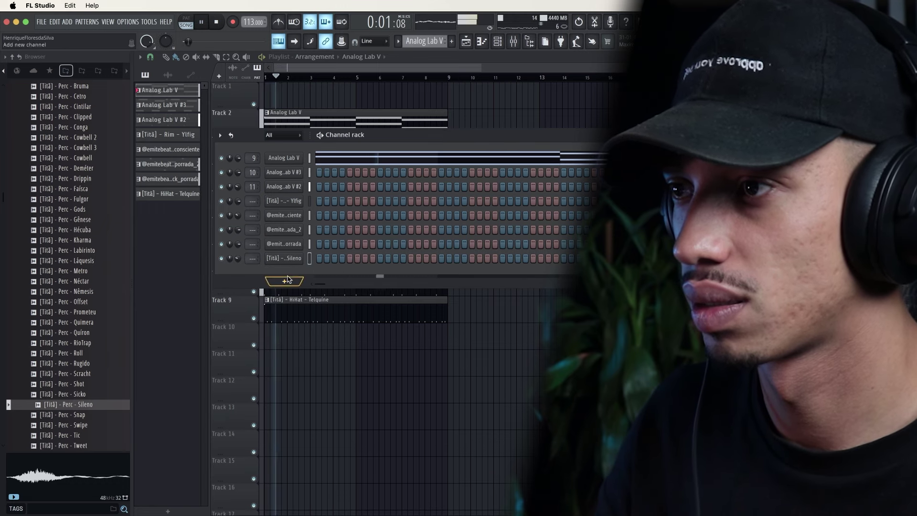
Step: Audition the shaker samples in the Ouro - Funk Drum Kit, including shaker_básico and shaker_básico_2
left_click(113, 70)
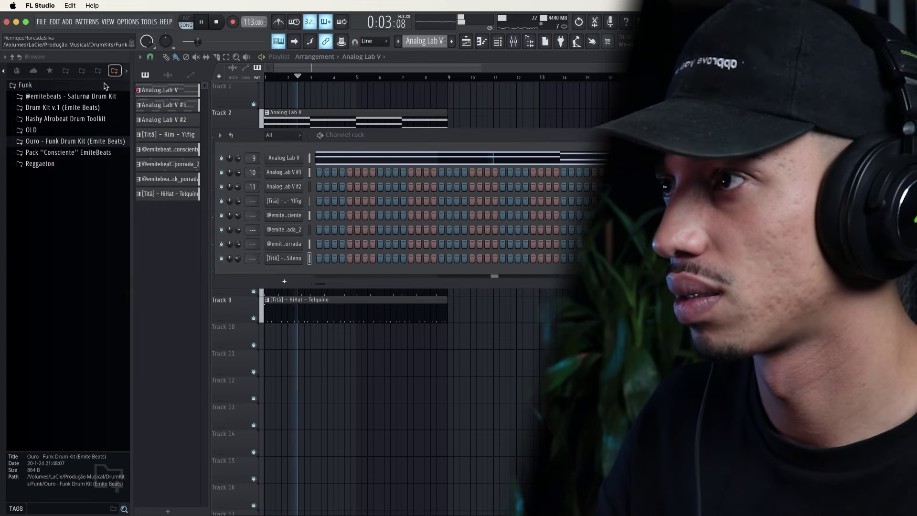
key("space")
left_click(66, 141)
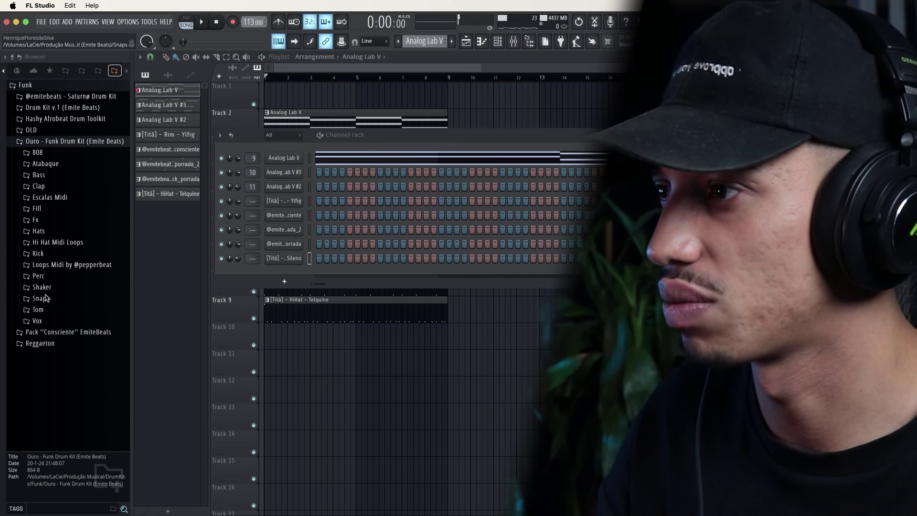
left_click(45, 287)
left_click(56, 298)
left_click(57, 317)
left_click(61, 308)
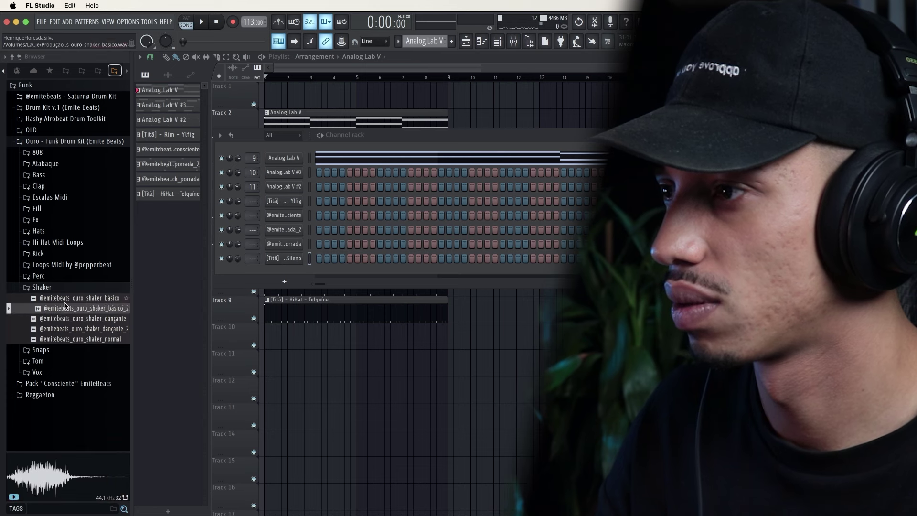
left_click(65, 300)
Step: Load shaker_básico into the last channel in place of Sileno and lower its volume to 21% during playback
left_click_drag(288, 286, 277, 261)
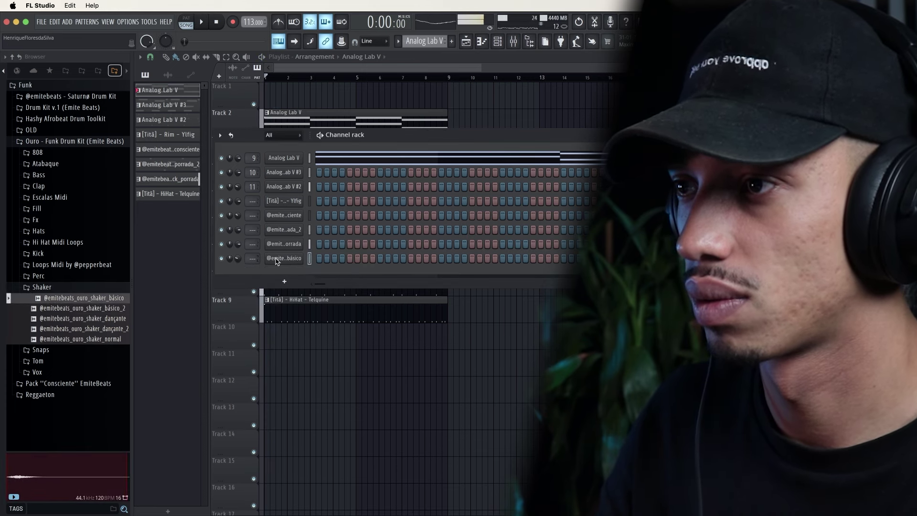
left_click(276, 260)
key("space")
left_click(422, 125)
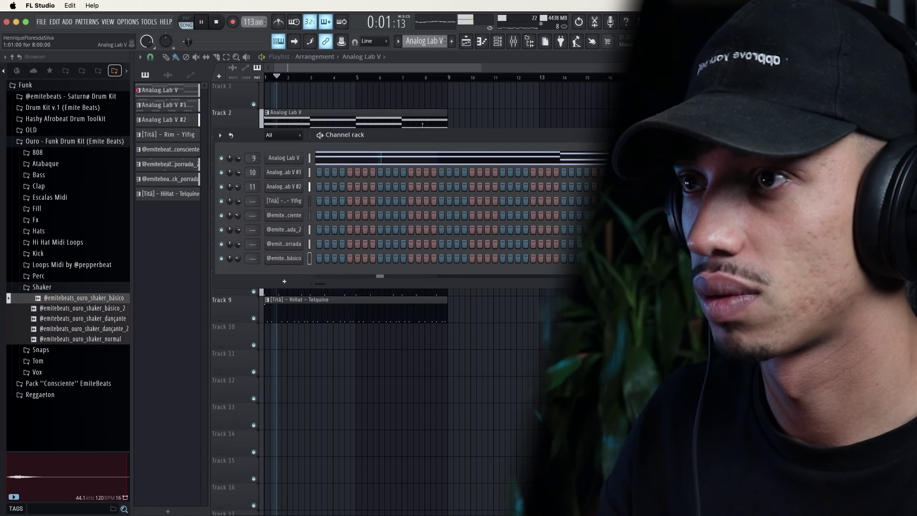
left_click_drag(238, 262, 238, 258)
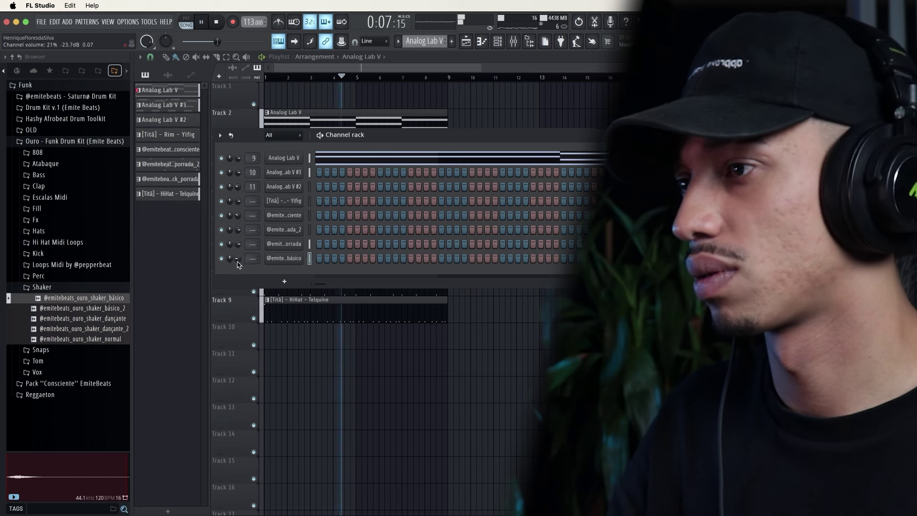
Step: Stop playback and audition drum fills from the Ouro kit's Fill folder, including the futuro 97 bpm fill
left_click(60, 288)
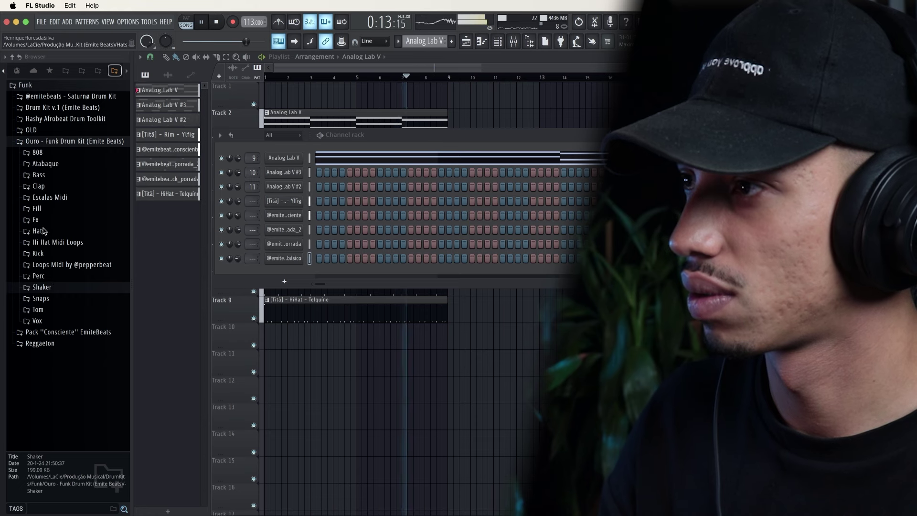
left_click(46, 210)
key("space")
left_click(51, 240)
left_click(52, 264)
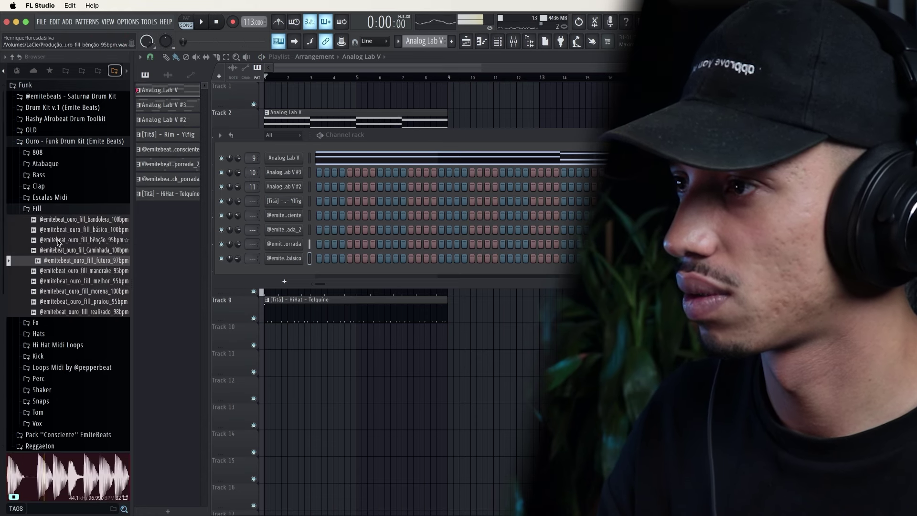
left_click(61, 230)
left_click(59, 213)
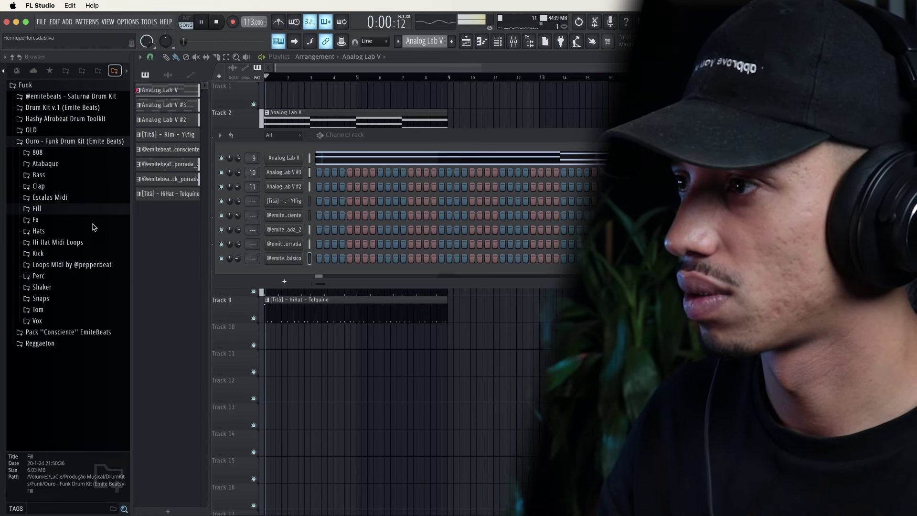
Step: Duplicate the eight-bar block of clips on Tracks 2 to 9 four times along the playlist
key("F6")
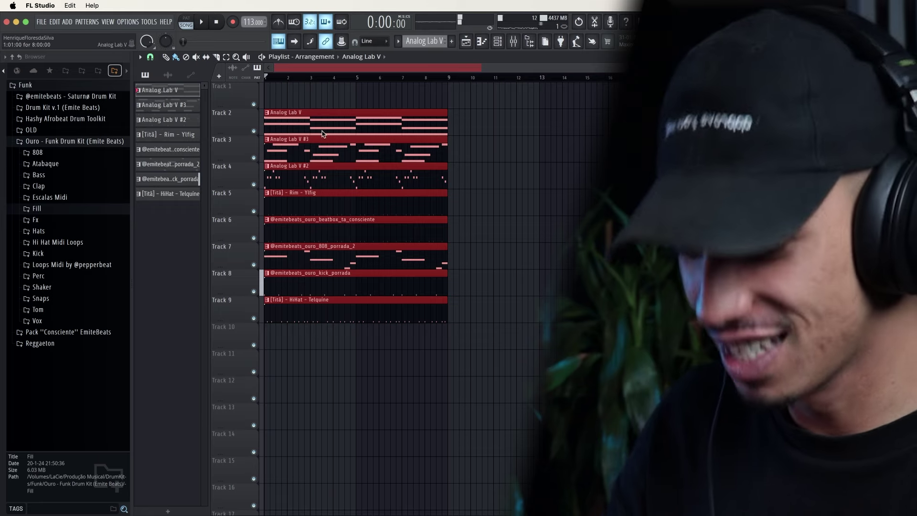
key("super+b")
key("super+b")
key("super+b")
key("super+b")
Step: Delete the first Analog Lab V #3 clip on Track 3 from the opening eight bars
scroll(325, 191, "down", 4)
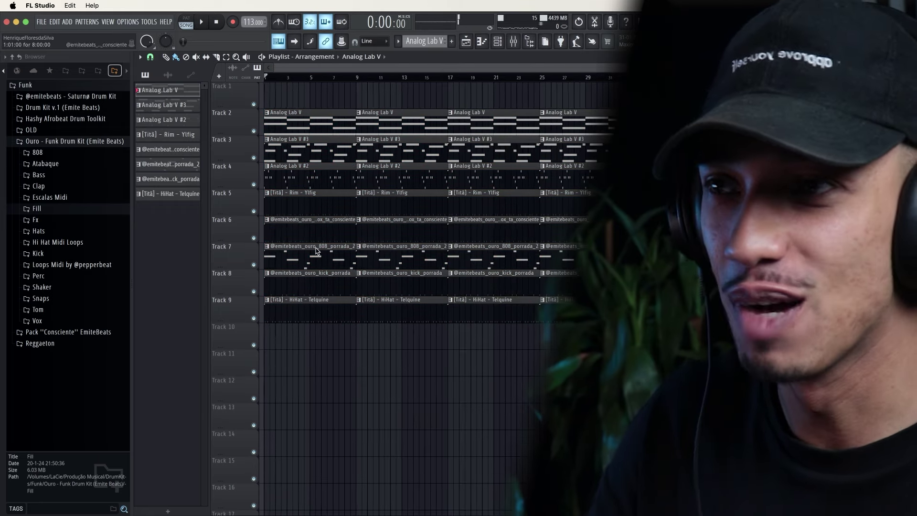
scroll(335, 268, "down", 7)
scroll(368, 345, "up", 7)
scroll(333, 86, "up", 2)
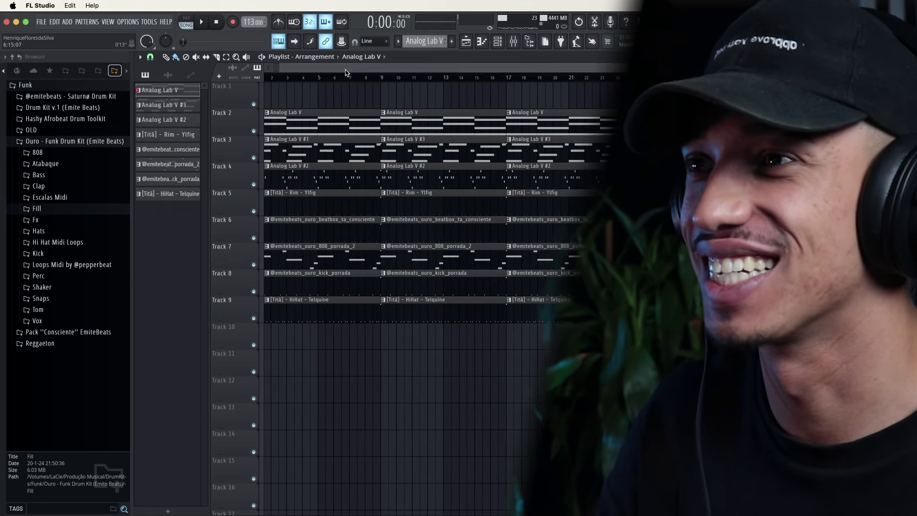
scroll(346, 73, "up", 1)
scroll(288, 285, "left", 2)
scroll(379, 86, "up", 1)
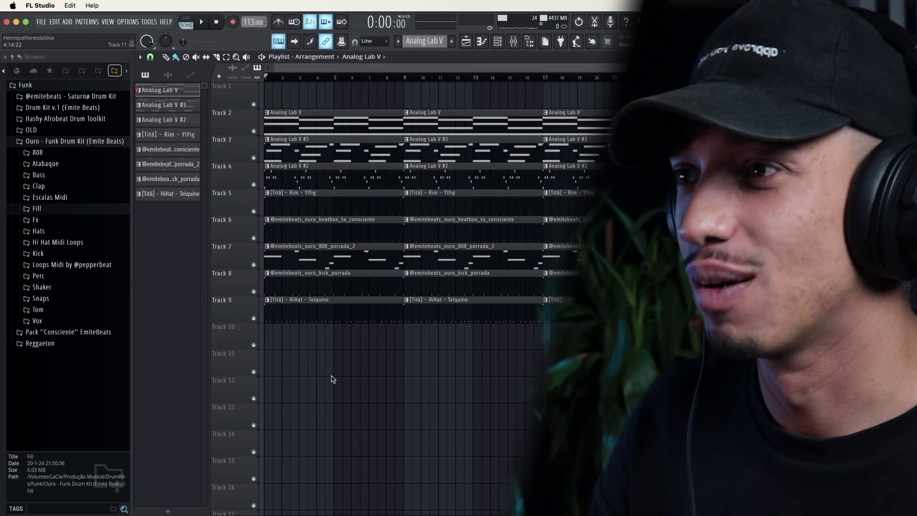
right_click(304, 152)
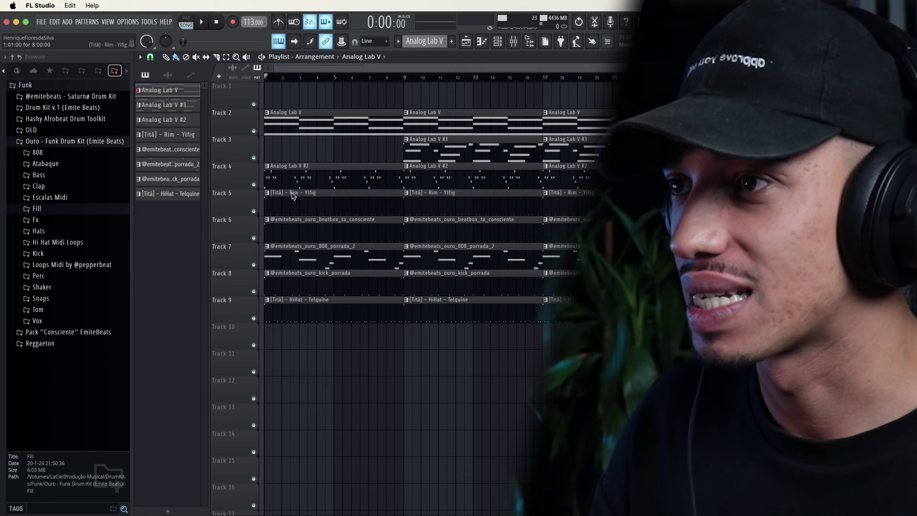
Step: Delete the rim, beatbox, 808, kick and hi-hat clips on Tracks 5 to 9 from the opening eight bars
right_click(294, 200)
right_click(287, 230)
right_click(281, 260)
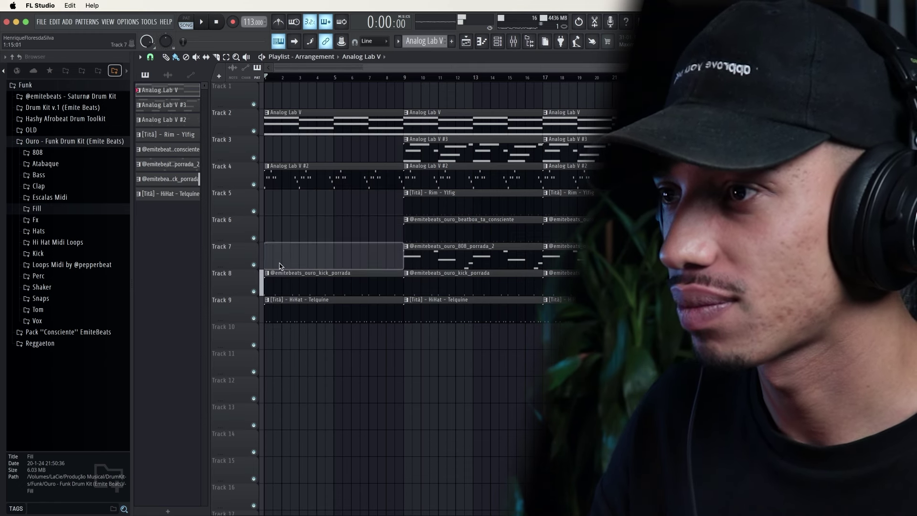
right_click(283, 286)
right_click(289, 307)
Step: During playback, delete the first two Analog Lab V #2 clips on Track 4 and place an Analog Lab V #3 clip at bar 1 of Track 3
key("space")
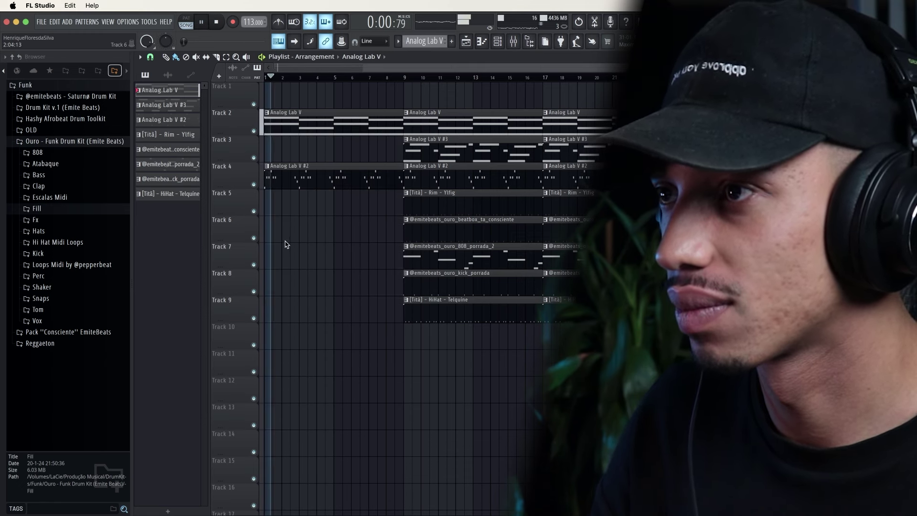
right_click(283, 177)
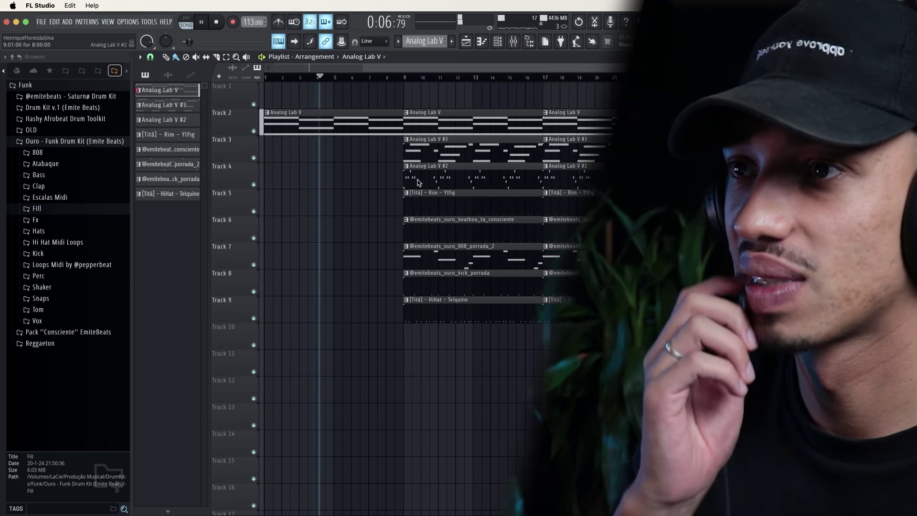
right_click(419, 179)
left_click(419, 152)
left_click(272, 151)
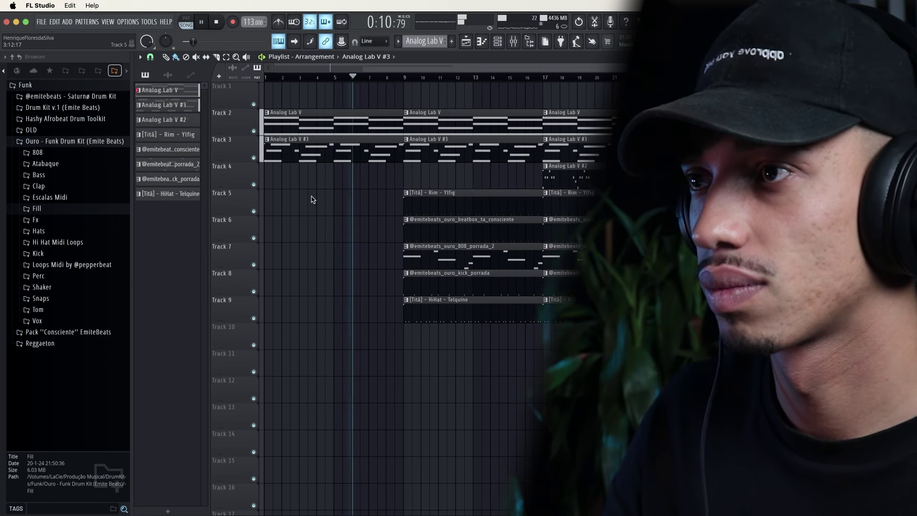
Step: Try the opening eight bars without the Analog Lab V clip on Track 2 and put the clip back
right_click(292, 121)
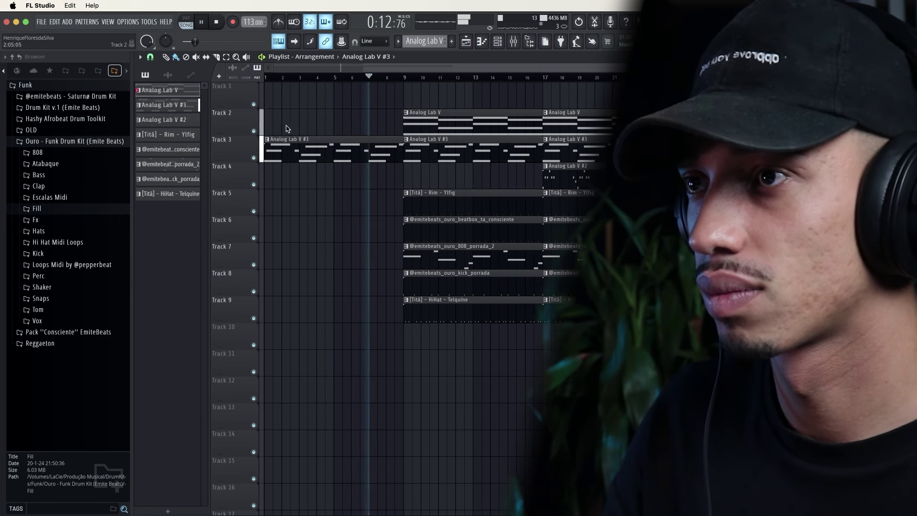
key("space")
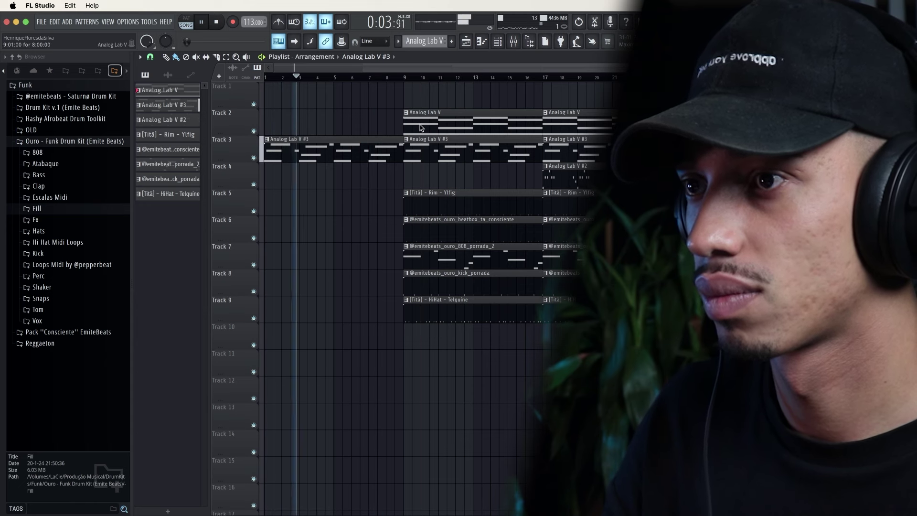
left_click_drag(421, 128, 237, 131)
key("space")
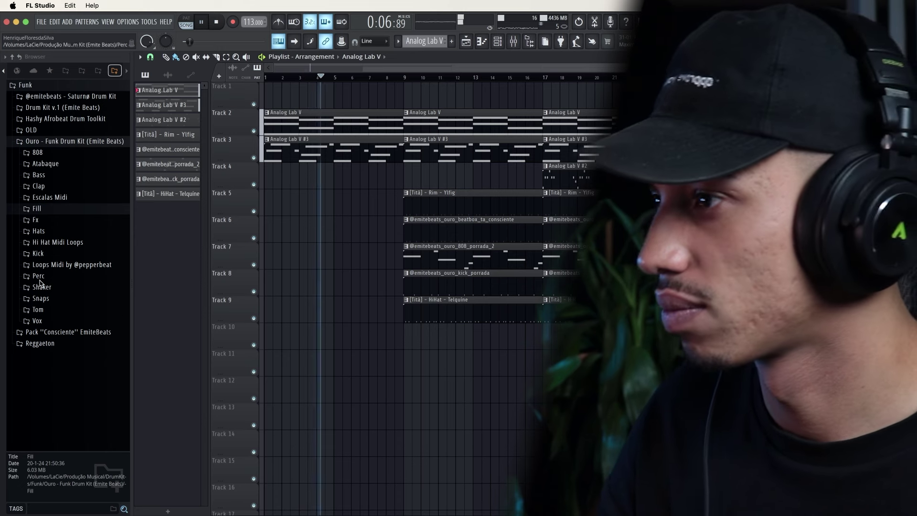
Step: Audition the drum fills in the Ouro kit's Fill folder during playback and close the folder
left_click(37, 209)
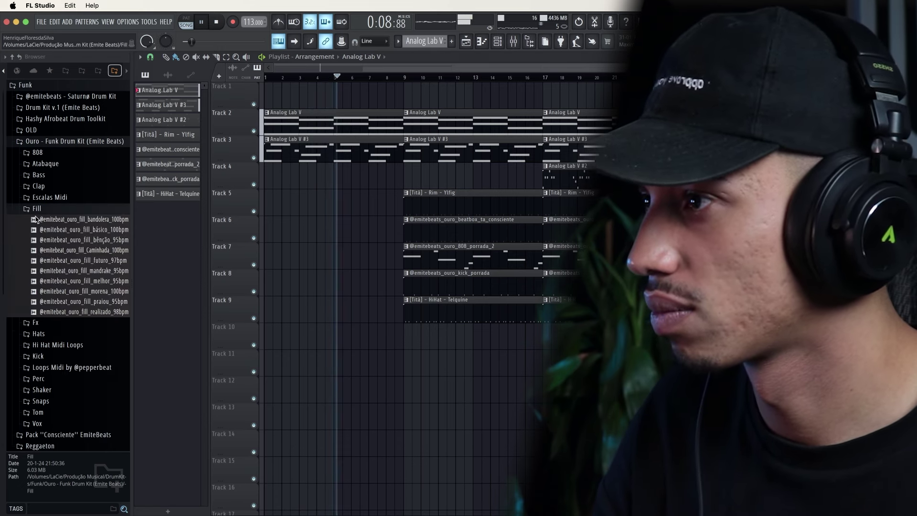
key("Down")
key("Down")
key("Down")
key("Down")
key("Down")
key("Down")
key("Down")
key("Down")
key("Down")
key("Down")
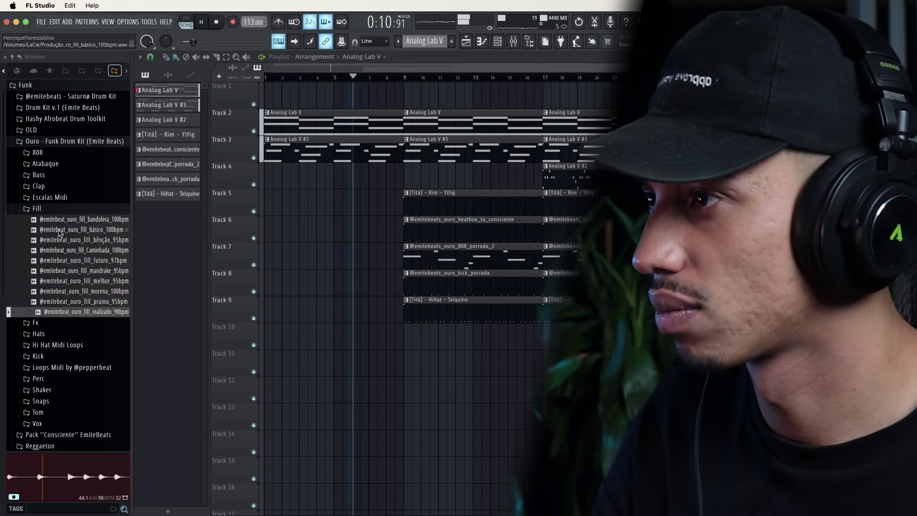
key("Left")
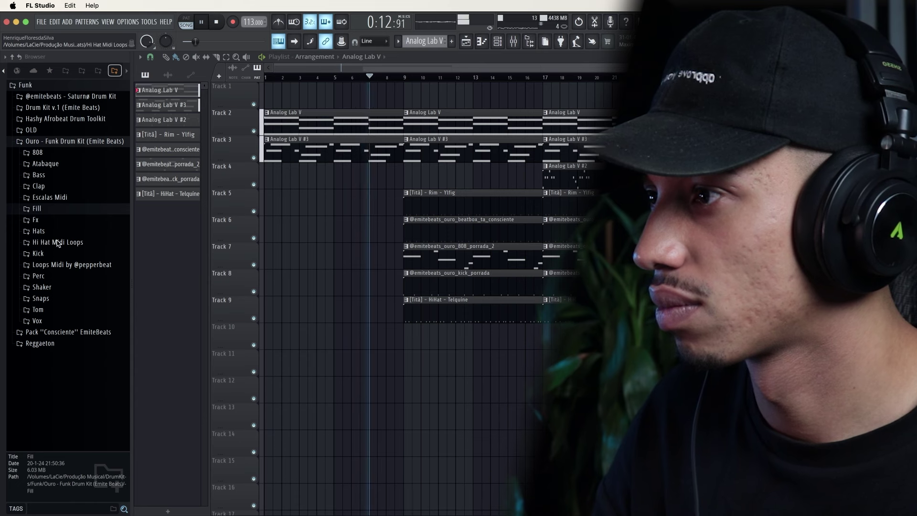
Step: Stop playback and look through the Ouro kit's Vox and Tom sample folders for a usable sound
left_click(37, 321)
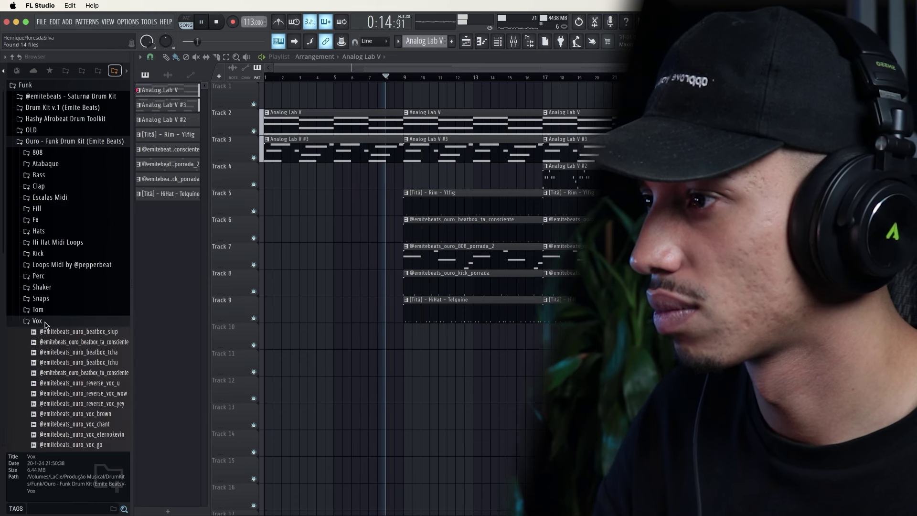
left_click(38, 309)
key("space")
left_click(55, 341)
key("Down")
key("Down")
key("Down")
key("Down")
key("Down")
key("Right")
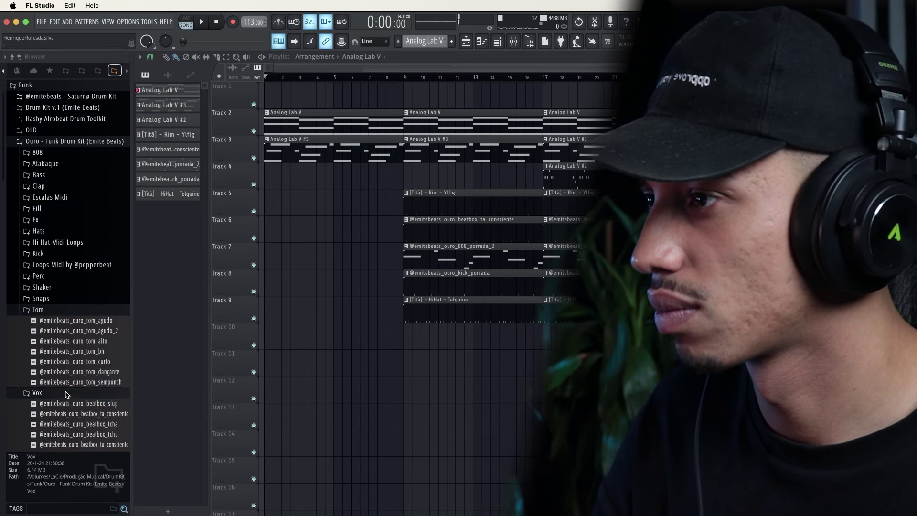
left_click(48, 312)
left_click(50, 321)
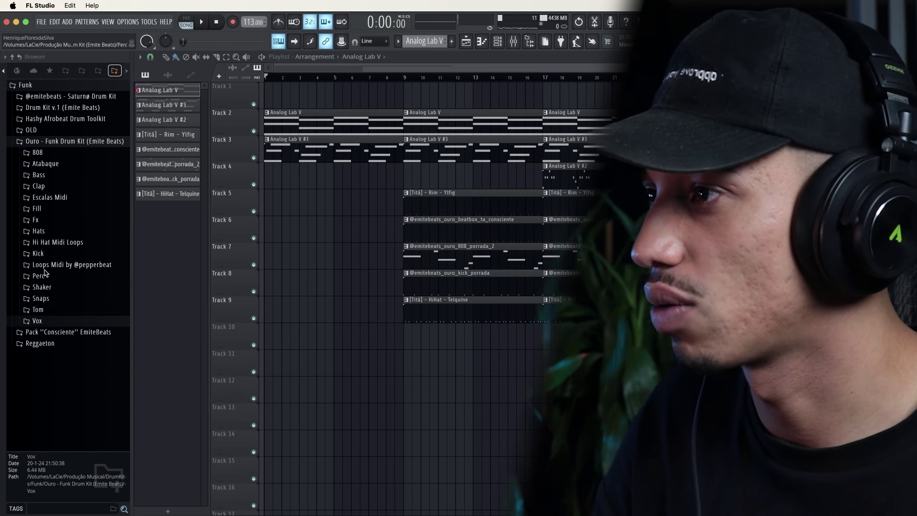
Step: Audition the Ouro kit's Fx samples and place fx_sweep on Track 11 so it ends at bar 9
left_click(35, 220)
left_click(62, 261)
left_click(64, 282)
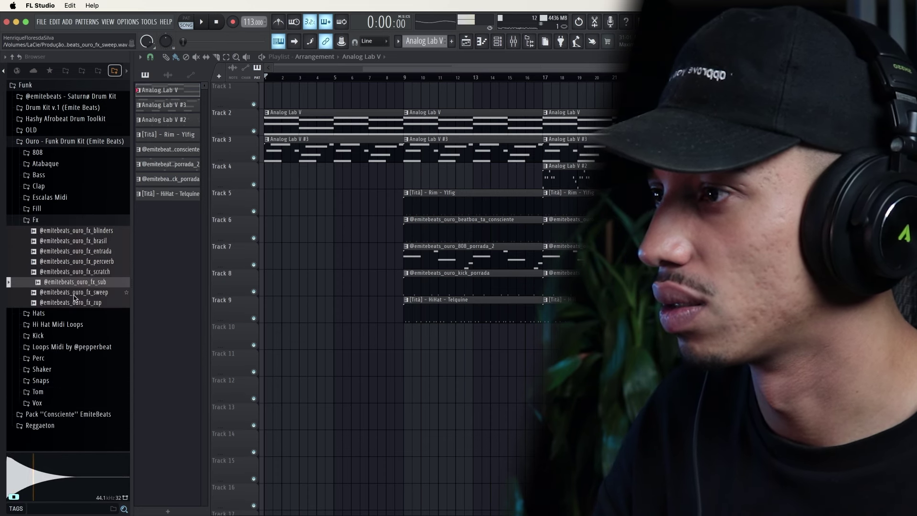
left_click(79, 290)
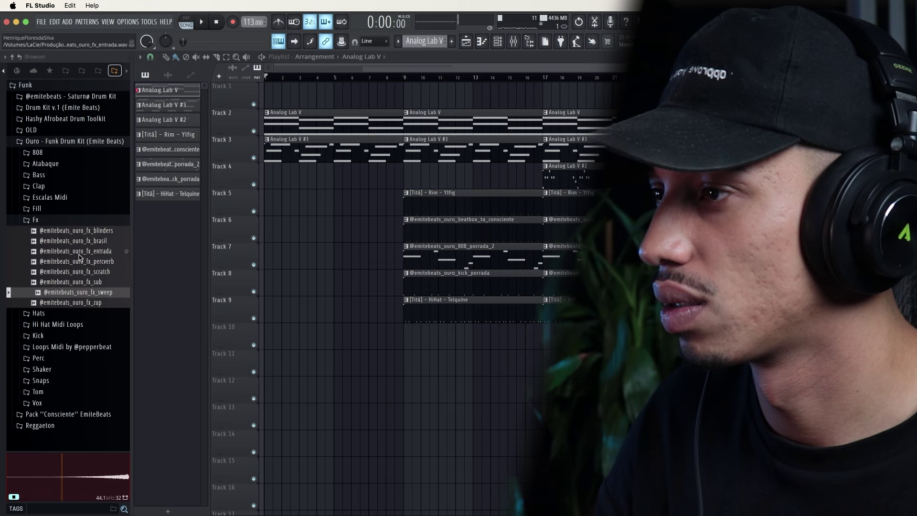
left_click_drag(78, 292, 448, 354)
scroll(383, 357, "up", 5)
key("space")
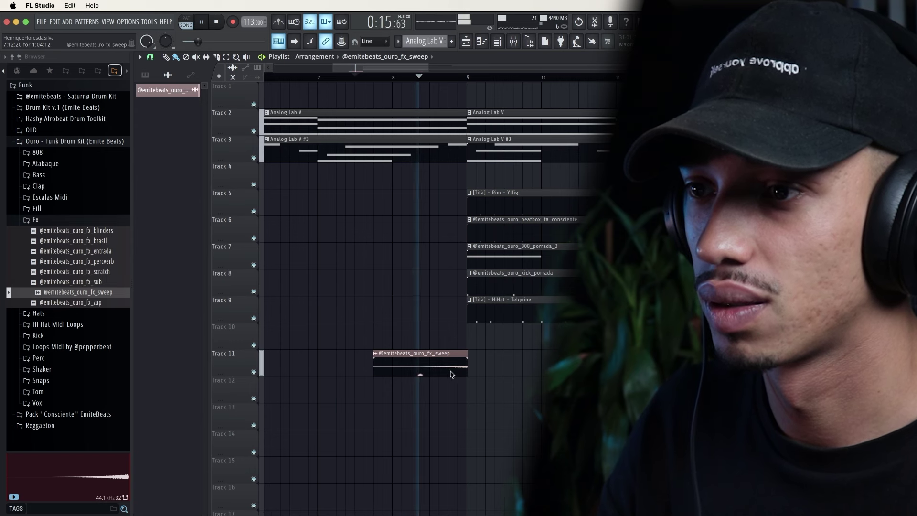
Step: Lower the fx_sweep clip's volume to -7.1 dB during playback and check its end against bar 9
key("space")
key("space")
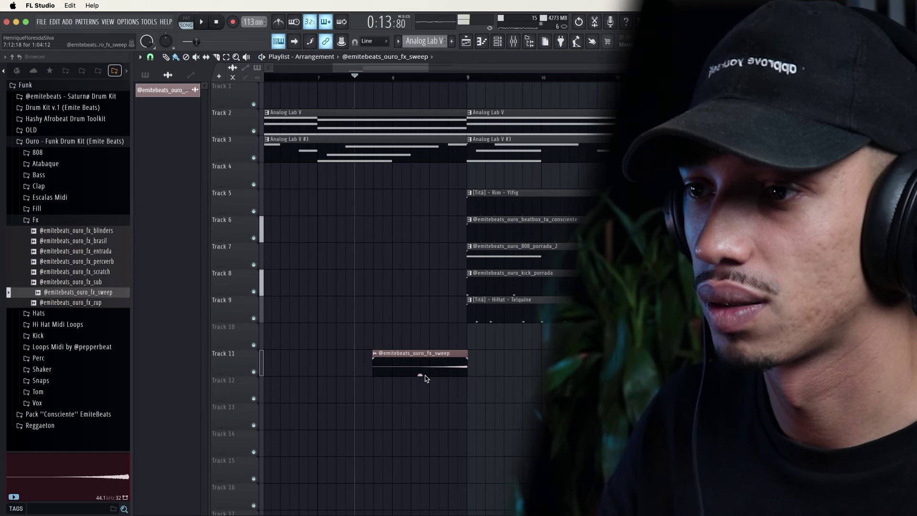
left_click_drag(420, 375, 420, 380)
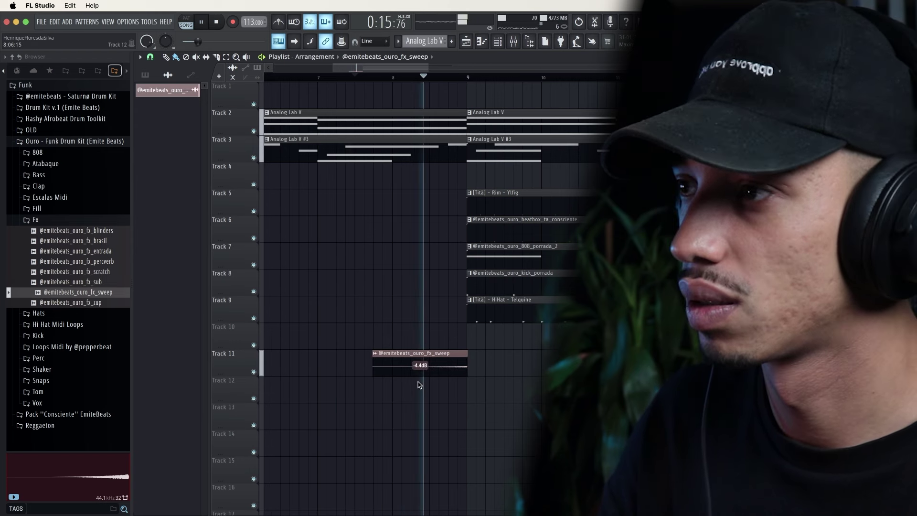
left_click_drag(420, 369, 421, 375)
scroll(482, 363, "up", 1)
right_click(482, 363, "ctrl")
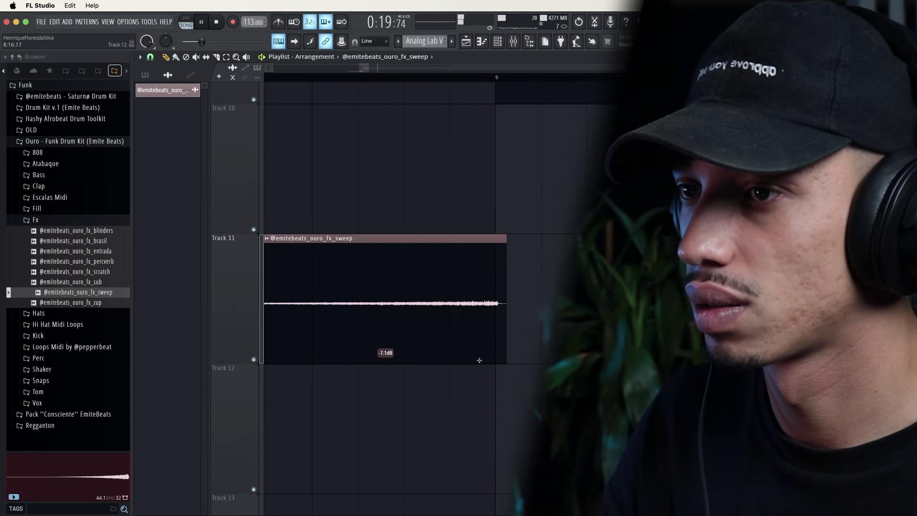
scroll(482, 341, "down", 1)
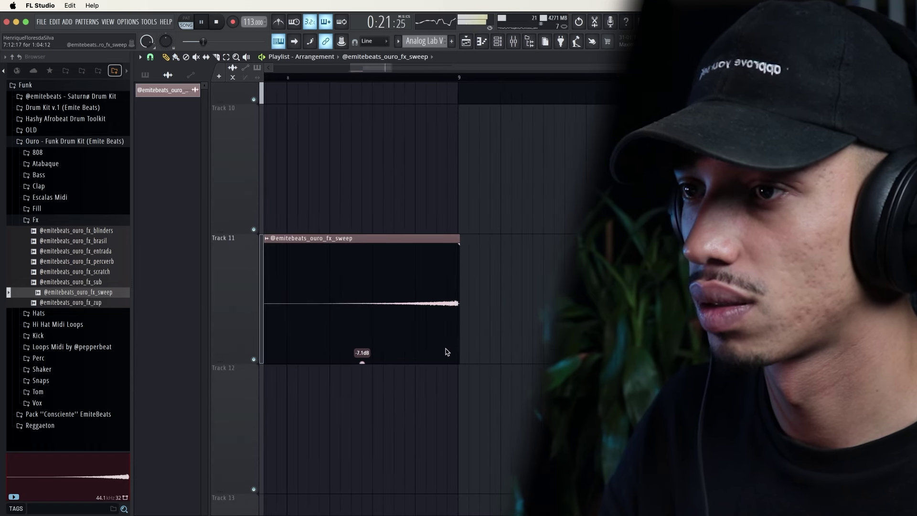
right_click(504, 362, "ctrl")
key("space")
Step: Audition more Fx samples, place fx_sub at bar 1 of Track 10 and play from the start
left_click(87, 270)
key("Up")
key("Up")
key("Up")
key("Up")
left_click(87, 253)
left_click(88, 263)
left_click_drag(85, 282, 271, 413)
left_click(266, 78)
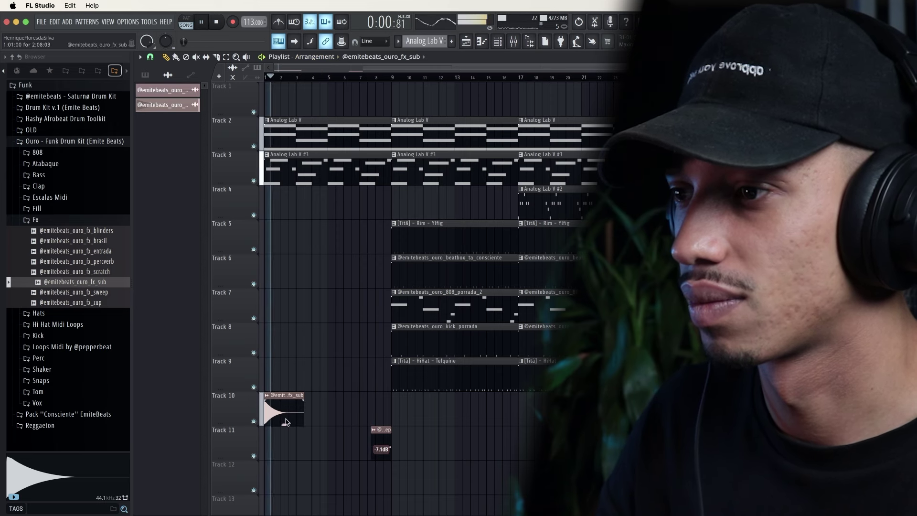
Step: Lower the fx_sub clip's volume to -4.8 dB and replay the intro from the start
left_click_drag(285, 424, 277, 436)
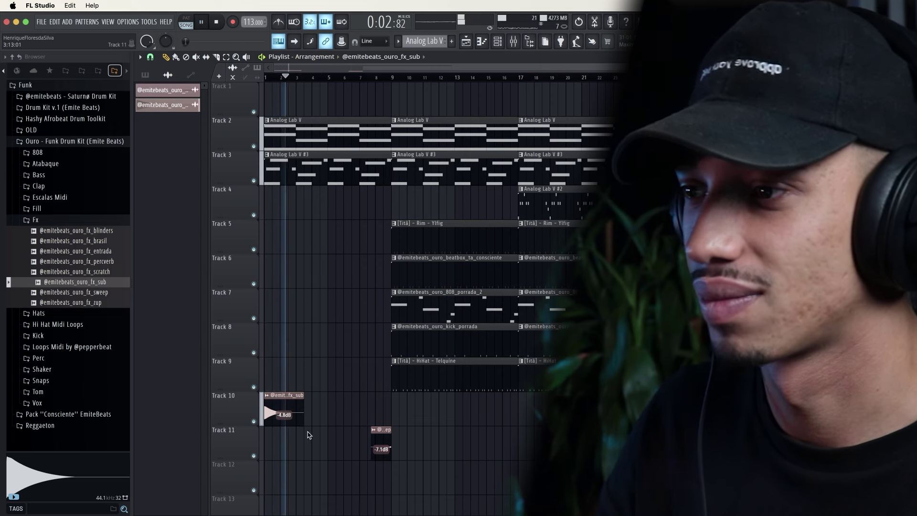
key("space")
key("space")
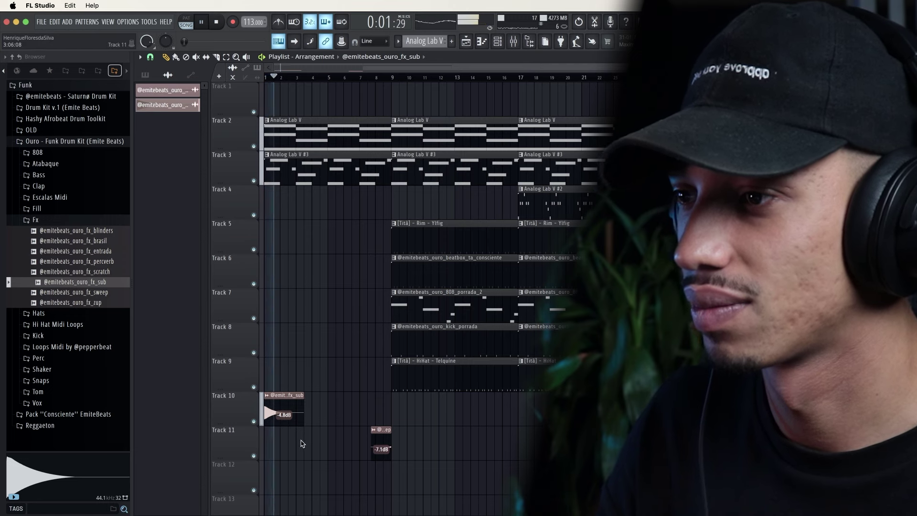
Step: Add a beatbox_ta_consciente clip on Track 6 trimmed to run from bar 5 to bar 9, and delete the one starting at bar 9
left_click(48, 219)
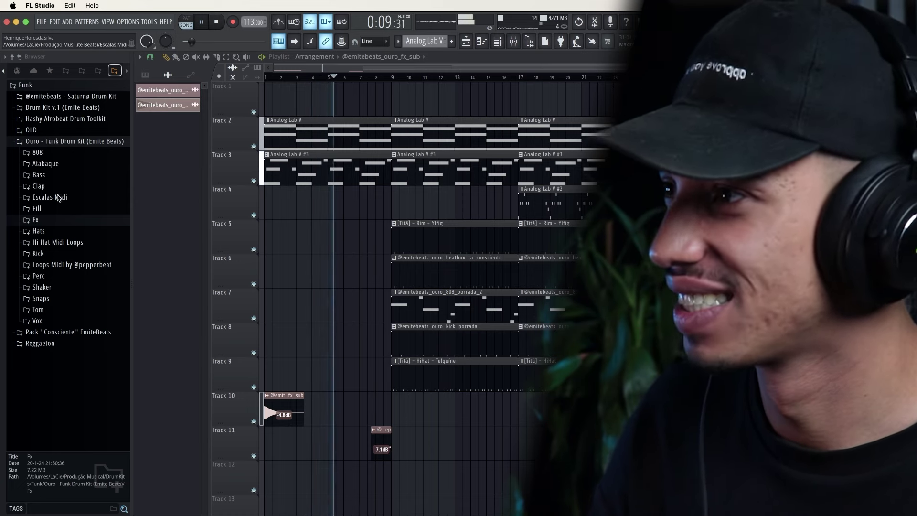
left_click(276, 283)
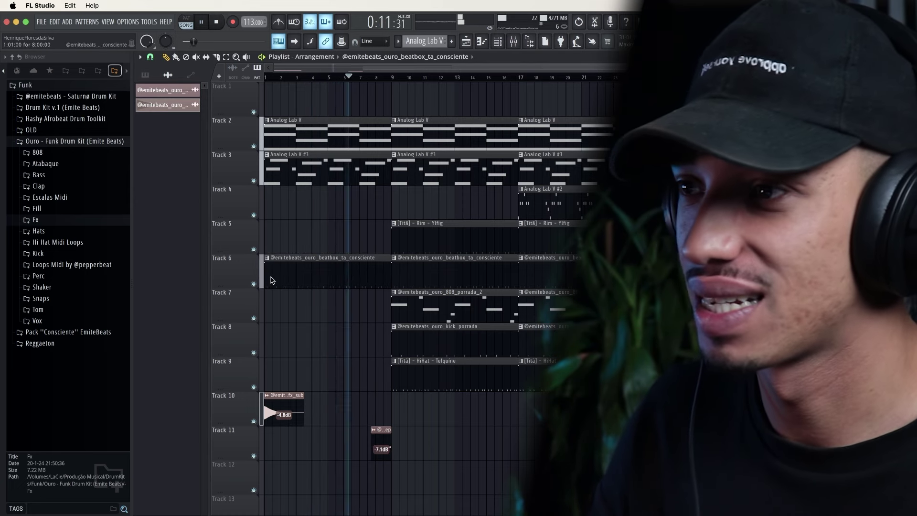
left_click(268, 259)
left_click(267, 260)
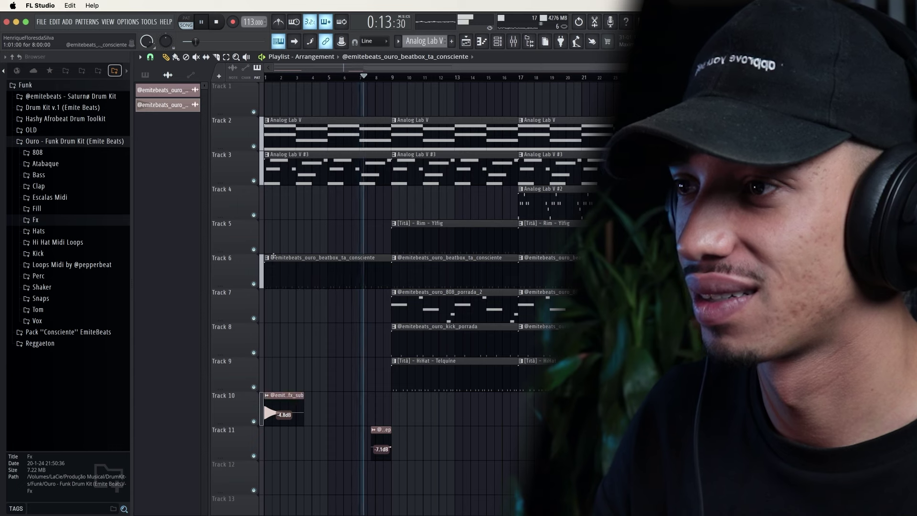
left_click_drag(261, 268, 311, 267)
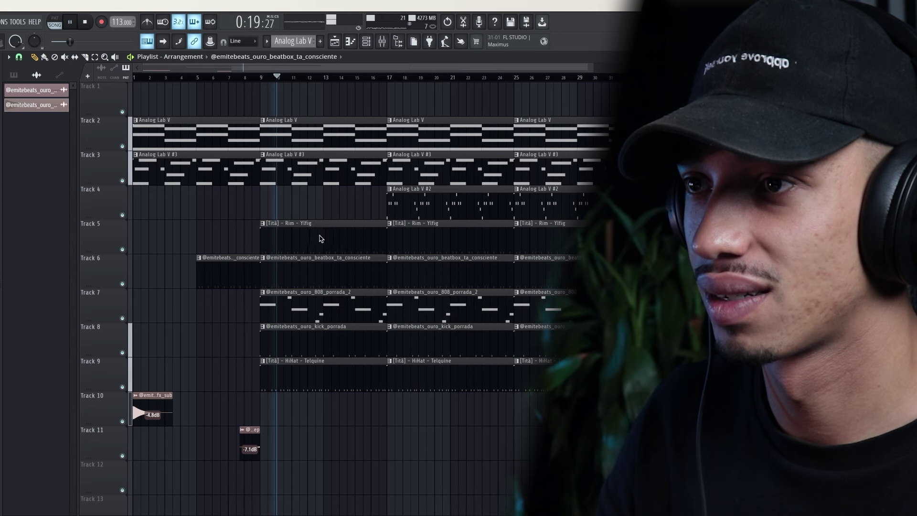
right_click(320, 271)
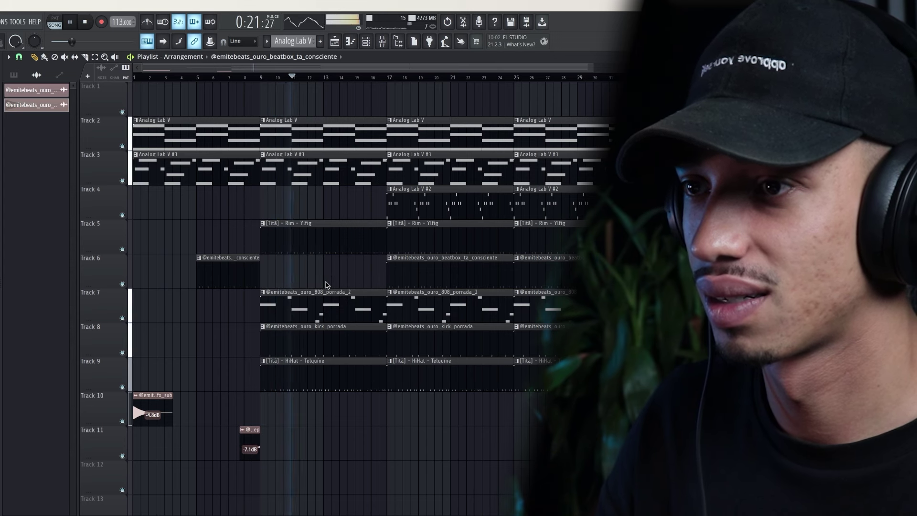
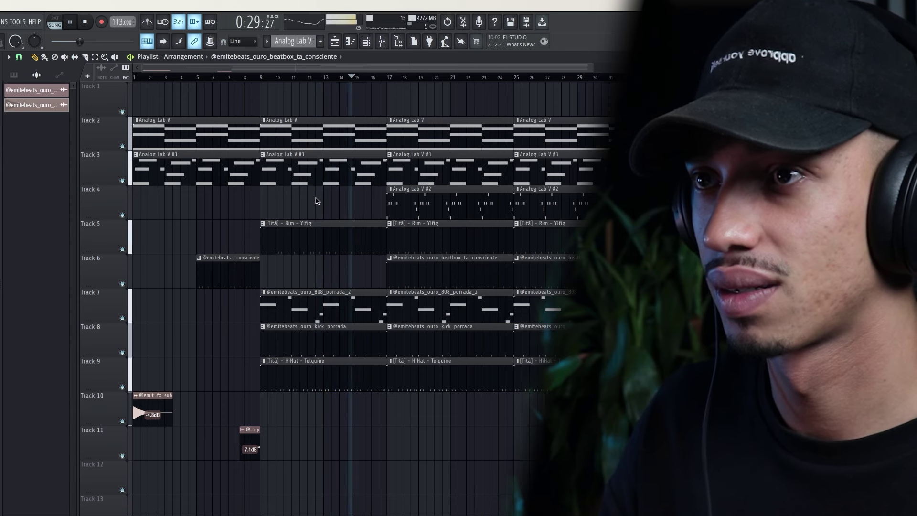
Step: Play the arrangement around bars 9 to 22 and review the Analog Lab V #3 melody pattern in the piano roll
scroll(246, 209, "down", 3)
scroll(319, 224, "up", 4)
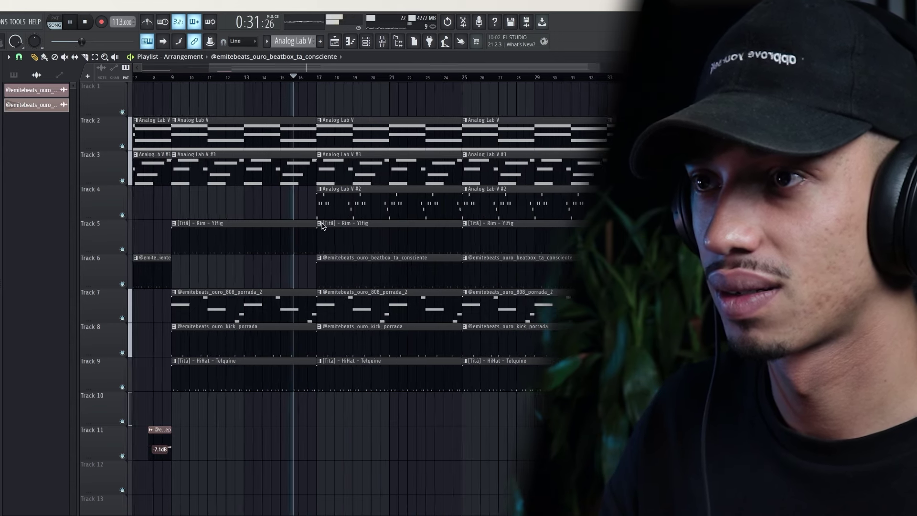
scroll(320, 225, "up", 5)
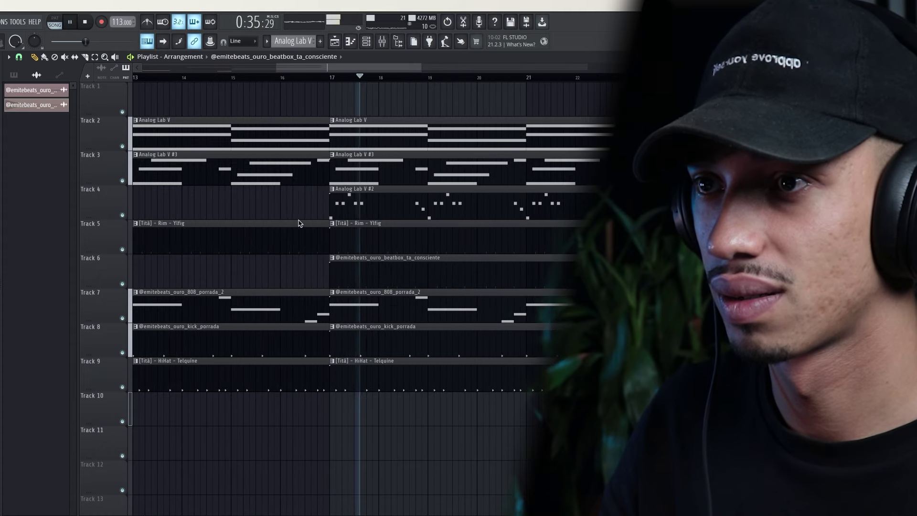
left_click(229, 169)
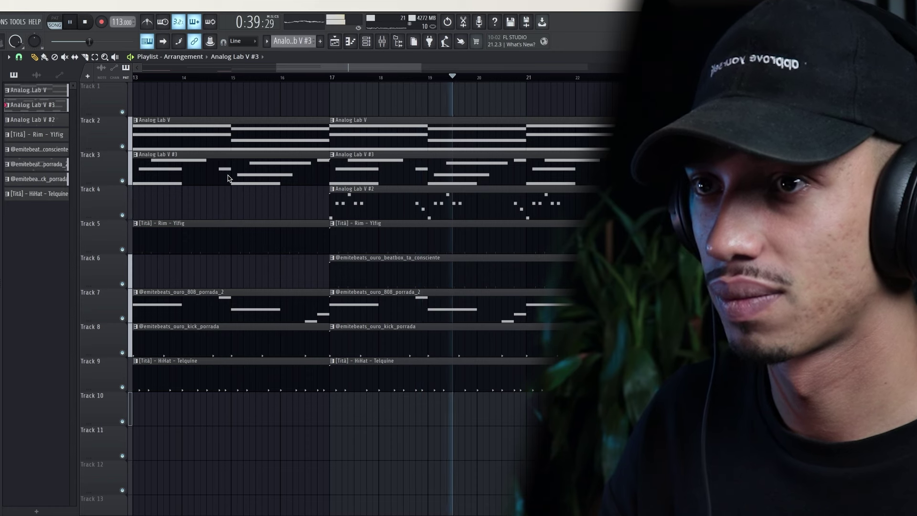
double_click(228, 177)
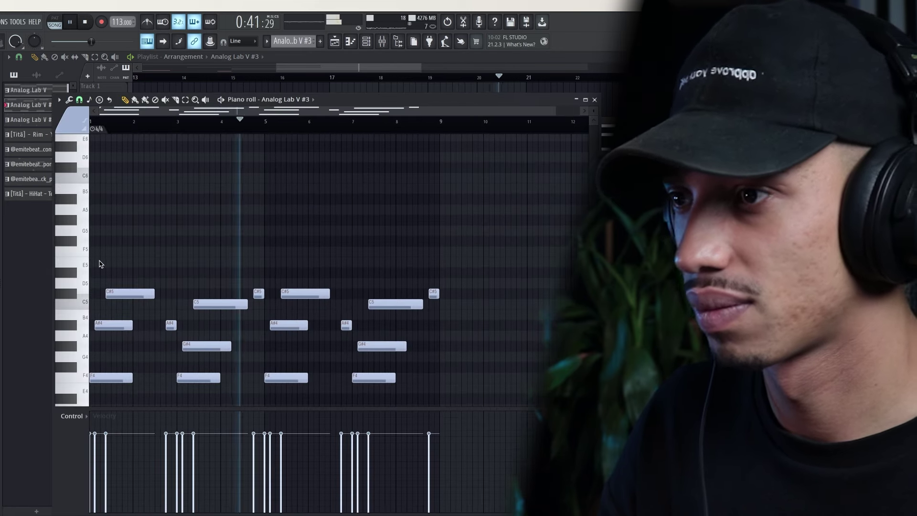
key("space")
key("space")
scroll(70, 186, "up", 5)
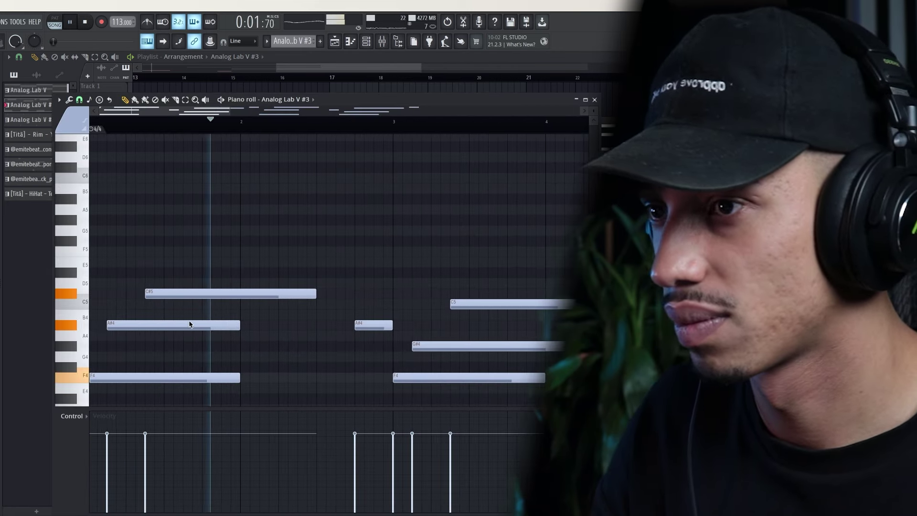
scroll(187, 319, "down", 2)
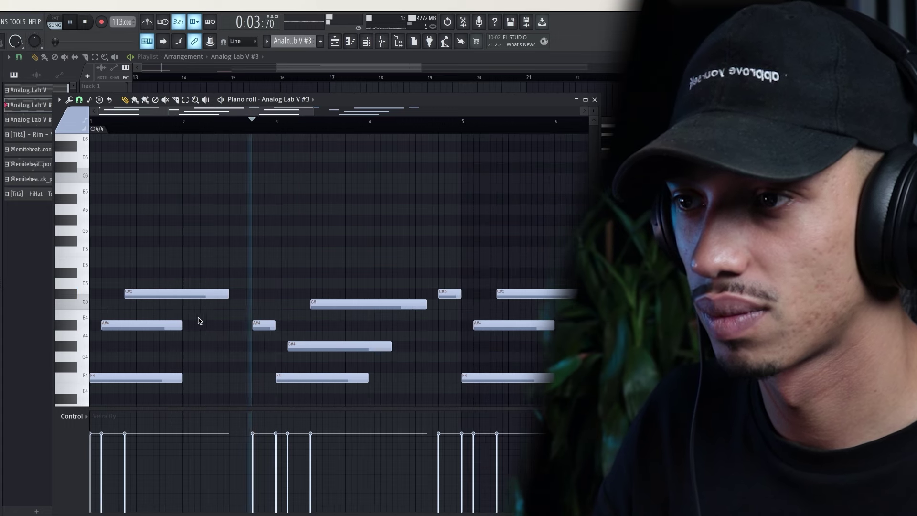
left_click(594, 100)
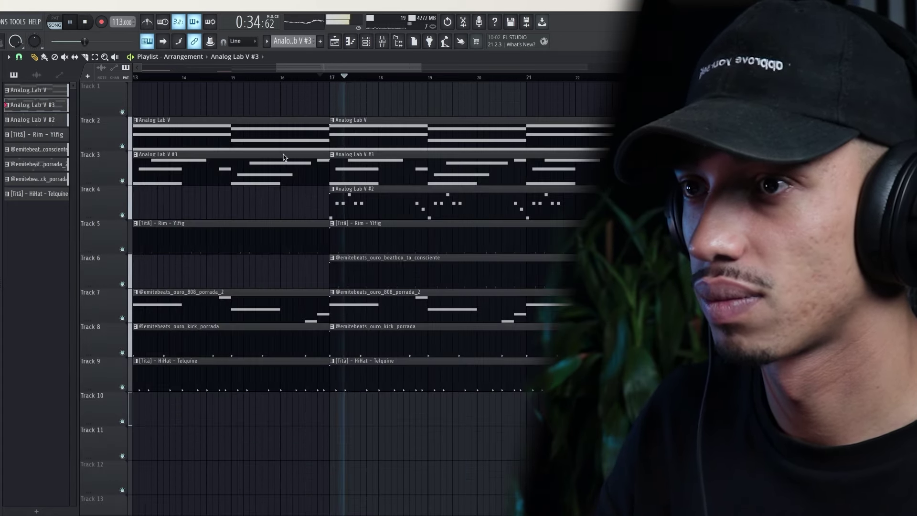
scroll(243, 192, "down", 2)
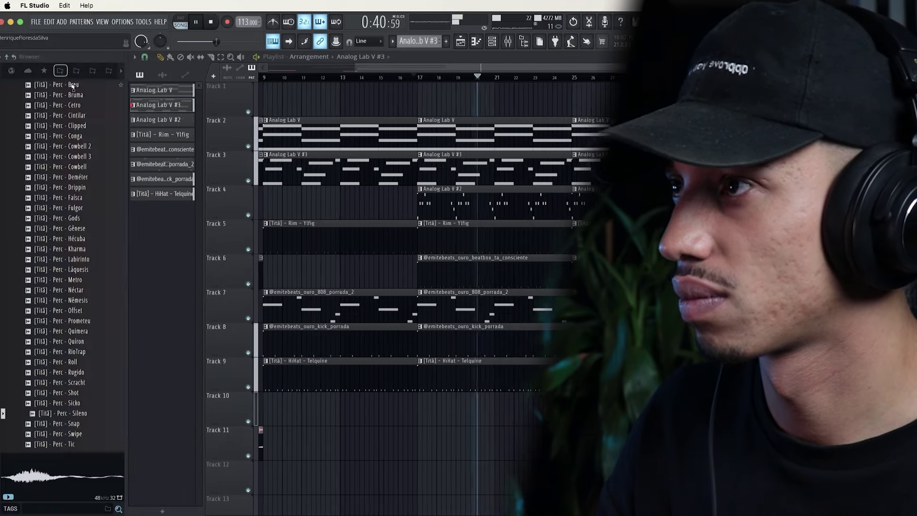
Step: Stop playback and look through the [Titã] - Recursos folder and its MIDI - Escalas subfolder in the Titã Producer Pack
scroll(91, 173, "up", 5)
left_click(39, 229)
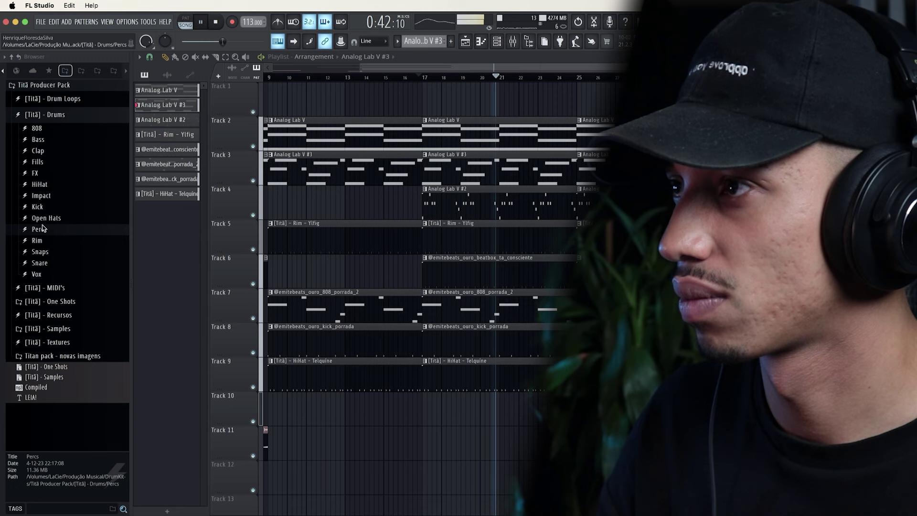
left_click(56, 114)
key("space")
left_click(58, 158)
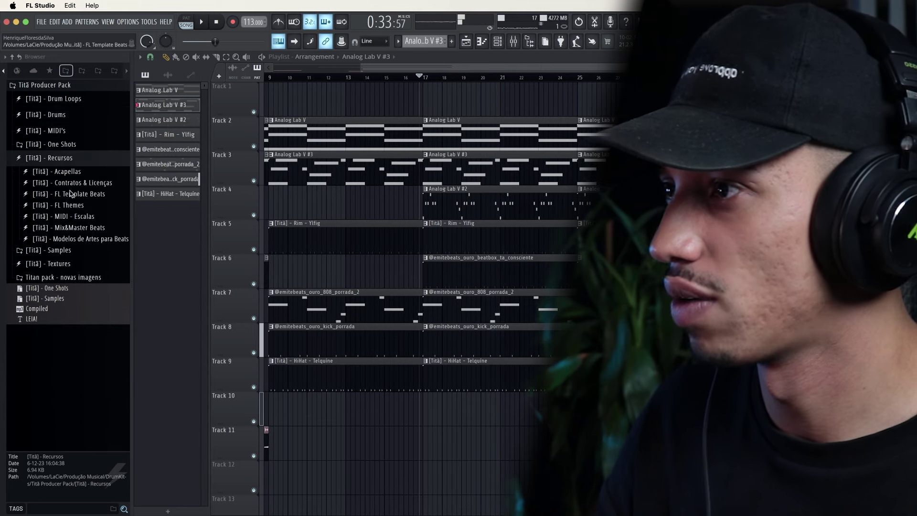
left_click(76, 217)
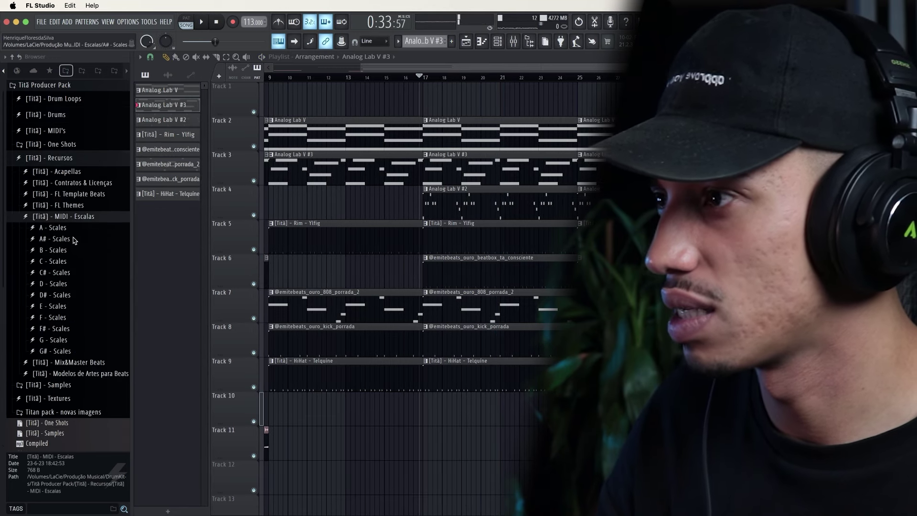
left_click(76, 216)
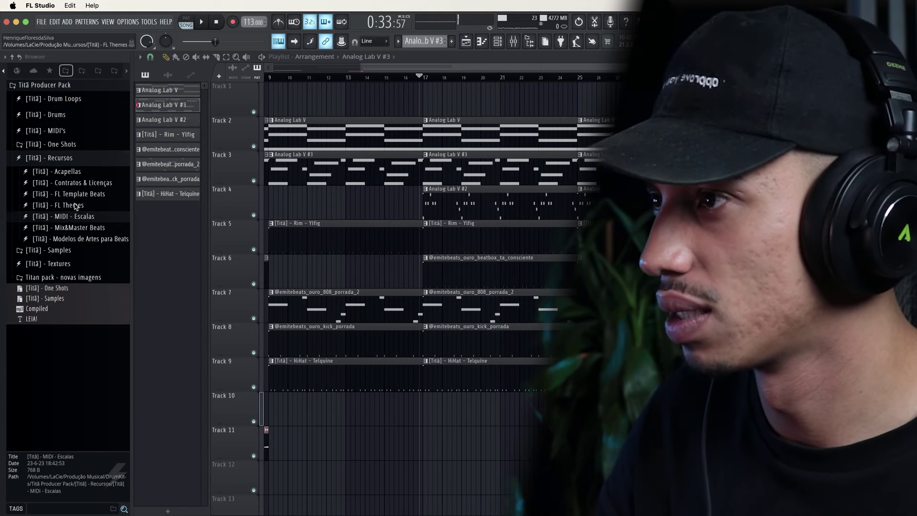
left_click(57, 158)
Step: Open the pack's MIDI - Funk drum folder and preview the Bongo-Atabaque and Pontinho vocal MIDI files
left_click(58, 130)
left_click(68, 145)
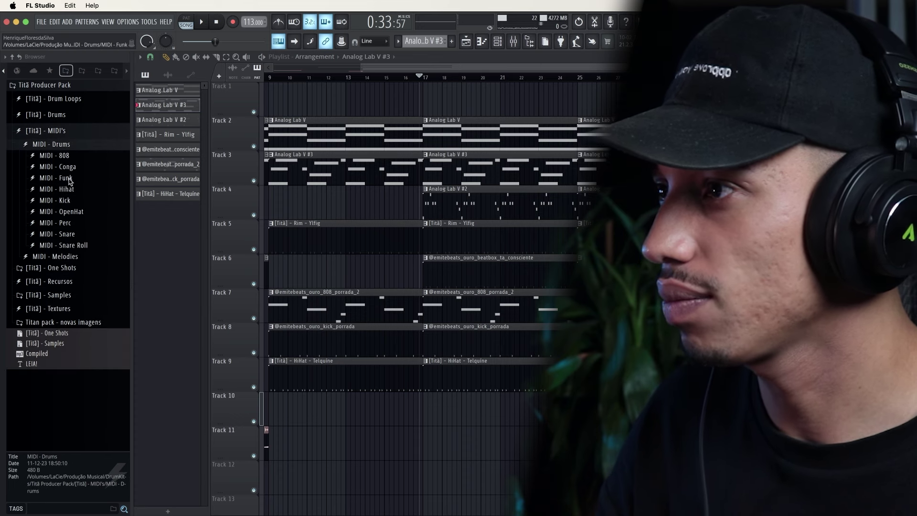
left_click(68, 178)
left_click(100, 192)
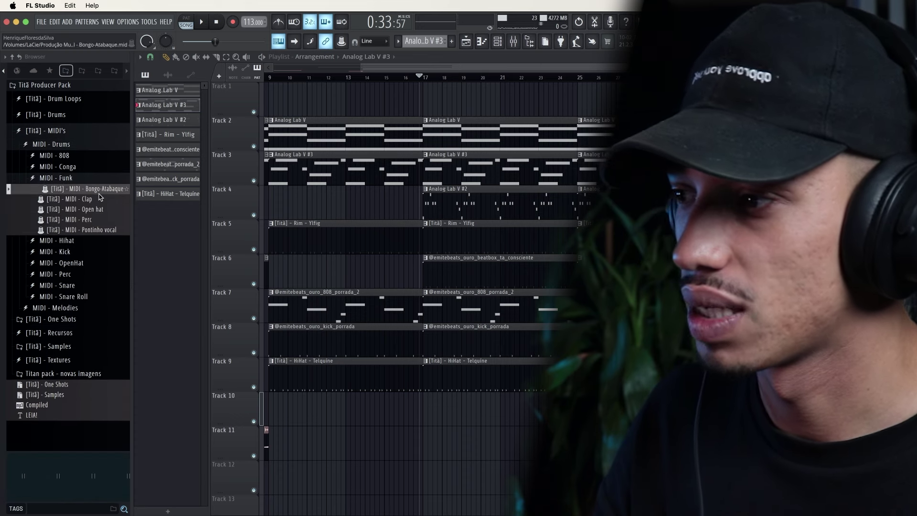
left_click(96, 231)
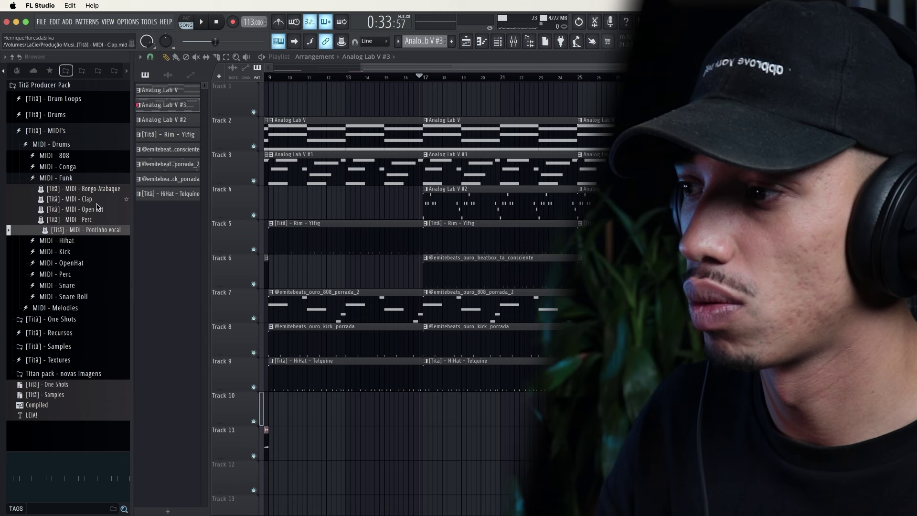
left_click(104, 191)
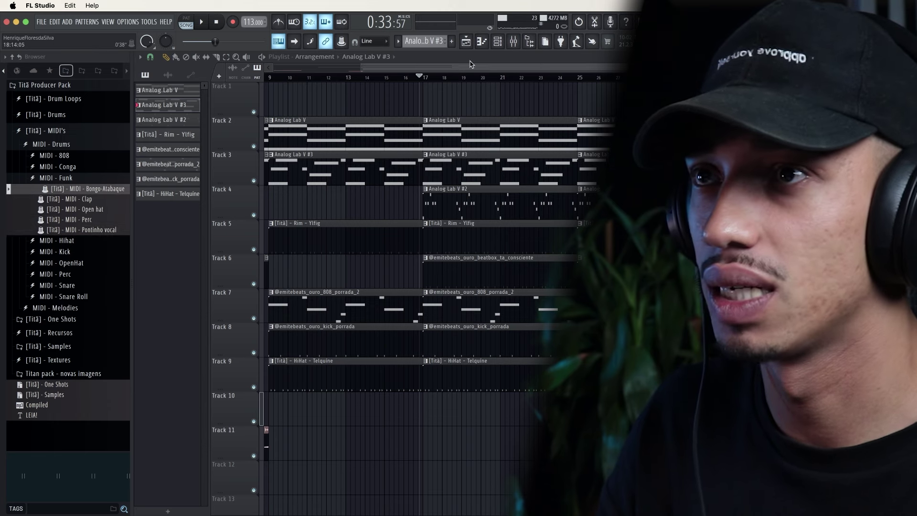
Step: Show the channel rack and audition samples from the [Titã] - Drums Rim folder
left_click(496, 44)
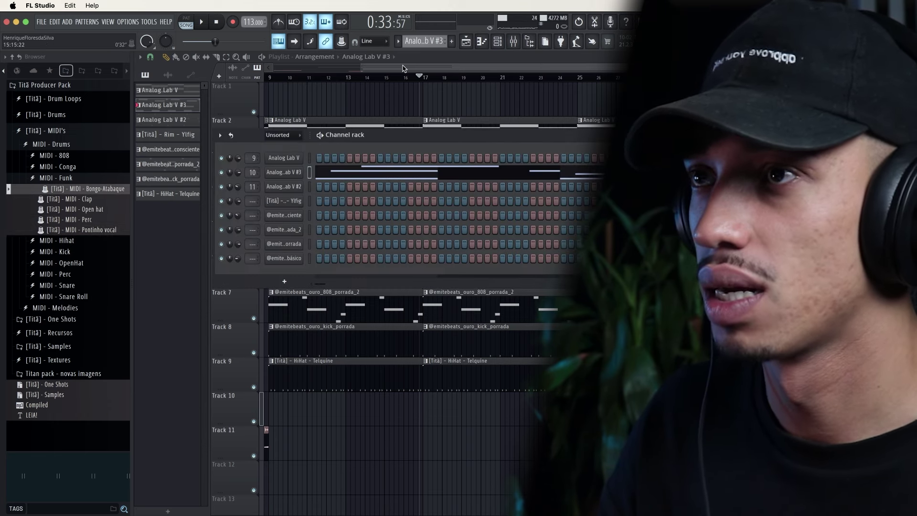
left_click(62, 116)
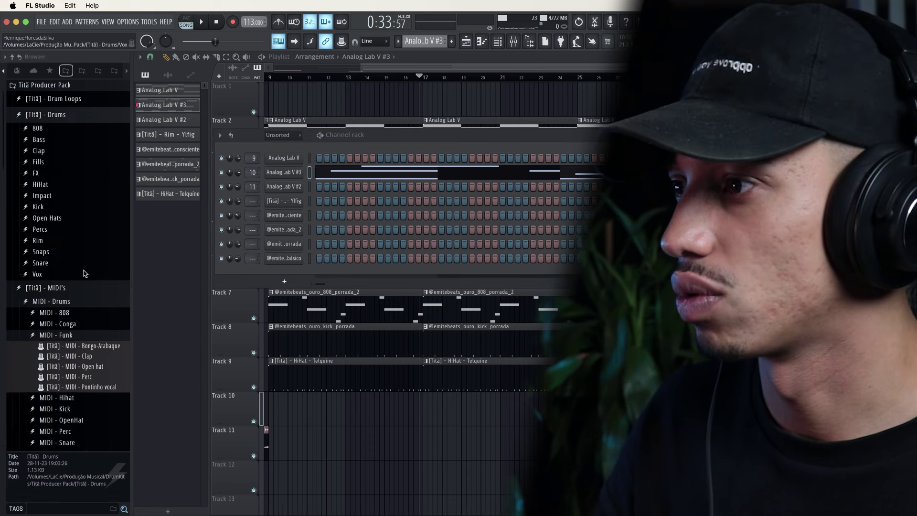
left_click(43, 241)
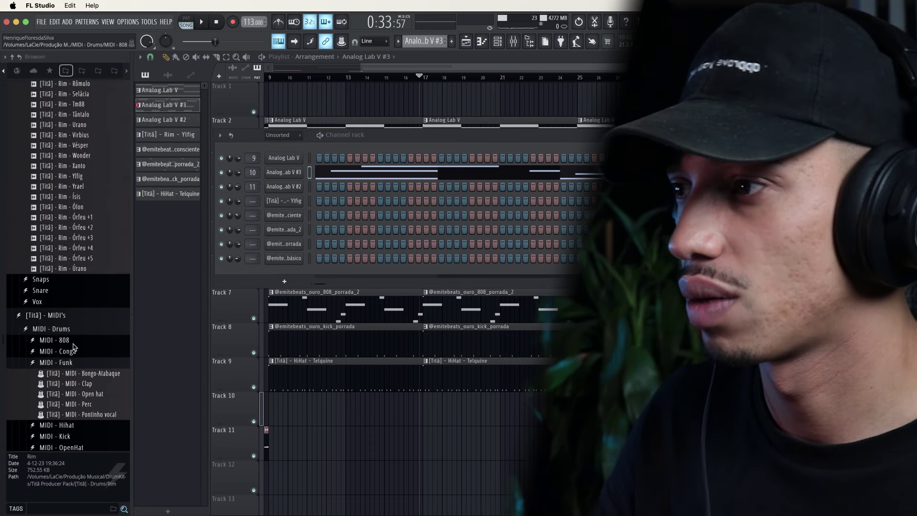
left_click(84, 269)
left_click(82, 259)
left_click(80, 248)
left_click(85, 228)
left_click(85, 219)
left_click(82, 211)
left_click(81, 196)
left_click(81, 187)
scroll(80, 187, "up", 10)
left_click(80, 186)
left_click(79, 157)
scroll(87, 165, "up", 2)
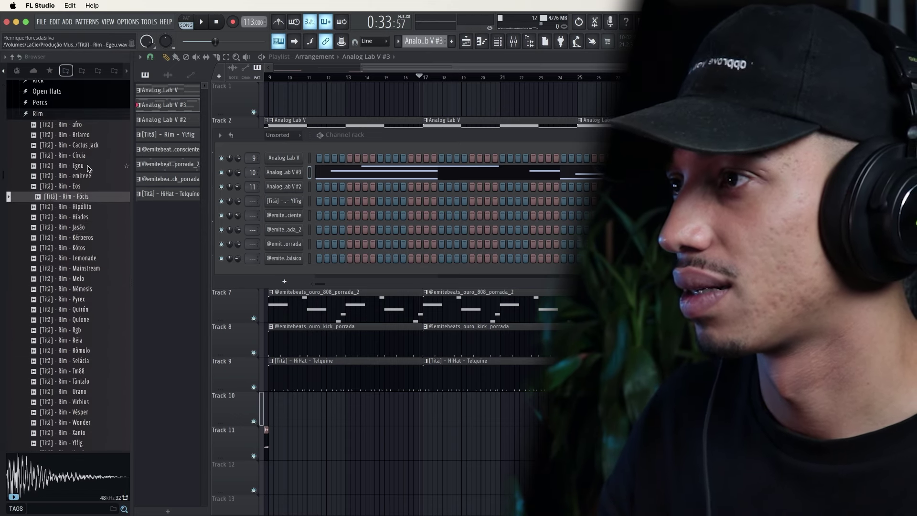
left_click(71, 117)
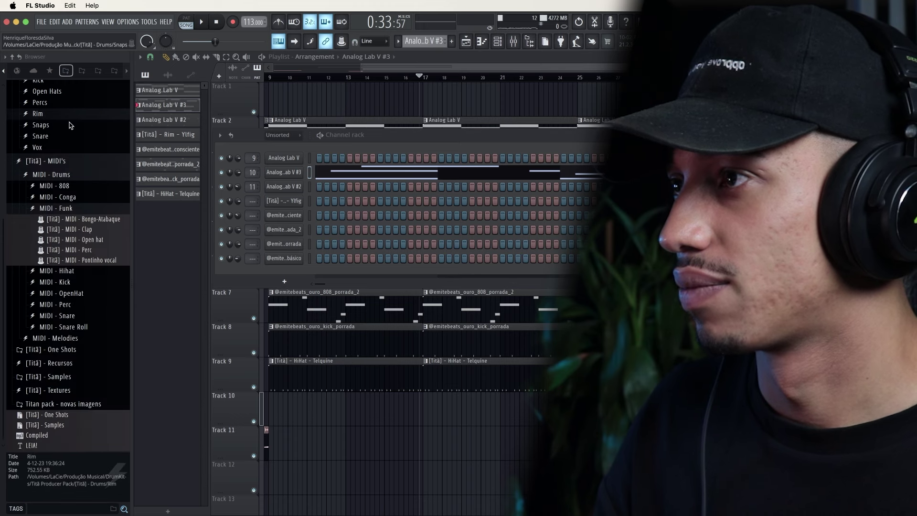
Step: Audition samples from the Percs folder and add [Titã] - Perc - Conga as a new channel in the channel rack
scroll(56, 148, "up", 3)
left_click(53, 145)
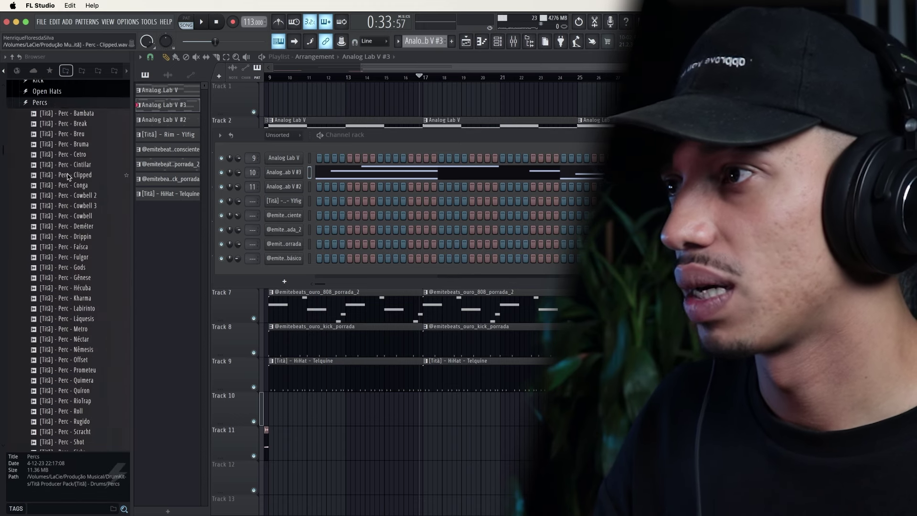
left_click(69, 175)
left_click(76, 155)
left_click(77, 145)
left_click(78, 134)
left_click(77, 125)
left_click(78, 114)
left_click(83, 185)
left_click_drag(86, 190, 281, 271)
Step: Import the Bongo-Atabaque MIDI file from MIDI - Funk into the Conga channel with all tracks included
scroll(84, 194, "up", 5)
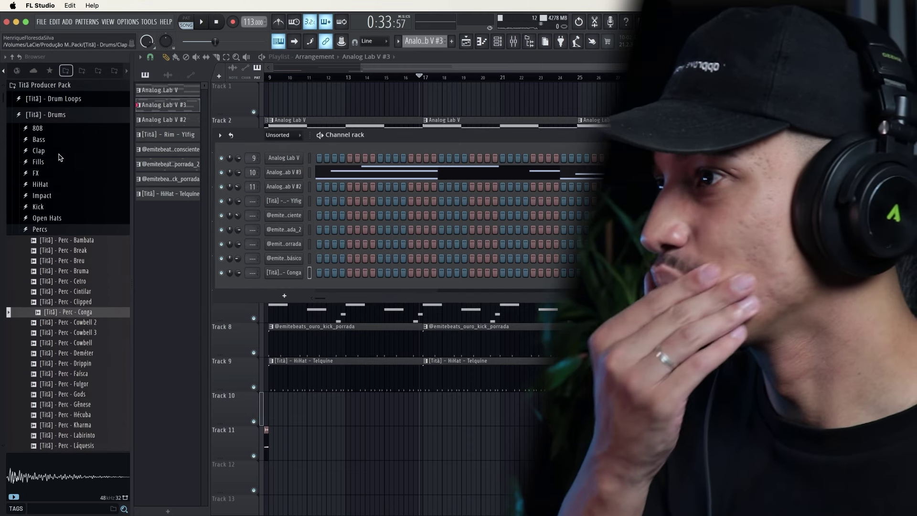
left_click(55, 229)
scroll(69, 306, "down", 3)
scroll(76, 306, "down", 1)
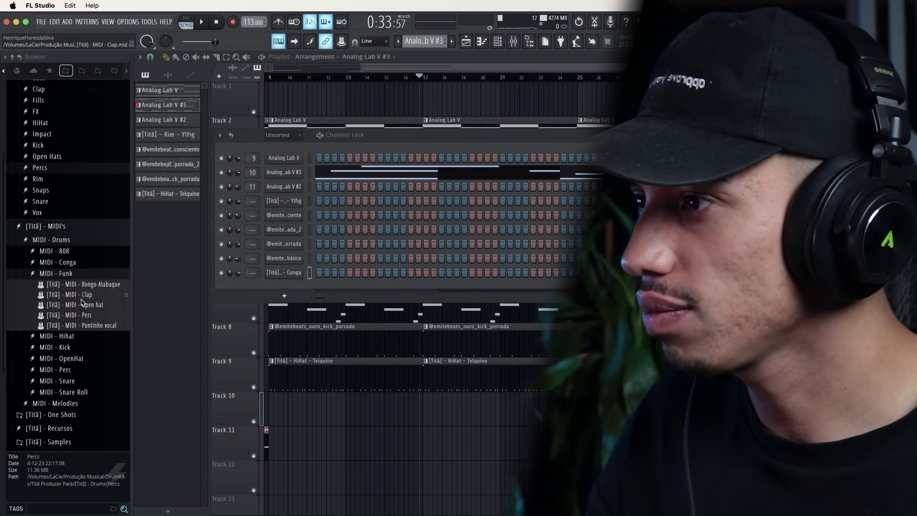
left_click(97, 285)
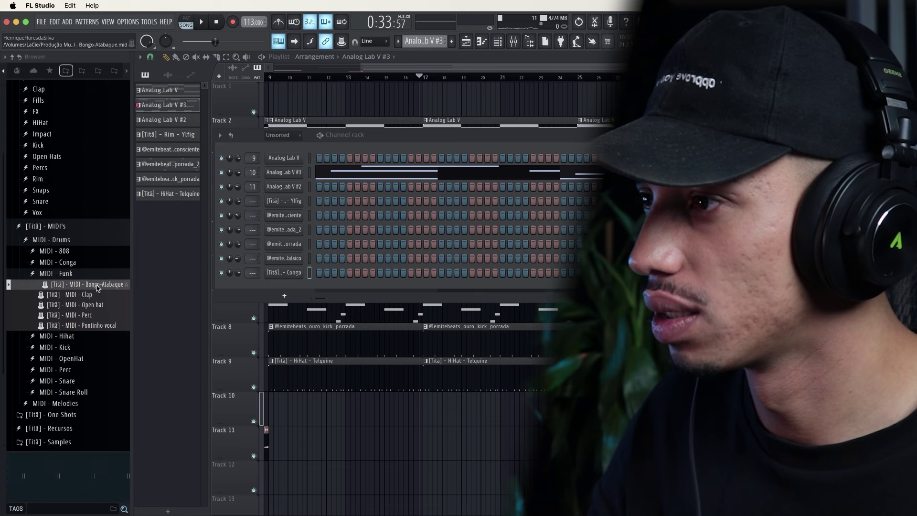
left_click_drag(174, 306, 270, 288)
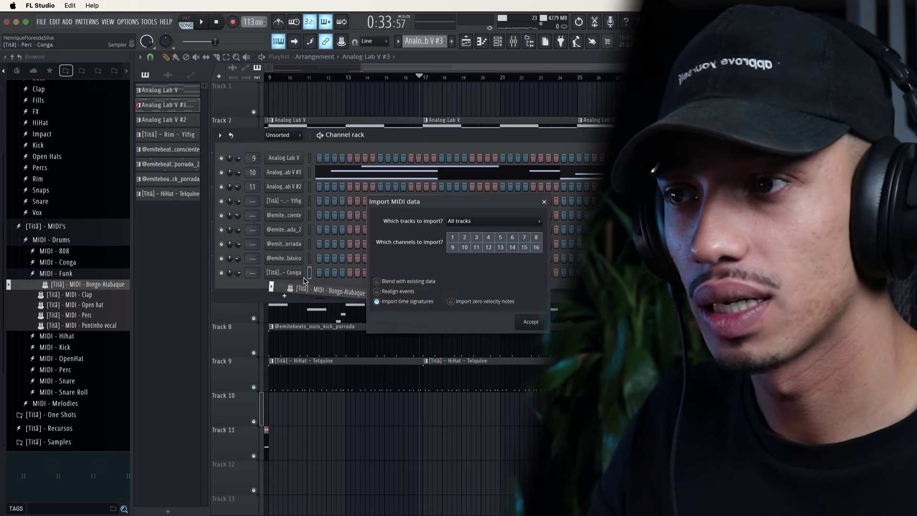
left_click(530, 322)
Step: Split the Analog Lab V #3 pattern by channel so the conga gets its own pattern
right_click(300, 271)
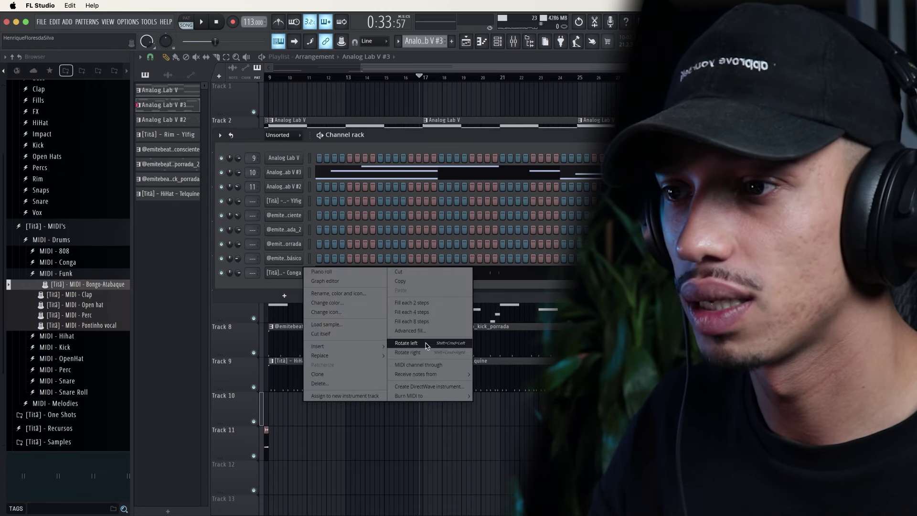
mouse_move(395, 376)
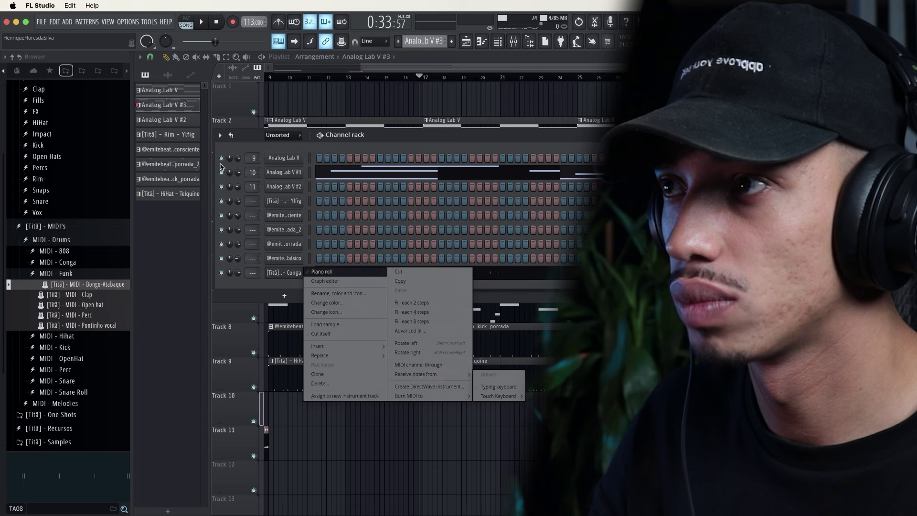
left_click(182, 106)
right_click(162, 113)
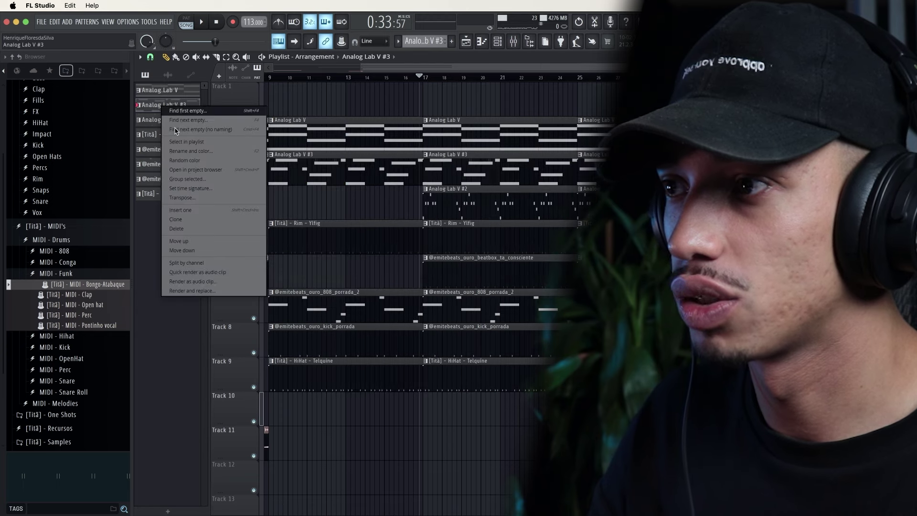
left_click(191, 264)
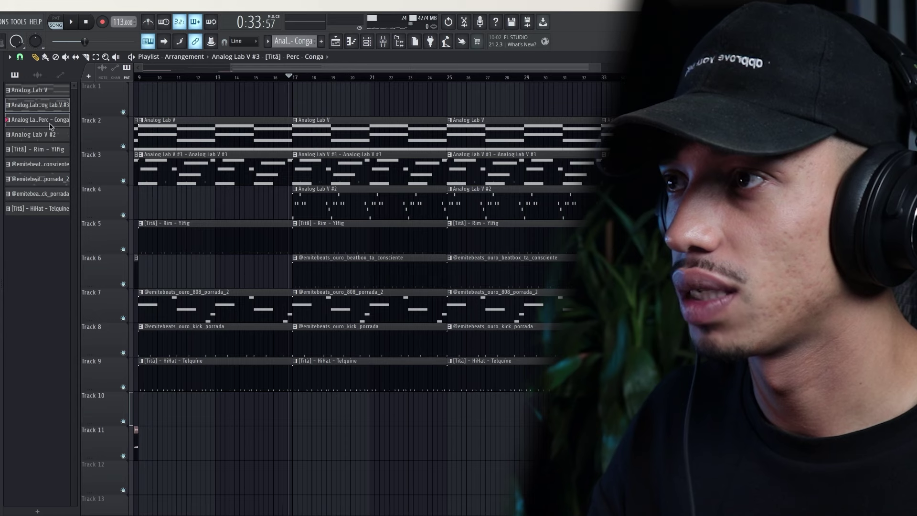
Step: Place the split melody and conga patterns on Tracks 11 and 12, and delete all melody clips on Track 3
left_click_drag(53, 129, 192, 449)
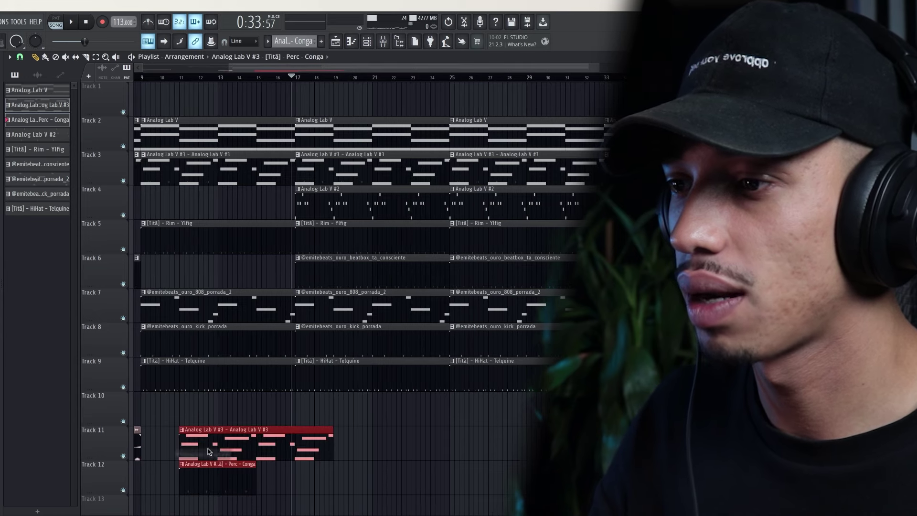
scroll(252, 211, "down", 3)
left_click_drag(601, 166, 131, 183)
key("Delete")
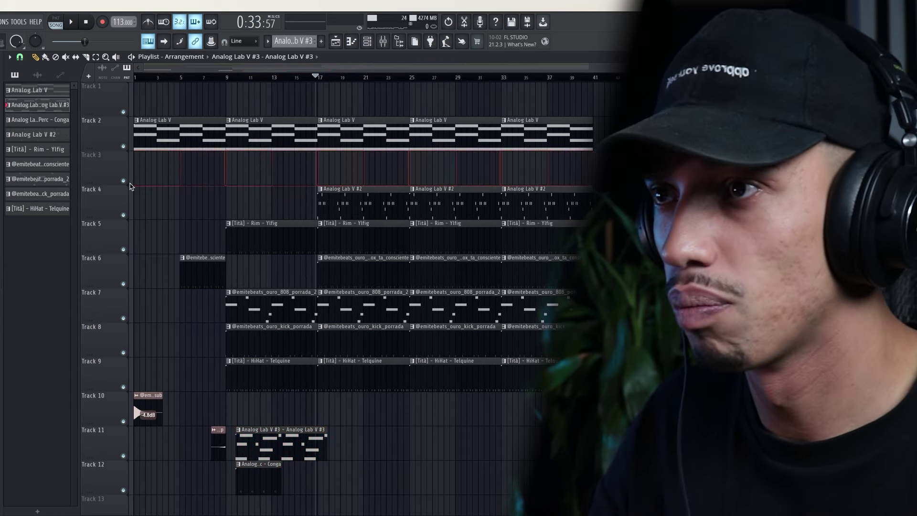
Step: Copy the split Analog Lab V #3 melody clip to bar 1 of Track 3 and repeat it up to bar 41
left_click_drag(283, 454, 112, 178)
left_click_drag(262, 203, 183, 163)
key("ctrl+b")
key("ctrl+b")
key("ctrl+b")
key("ctrl+b")
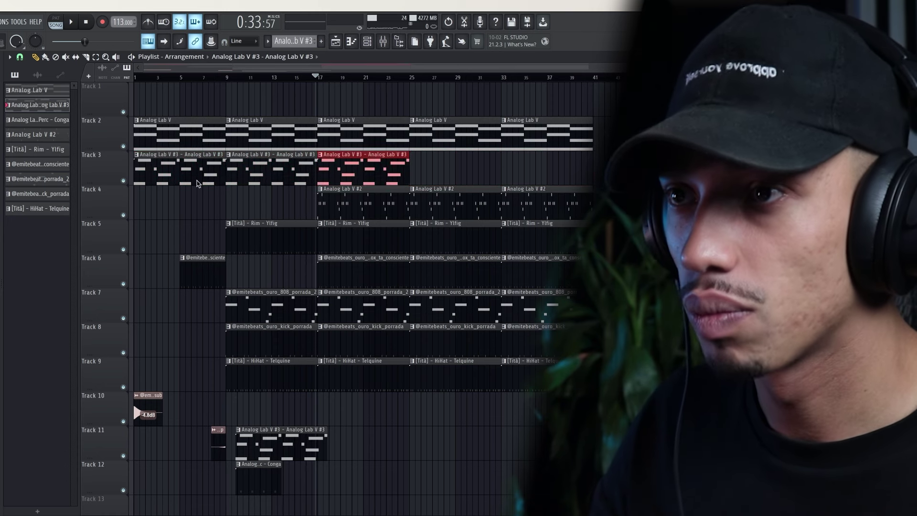
Step: Copy the Conga clip to bar 1 of Track 12, delete the leftover split clips and repeat the conga back to back along the track
left_click_drag(267, 488, 62, 486)
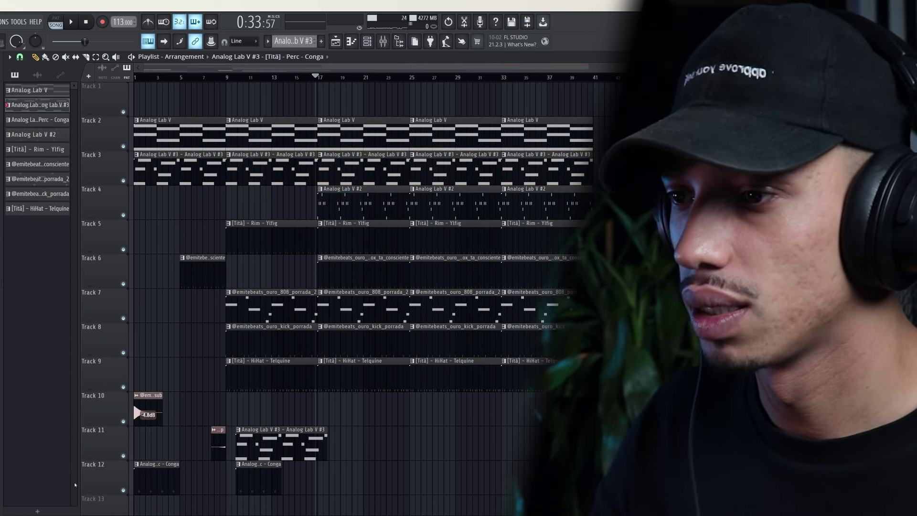
right_click(323, 448)
left_click_drag(294, 505, 137, 479)
key("ctrl+b")
key("ctrl+b")
key("ctrl+b")
key("ctrl+b")
key("ctrl+b")
key("ctrl+b")
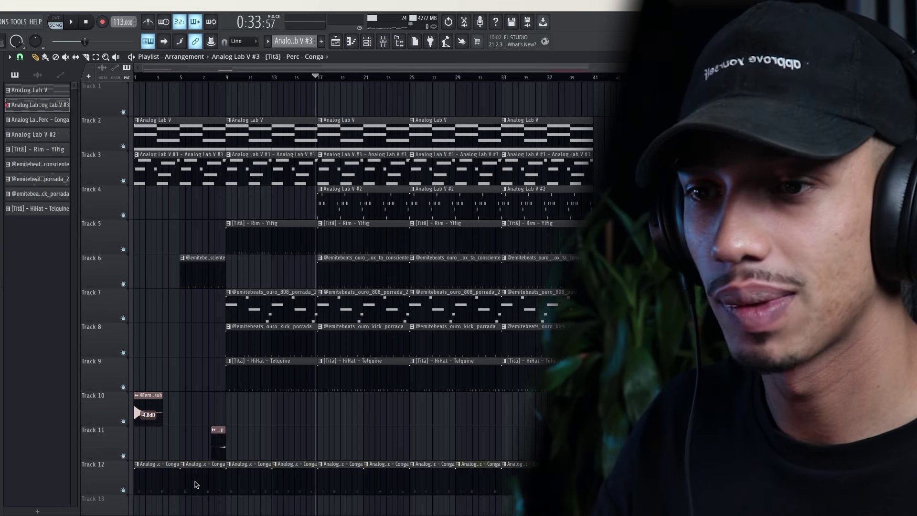
Step: Delete the conga clips before bar 17 on Track 12 while the track plays from bar 17
scroll(205, 473, "down", 10)
scroll(225, 454, "up", 10)
key("space")
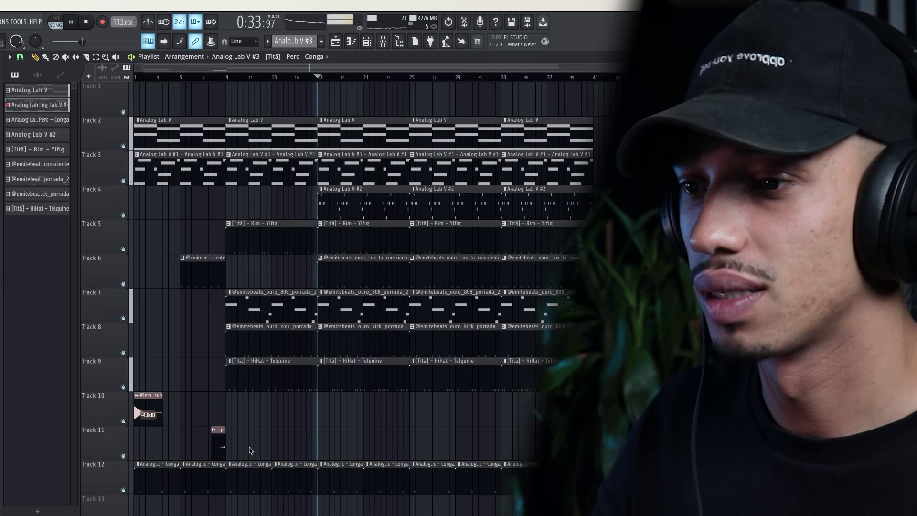
right_click(167, 490)
right_click(206, 490)
right_click(233, 489)
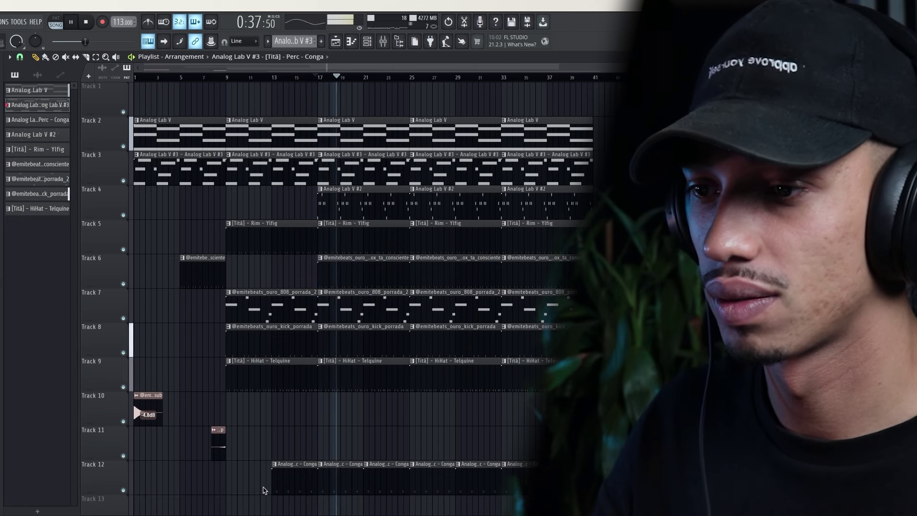
right_click(281, 490)
right_click(616, 488)
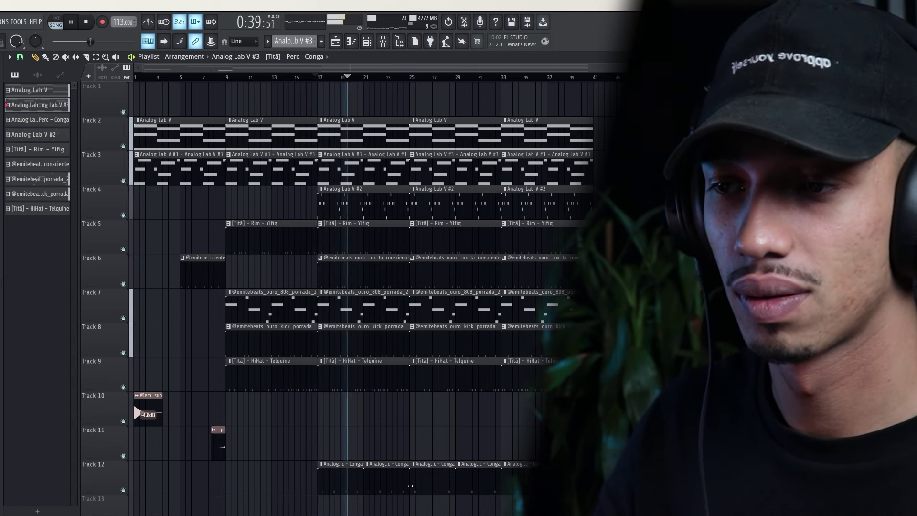
Step: Move the remaining conga clips from Track 12 up to Track 10 and stop playback
scroll(366, 466, "down", 1)
left_click_drag(616, 501, 336, 446)
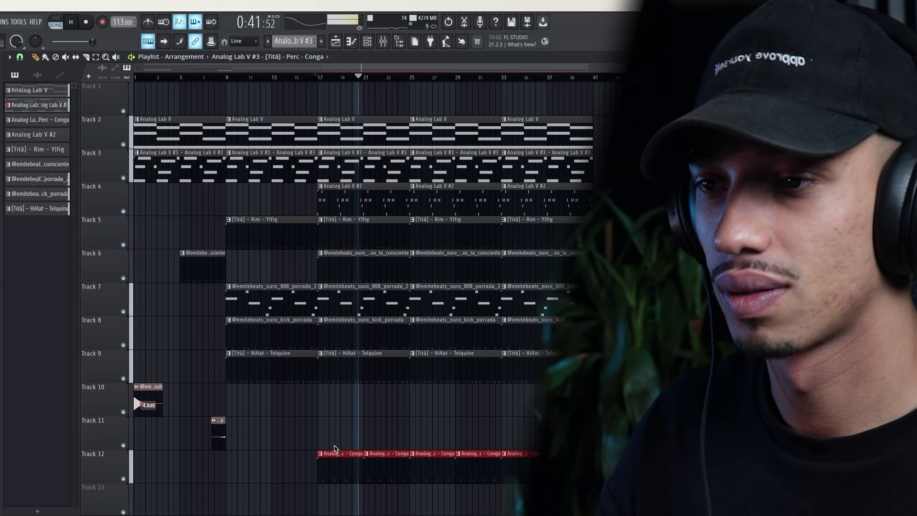
key("shift+Up")
key("shift+Up")
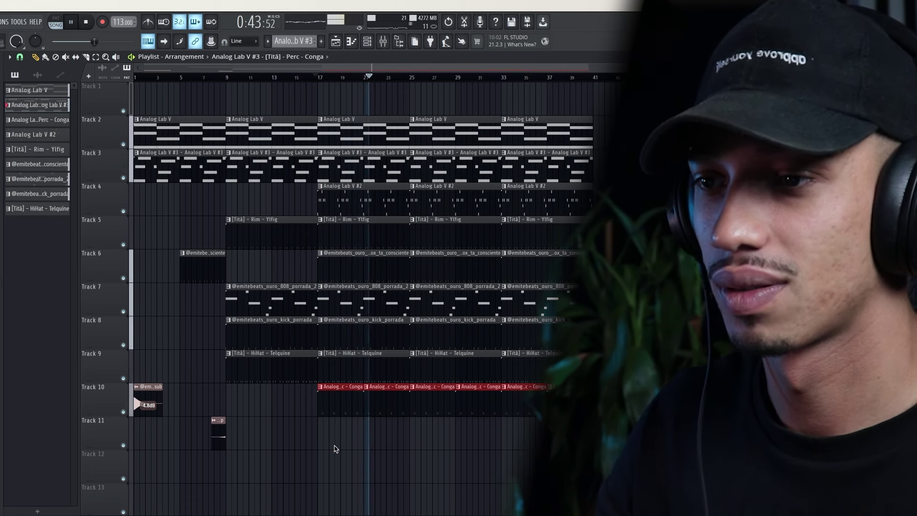
key("space")
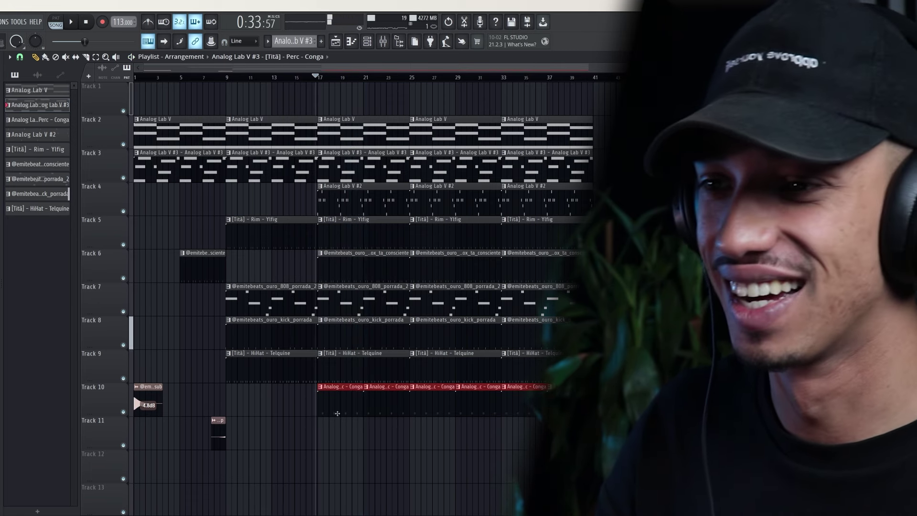
Step: Thin out bars 25 to 33 by deleting the conga, beatbox, hi-hat and Analog Lab V clips there
scroll(408, 430, "up", 2)
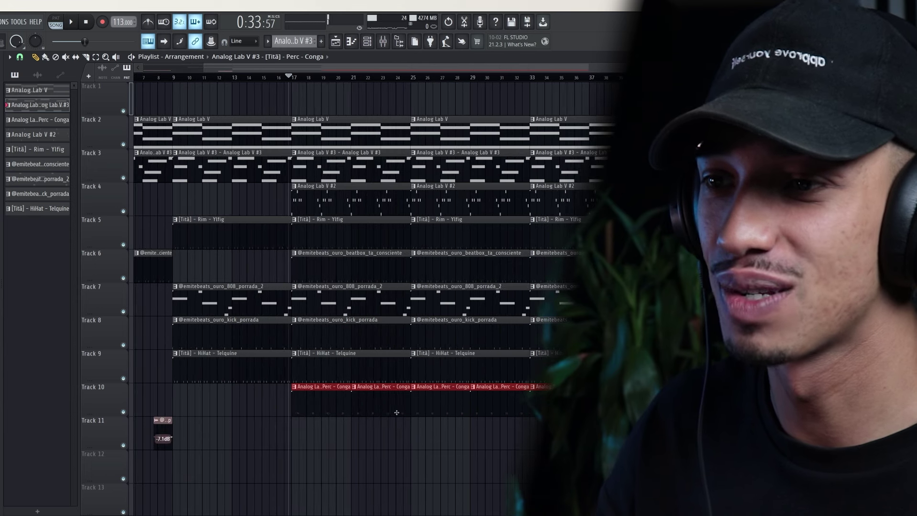
right_click(451, 409)
right_click(485, 409)
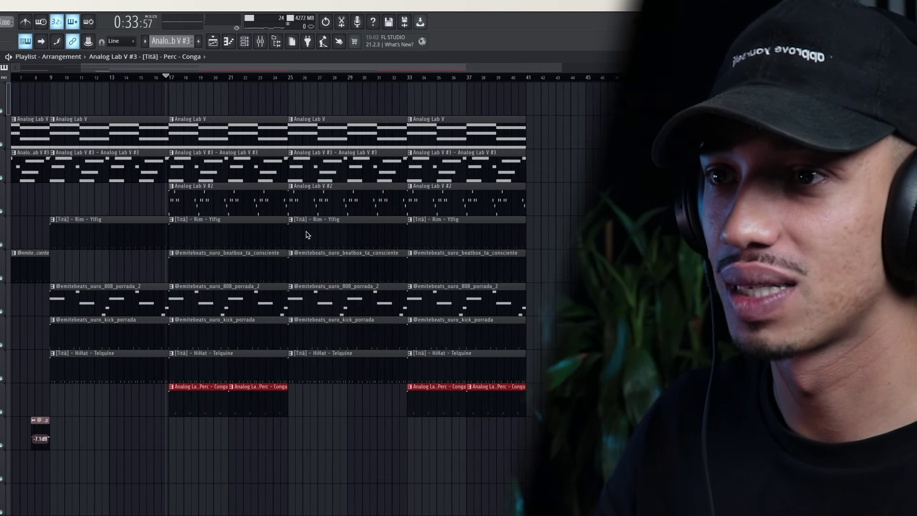
right_click(347, 270)
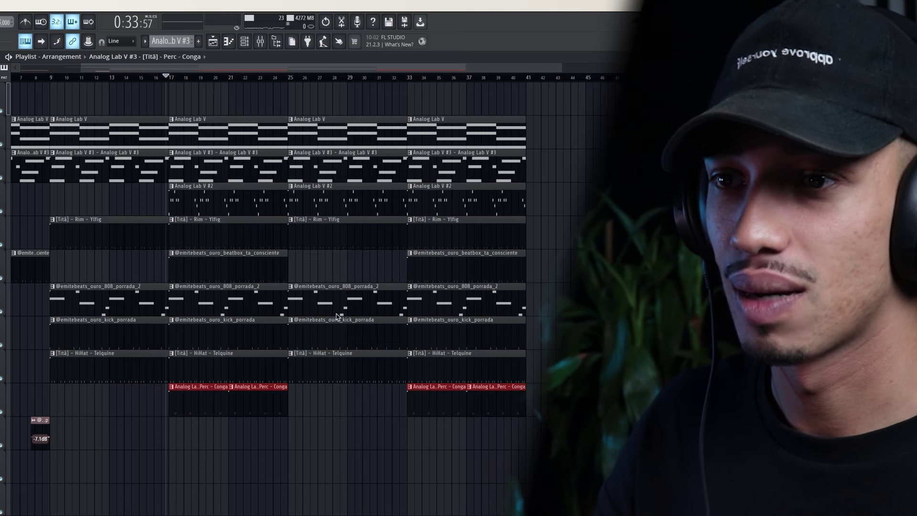
right_click(327, 365)
key("space")
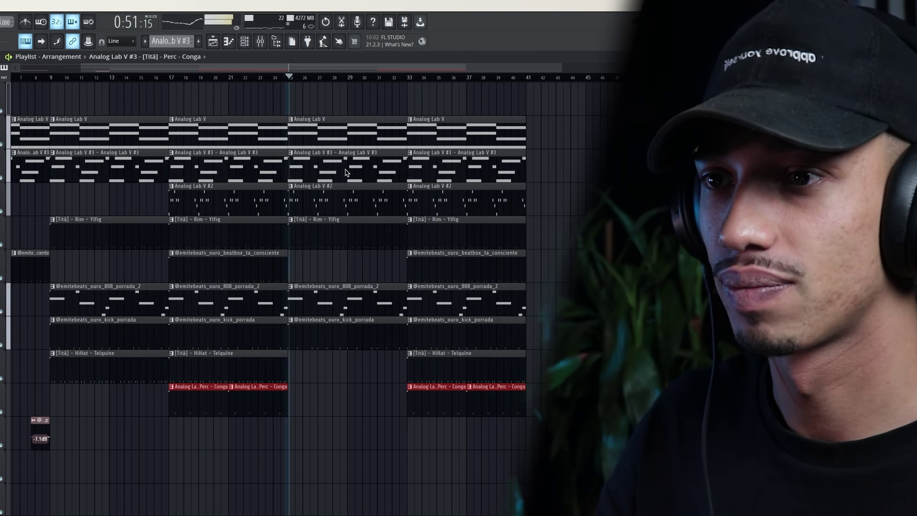
right_click(323, 142)
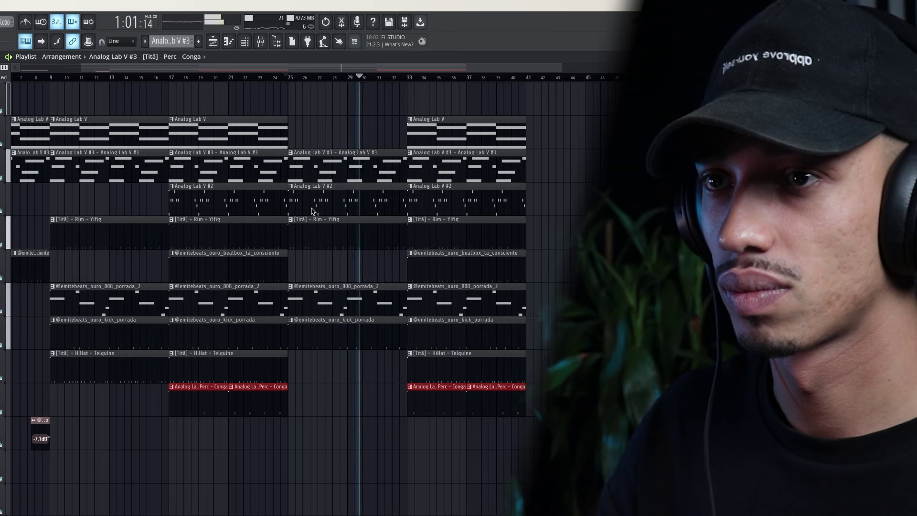
Step: Try shifting the G#4 and C5 notes after bar 7 of the Analog Lab V #3 melody slightly later, and move them back
double_click(338, 168)
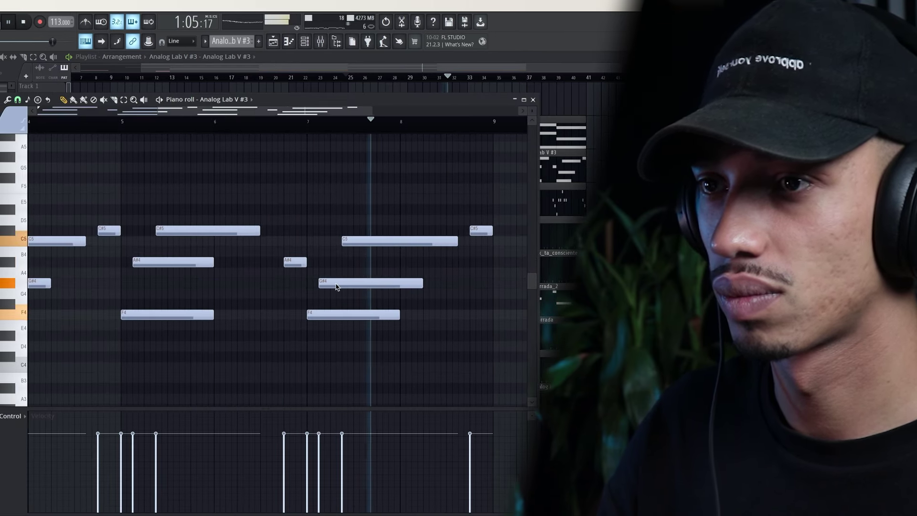
left_click_drag(340, 282, 351, 283)
left_click_drag(354, 244, 365, 245)
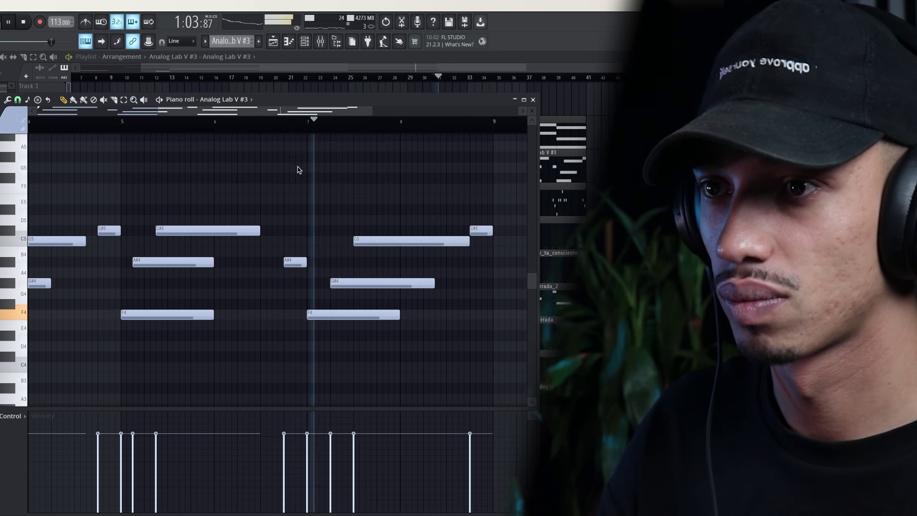
key("ctrl+z")
key("space")
left_click_drag(341, 289, 329, 288)
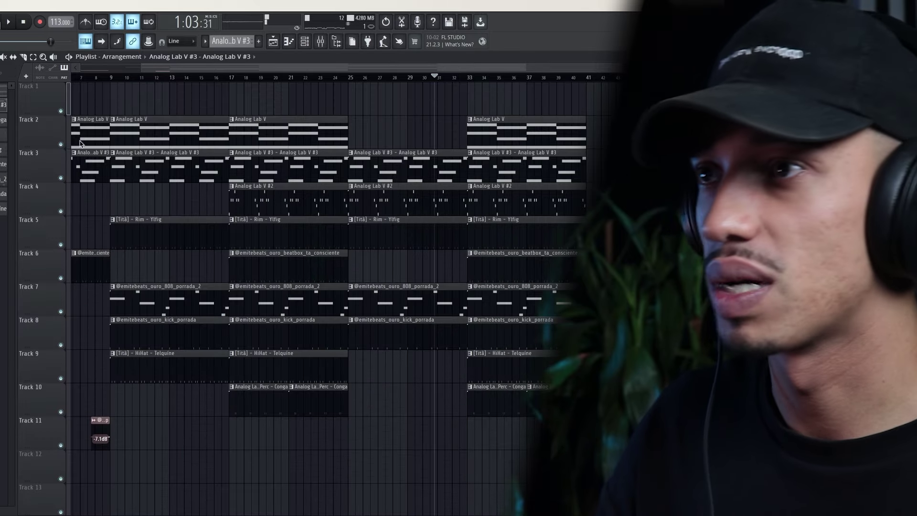
Step: Return the playhead to the song start and expand the tag folder among the drum kits in the browser
scroll(150, 86, "left", 5)
left_click(73, 77)
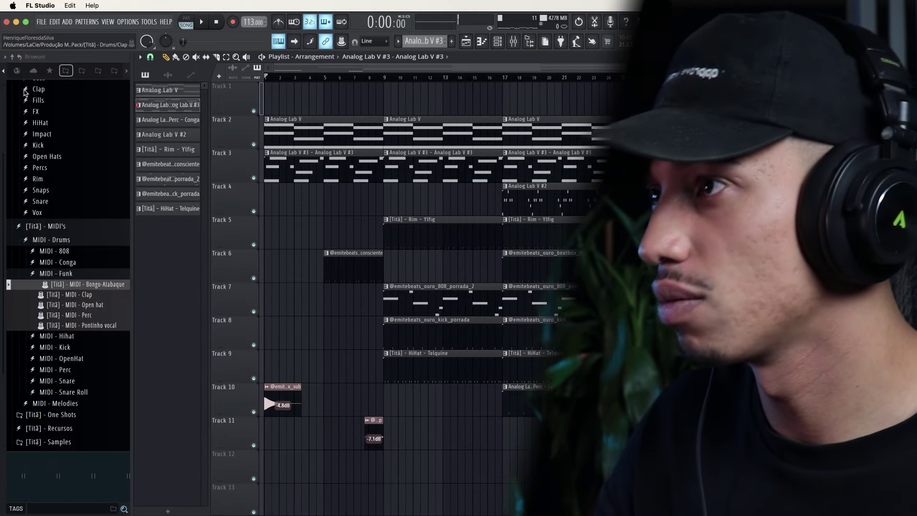
left_click(4, 72)
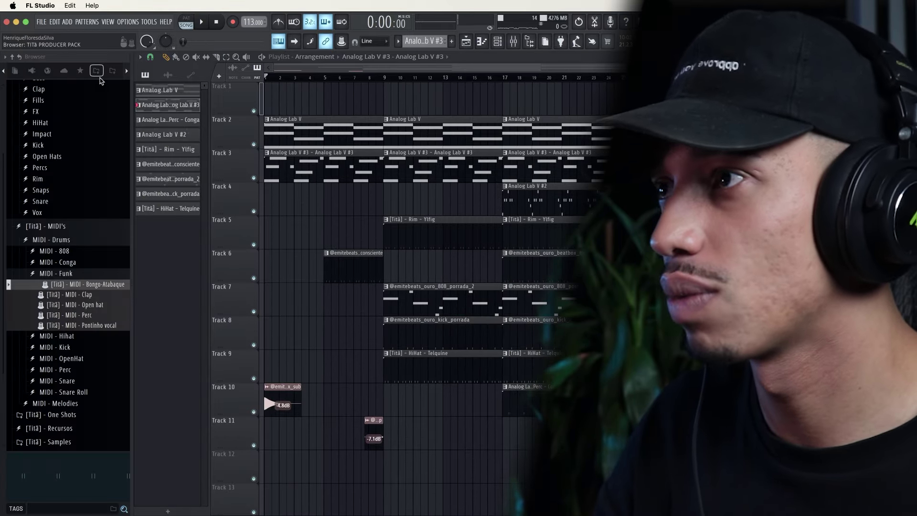
left_click(15, 72)
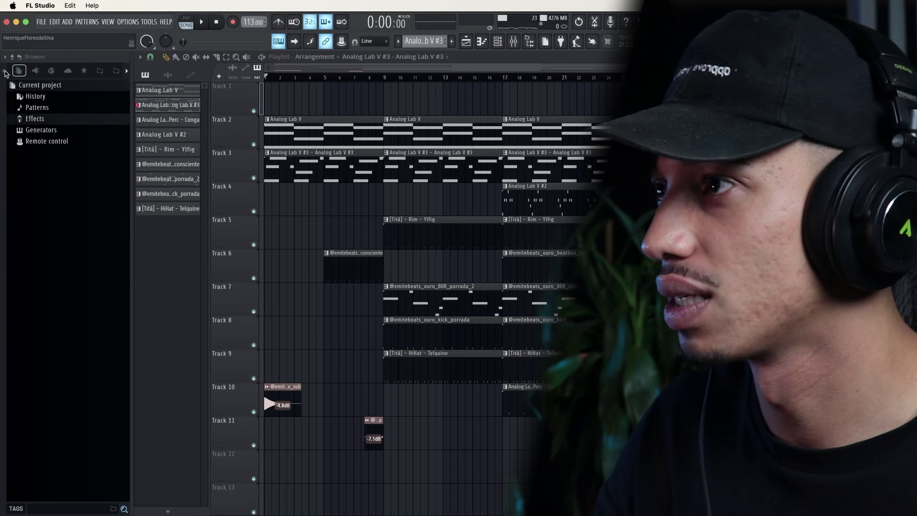
left_click(4, 72)
scroll(48, 330, "down", 6)
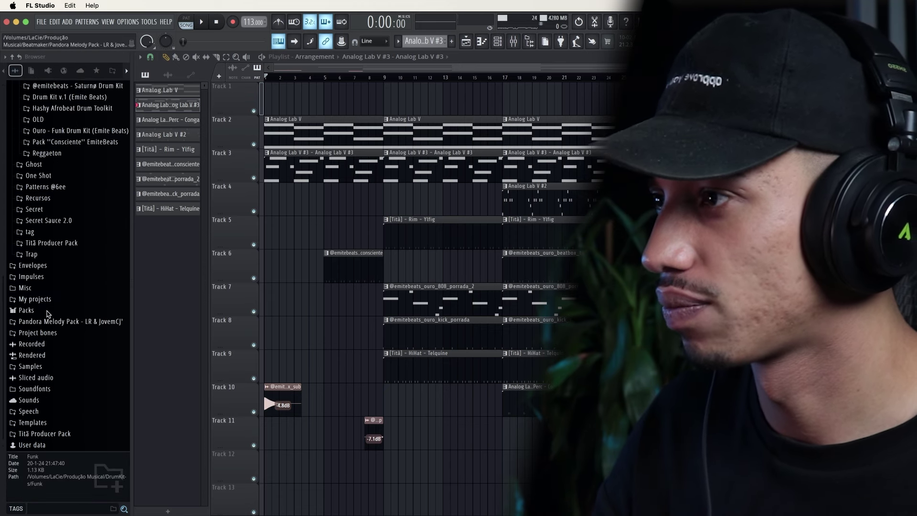
left_click(37, 256)
left_click(30, 233)
scroll(46, 244, "down", 5)
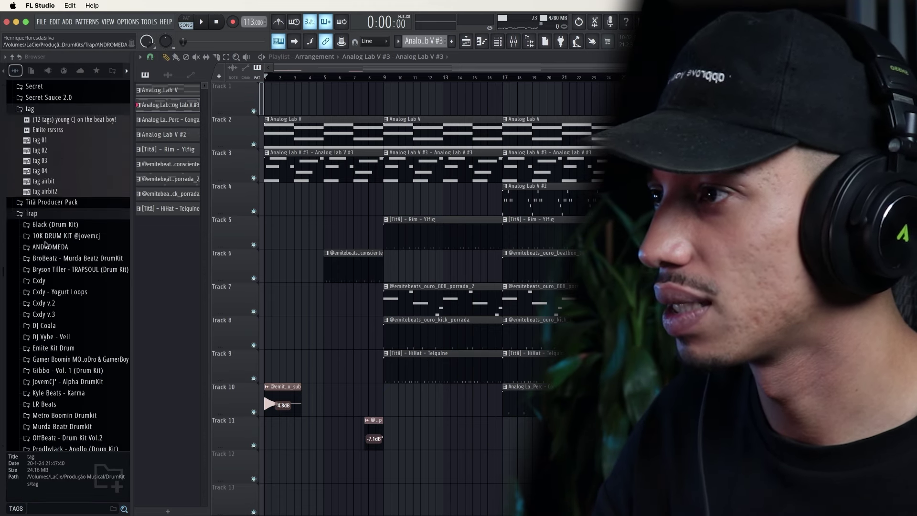
Step: Place the tag 04 sample on Track 12, starting about the middle of bar 6 so it leads into bar 9
left_click_drag(44, 171, 293, 456)
scroll(292, 455, "down", 3)
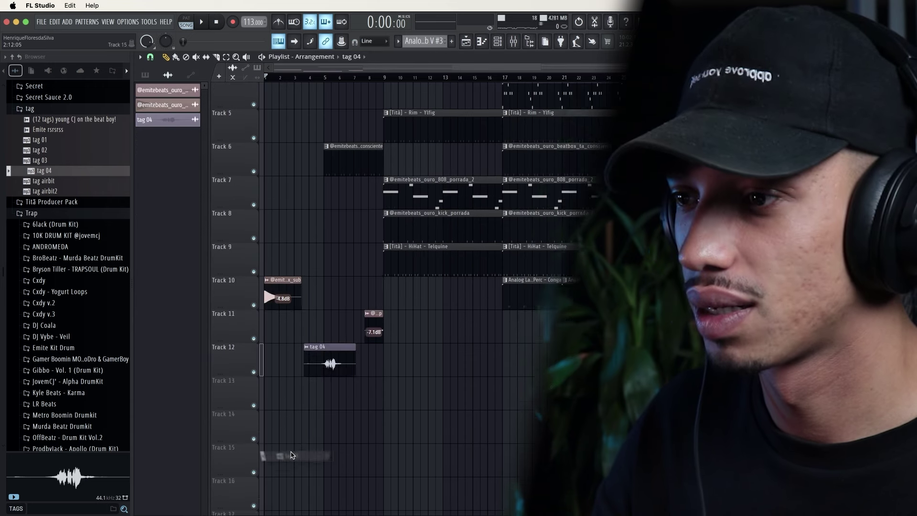
scroll(296, 444, "down", 3)
scroll(310, 382, "up", 4)
left_click_drag(359, 276, 321, 279)
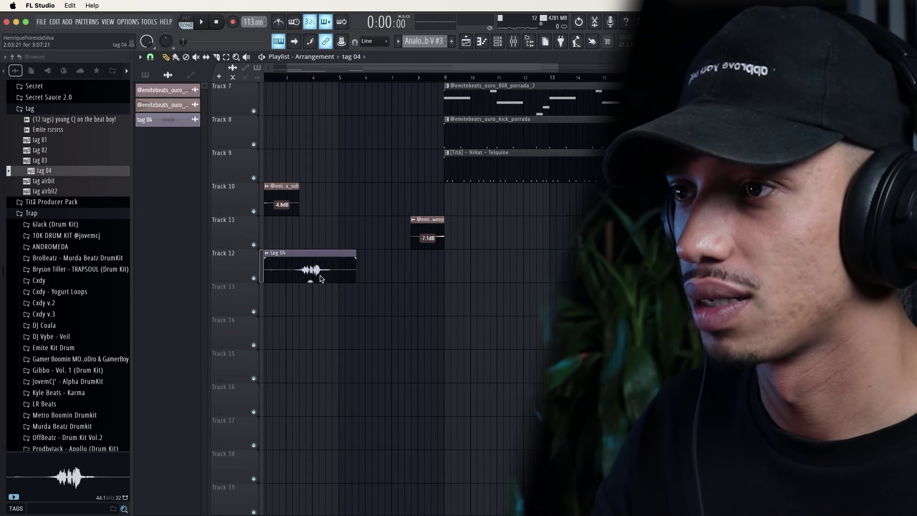
scroll(321, 279, "up", 4)
scroll(338, 415, "up", 6)
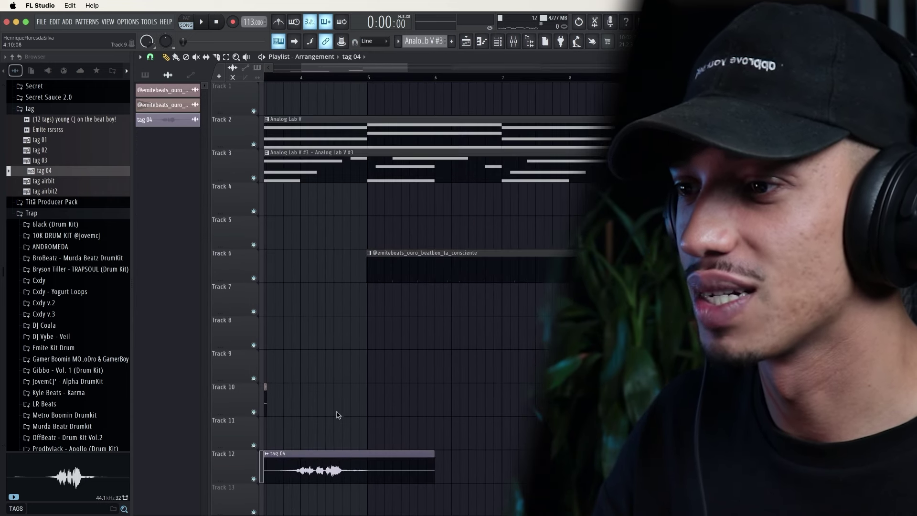
scroll(362, 449, "down", 2)
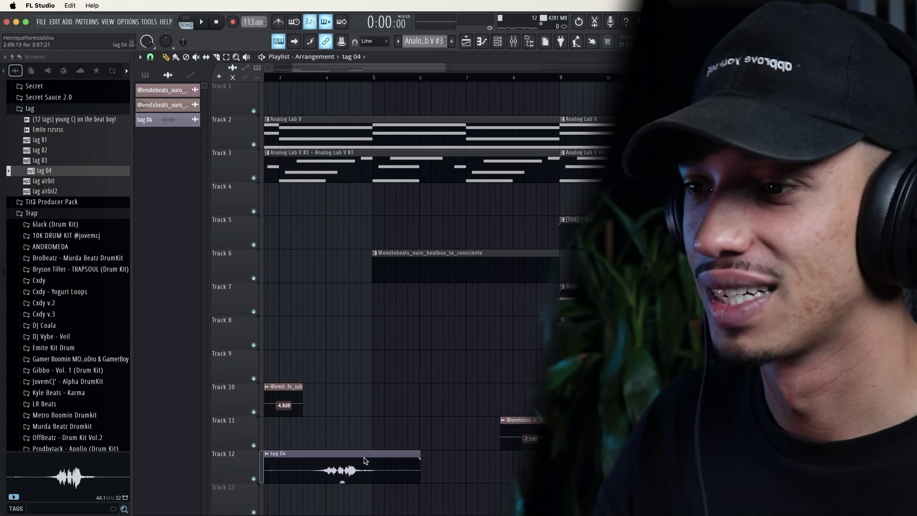
left_click_drag(363, 455, 534, 457)
scroll(535, 456, "up", 2)
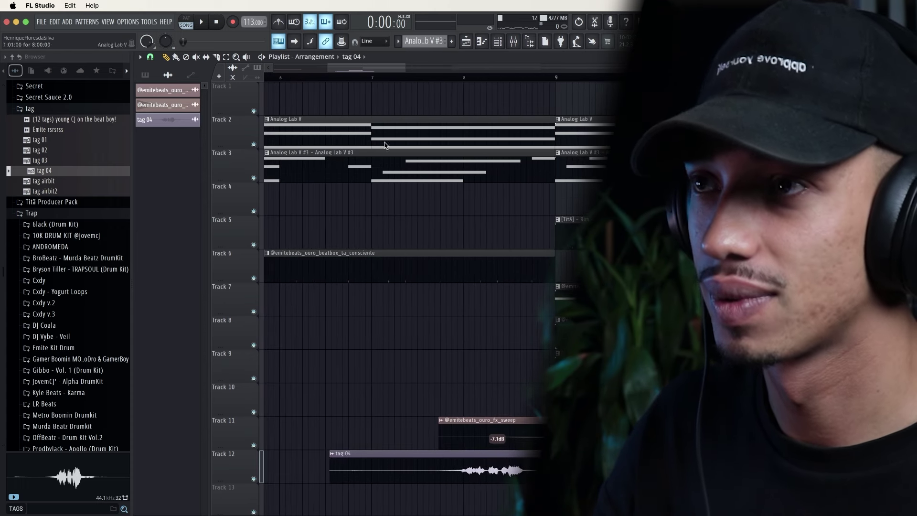
Step: Play the transition into bar 9 and lower the tag 04 clip's volume to -4.9 dB
key("space")
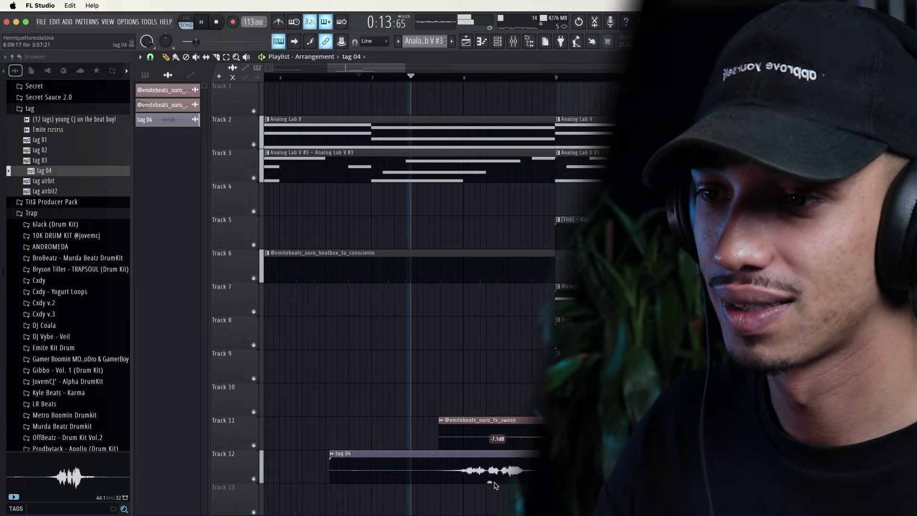
left_click_drag(490, 483, 491, 498)
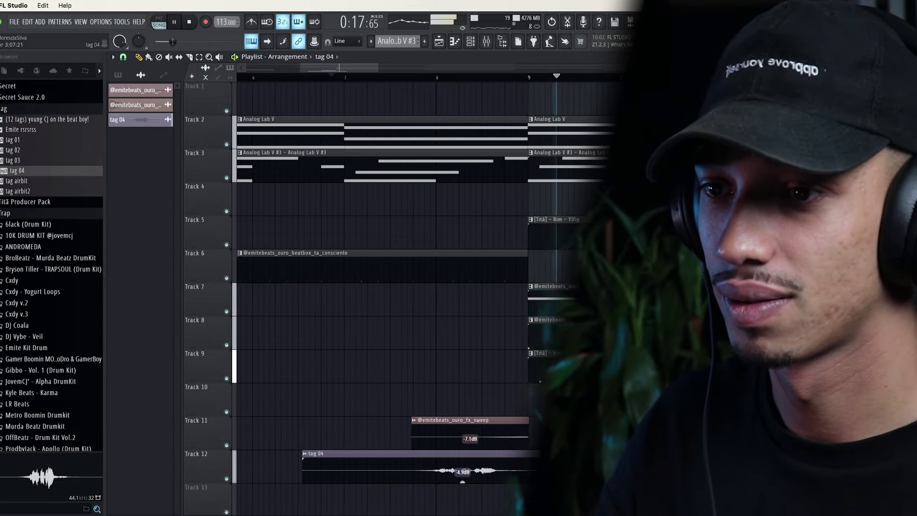
scroll(462, 478, "down", 5)
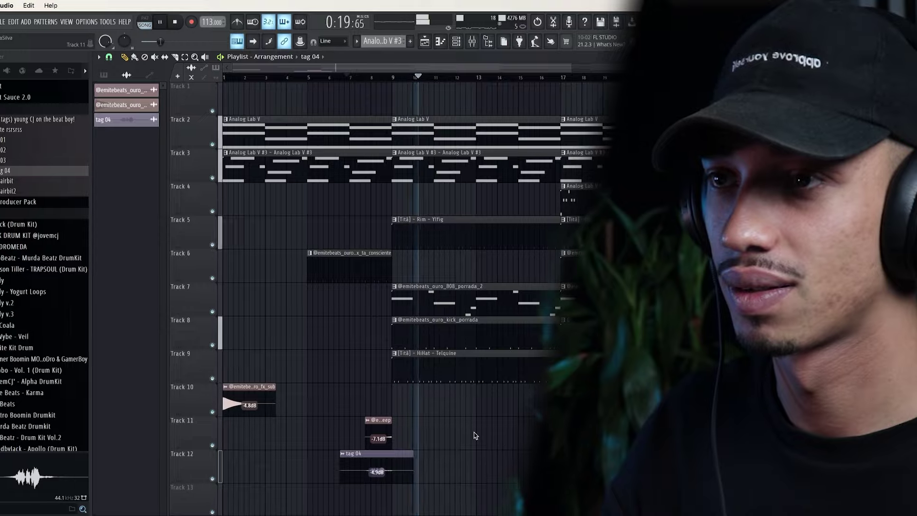
Step: Look through the drum kit folders in the browser for another sample while the arrangement plays
scroll(454, 428, "down", 4)
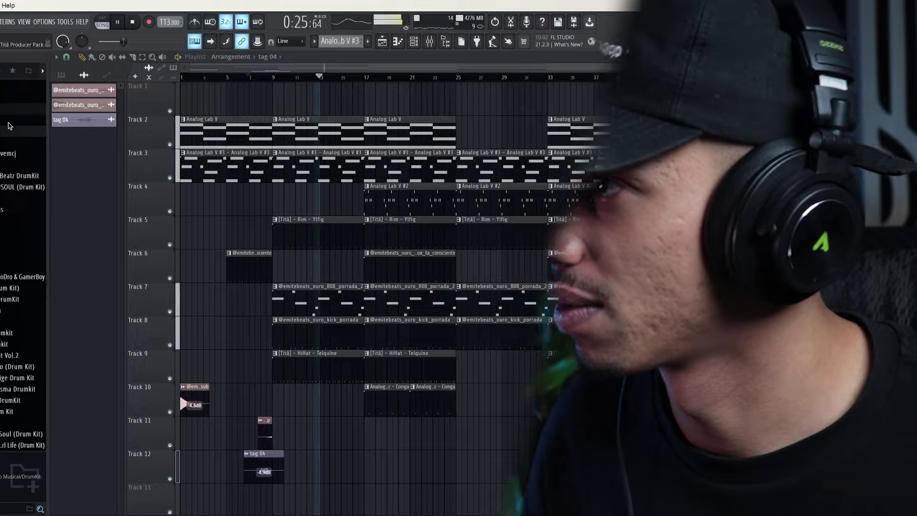
scroll(20, 123, "down", 8)
scroll(15, 191, "up", 3)
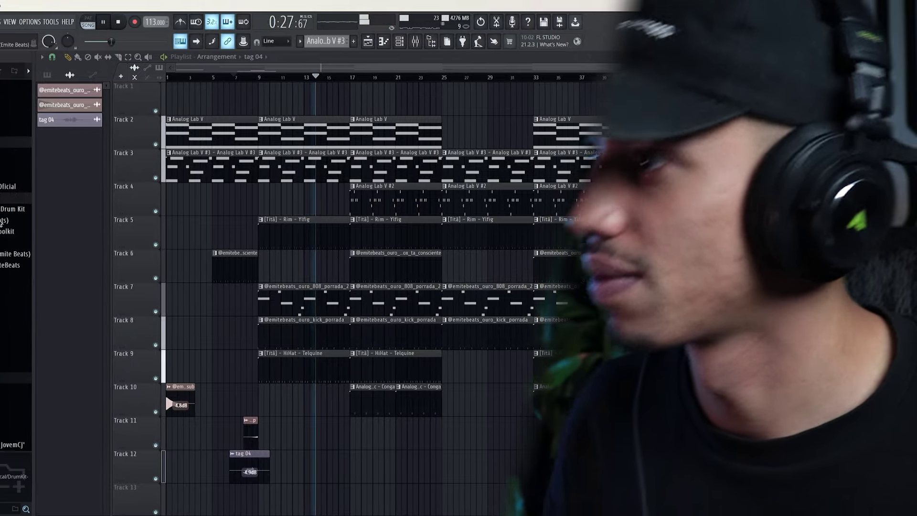